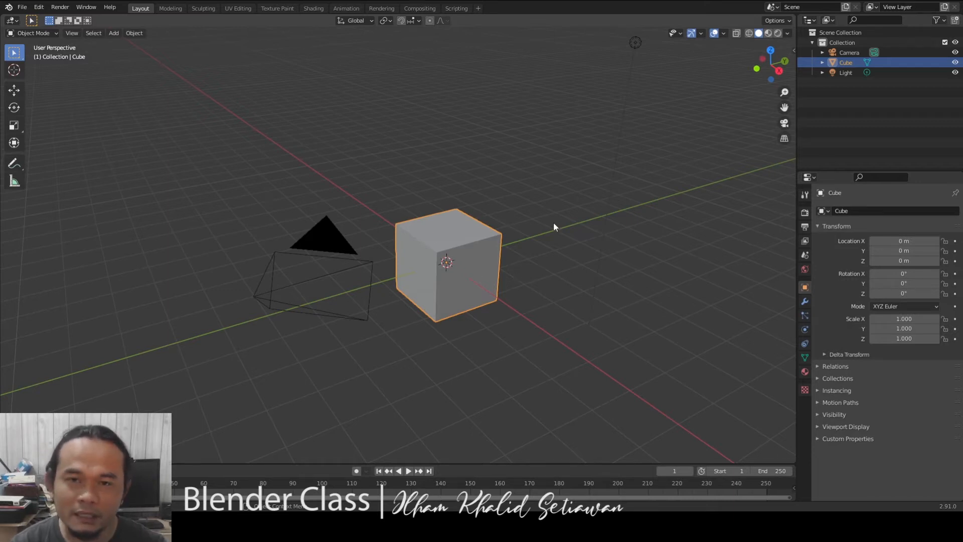
mouse_move(501, 273)
middle_down()
mouse_move(498, 225)
mouse_move(490, 251)
mouse_move(503, 260)
middle_up()
scroll(499, 226, down, 2)
scroll(503, 261, up, 3)
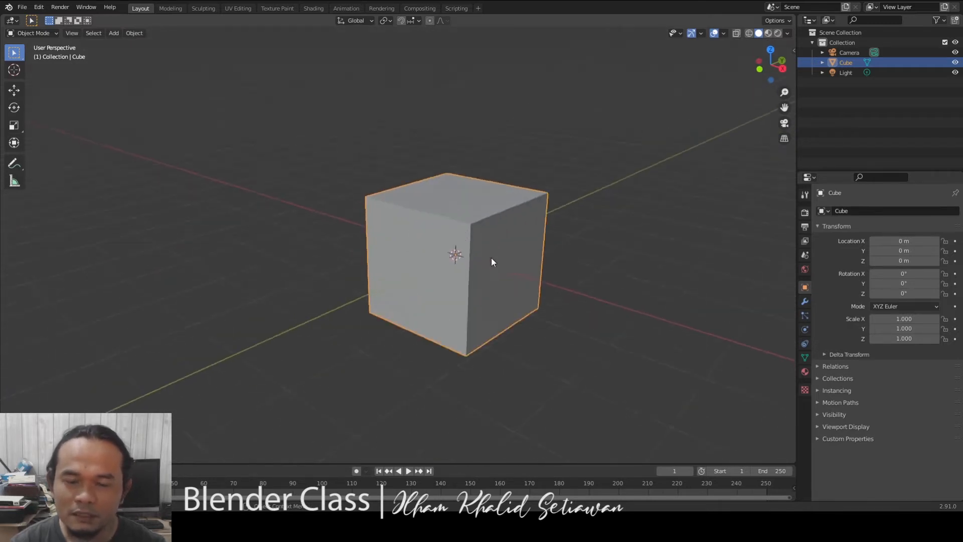
middle_drag(588, 262, 486, 231)
scroll(512, 251, up, 2)
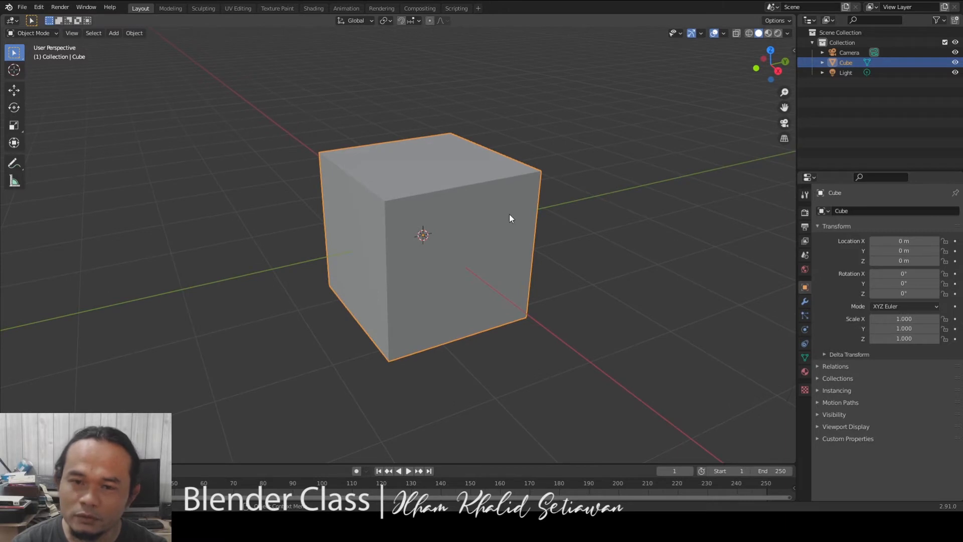
Show the cube's transform values in the viewport sidebar and set the scene's length unit to Centimeters.
key(n)
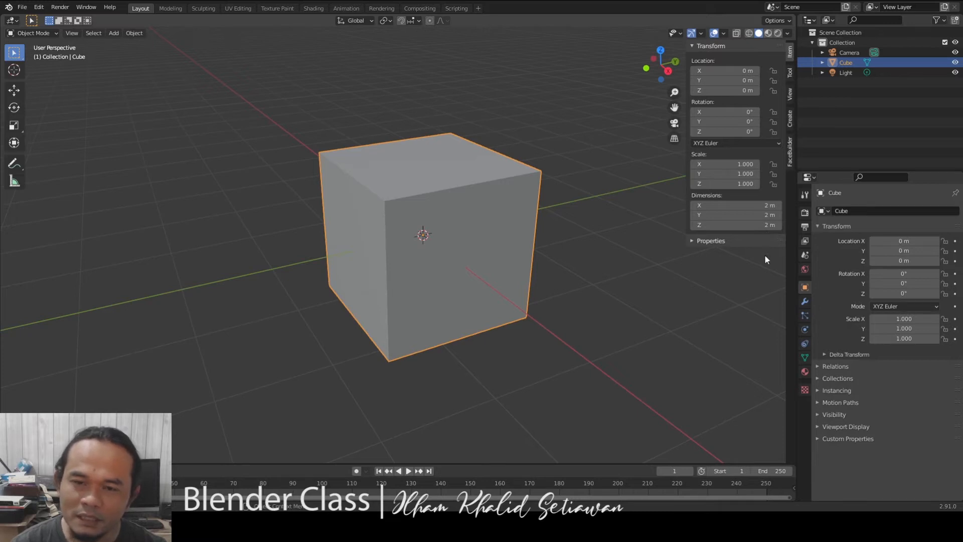
click(805, 255)
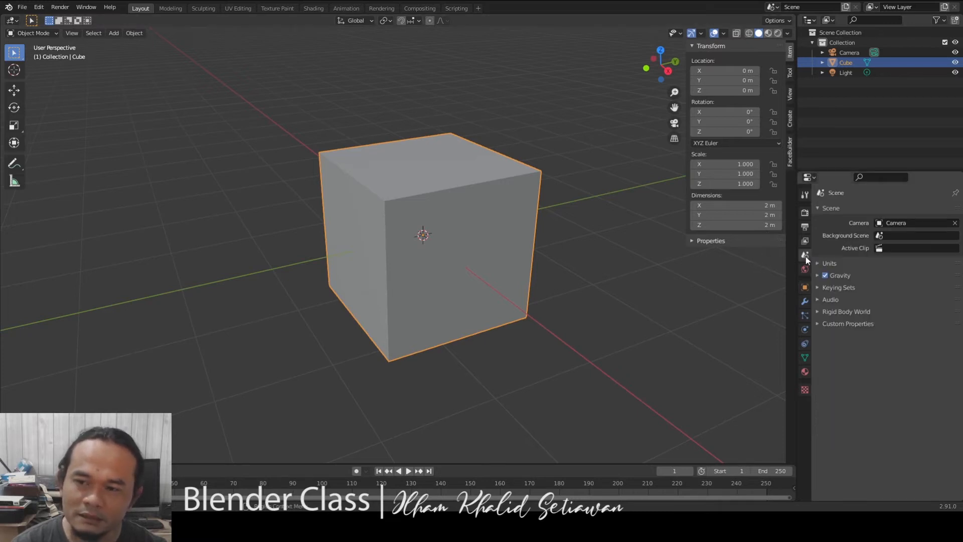
click(818, 263)
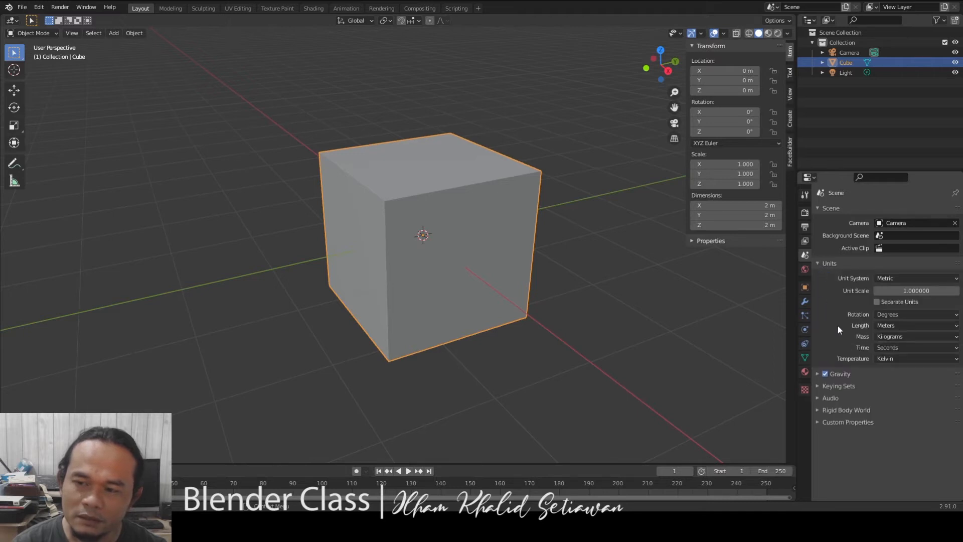
click(898, 326)
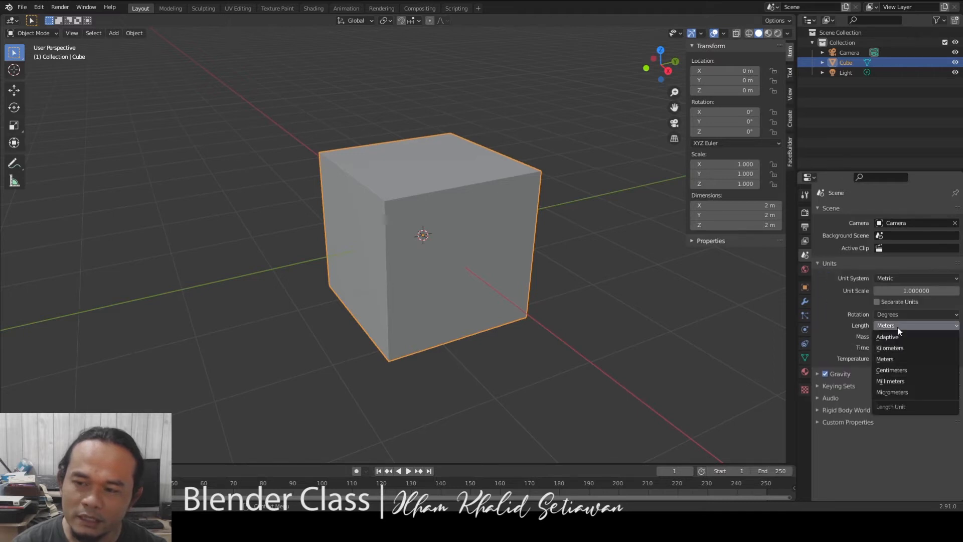
click(899, 369)
click(597, 255)
shift+middle_drag(591, 246, 553, 254)
middle_drag(484, 251, 516, 237)
click(479, 242)
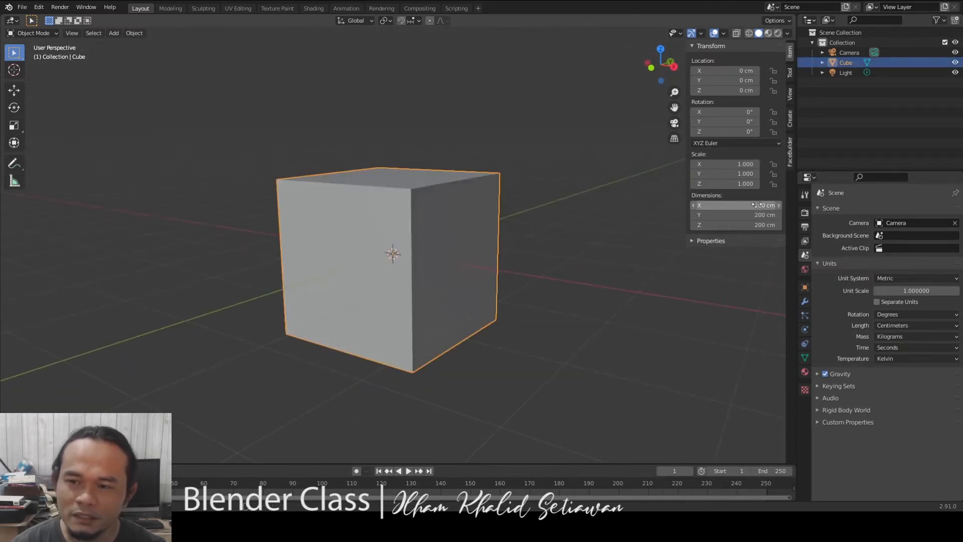
middle_drag(611, 264, 597, 268)
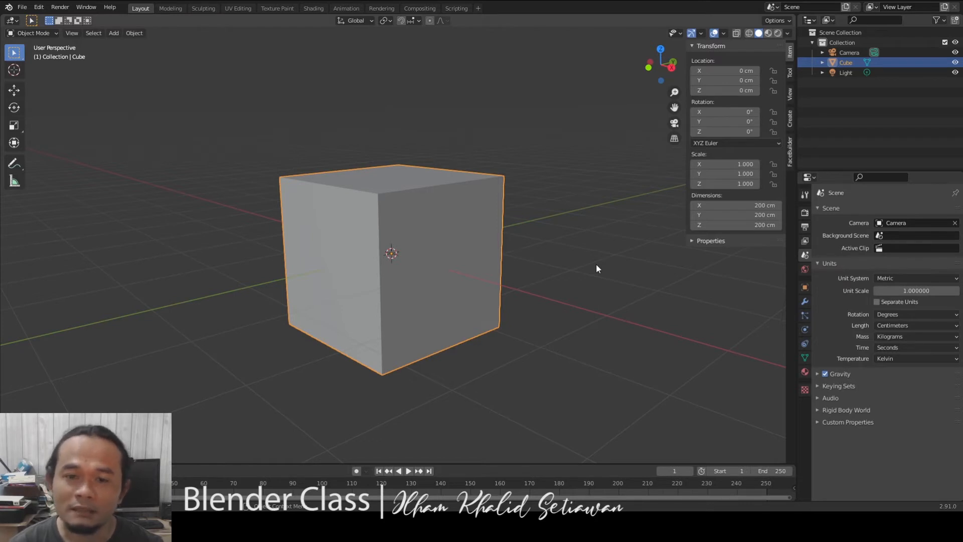
middle_drag(573, 257, 473, 263)
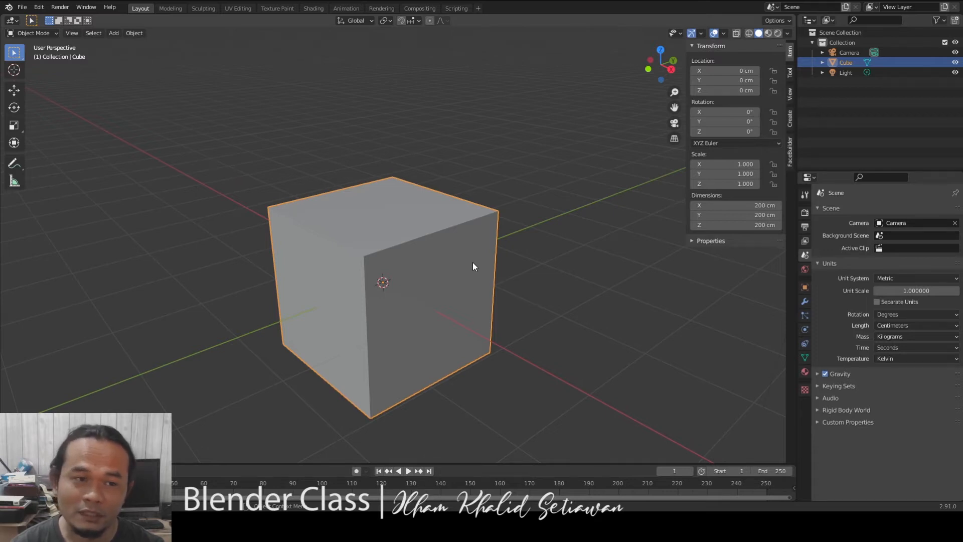
key(Tab)
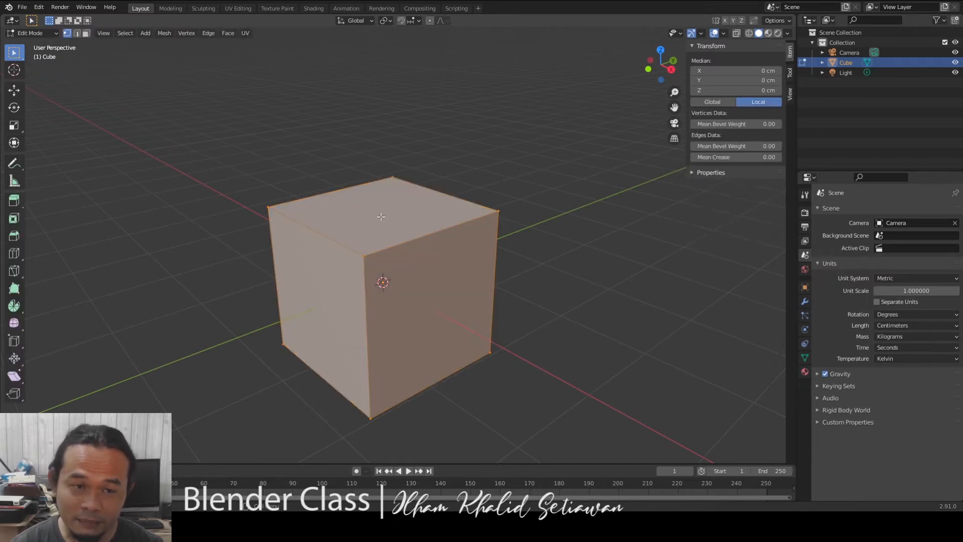
key(Tab)
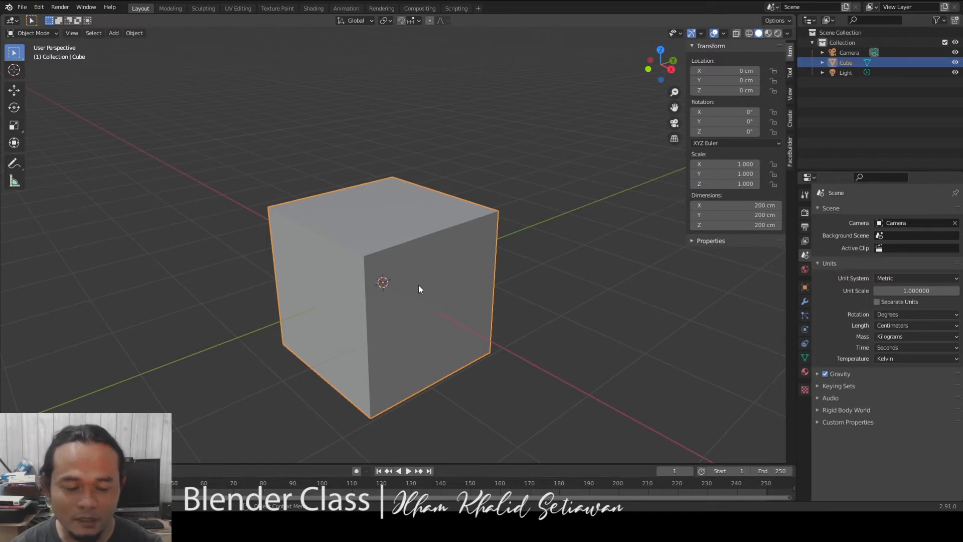
scroll(418, 285, down, 2)
scroll(407, 282, up, 4)
scroll(408, 281, down, 4)
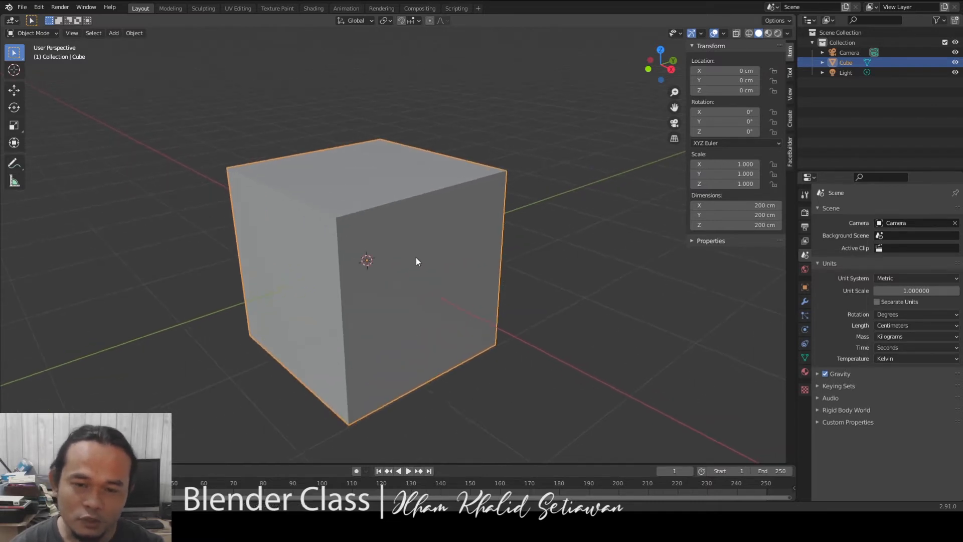
middle_drag(413, 298, 363, 284)
scroll(408, 276, up, 2)
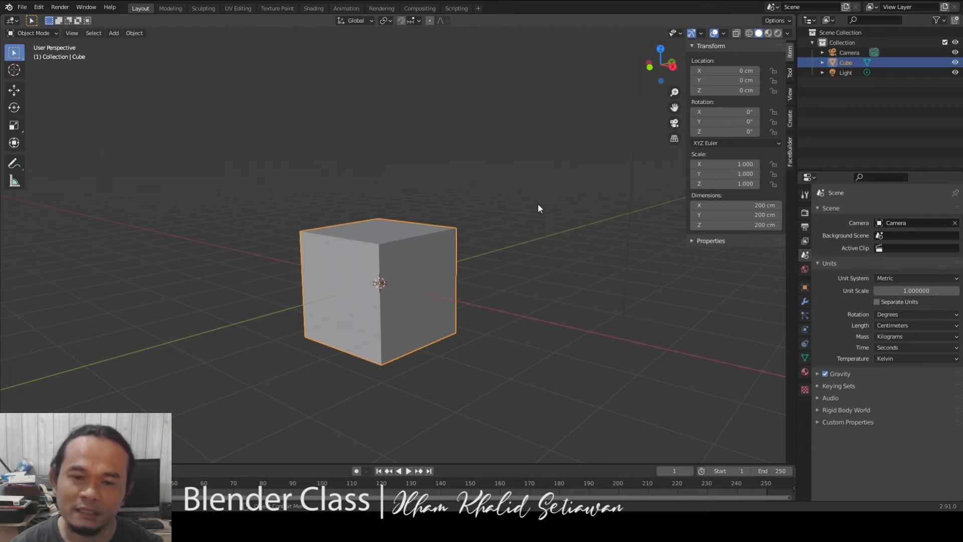
middle_drag(539, 207, 484, 248)
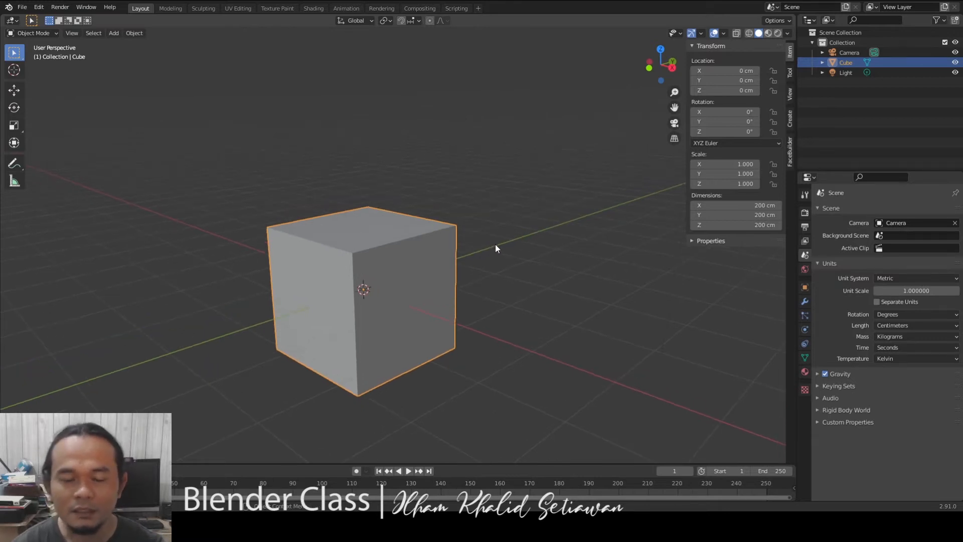
mouse_move(474, 267)
middle_down()
mouse_move(497, 251)
mouse_move(461, 262)
middle_up()
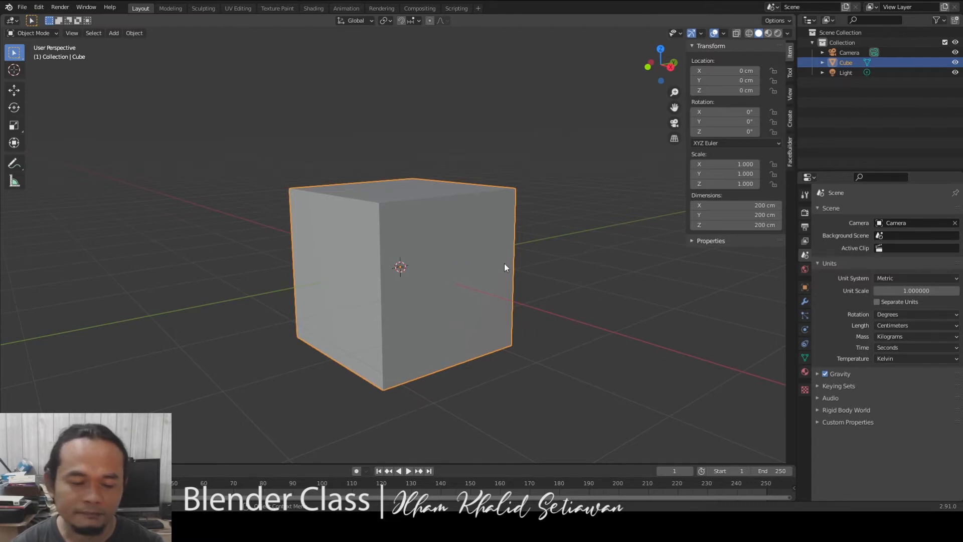
middle_drag(496, 275, 471, 254)
scroll(471, 254, up, 2)
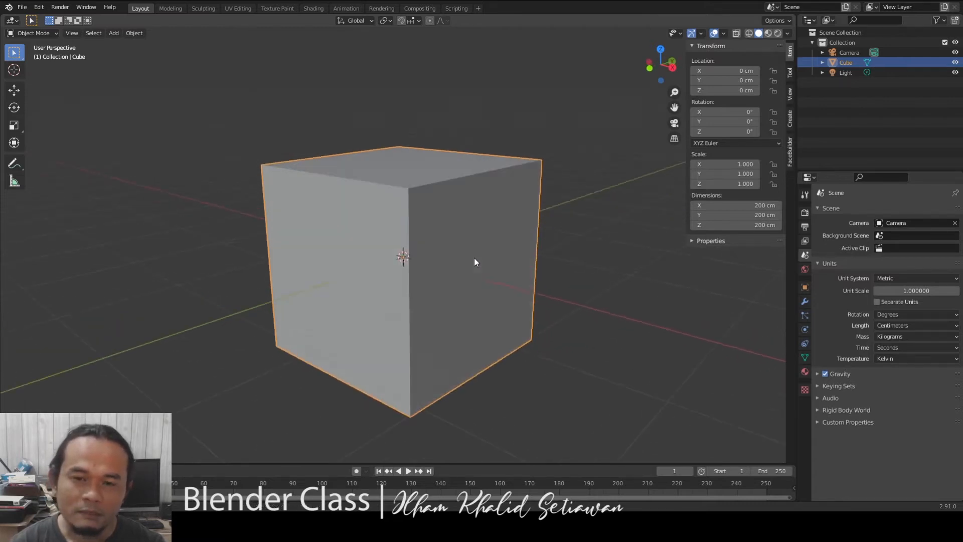
scroll(483, 257, down, 1)
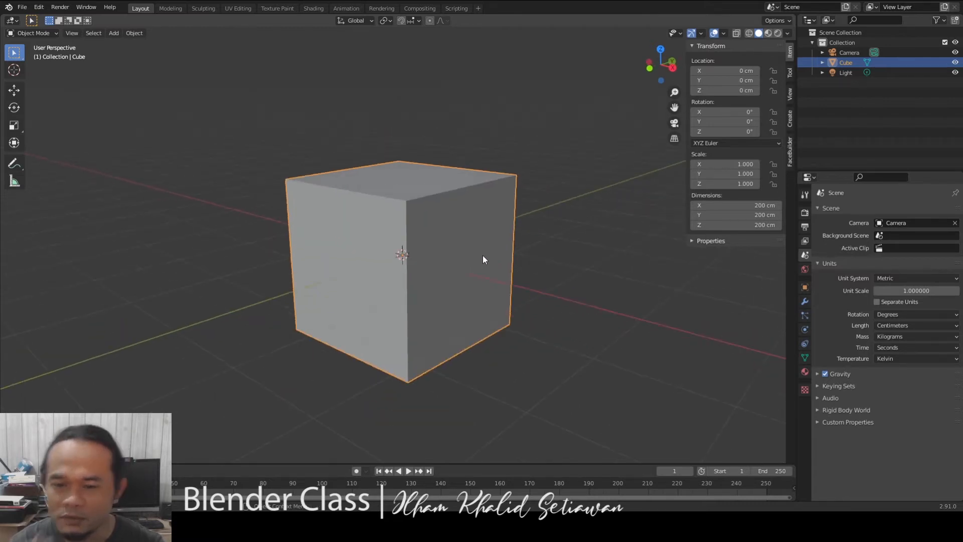
shift+middle_drag(451, 308, 451, 312)
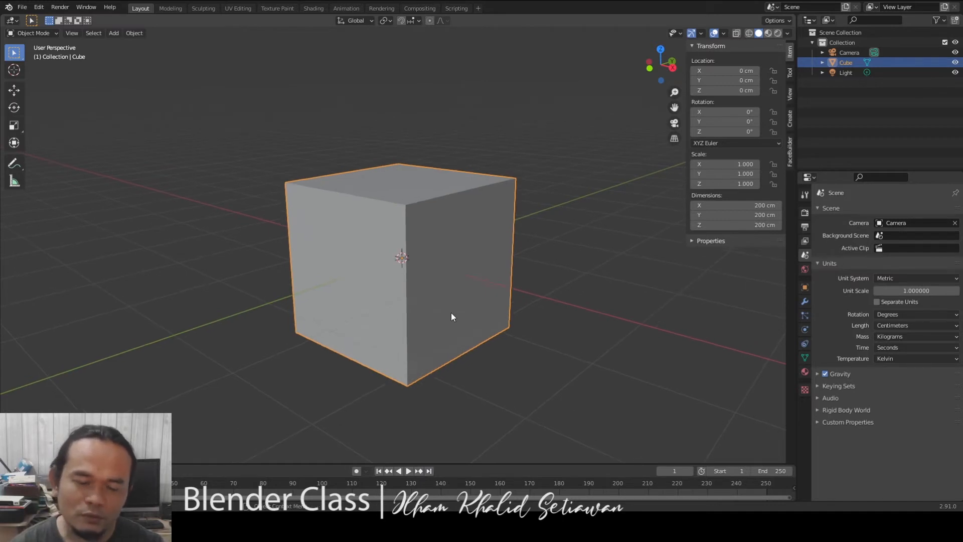
Set the cube's X, Y and Z dimensions to 50 cm each.
scroll(451, 313, up, 1)
click(738, 205)
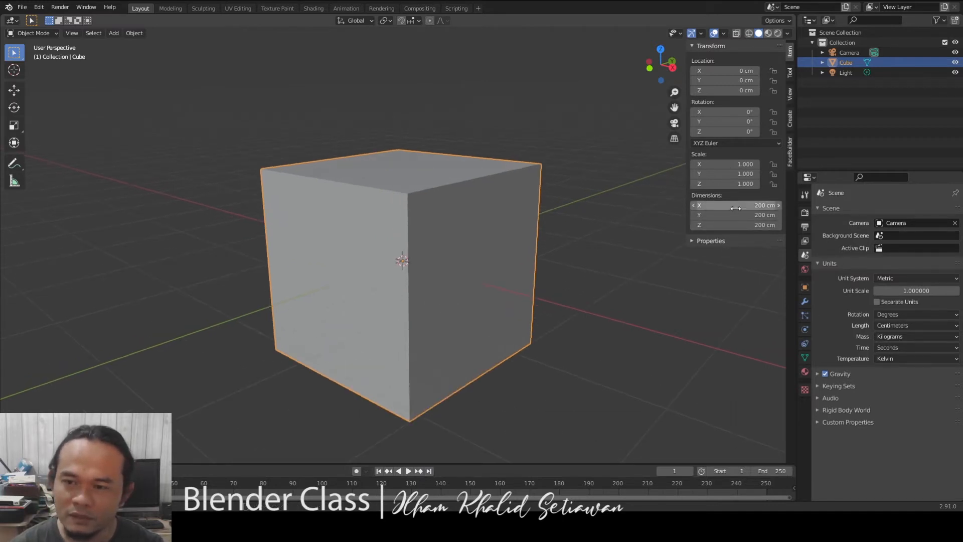
text(50)
key(Tab)
text(50)
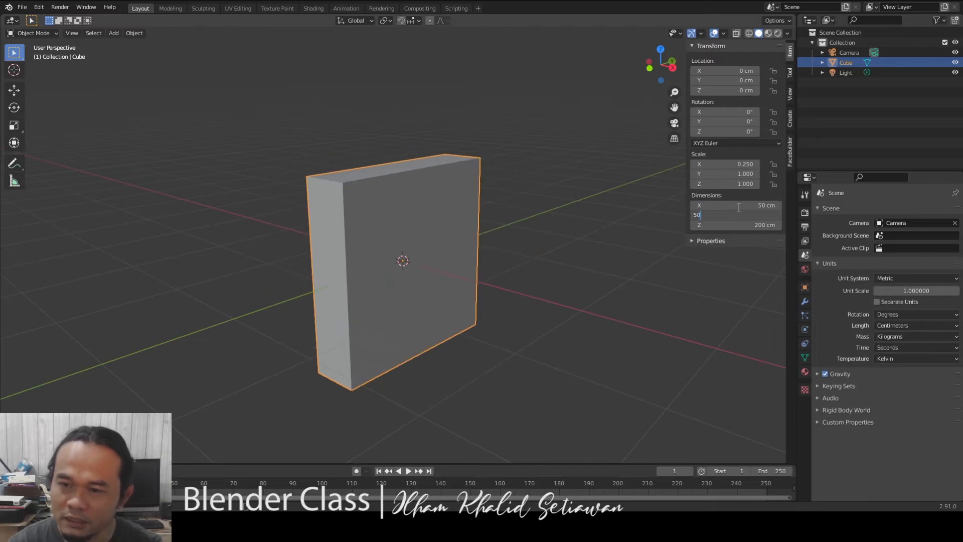
key(Tab)
text(50)
key(Return)
scroll(545, 282, up, 3)
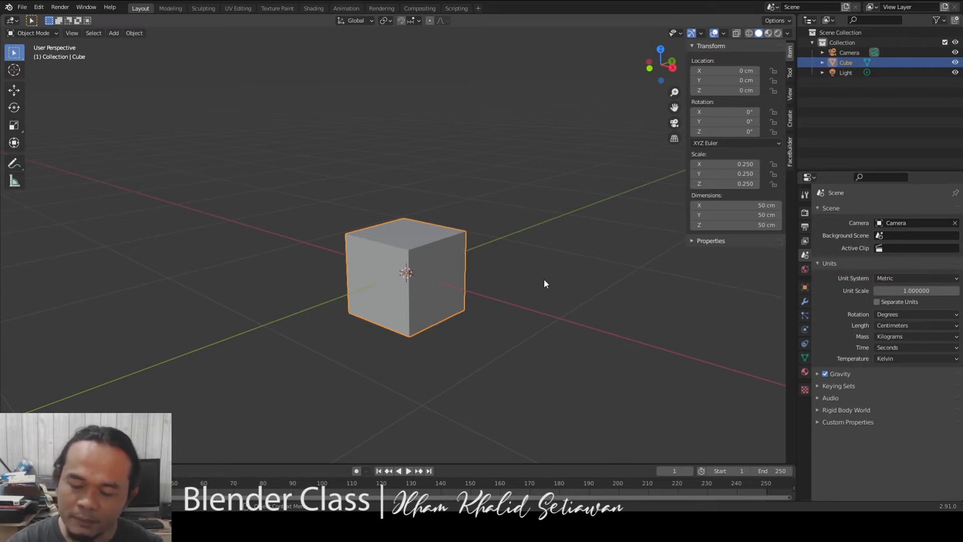
Examine the cube from the front, right and top, comparing orthographic and perspective projection, and look through the available view directions.
key(KP_1)
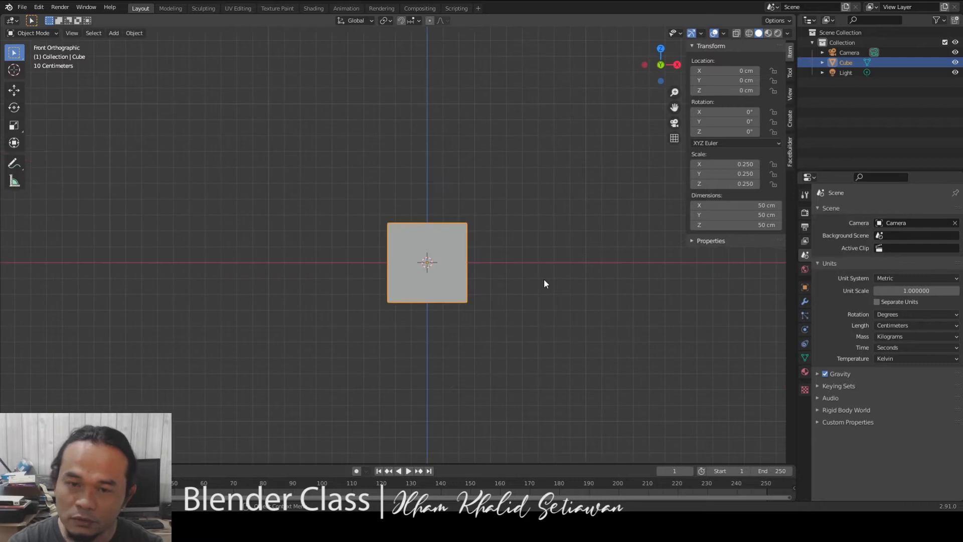
key(KP_7)
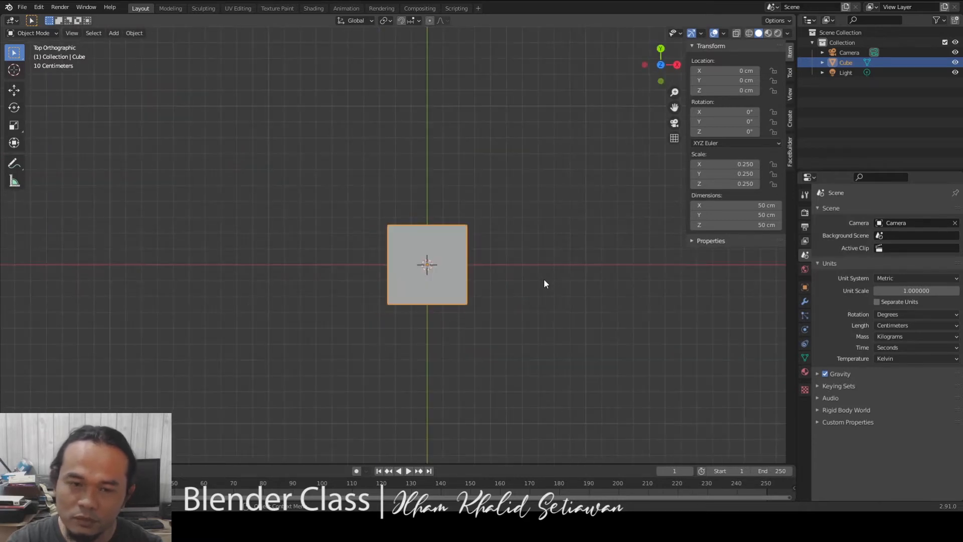
key(KP_1)
key(KP_3)
key(KP_7)
key(KP_1)
key(KP_3)
key(KP_7)
key(KP_1)
key(KP_3)
key(KP_7)
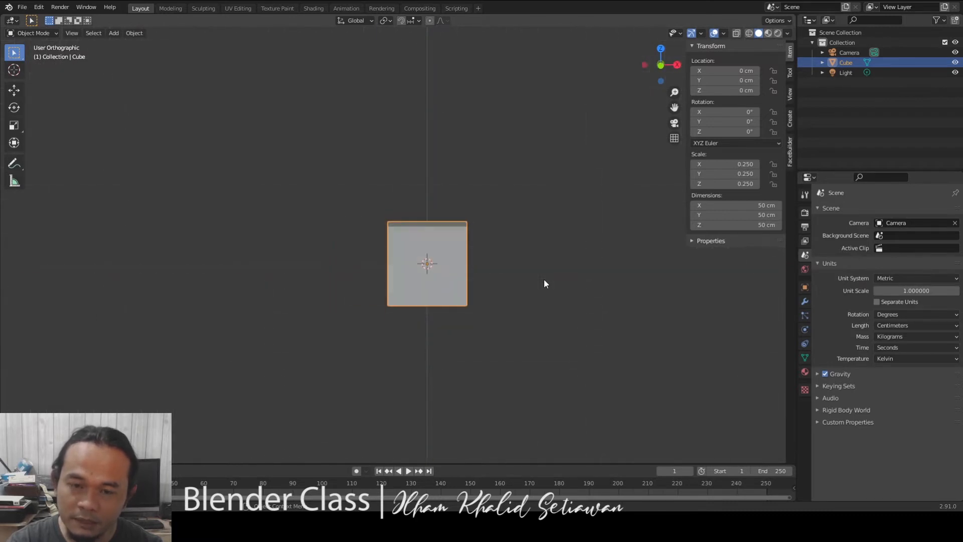
key(KP_1)
key(KP_5)
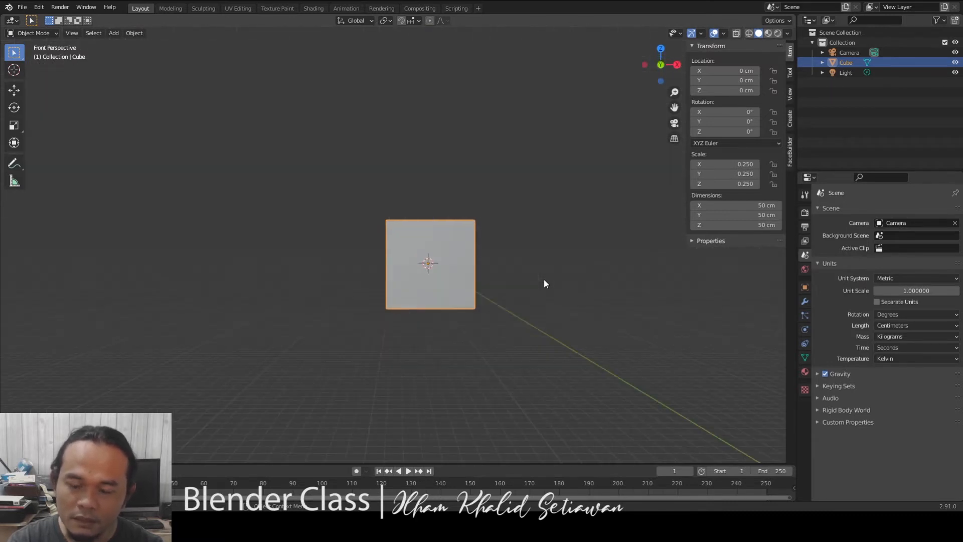
key(KP_5)
key(KP_8)
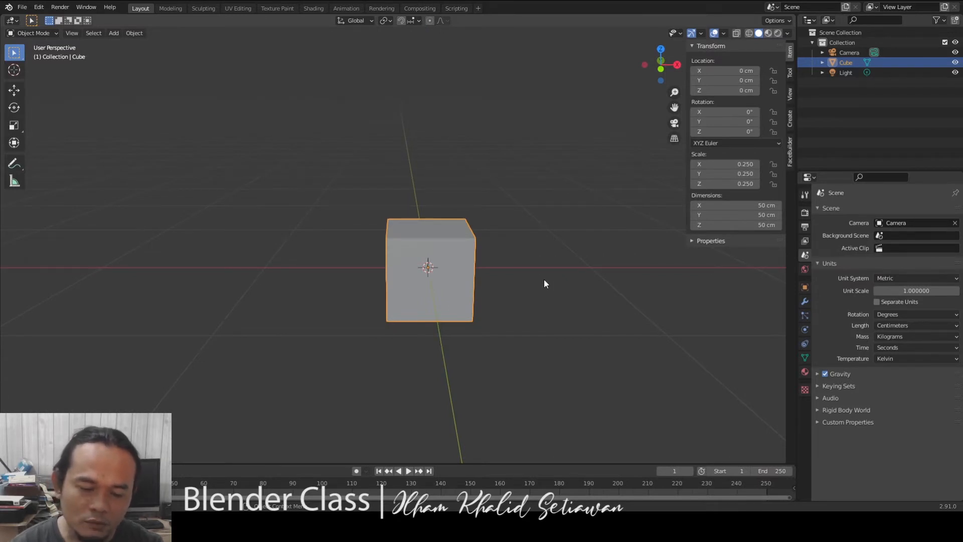
key(grave)
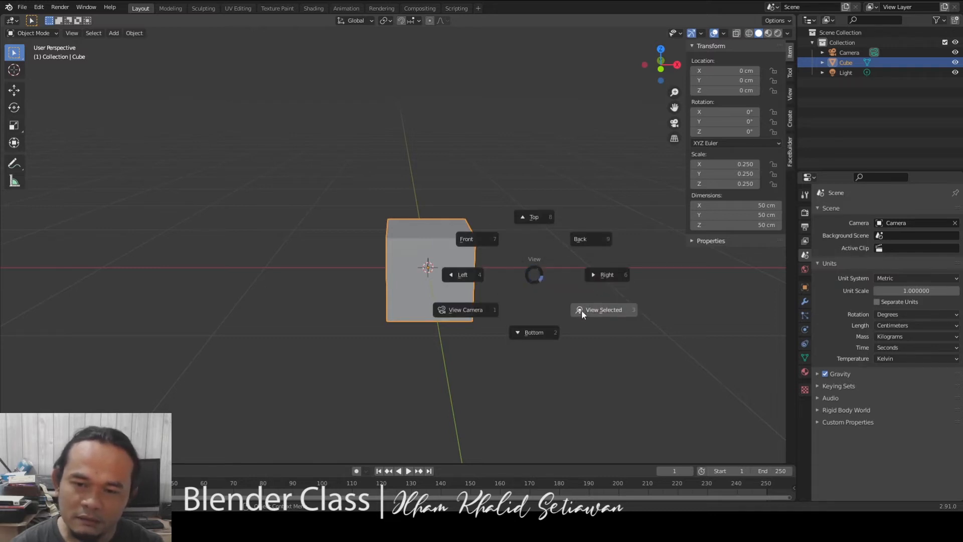
key(Escape)
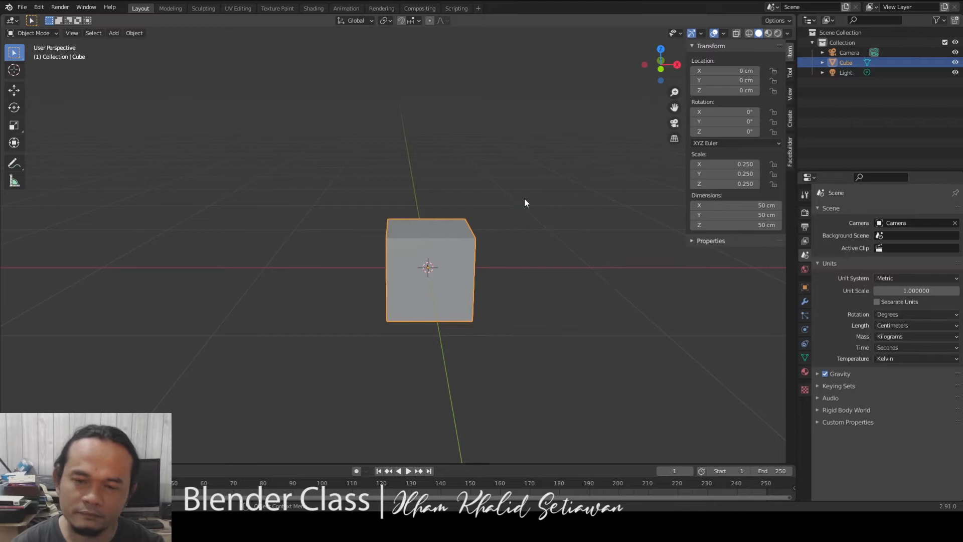
middle_drag(551, 284, 553, 248)
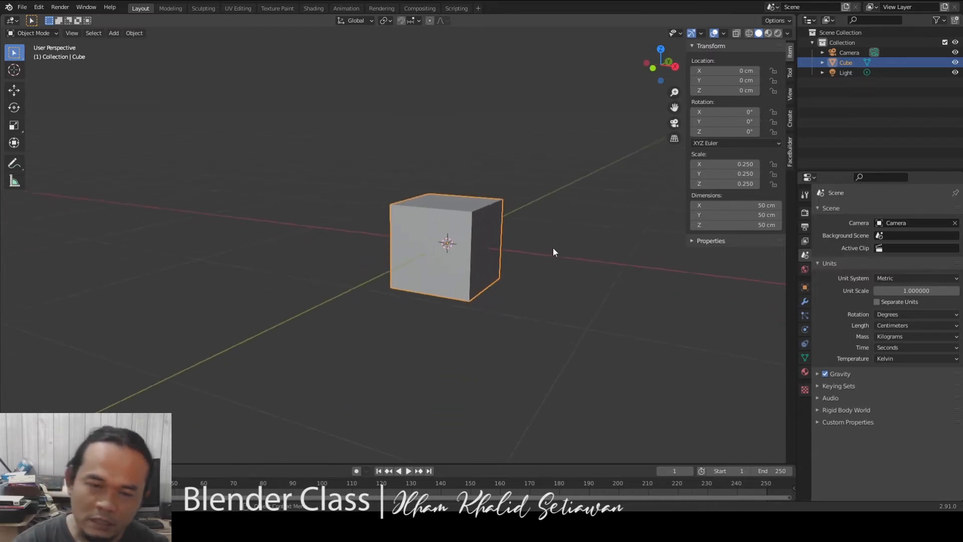
middle_drag(537, 248, 458, 271)
Set the cube's Z dimension to 5 cm while working in the front orthographic view.
key(KP_1)
scroll(520, 243, up, 3)
scroll(398, 270, up, 1)
scroll(436, 284, up, 1)
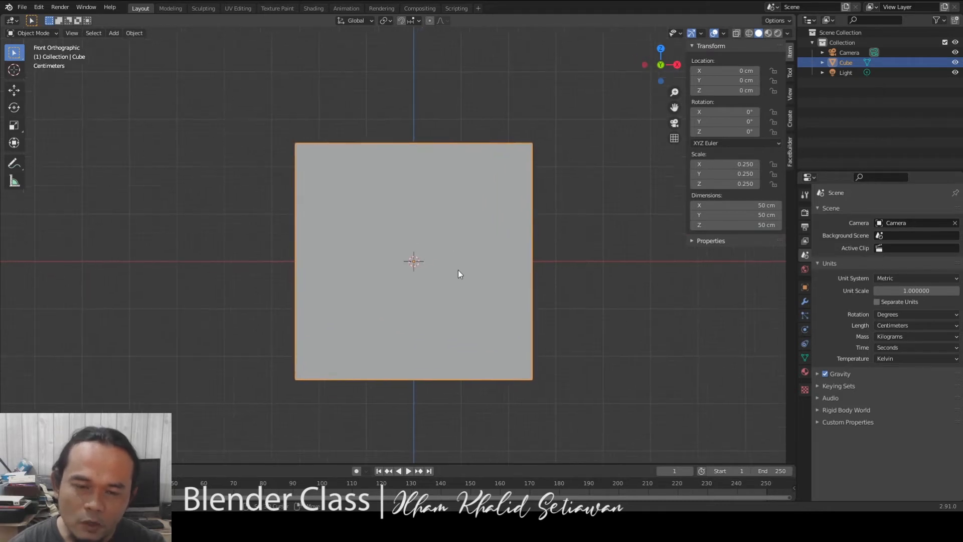
scroll(417, 272, up, 1)
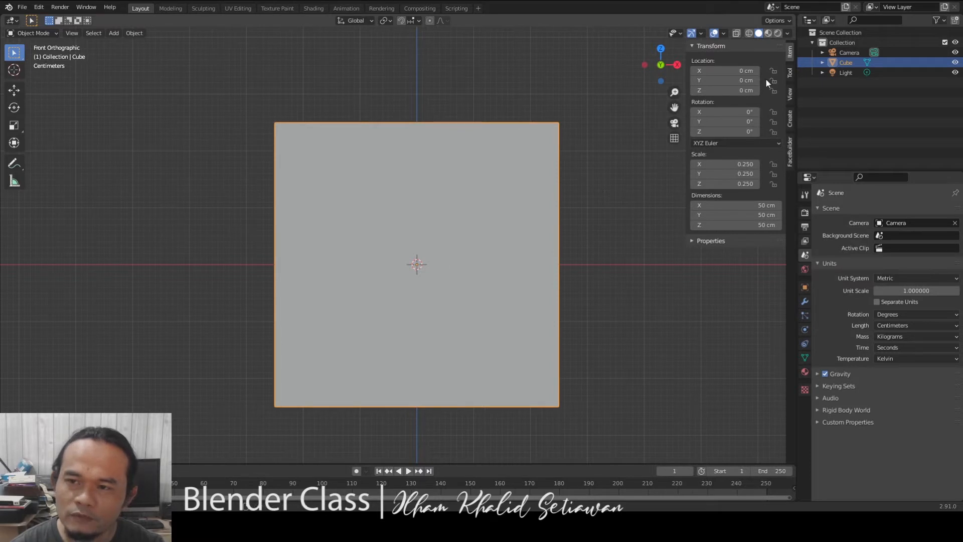
shift+middle_drag(516, 270, 456, 284)
scroll(455, 287, down, 3)
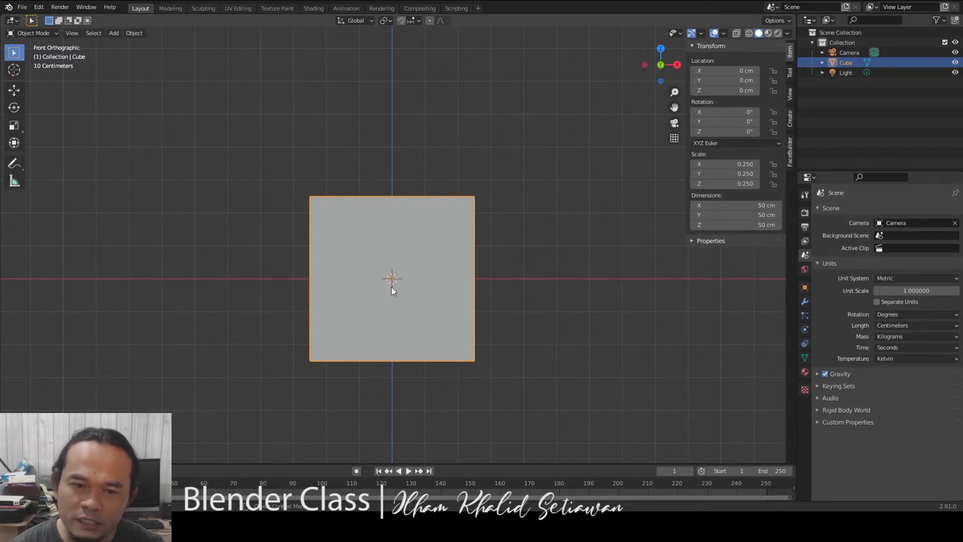
scroll(426, 283, up, 2)
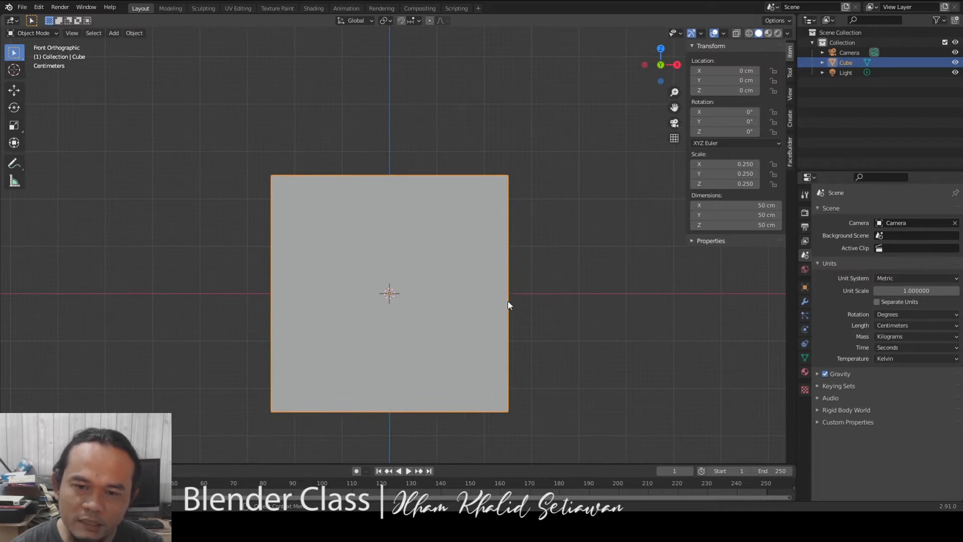
middle_drag(512, 289, 494, 278)
key(KP_1)
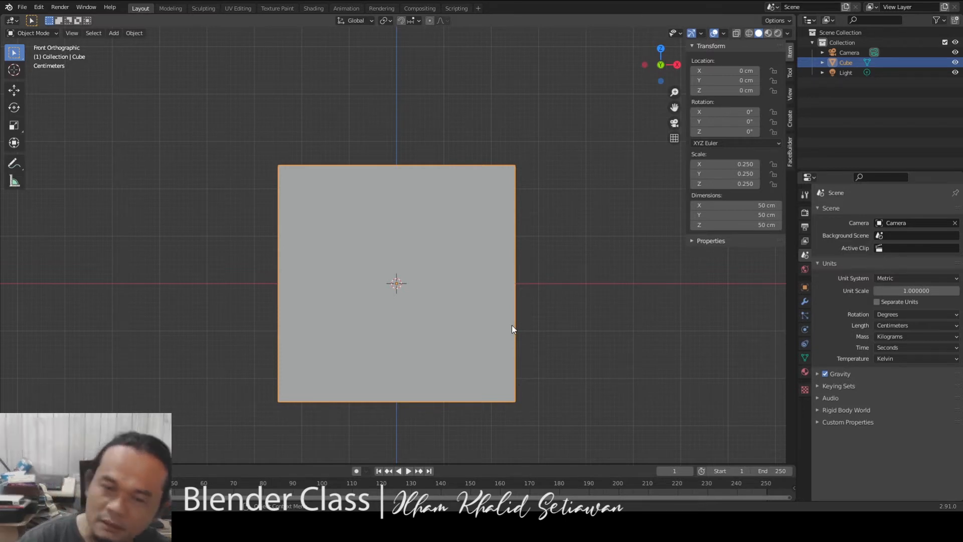
click(732, 224)
text(5)
key(Return)
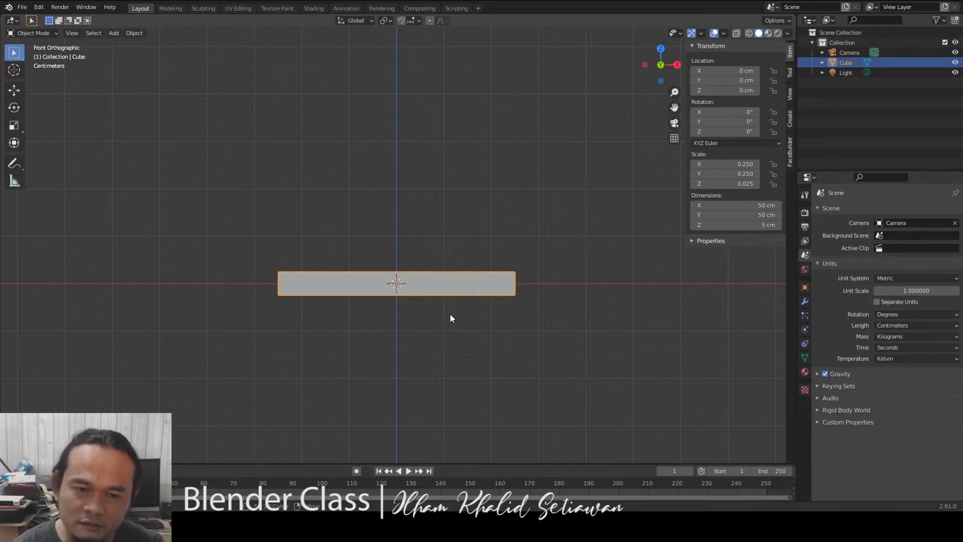
shift+middle_drag(450, 314, 444, 392)
key(g)
key(z)
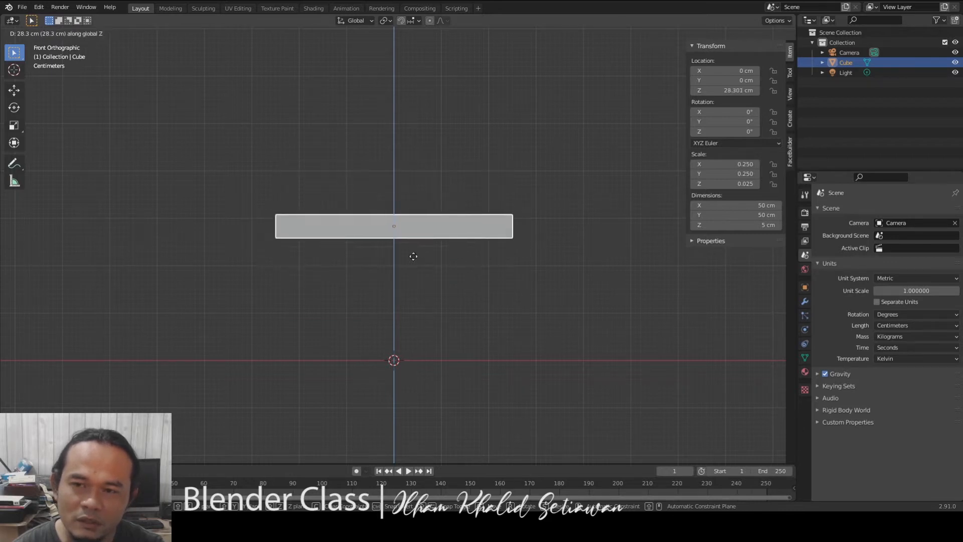
key(Escape)
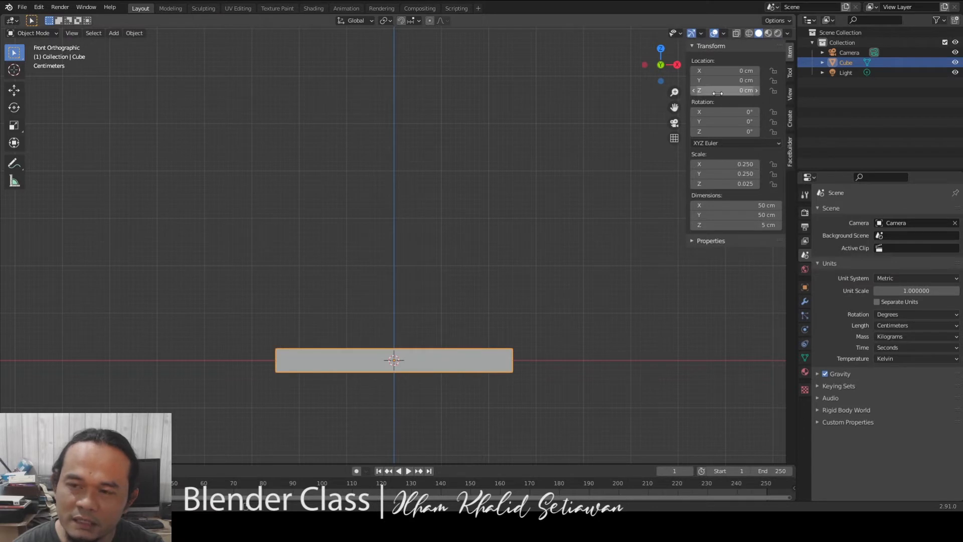
Try raising the slab freehand about 50 cm along Z, and clear its location back to the origin.
key(g)
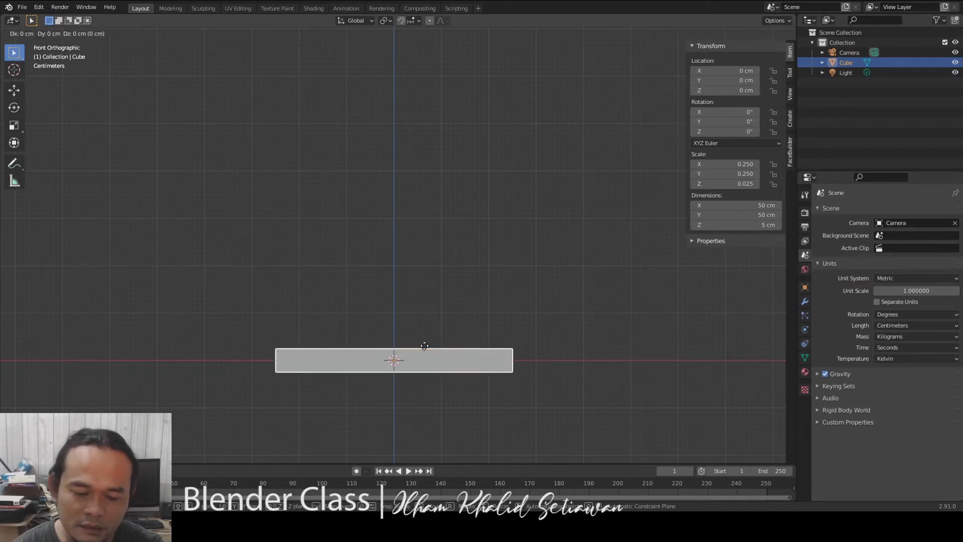
key(z)
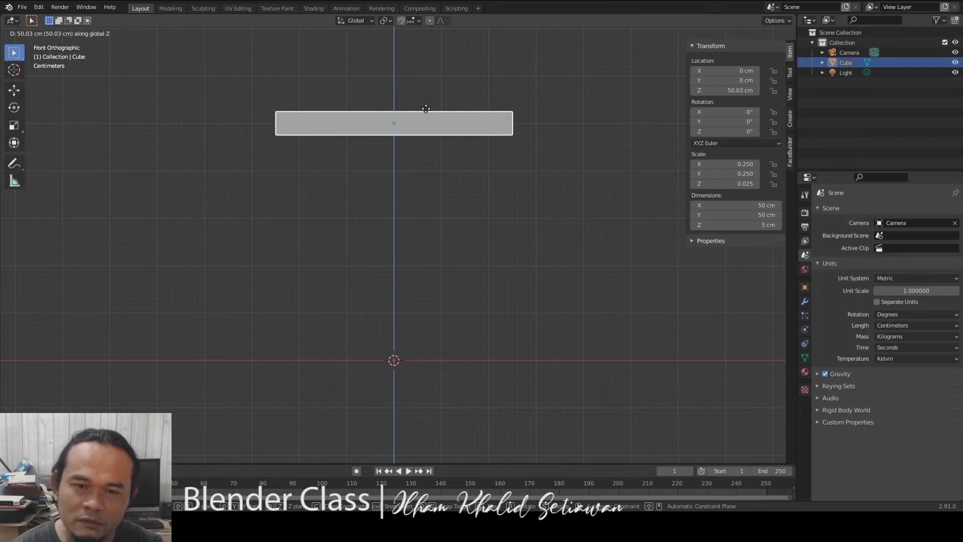
click(427, 111)
key(alt+g)
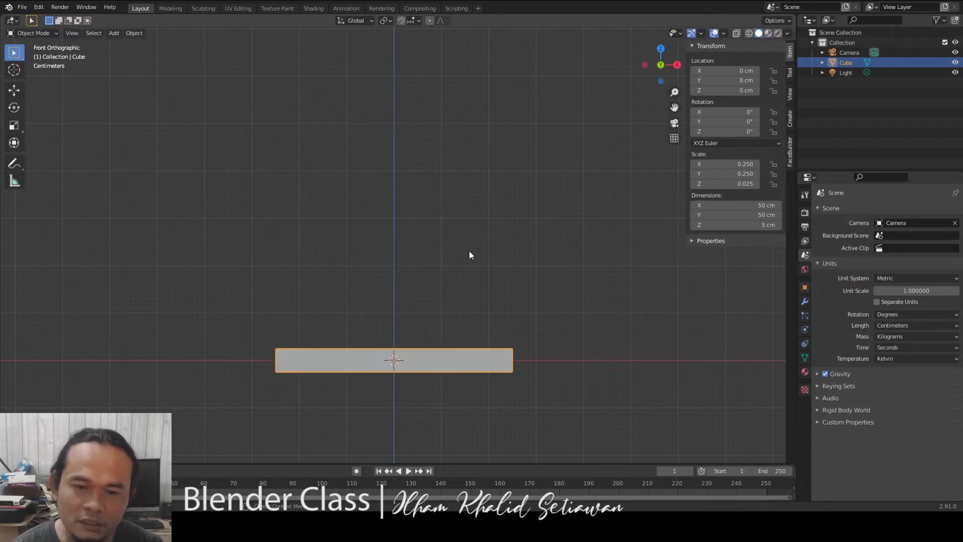
Set the slab's Z location to 50 cm and keep the slab selected.
click(732, 89)
text(50)
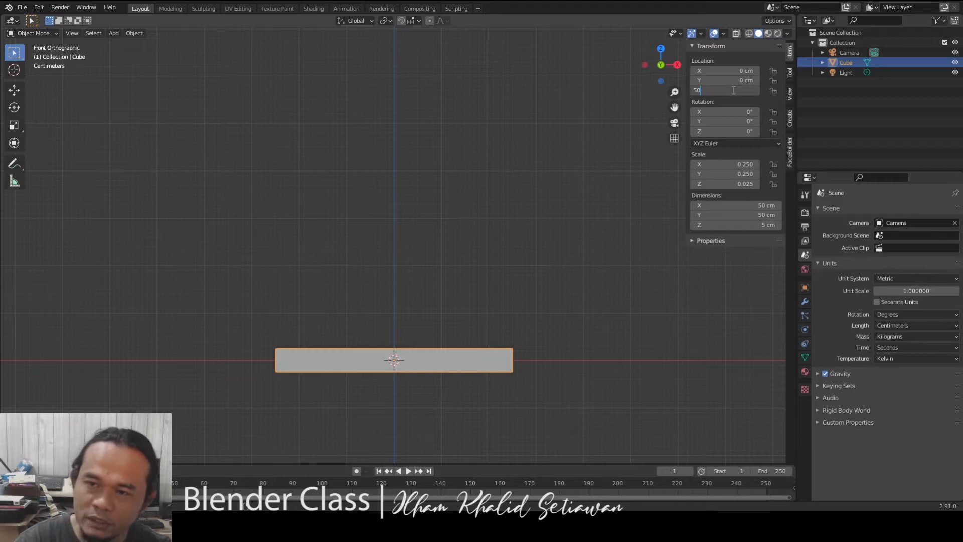
key(Return)
click(554, 149)
key(ctrl+z)
Lower the slab by half its thickness, subtracting 2.5 from its Z location to reach 47.5 cm.
middle_drag(569, 215, 498, 212)
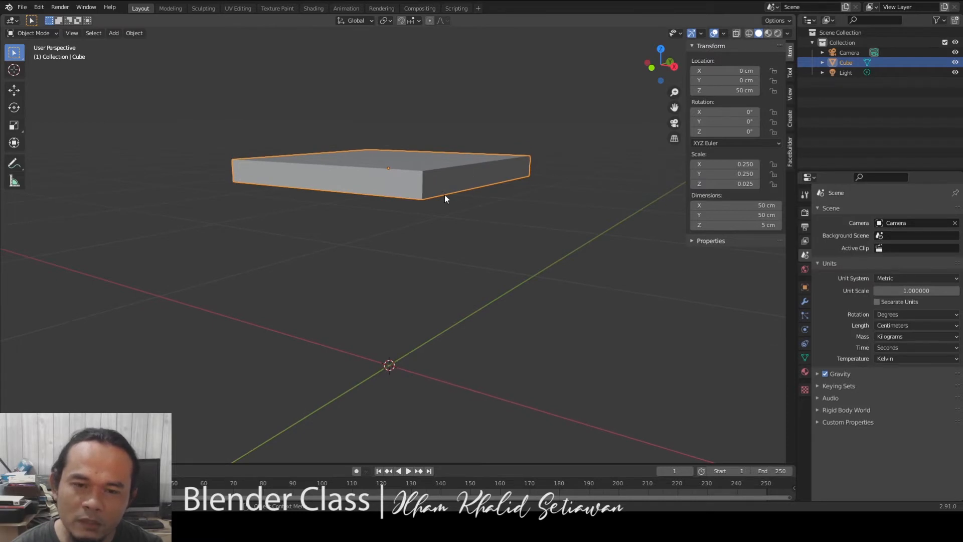
key(KP_1)
shift+middle_drag(442, 191, 455, 200)
scroll(411, 184, up, 2)
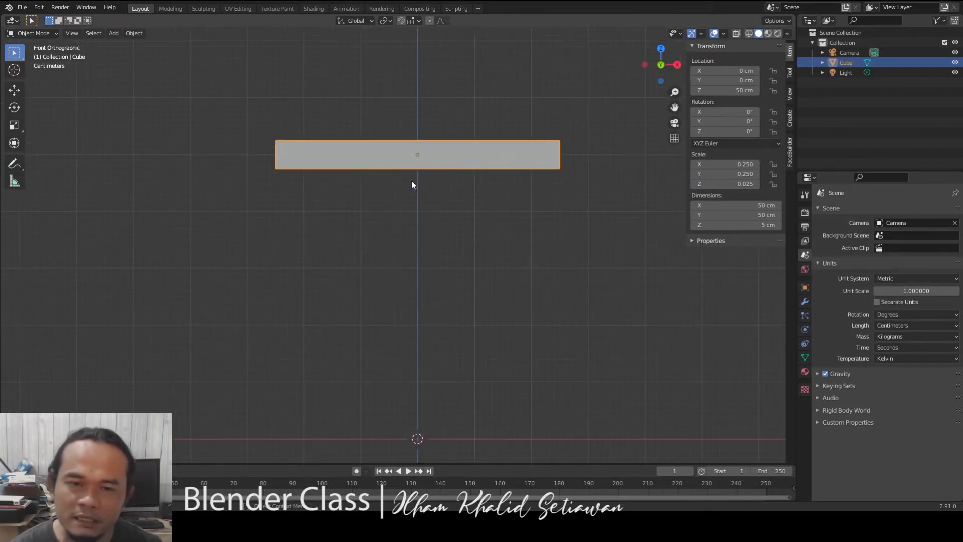
shift+middle_drag(435, 151, 413, 168)
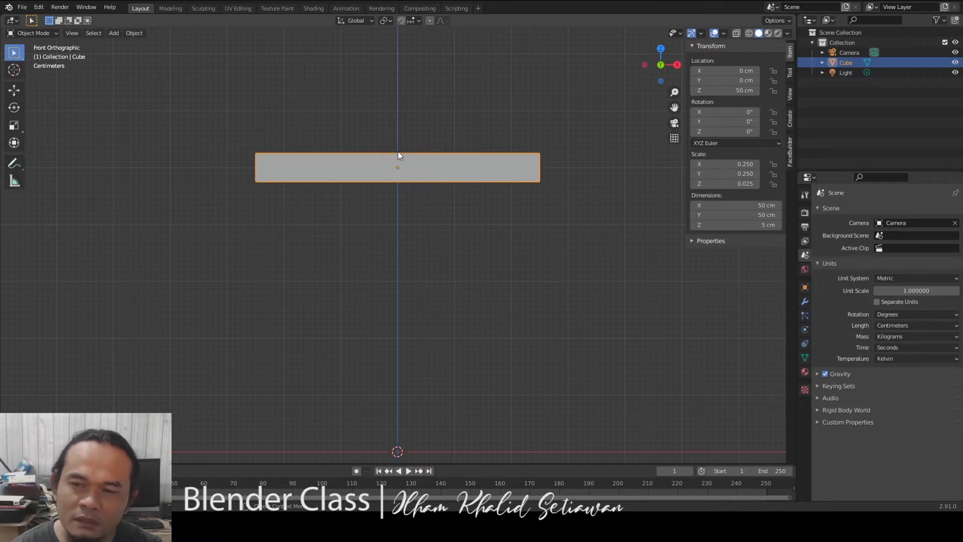
click(741, 91)
key(BackSpace)
key(BackSpace)
key(BackSpace)
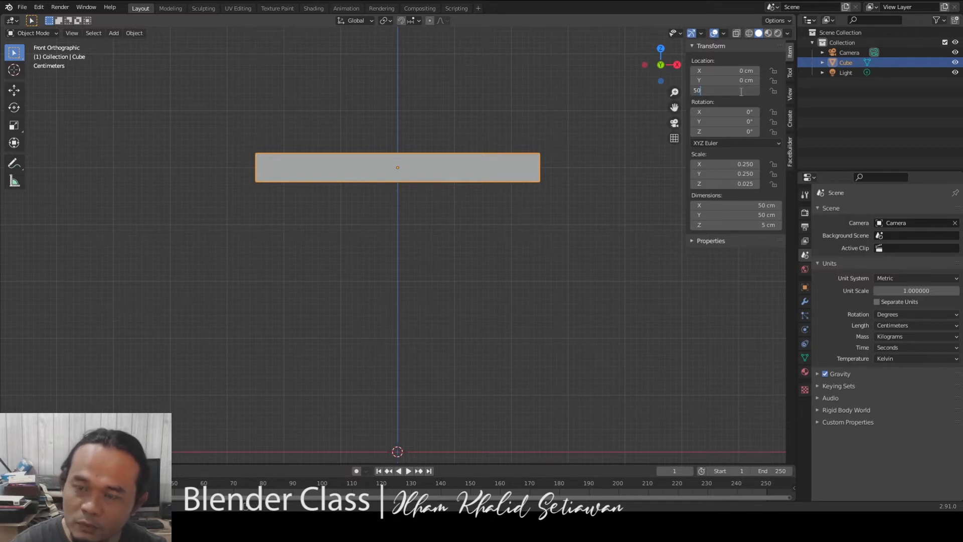
text(-2.5)
key(Return)
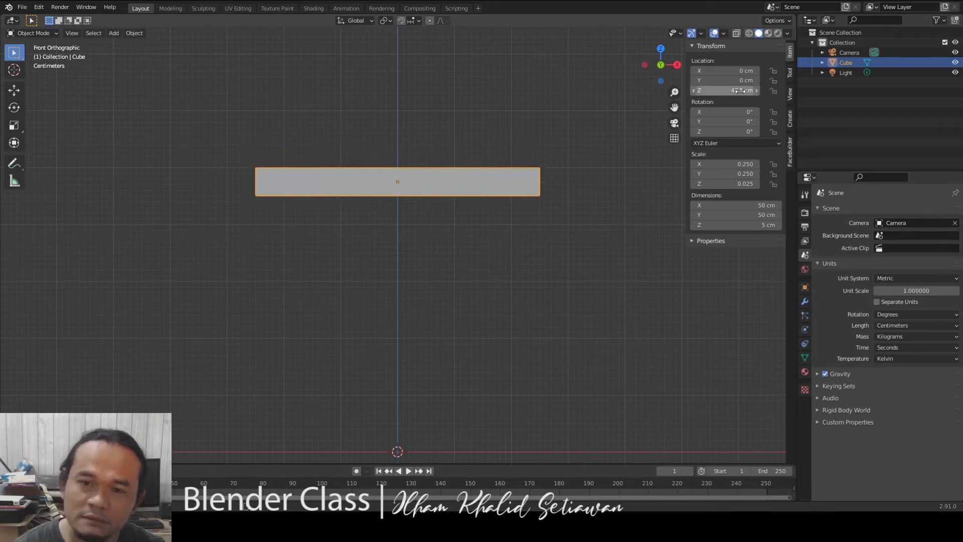
Examine the raised slab in perspective, from the top and from the front.
key(KP_5)
middle_drag(551, 236, 465, 291)
scroll(439, 252, up, 3)
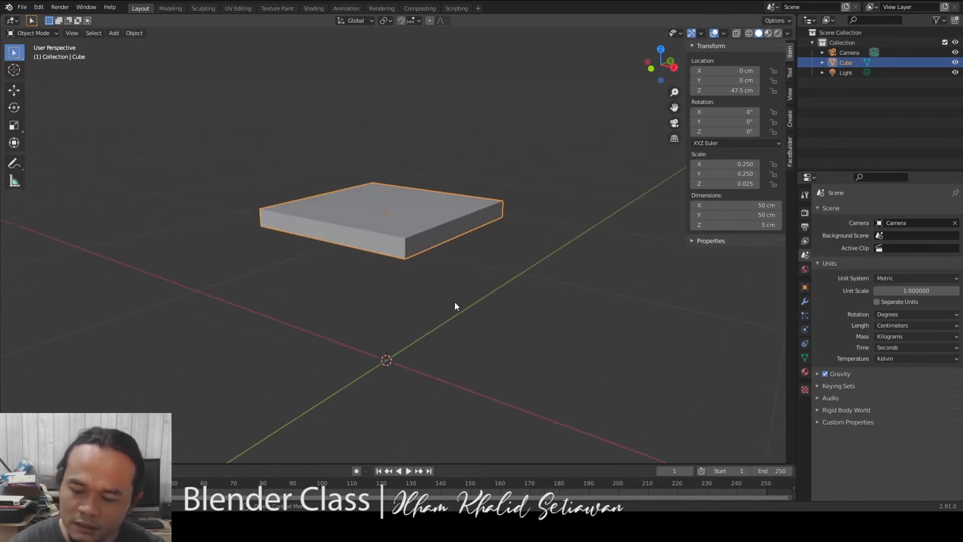
key(KP_7)
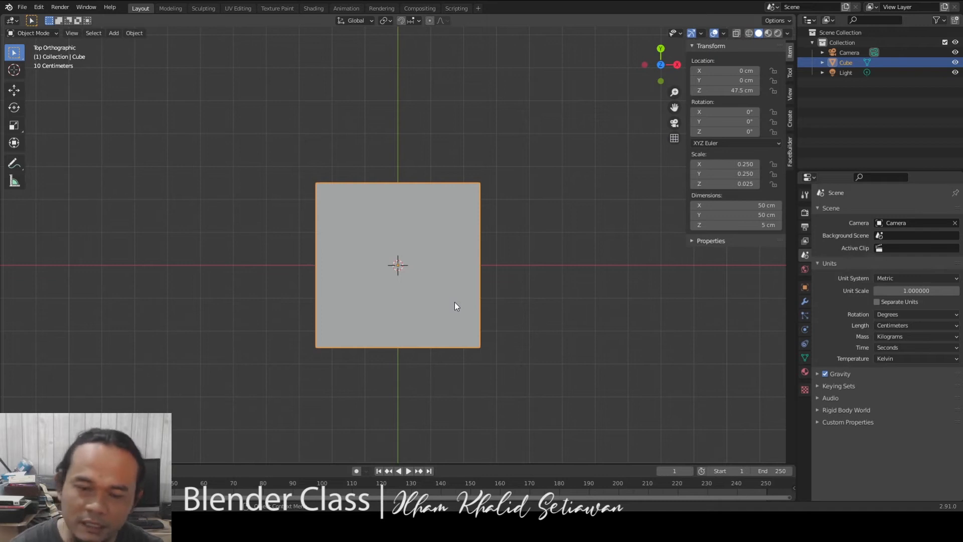
key(KP_1)
shift+middle_drag(454, 302, 430, 291)
scroll(417, 192, up, 2)
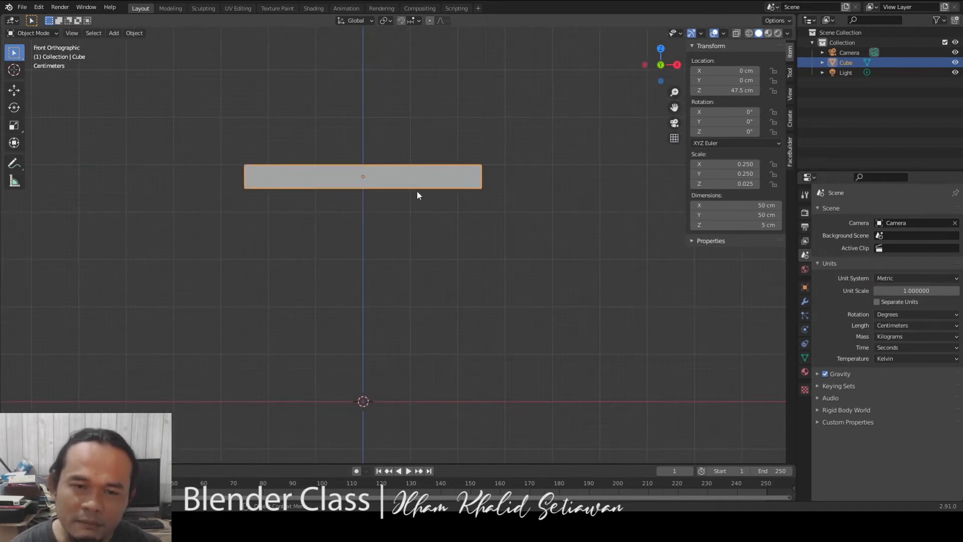
key(shift+a)
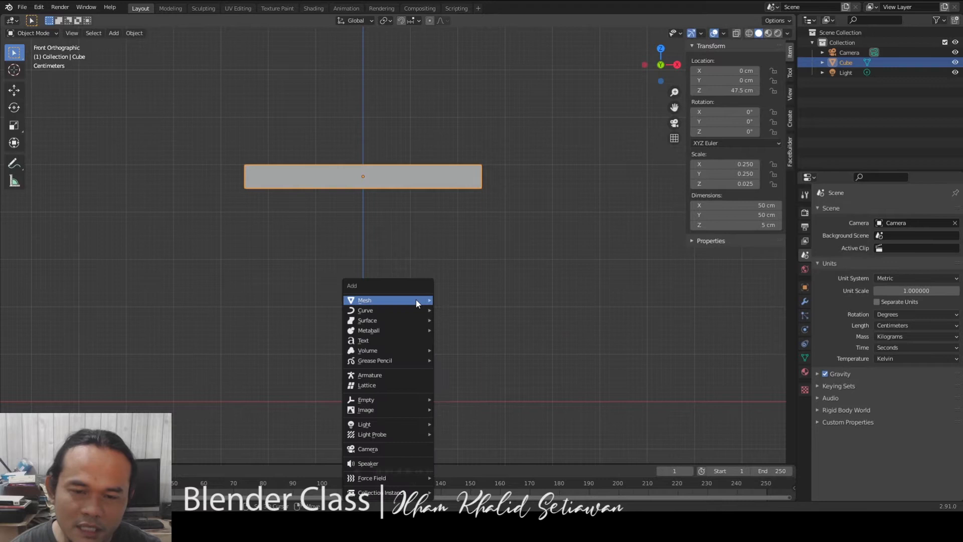
mouse_move(416, 300)
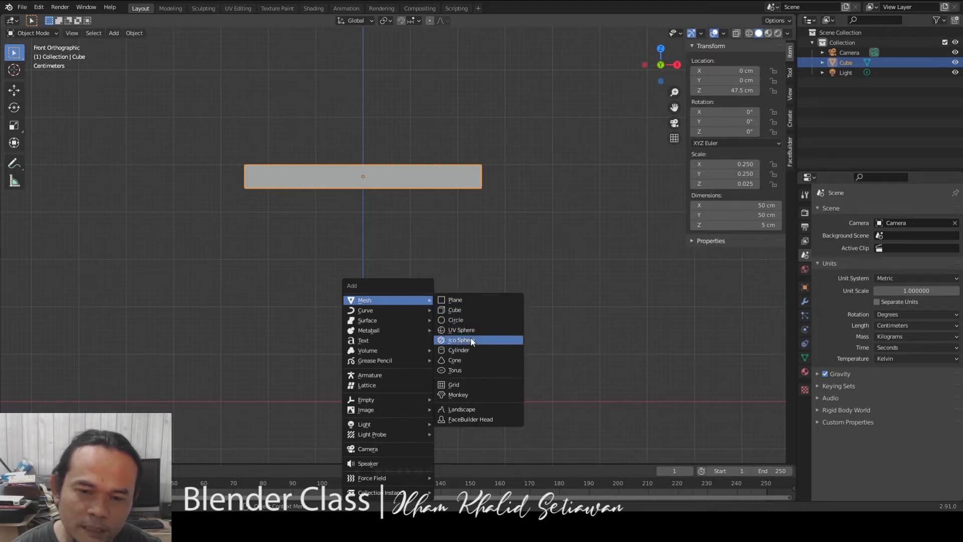
key(Escape)
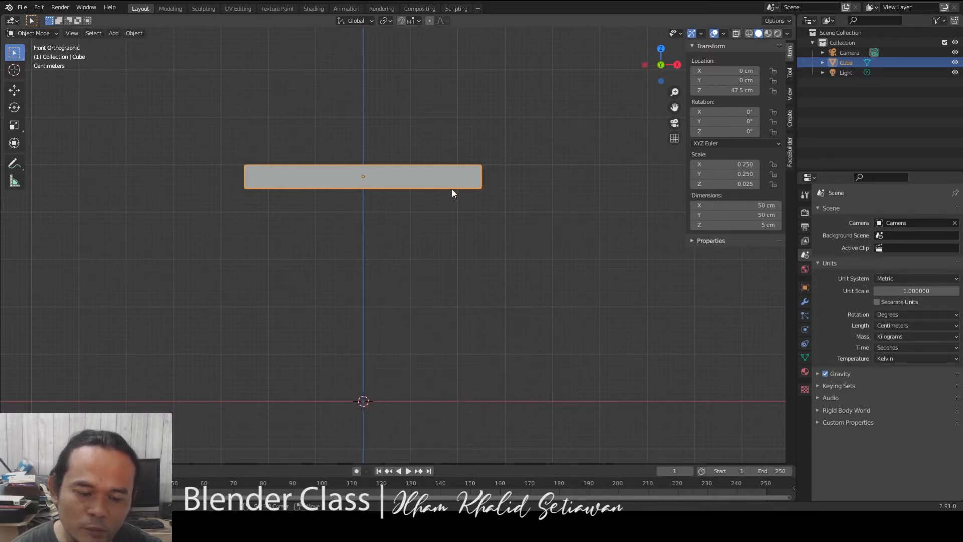
Duplicate the slab and move the copy straight down along Z to a height of about 33 cm.
key(shift+d)
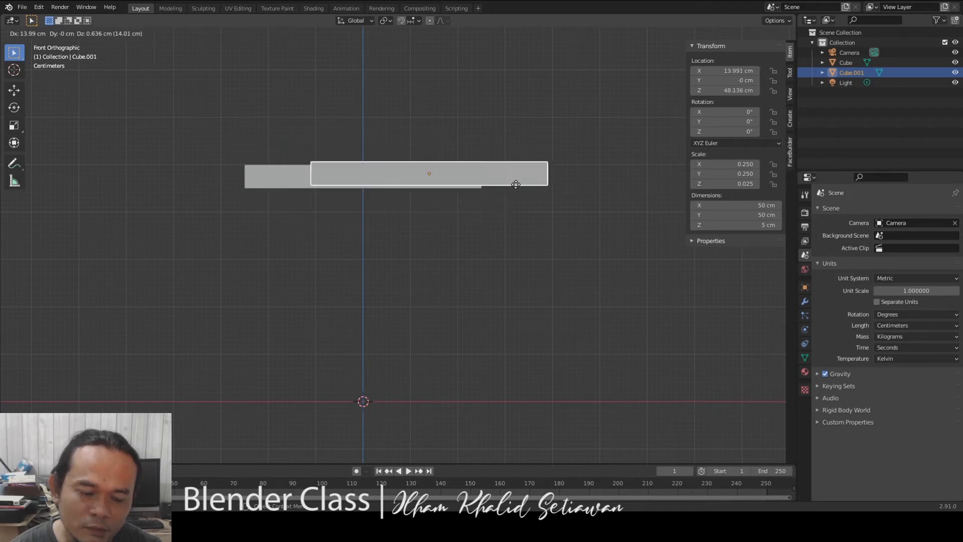
key(z)
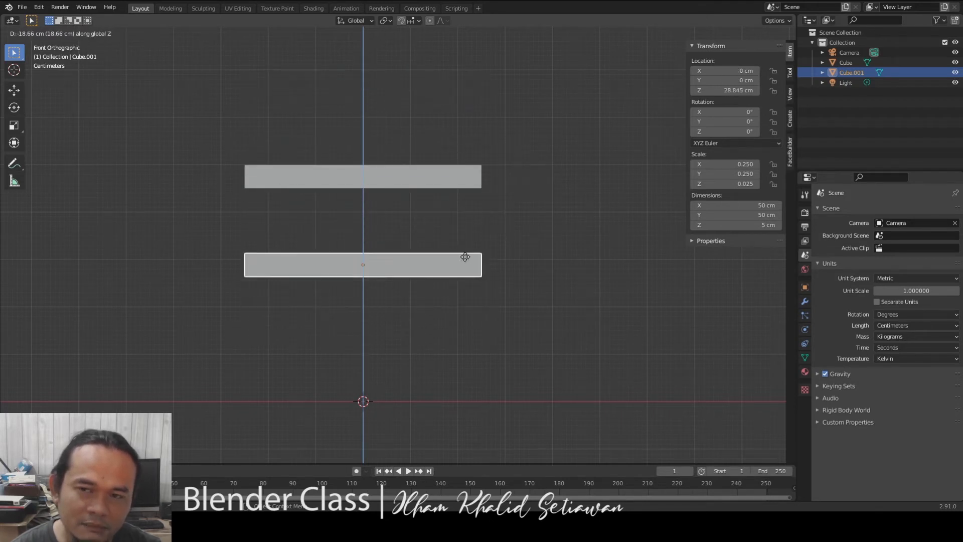
click(427, 258)
middle_drag(426, 258, 508, 303)
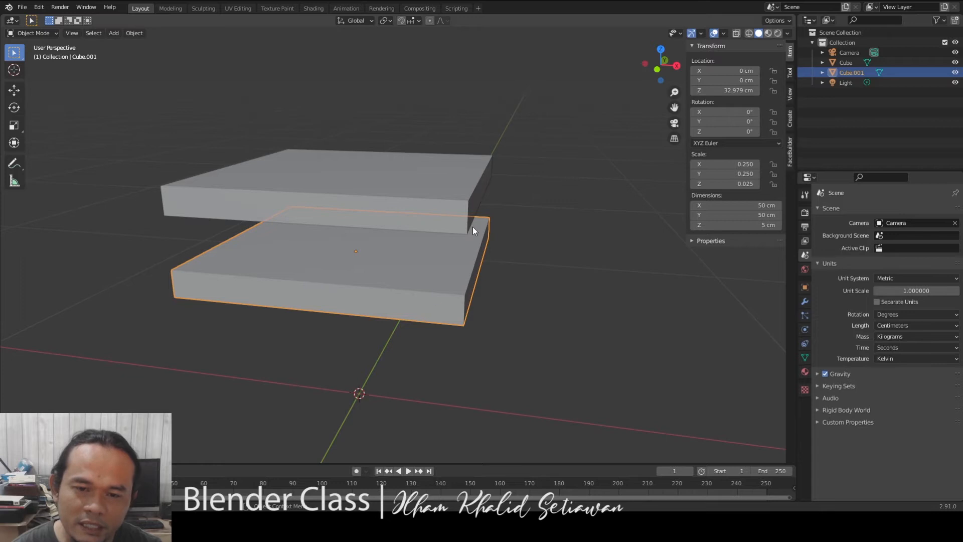
Set the slab copy's X and Y dimensions to 3 cm each.
click(753, 206)
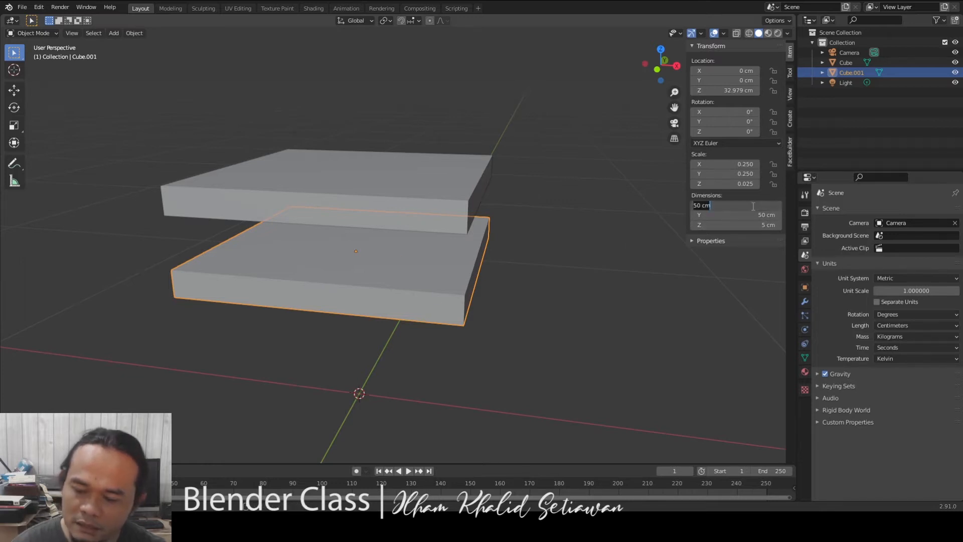
text(3)
key(Tab)
text(3)
key(Return)
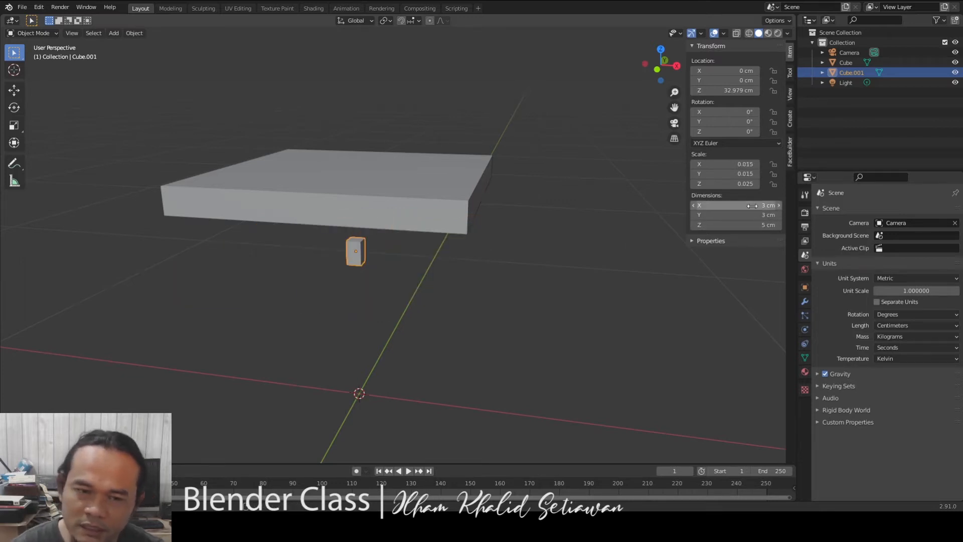
Set the X and Y dimensions of the small block below the slab to 5 cm each.
middle_drag(343, 217, 339, 175)
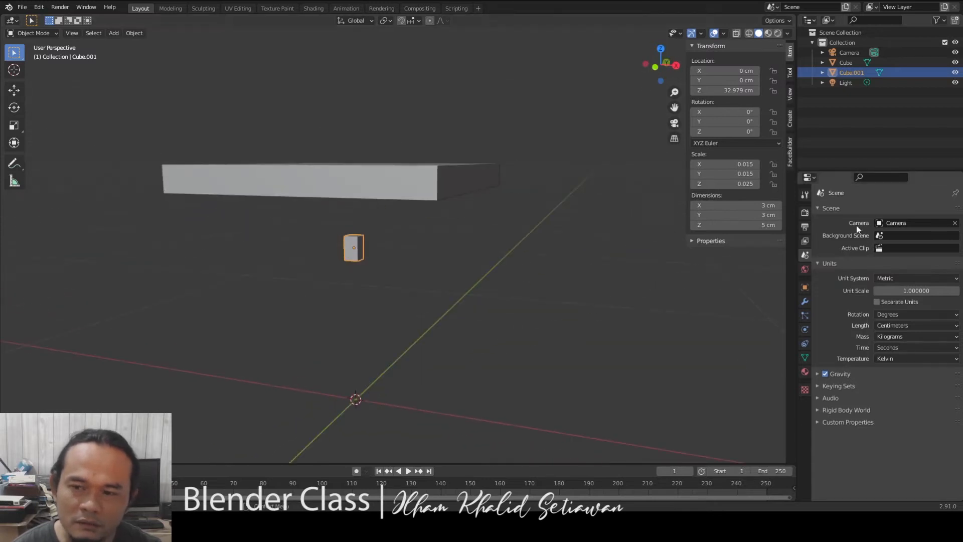
click(762, 207)
text(5)
key(Tab)
text(5)
key(Return)
click(575, 293)
click(353, 255)
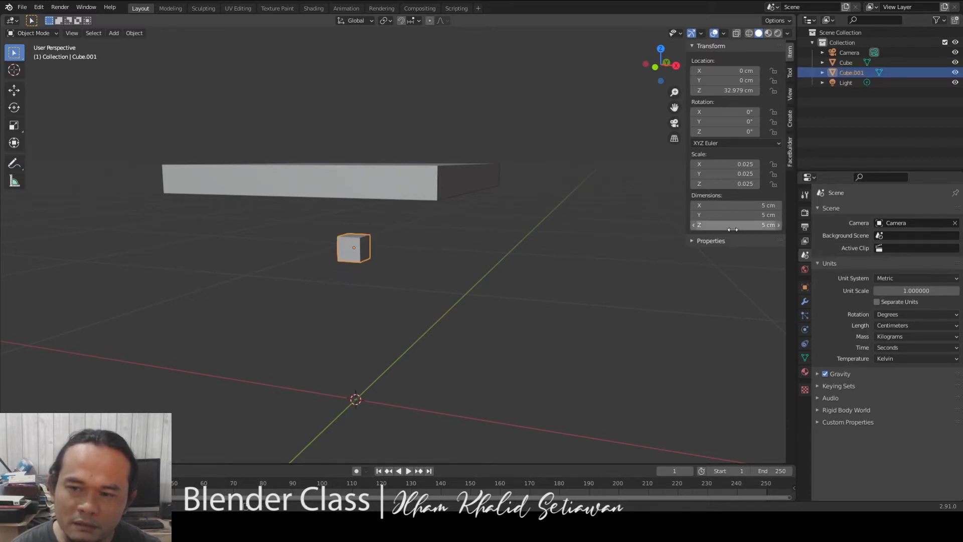
Set the small block's Z dimension to 45 cm to form a leg, working in the front view.
key(KP_1)
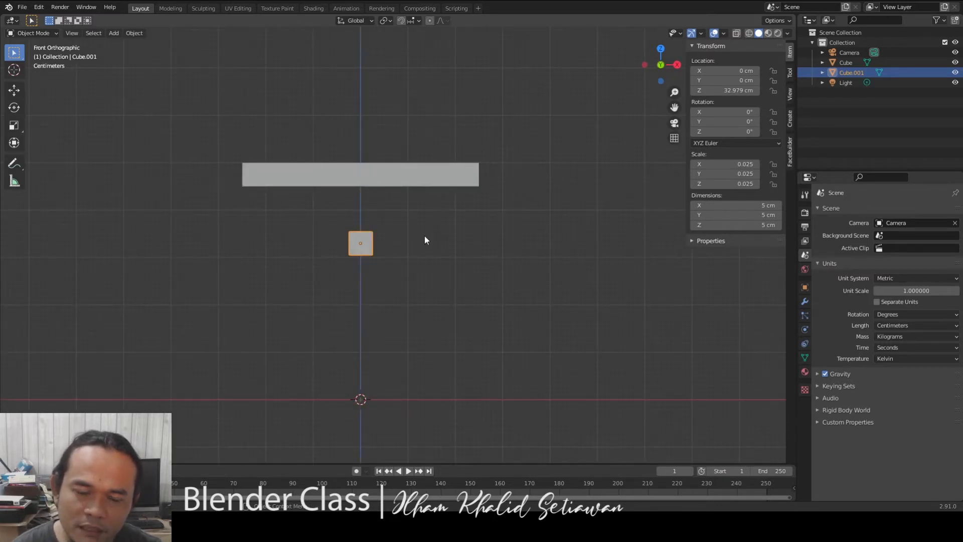
click(749, 225)
text(45)
key(Return)
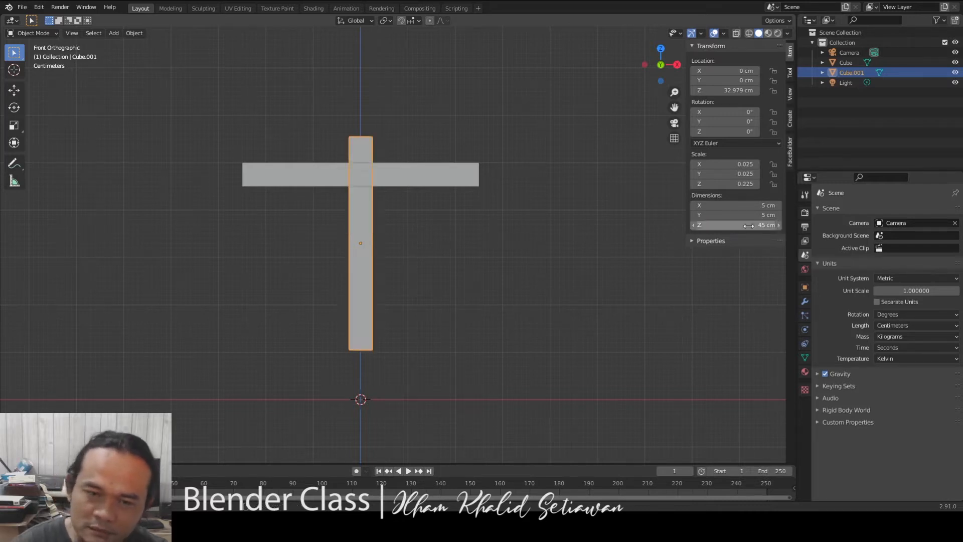
Move the leg in the front view under the slab's +X end, to about X 22.4 cm and Z 22.5 cm.
shift+middle_drag(438, 301, 409, 248)
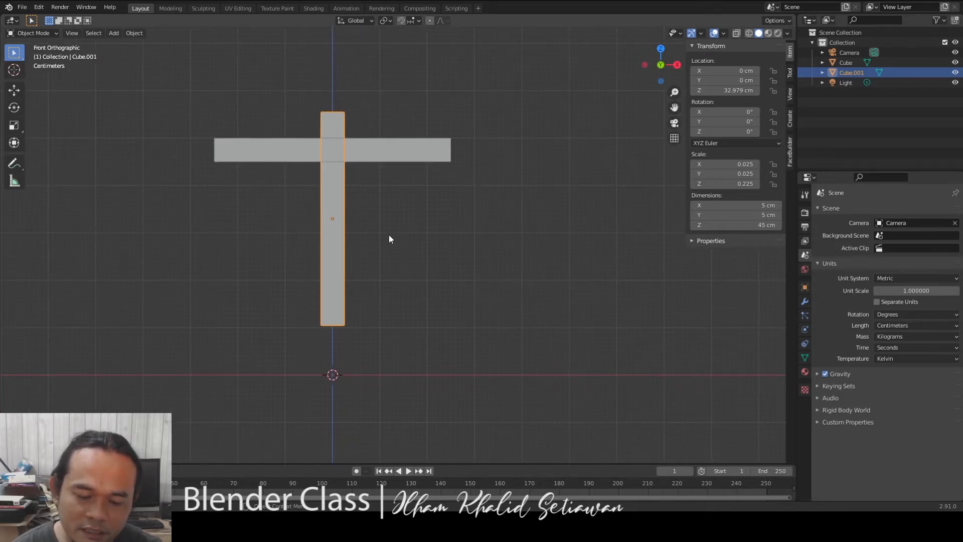
key(g)
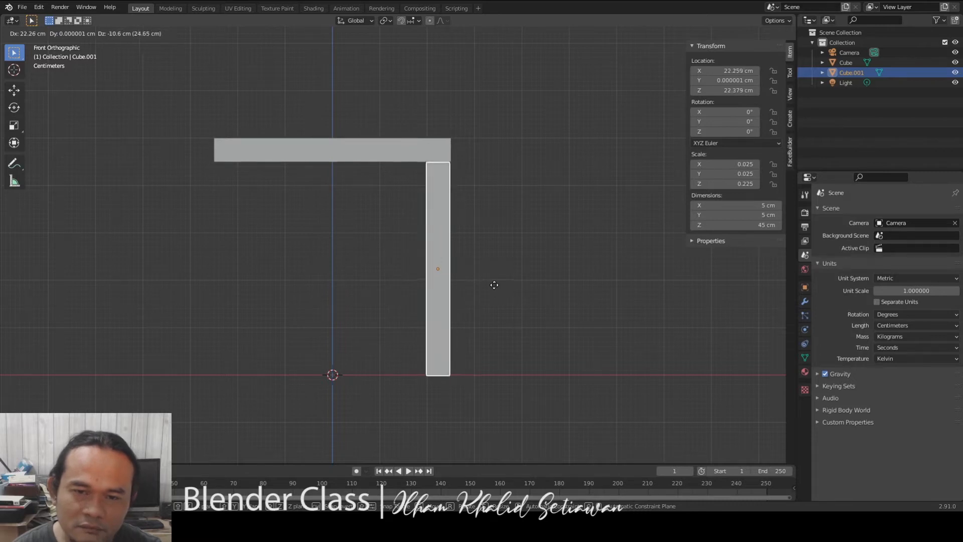
click(493, 282)
Move the leg along Y in the right view to the slab's front corner, at about Y -22.4 cm.
middle_drag(530, 266, 468, 264)
key(KP_1)
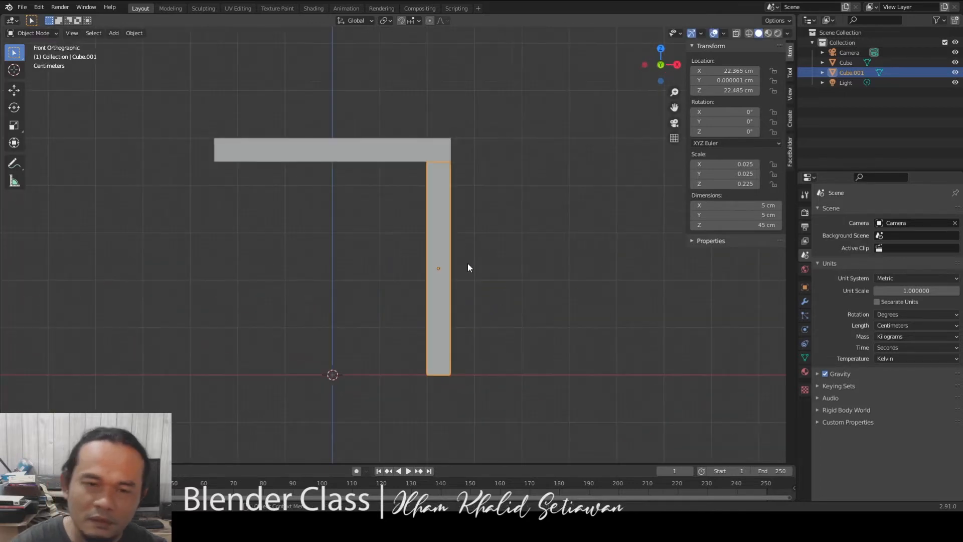
key(KP_3)
key(g)
key(y)
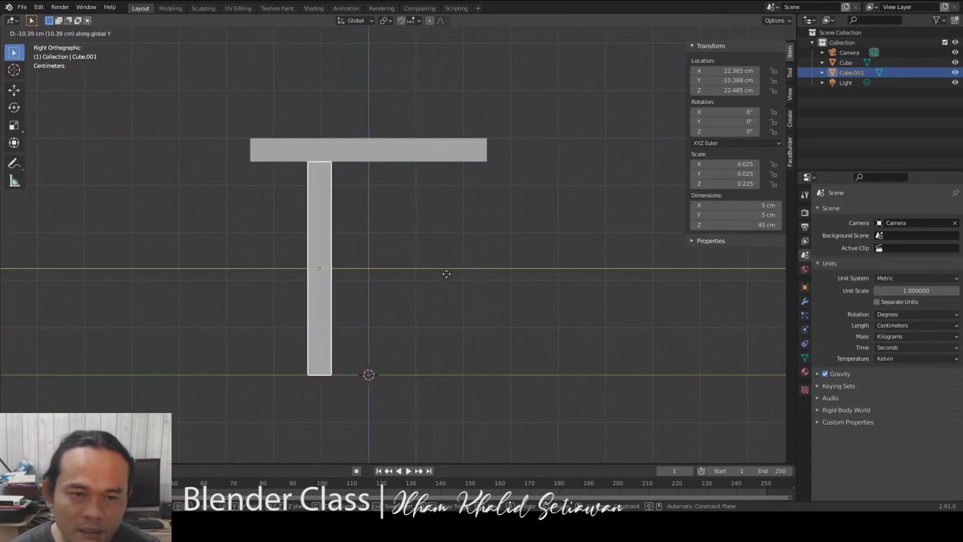
click(393, 283)
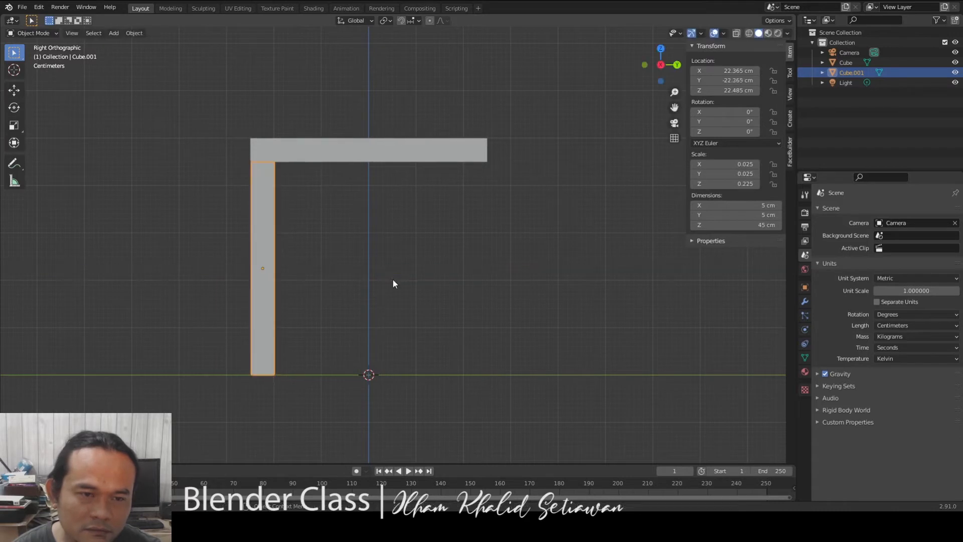
Reselect the leg after checking its corner placement, and show the model in wireframe from the top.
click(389, 241)
middle_drag(389, 241, 440, 240)
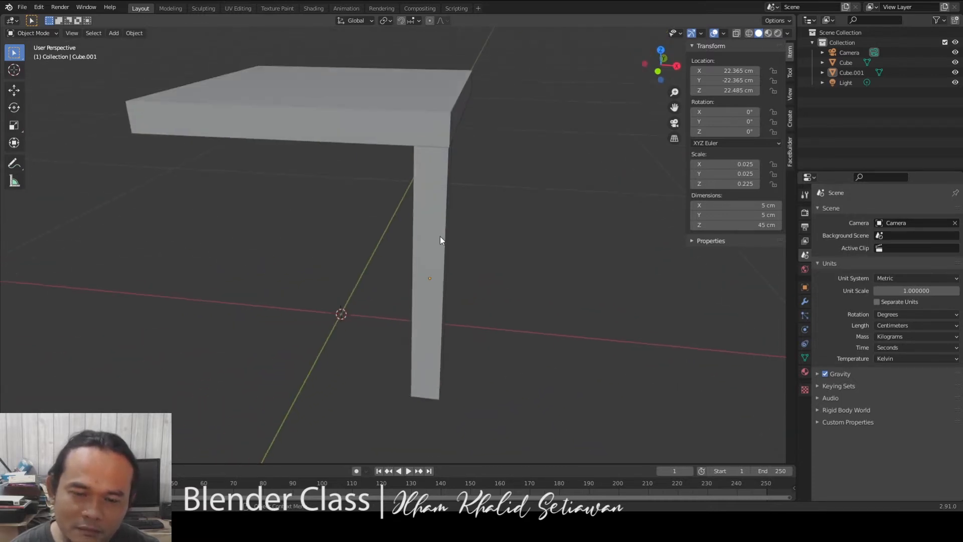
click(440, 240)
middle_drag(510, 243, 501, 256)
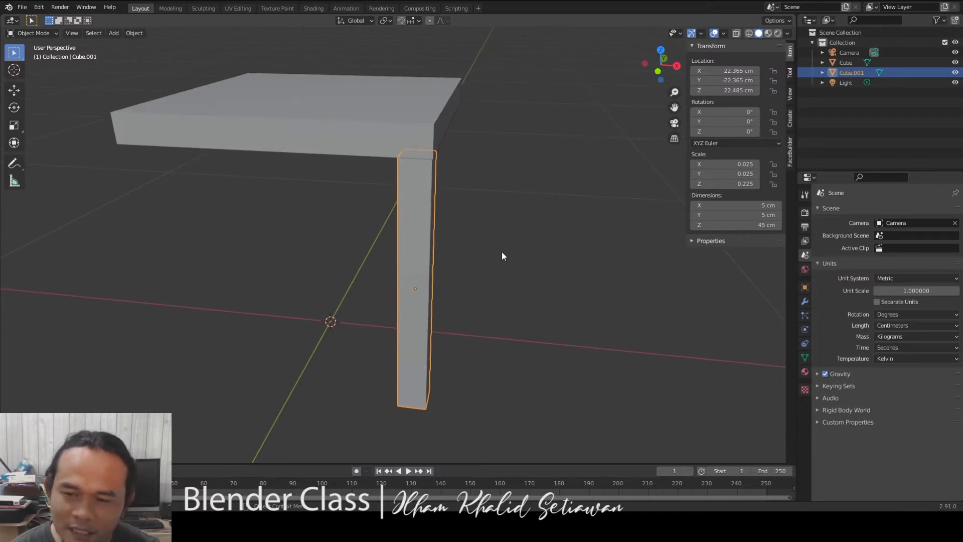
key(z)
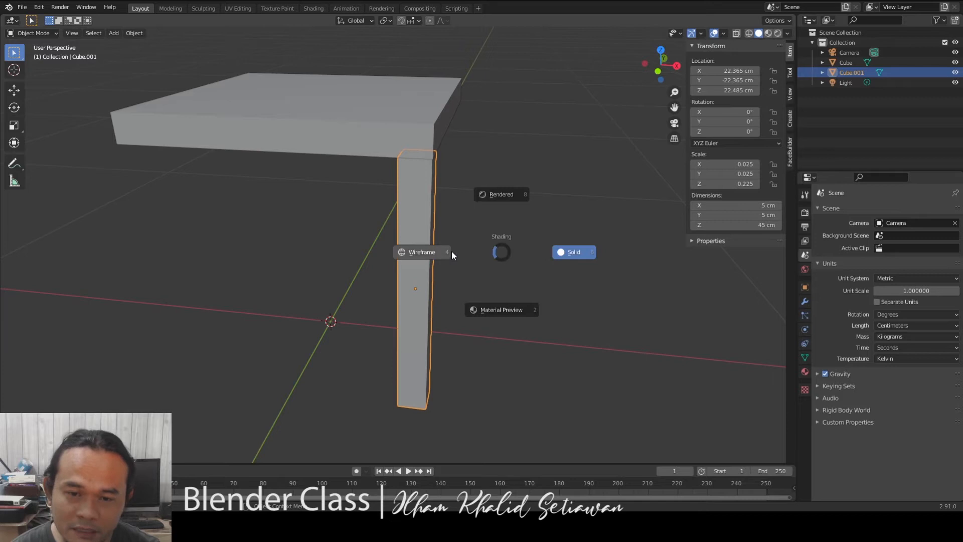
click(435, 253)
key(KP_7)
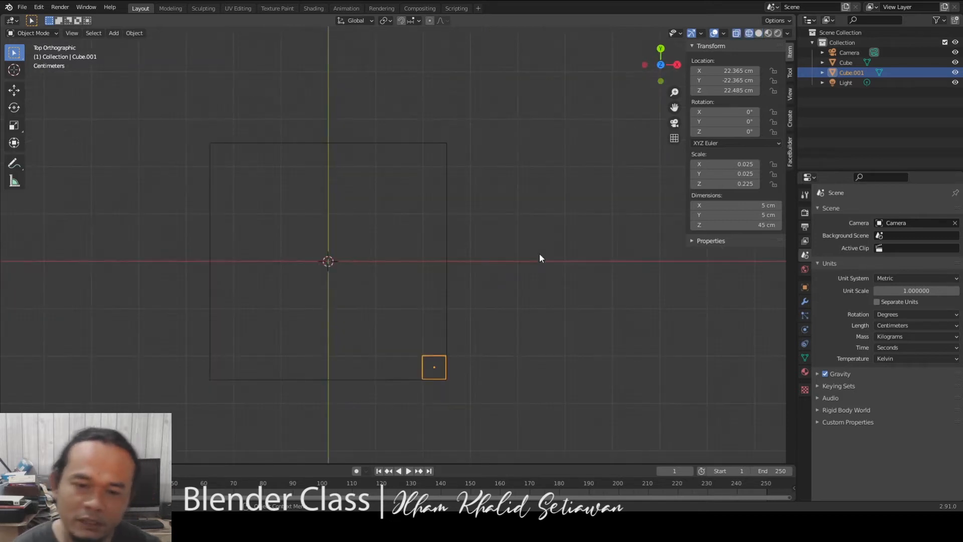
Preview the model in rendered and material preview shading, and return it to wireframe.
key(z)
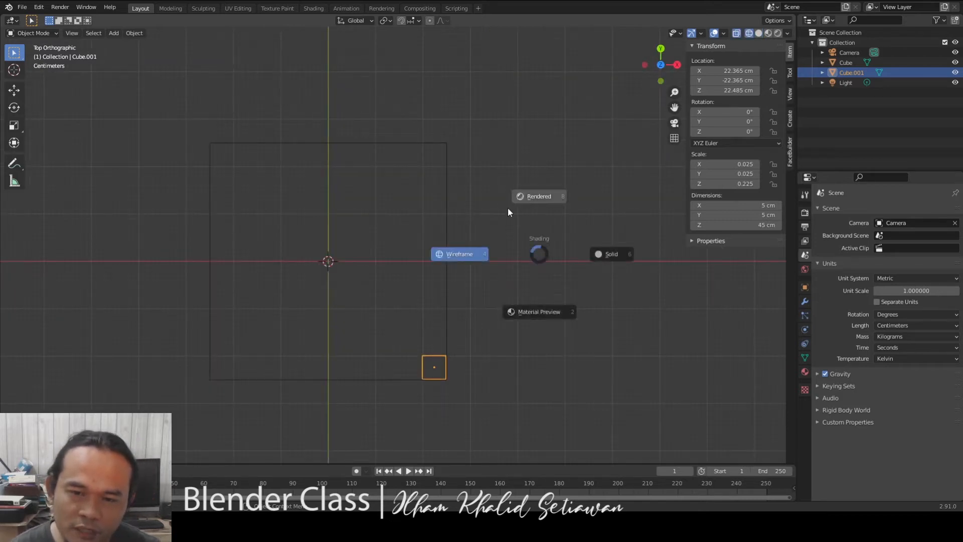
click(543, 196)
key(z)
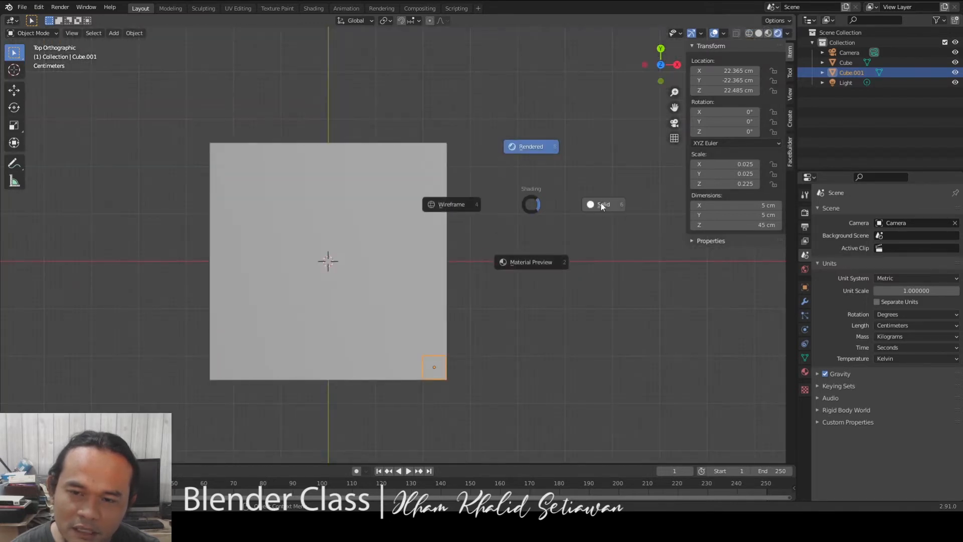
click(595, 263)
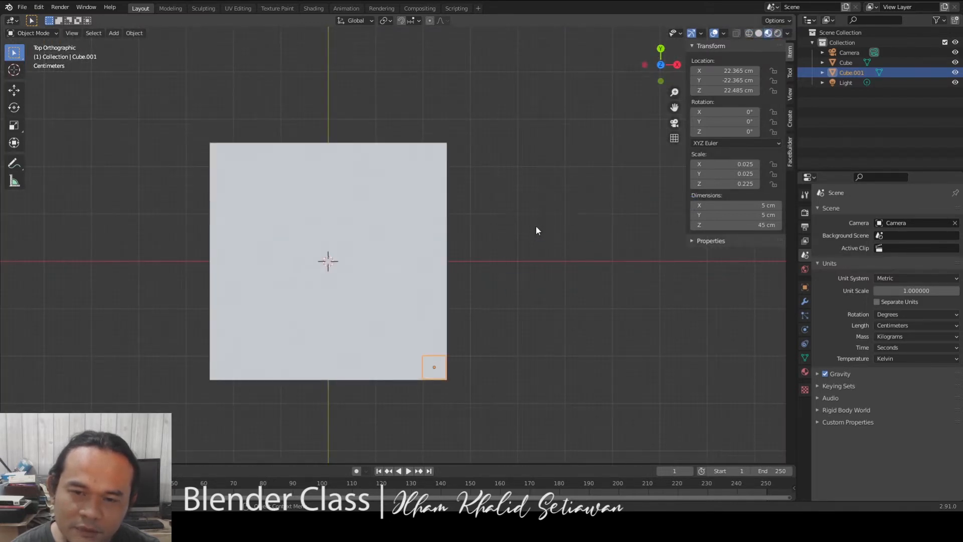
key(z)
click(417, 214)
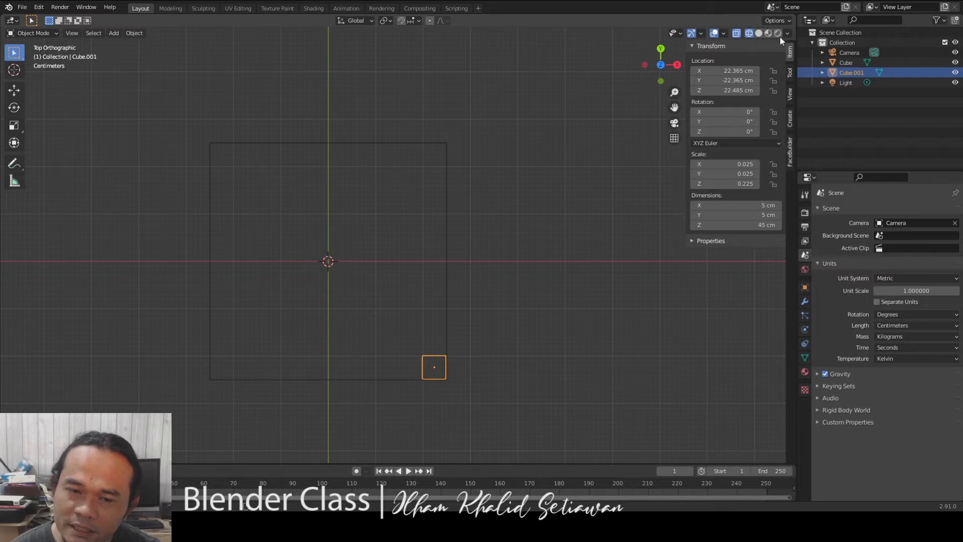
Move the leg in the top view until it is flush with the slab's corner, at about X 22.5 cm and Y -22.5 cm.
scroll(496, 382, up, 3)
shift+middle_drag(477, 396, 405, 143)
scroll(432, 185, up, 5)
shift+middle_drag(467, 185, 533, 266)
scroll(491, 296, up, 3)
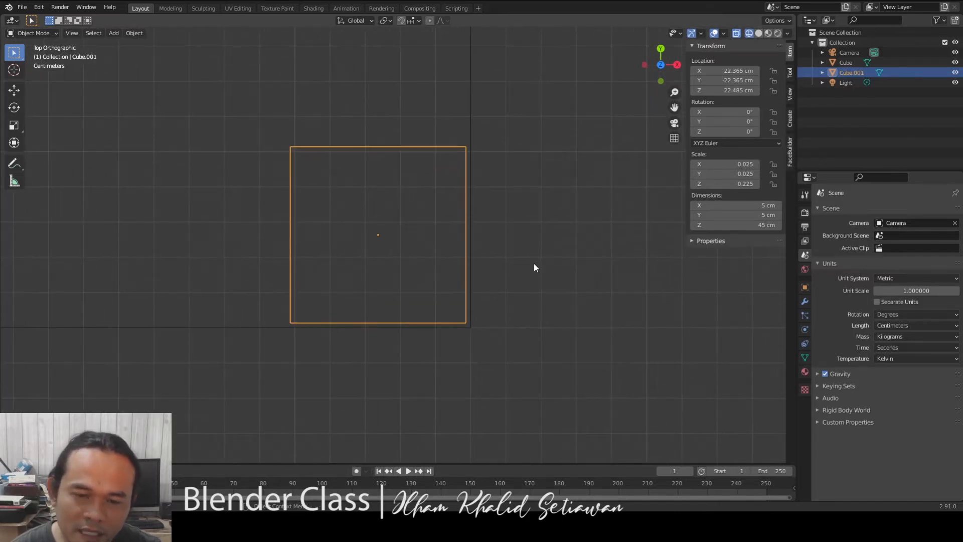
key(g)
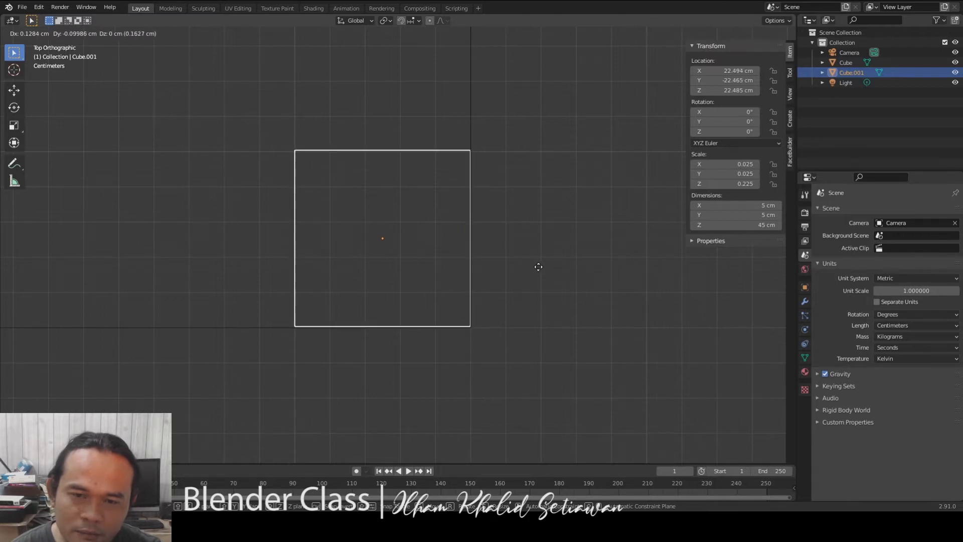
click(540, 267)
Check the leg's fit under the slab in perspective, alternating between shaded and wireframe display and ending in wireframe with nothing selected.
scroll(542, 267, down, 9)
mouse_move(485, 252)
shift+middle_down()
mouse_move(603, 366)
mouse_move(573, 248)
mouse_move(543, 278)
mouse_move(522, 284)
shift+middle_up()
scroll(602, 361, down, 2)
key(shift+z)
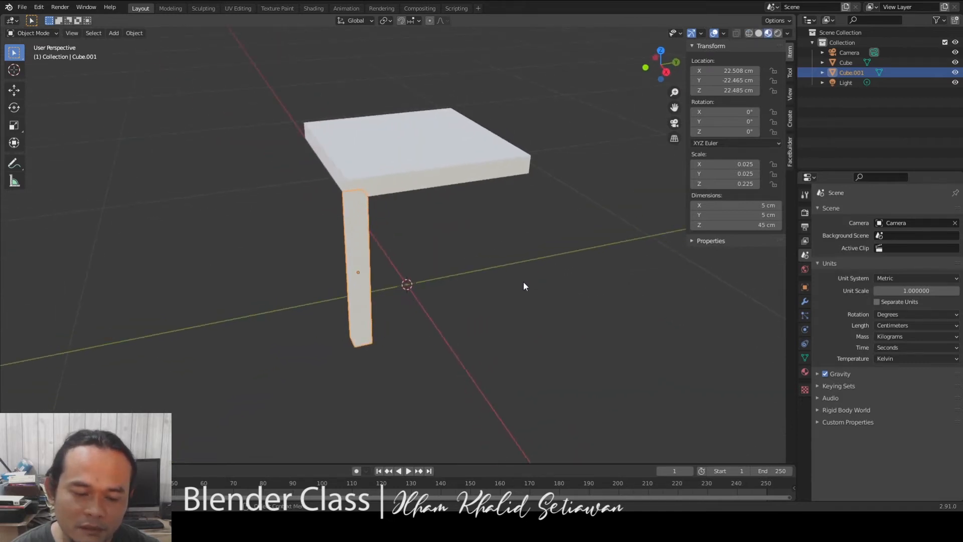
key(x)
key(shift+z)
key(shift+z)
key(shift+z)
key(shift+z)
key(shift+z)
key(shift+z)
mouse_move(484, 313)
middle_down()
mouse_move(546, 309)
mouse_move(571, 266)
mouse_move(550, 298)
middle_up()
click(546, 309)
key(shift+z)
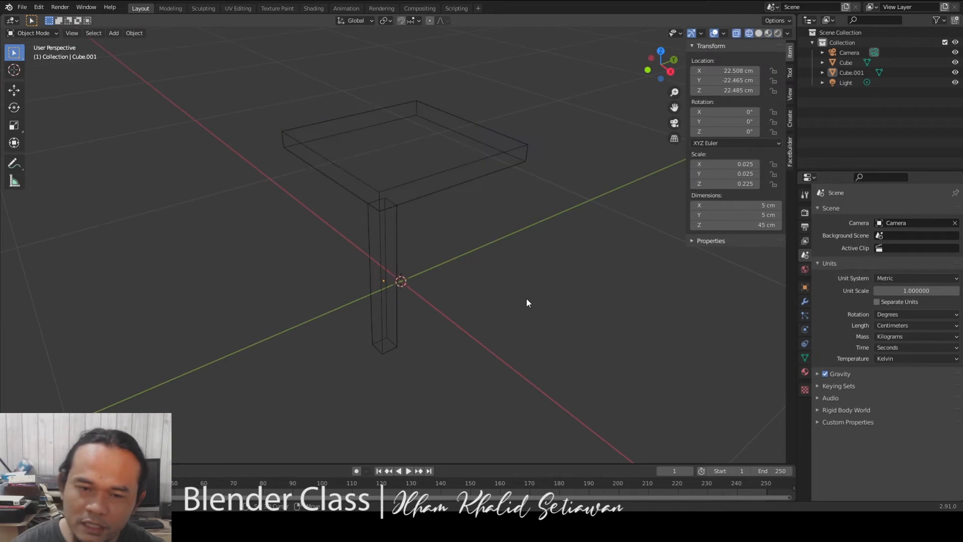
Duplicate the leg along Y in the top view to the slab's back +X corner, at about Y 22.4 cm.
key(KP_7)
scroll(527, 299, up, 4)
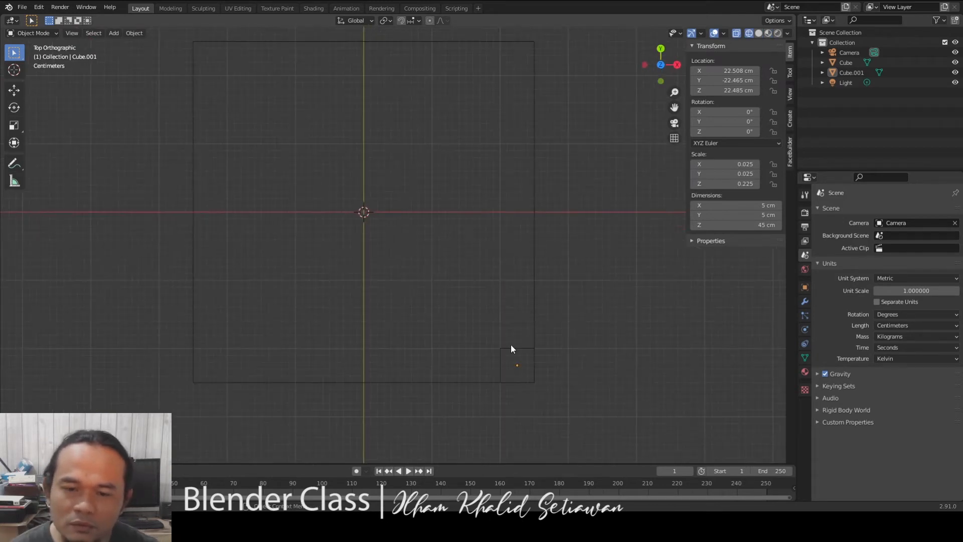
click(511, 346)
shift+middle_drag(580, 300, 628, 342)
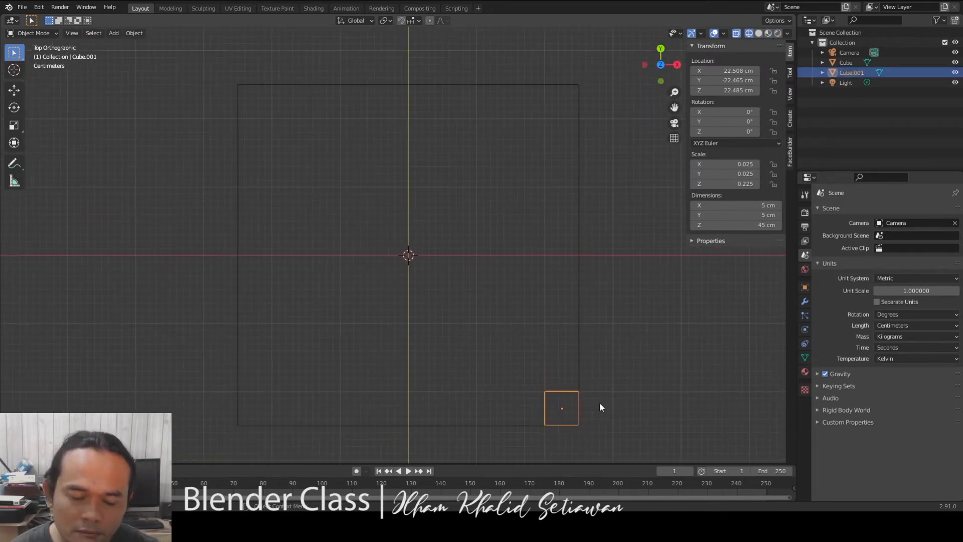
shift+middle_drag(617, 396, 559, 385)
key(shift+d)
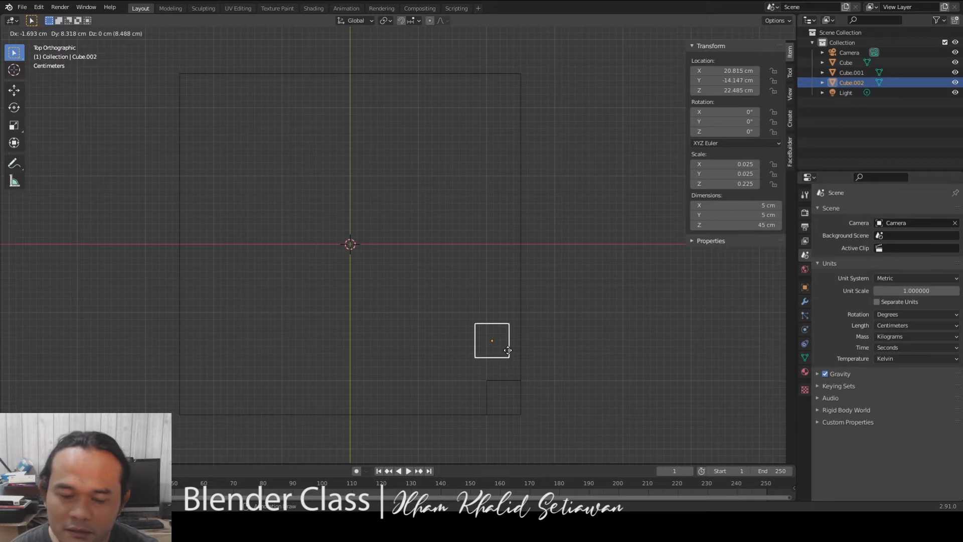
key(x)
key(y)
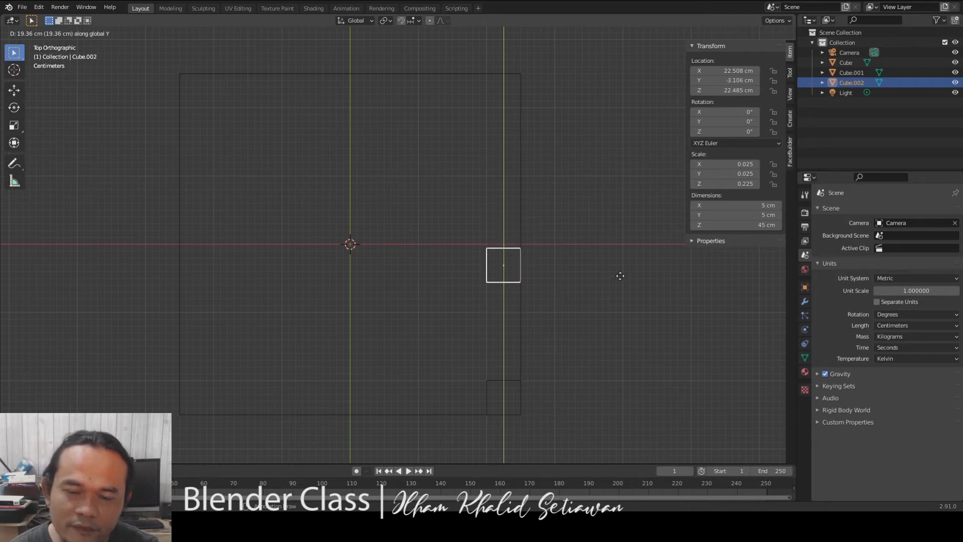
click(616, 101)
Move the duplicated leg along Y until it is flush with the slab's back edge, at about Y 22.5 cm.
key(KP_Decimal)
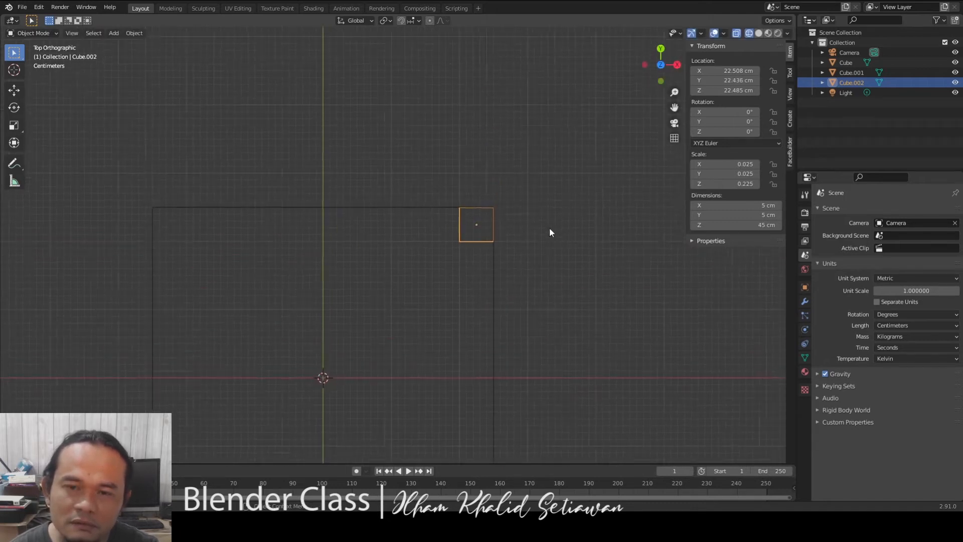
scroll(486, 330, up, 3)
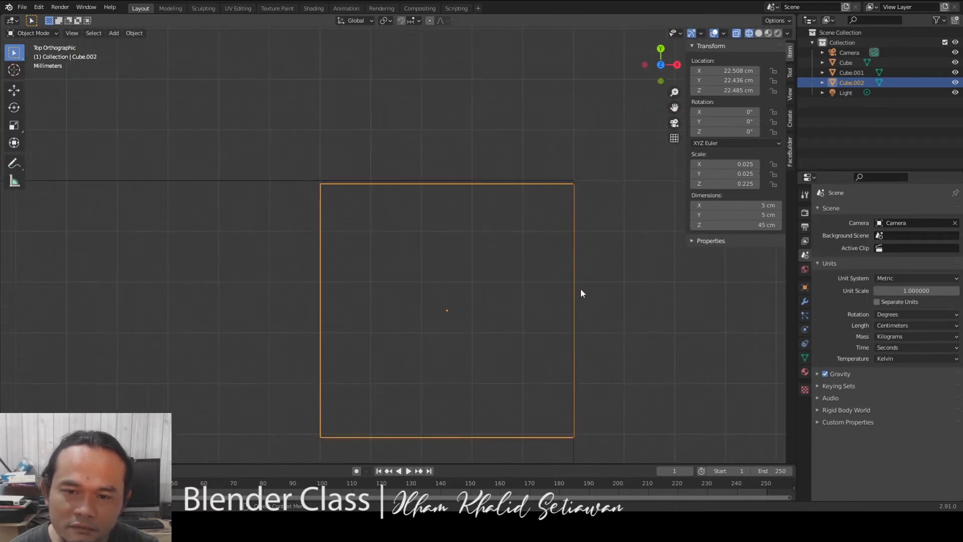
key(g)
key(y)
click(646, 293)
scroll(569, 288, down, 8)
scroll(499, 394, down, 1)
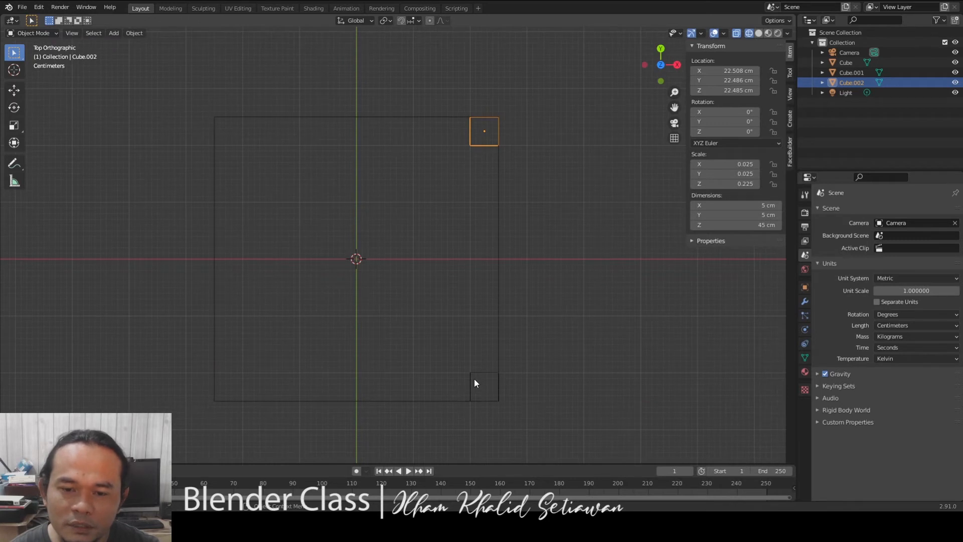
Duplicate both +X legs along X to the slab's opposite corners, at about X -22.4 cm.
click(475, 383)
shift+click(470, 136)
shift+middle_drag(408, 273, 498, 258)
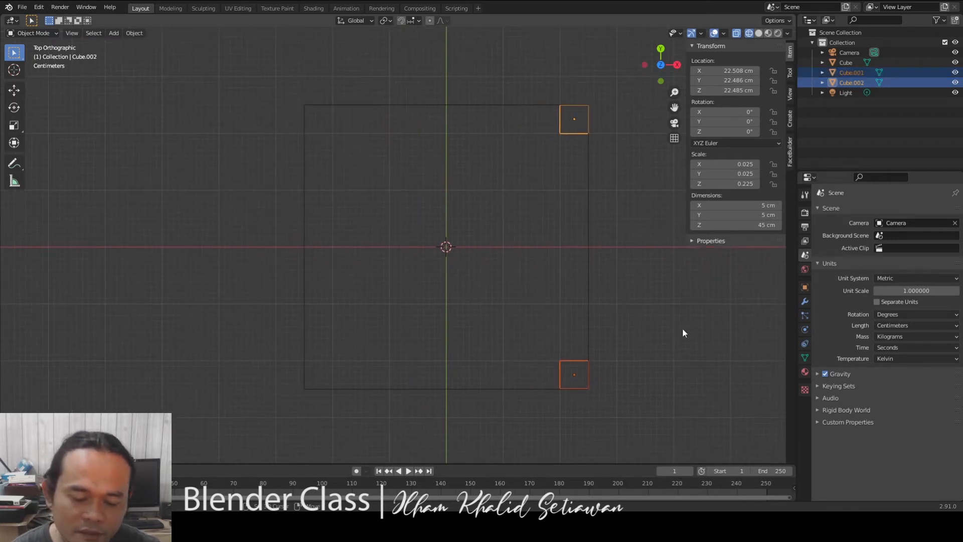
key(shift+d)
key(x)
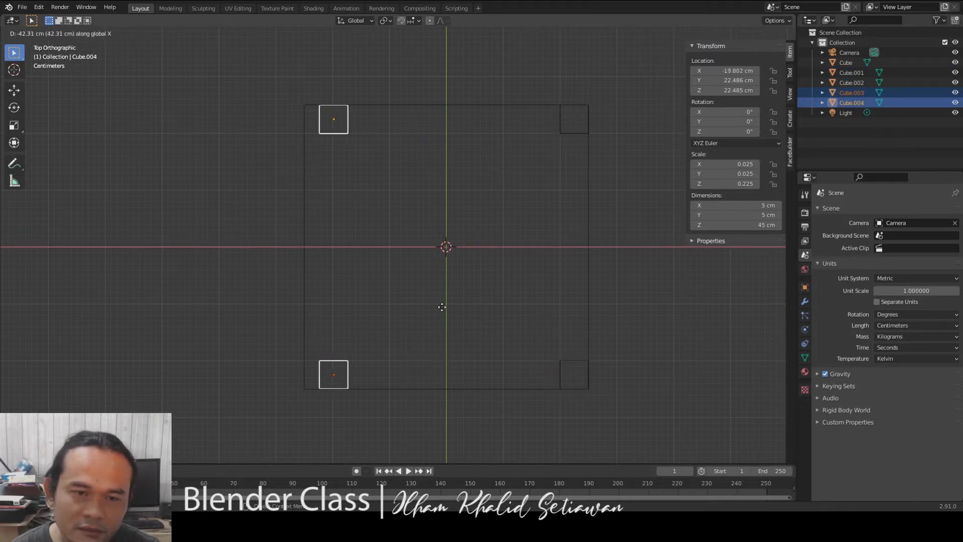
click(427, 308)
Deselect the legs and show the table in solid shading from a perspective view.
mouse_move(428, 308)
middle_down()
mouse_move(492, 284)
mouse_move(639, 283)
middle_up()
click(618, 293)
key(z)
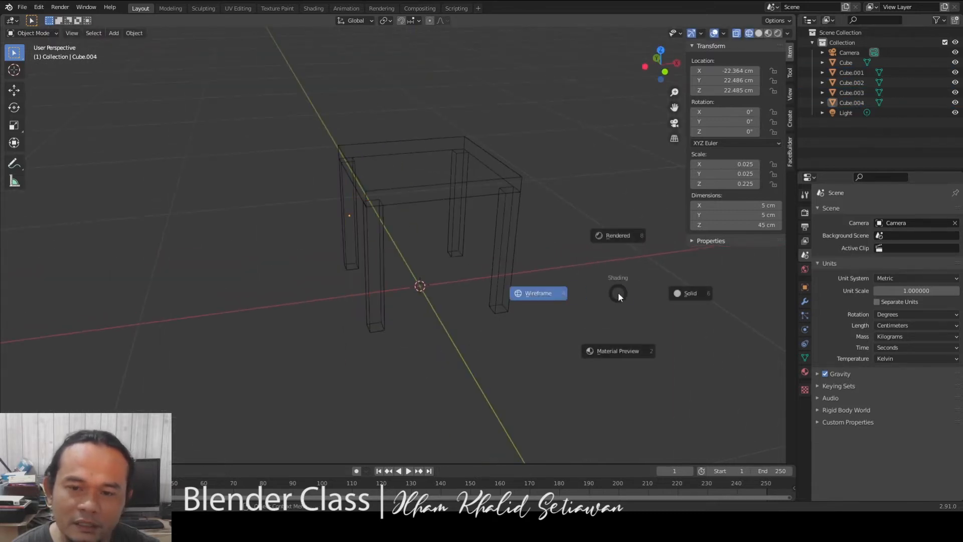
click(690, 293)
mouse_move(471, 267)
middle_down()
mouse_move(520, 257)
mouse_move(438, 263)
mouse_move(428, 298)
mouse_move(443, 270)
mouse_move(354, 293)
mouse_move(411, 308)
middle_up()
scroll(411, 312, down, 2)
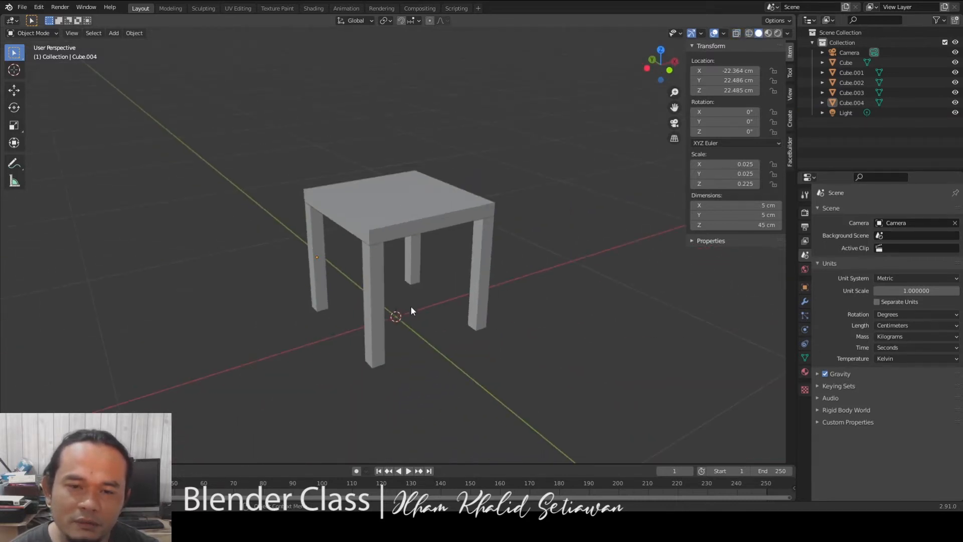
scroll(411, 306, up, 2)
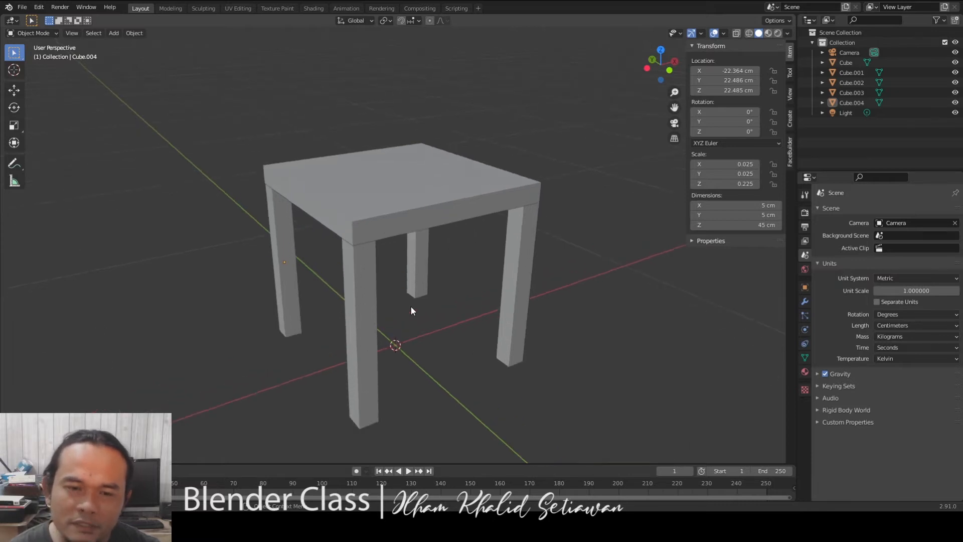
scroll(440, 263, up, 1)
Duplicate the front +X leg in the front view, placing the copy between the legs at about X 5.2 cm and Z 19.8 cm.
key(KP_3)
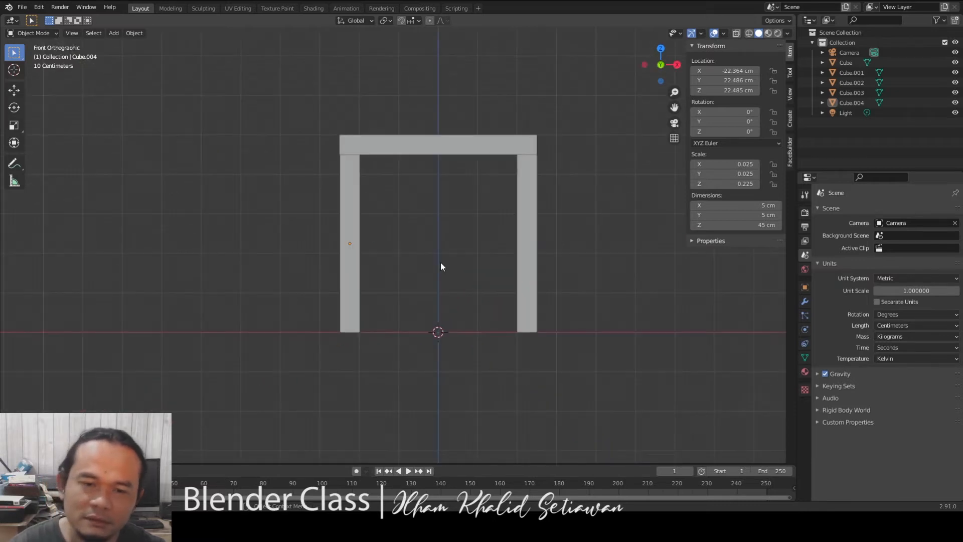
middle_drag(462, 258, 461, 299)
middle_drag(558, 280, 350, 261)
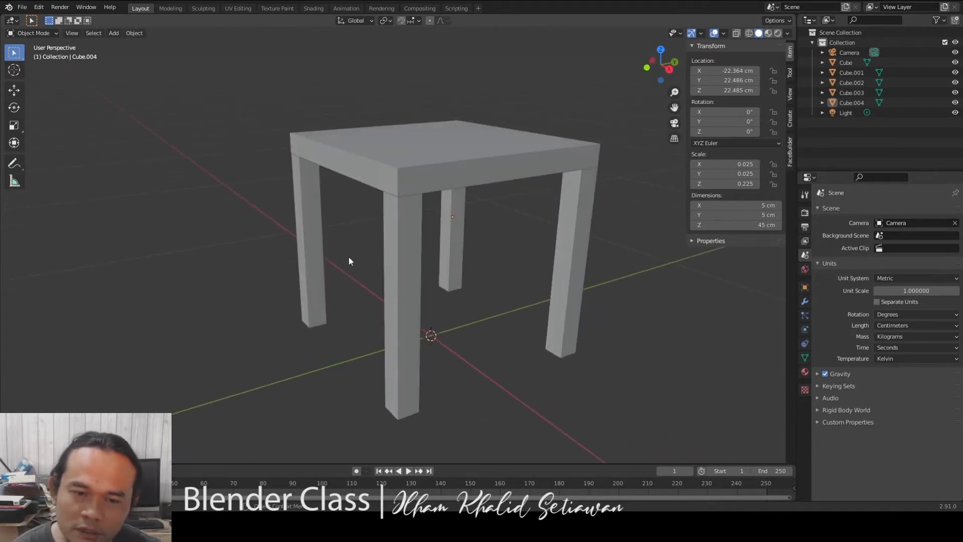
click(402, 307)
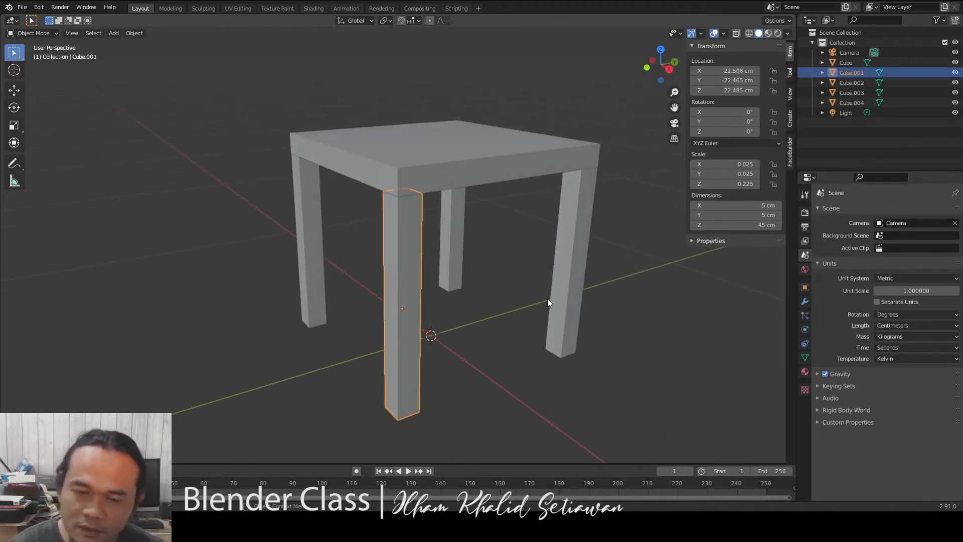
key(KP_1)
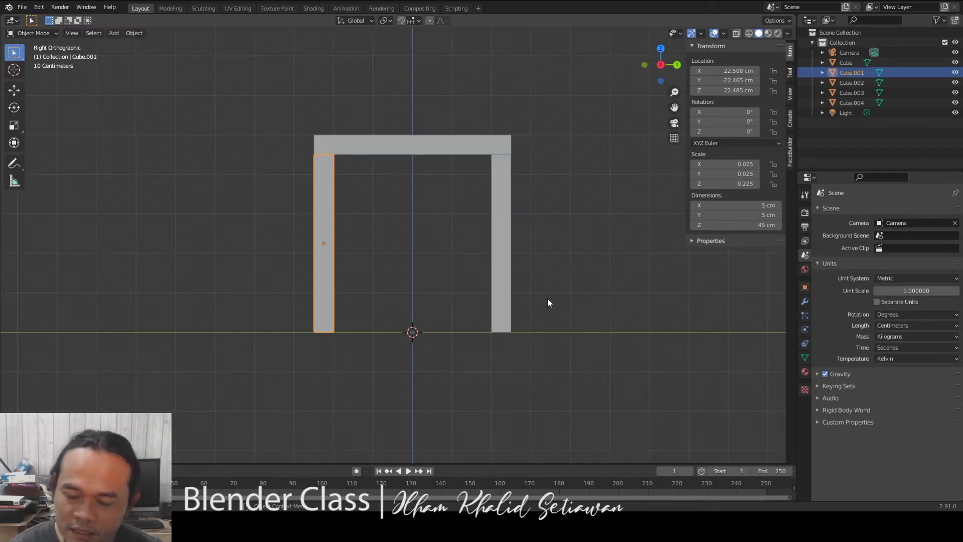
key(shift+d)
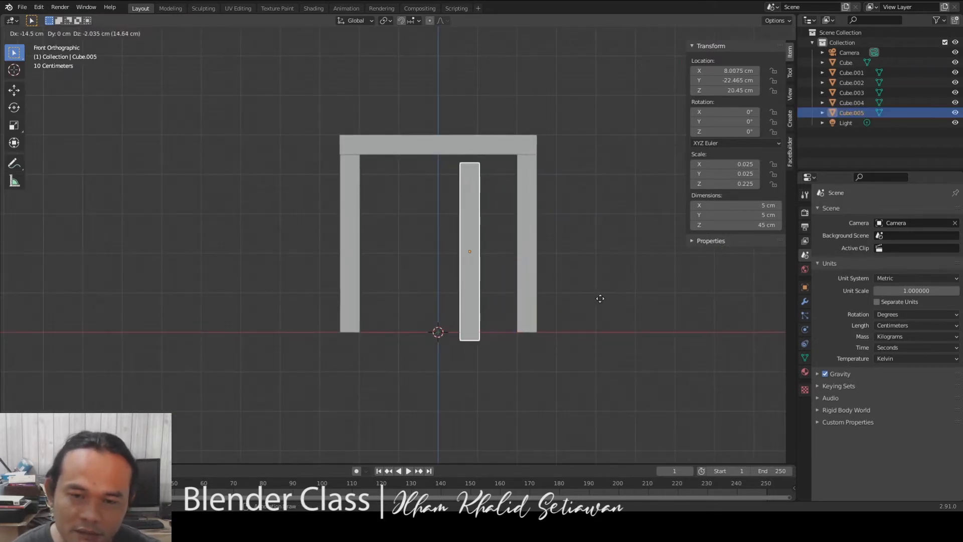
click(590, 302)
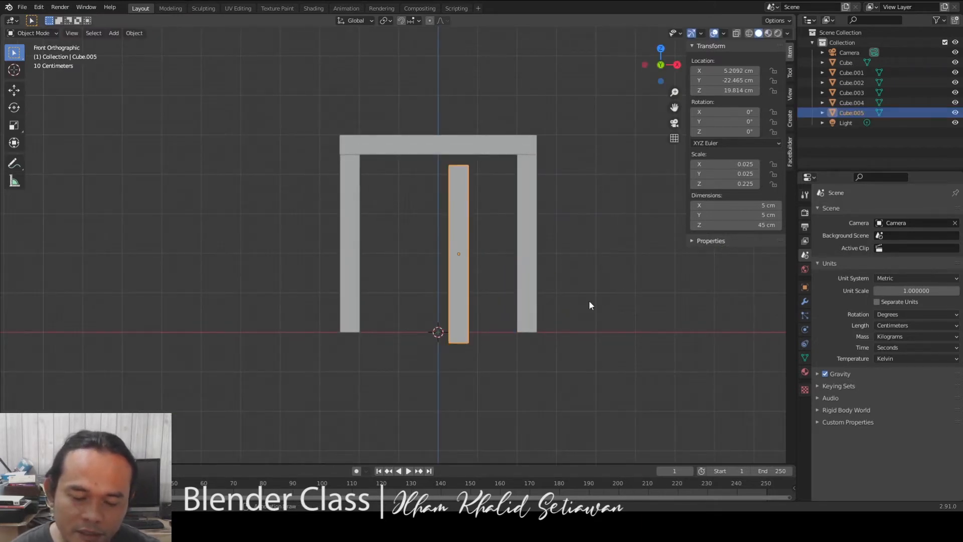
Rotate the copied leg to -90° about Y and center it as a low crossbar between the front legs, at about X 0 and Z 11.7 cm.
key(r)
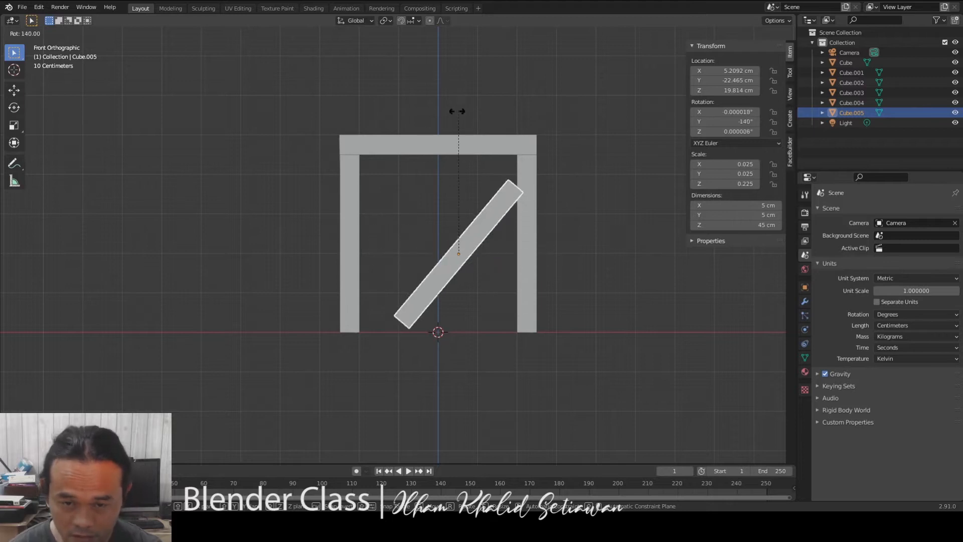
click(530, 197)
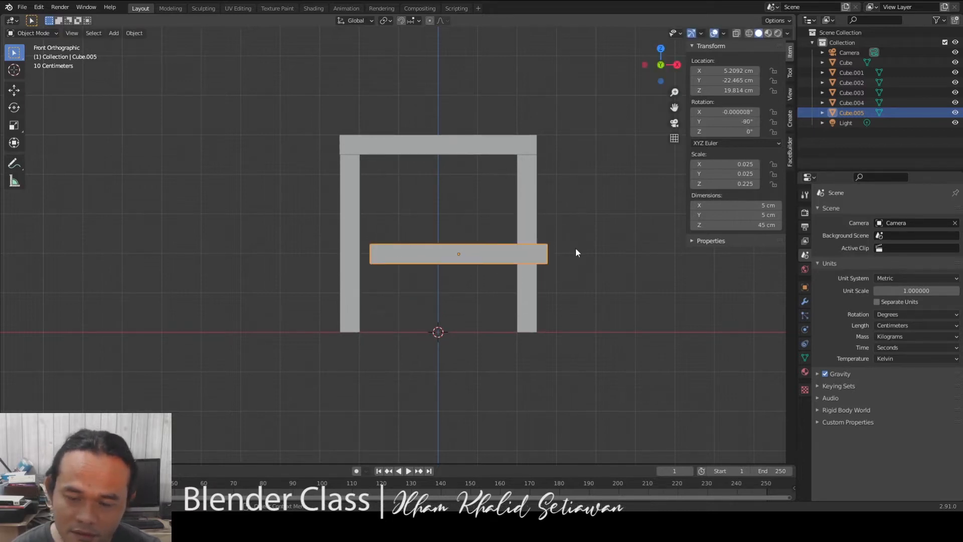
key(g)
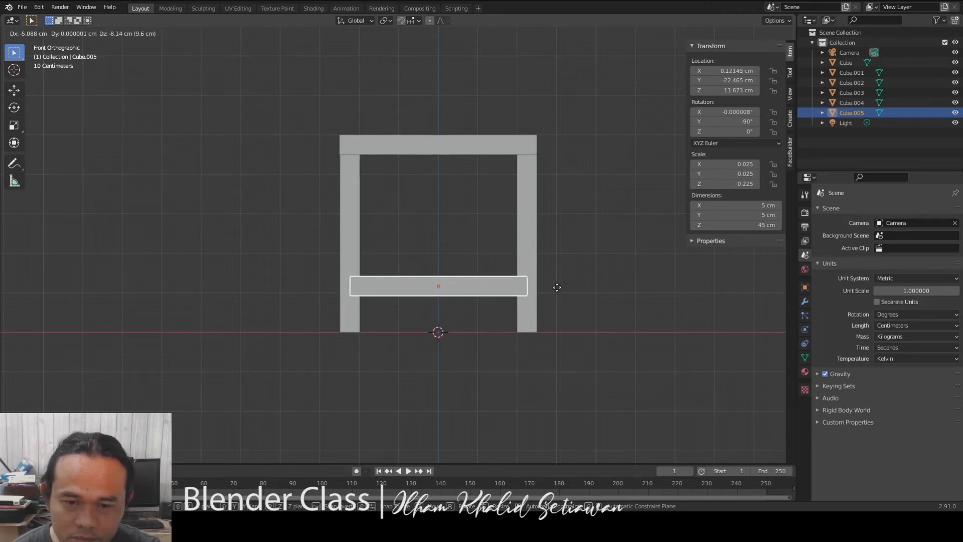
click(557, 288)
Check the crossbar's overlap with the front legs and set its Z dimension to 40 cm to fit between them.
middle_drag(617, 265, 336, 372)
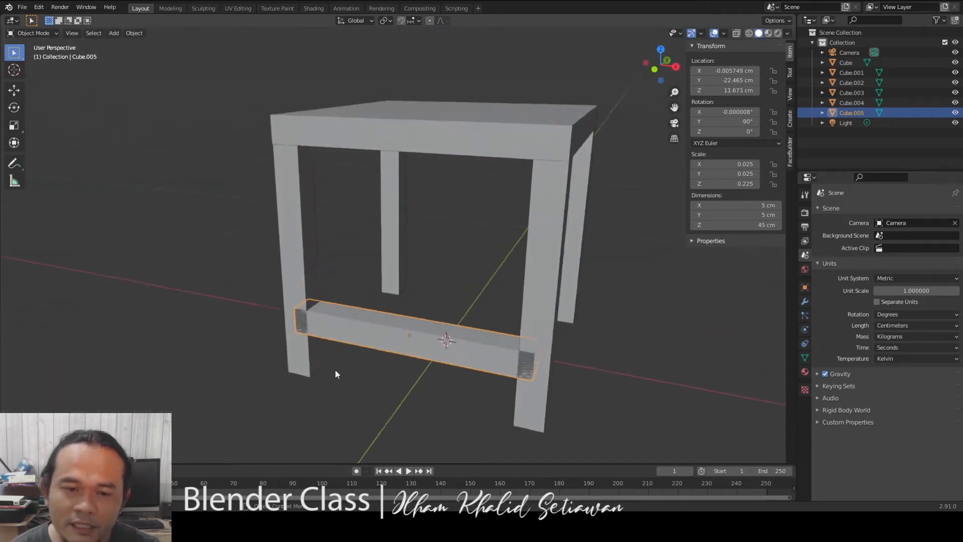
scroll(358, 318, up, 3)
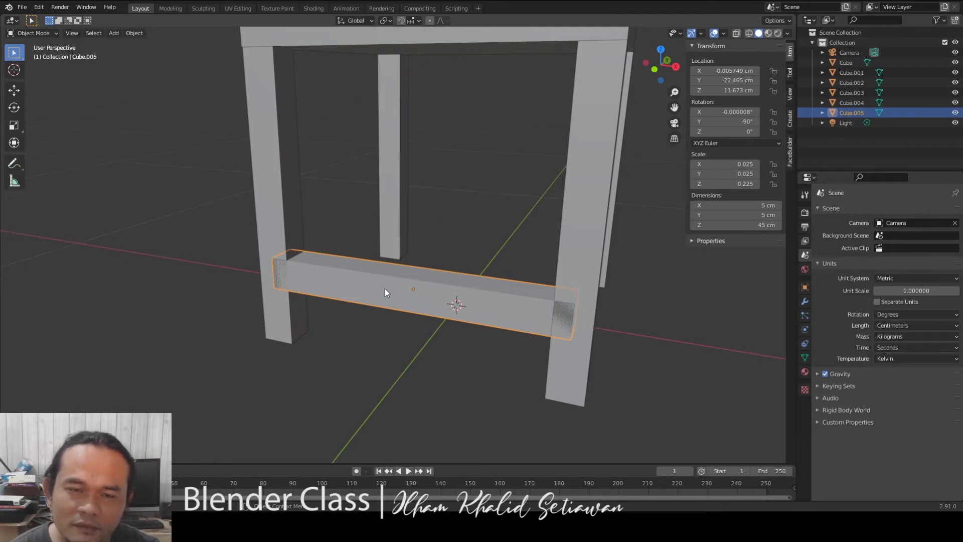
middle_drag(385, 288, 423, 289)
shift+middle_drag(436, 213, 410, 268)
click(270, 176)
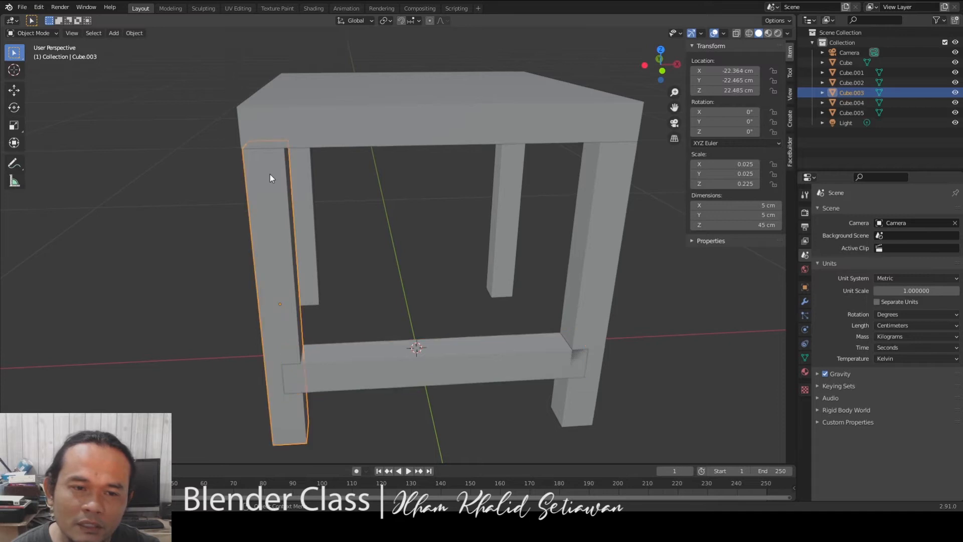
click(621, 173)
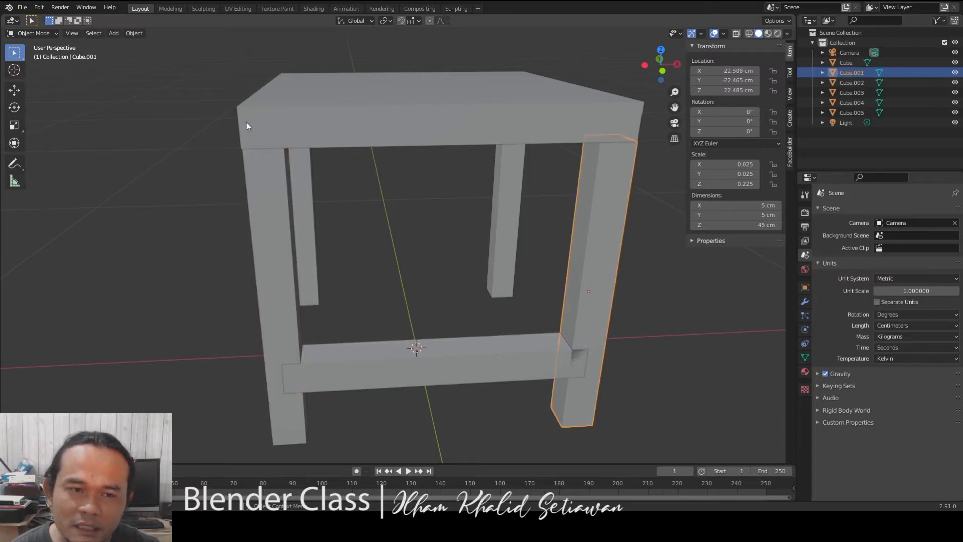
click(481, 339)
double_click(758, 224)
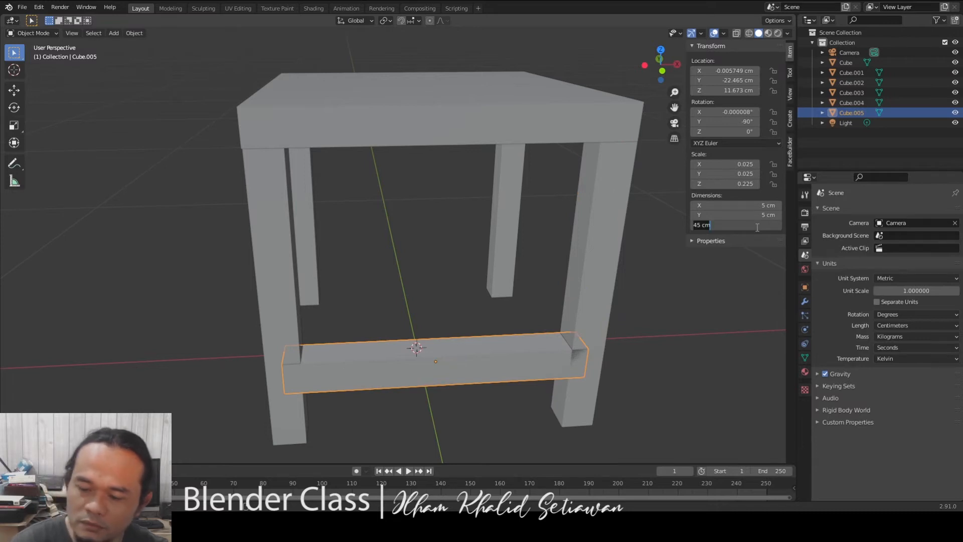
key(Return)
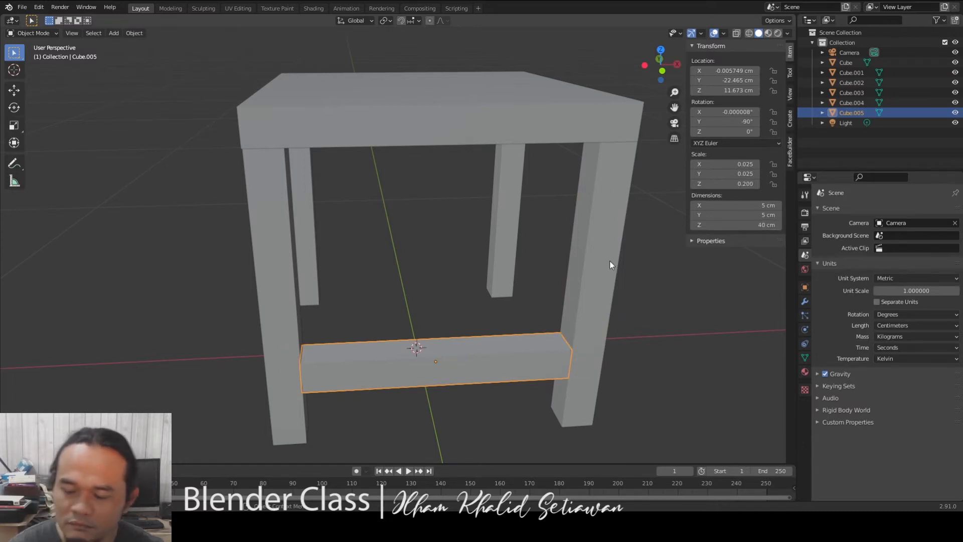
Duplicate the front crossbar along Y and place the copy between the two rear legs, at about Y 22.6 cm.
key(KP_1)
scroll(477, 262, up, 4)
shift+middle_drag(477, 262, 405, 150)
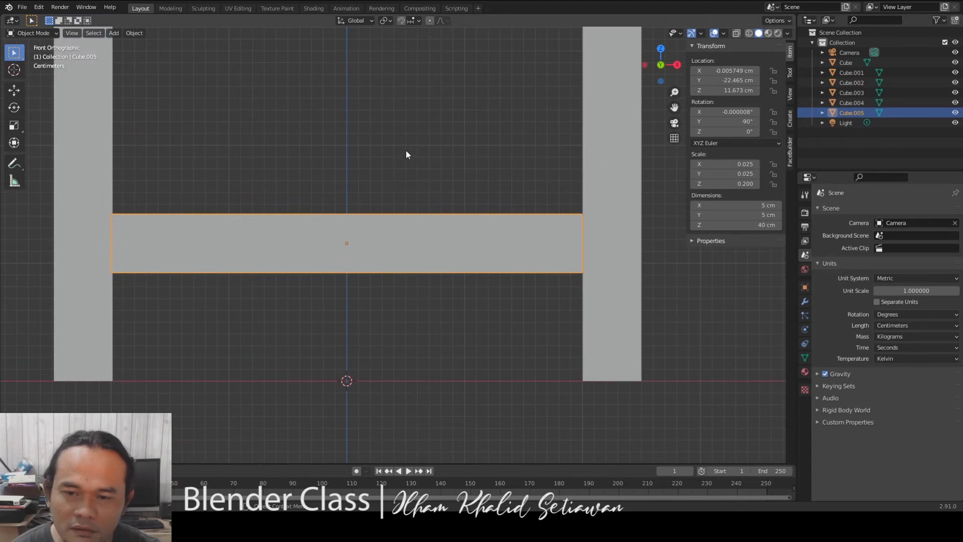
scroll(413, 154, down, 4)
click(437, 305)
middle_drag(436, 305, 386, 278)
click(365, 292)
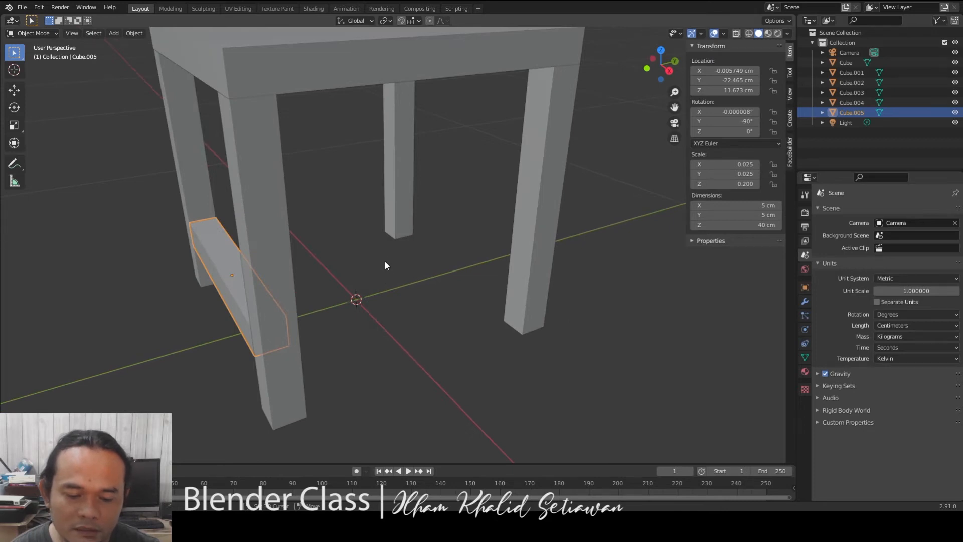
key(shift+d)
key(x)
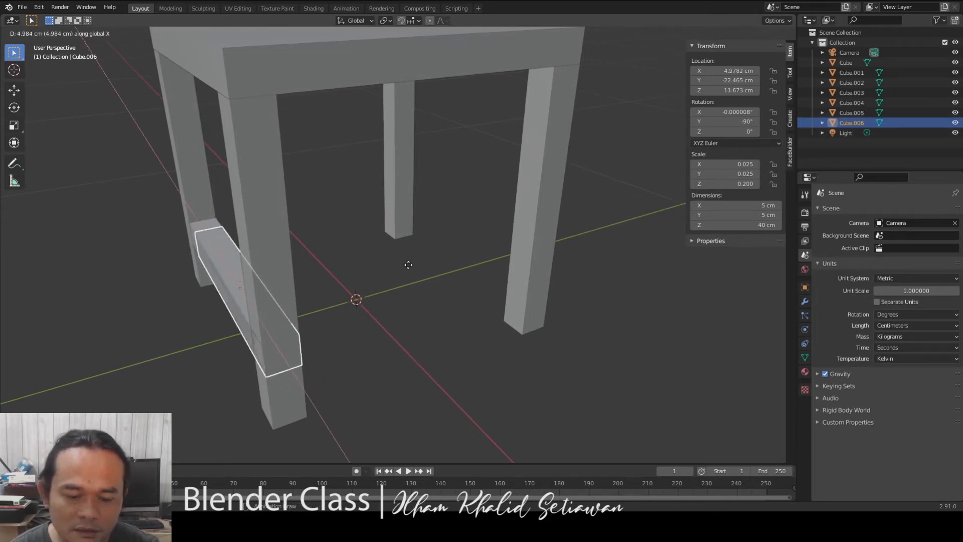
key(y)
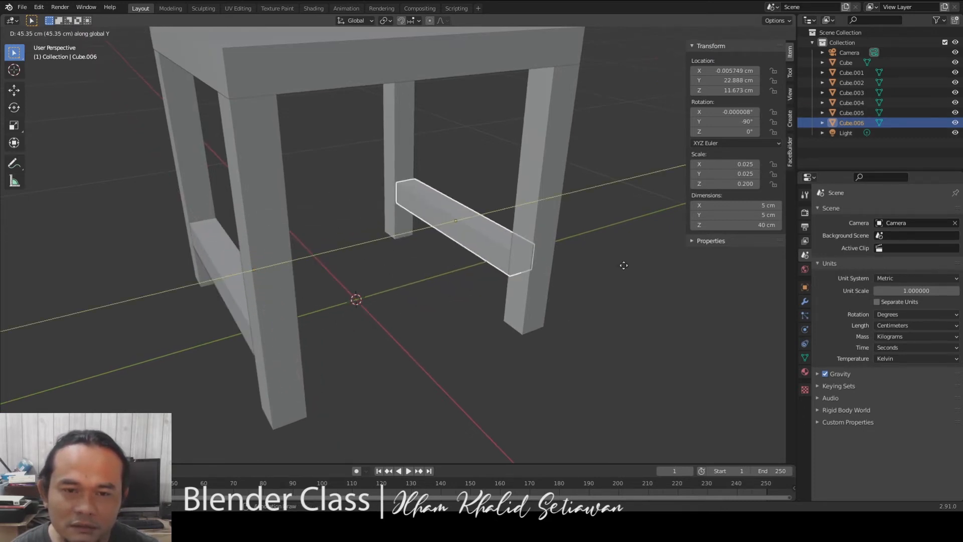
click(575, 292)
Move the rear crossbar along Y to about 22.5 cm to line it up with the rear legs, then deselect it.
click(459, 337)
scroll(418, 318, down, 2)
middle_drag(418, 318, 549, 293)
scroll(410, 298, up, 4)
middle_drag(411, 298, 288, 280)
click(288, 279)
middle_drag(401, 309, 435, 249)
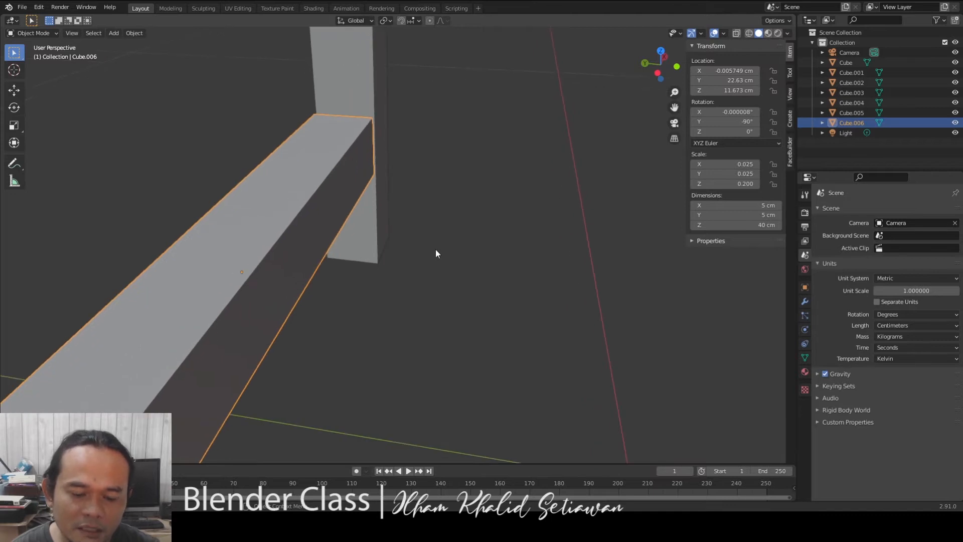
key(g)
key(y)
click(438, 250)
scroll(449, 238, down, 8)
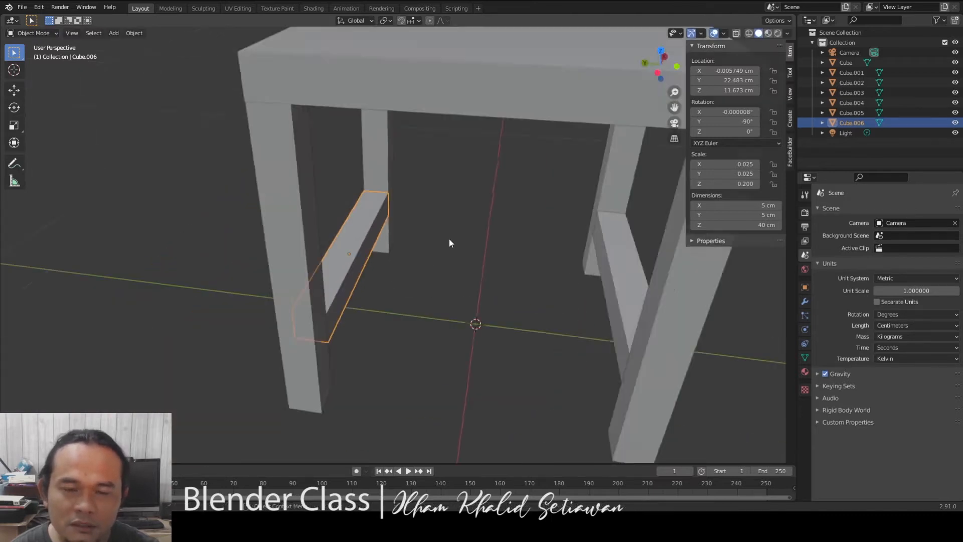
middle_drag(457, 242, 495, 245)
click(552, 326)
Duplicate the front and rear crossbars together and raise the copies along Z to about 27.7 cm.
scroll(544, 316, up, 3)
scroll(501, 243, up, 4)
scroll(501, 244, down, 2)
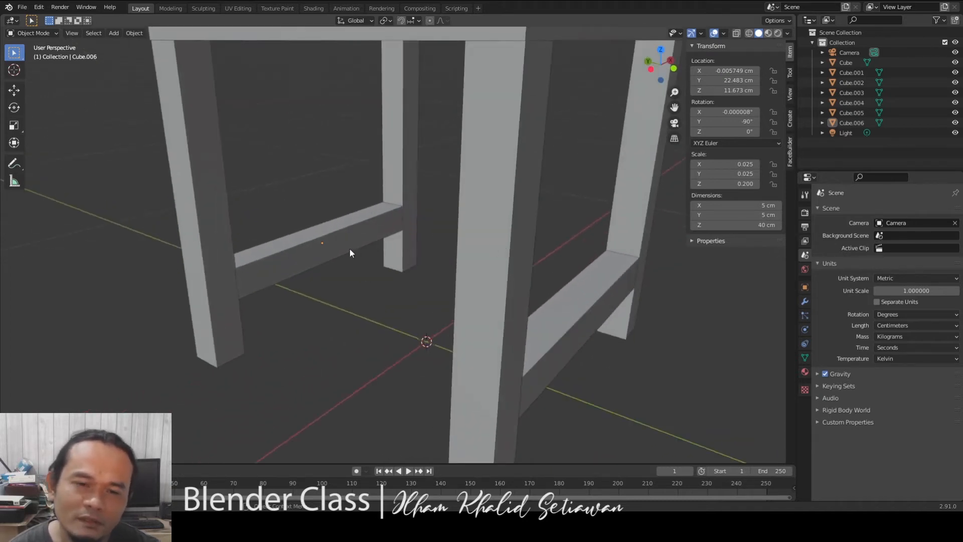
click(351, 249)
scroll(534, 278, down, 2)
shift+click(497, 280)
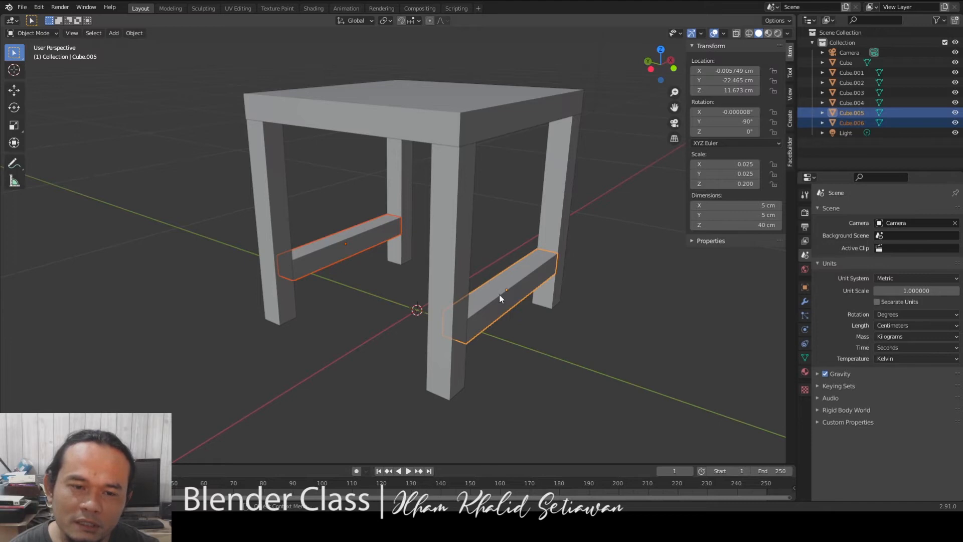
key(shift+d)
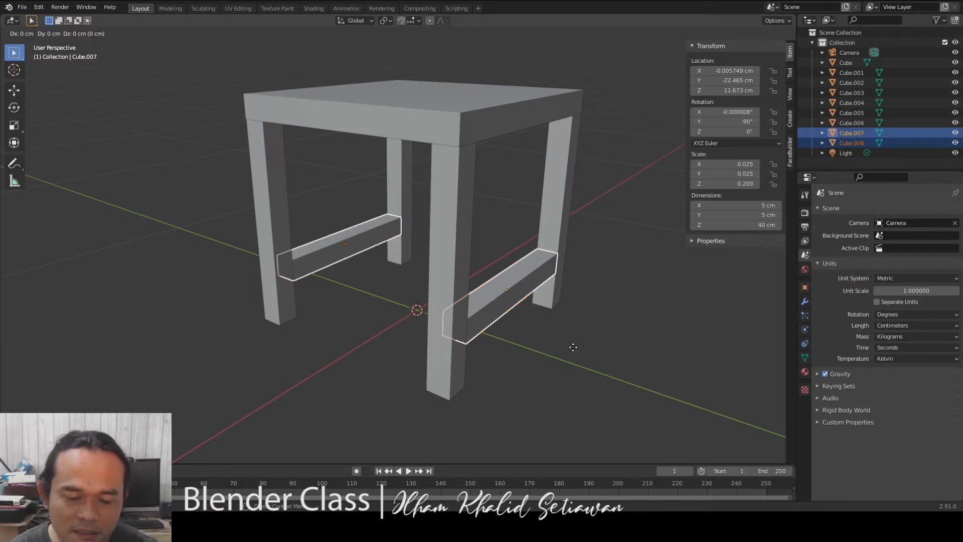
key(z)
click(583, 303)
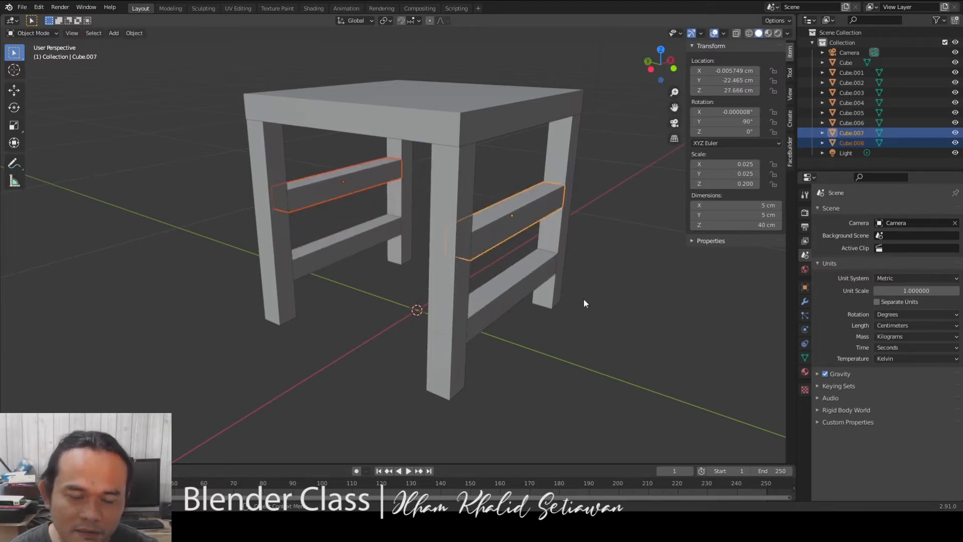
Rotate the two raised crossbar copies -90° about the global Z axis so they span the side legs.
key(r)
key(z)
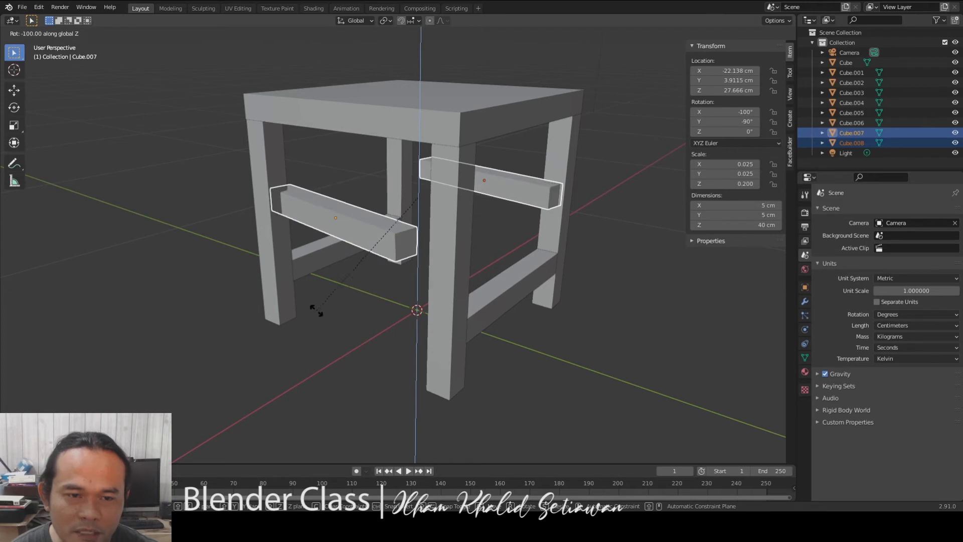
click(358, 307)
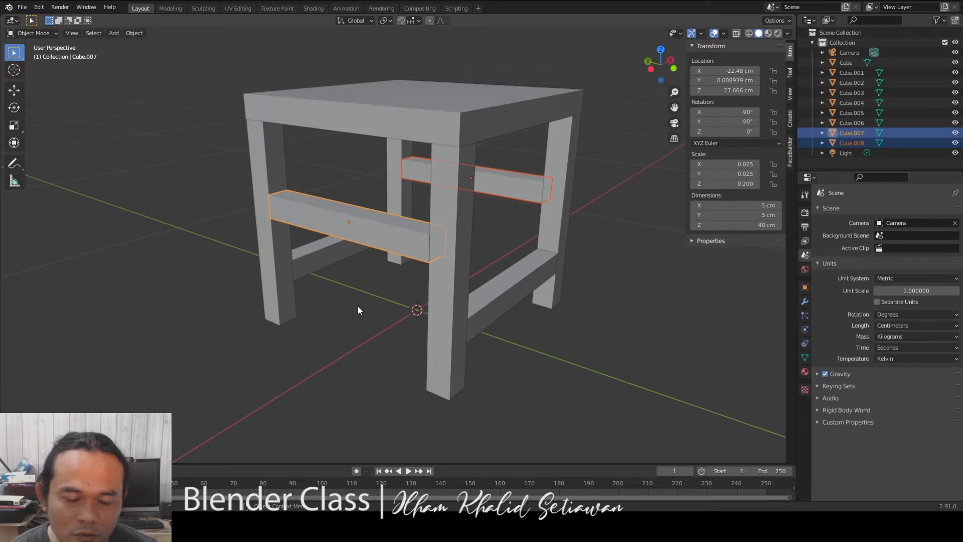
key(r)
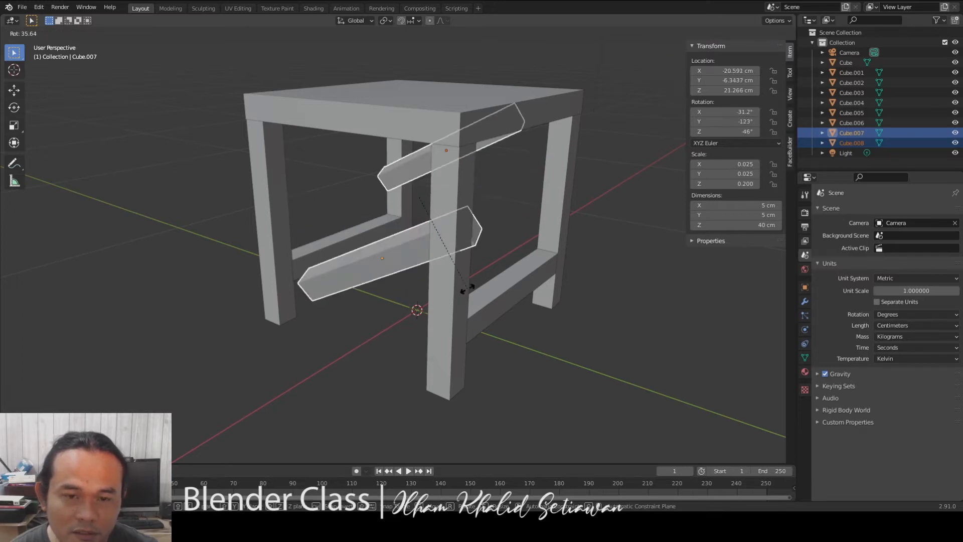
key(z)
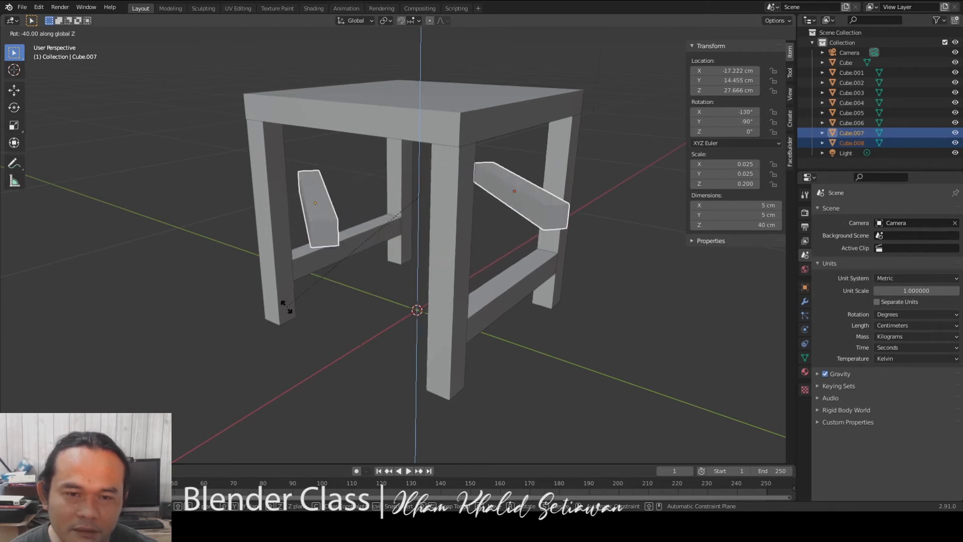
click(407, 332)
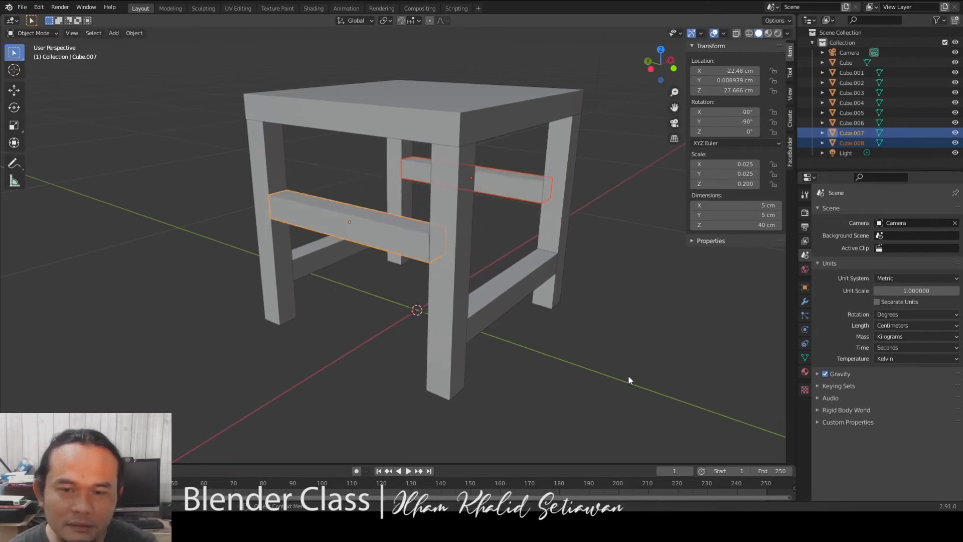
Lower the two side crossbars together along Z to about 18.9 cm and deselect them.
scroll(412, 291, down, 5)
middle_drag(412, 291, 465, 277)
click(464, 339)
middle_drag(464, 339, 421, 265)
scroll(476, 257, up, 3)
scroll(502, 266, up, 4)
click(350, 230)
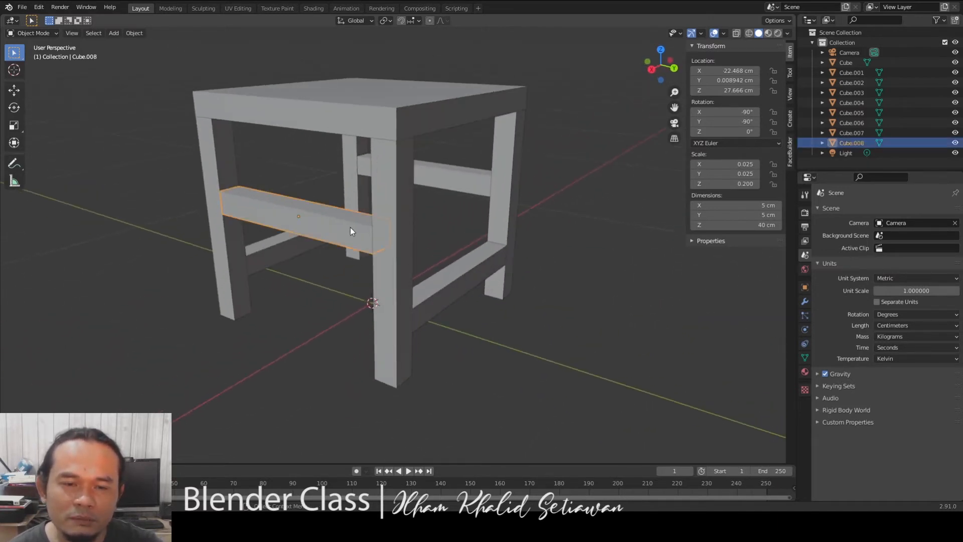
shift+click(470, 176)
key(g)
key(z)
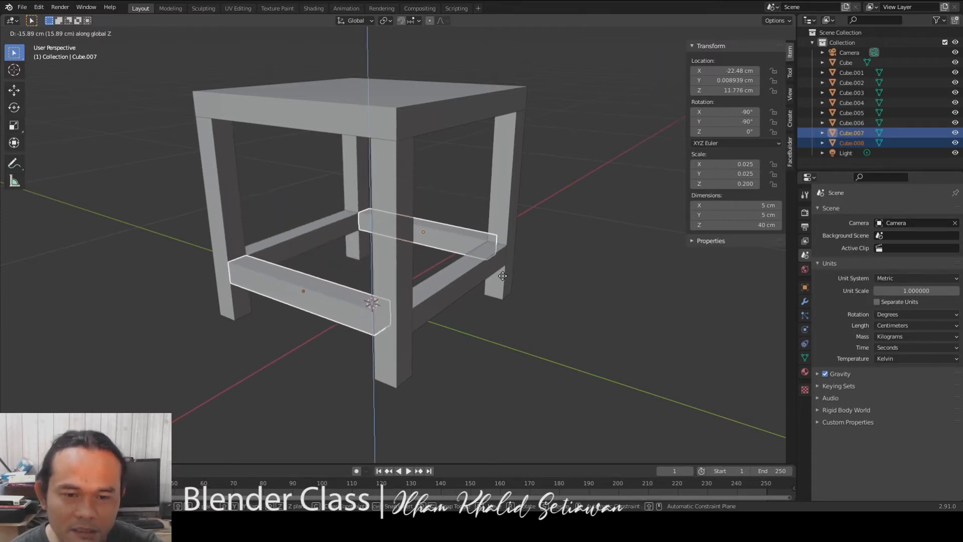
click(504, 246)
click(611, 288)
Examine the assembled legs, crossbars and top from several sides.
scroll(602, 285, down, 5)
middle_drag(576, 275, 553, 271)
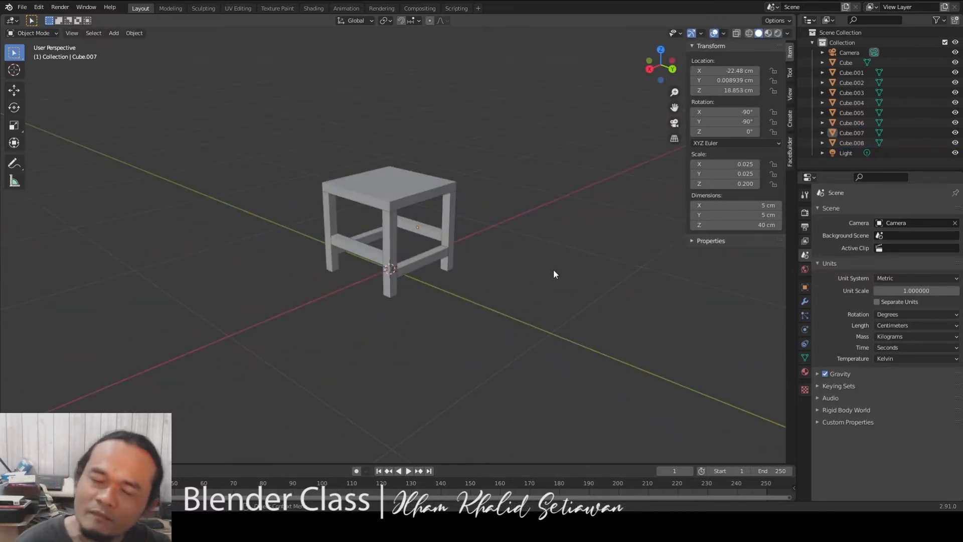
middle_drag(555, 273, 531, 271)
scroll(489, 287, up, 4)
scroll(531, 271, down, 2)
middle_drag(630, 292, 584, 287)
scroll(463, 249, up, 1)
shift+middle_drag(466, 248, 331, 317)
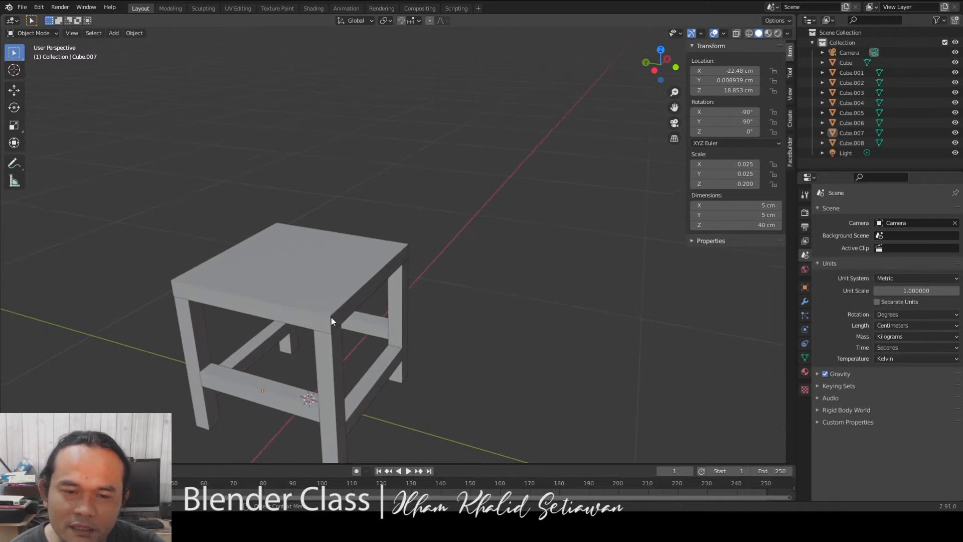
middle_drag(291, 147, 448, 328)
middle_drag(394, 255, 480, 260)
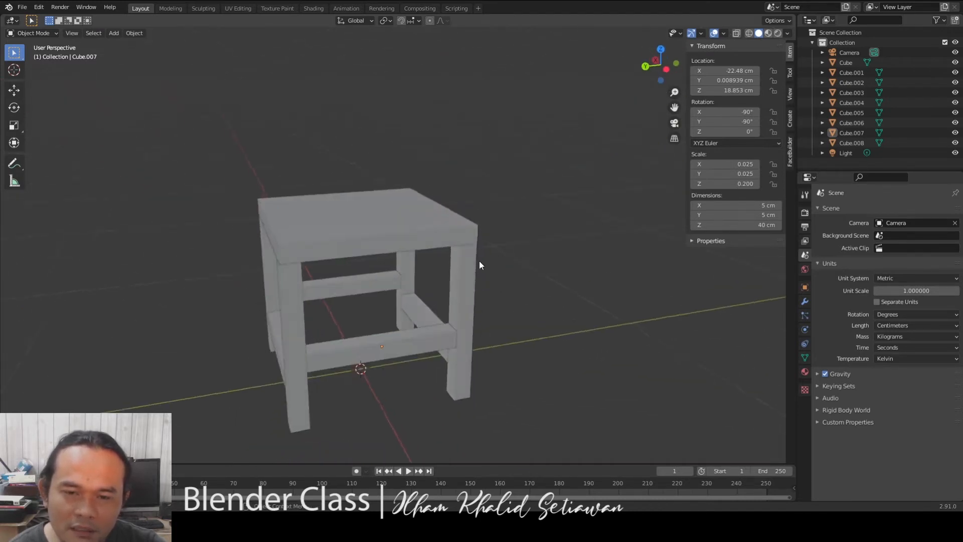
scroll(553, 291, up, 4)
Duplicate the two legs on the -Y side with their crossbar straight up along Z to form a backrest above the seat.
click(486, 278)
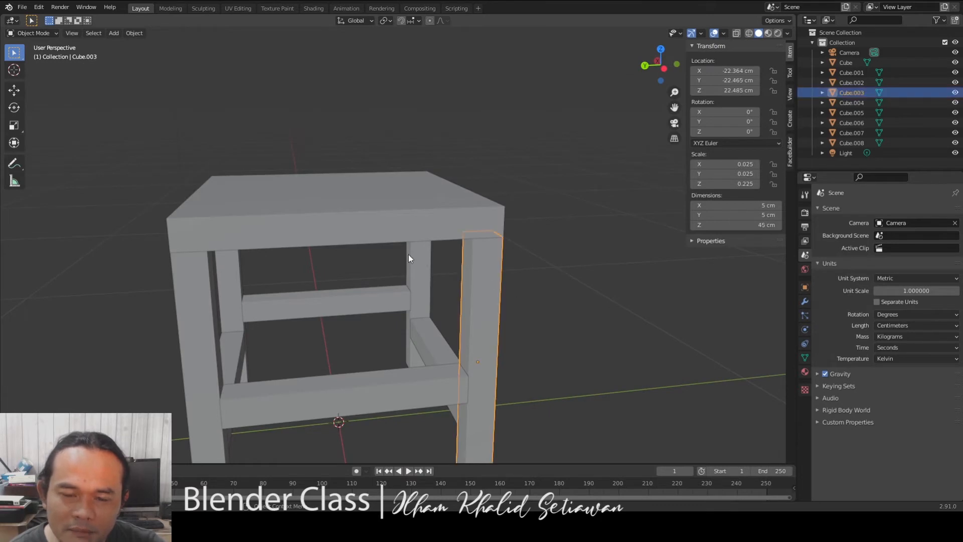
click(408, 255)
shift+click(491, 282)
shift+click(419, 264)
shift+click(431, 339)
middle_drag(559, 371, 580, 336)
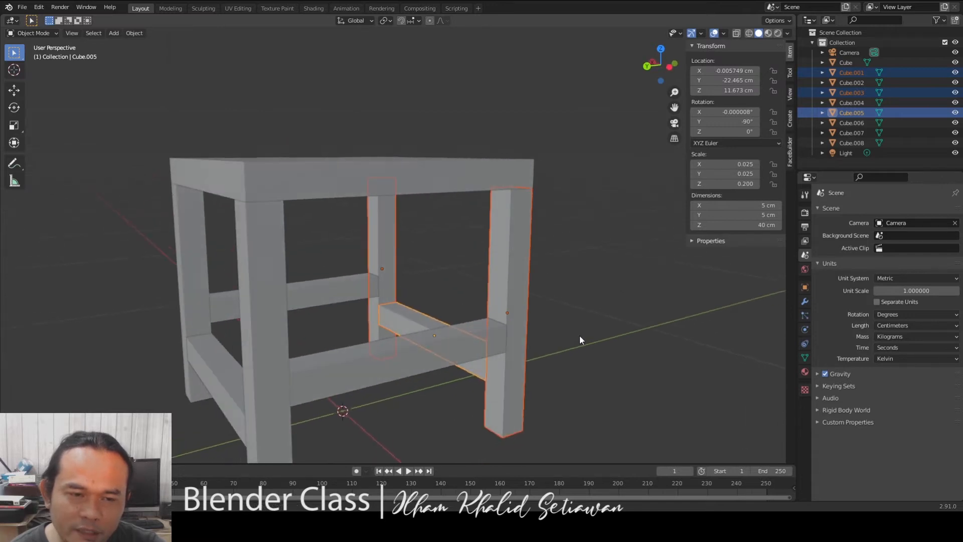
key(KP_1)
key(KP_3)
middle_drag(577, 279, 510, 335)
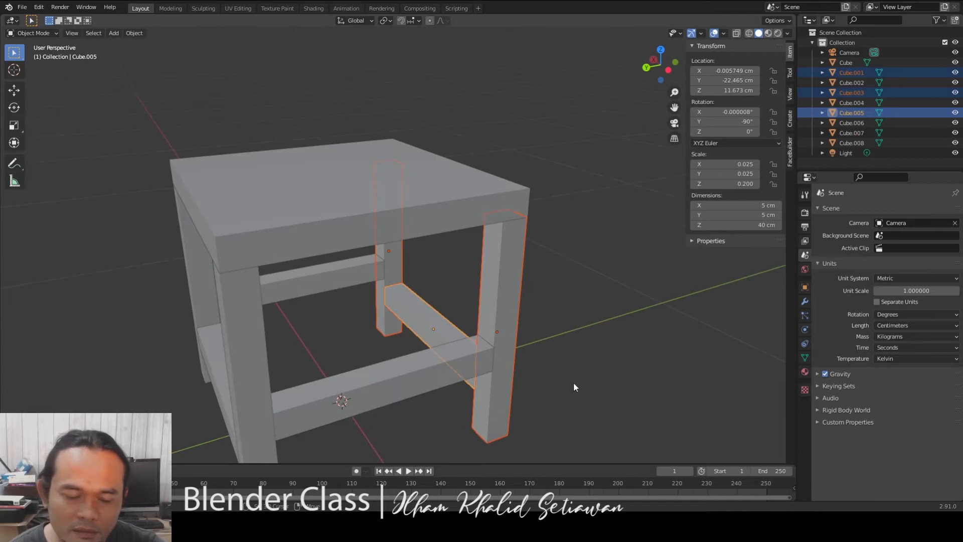
key(shift+d)
key(z)
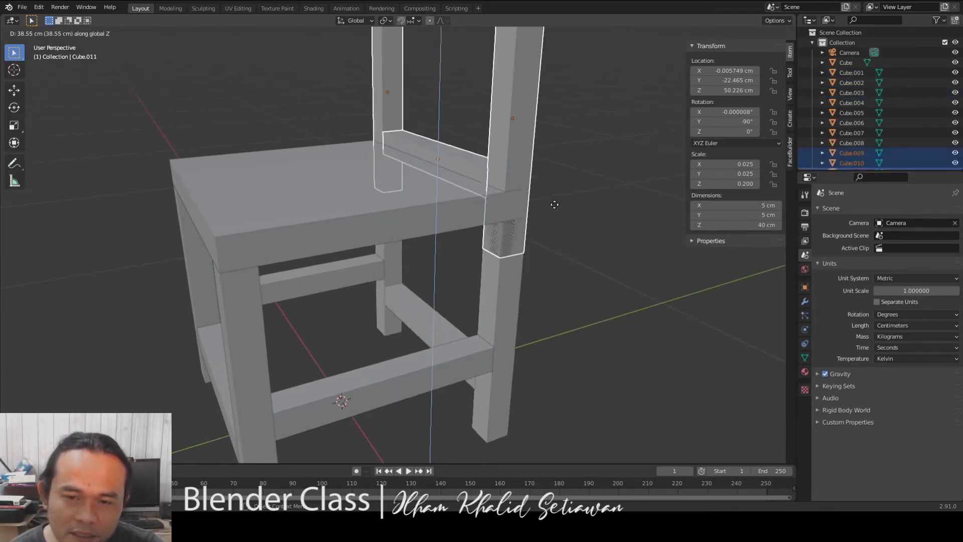
click(560, 142)
click(576, 177)
Duplicate the backrest crossbar and raise the copy along Z to about 90.4 cm, near the tops of the posts.
scroll(576, 177, down, 4)
middle_drag(537, 194, 486, 273)
scroll(456, 255, up, 3)
click(467, 277)
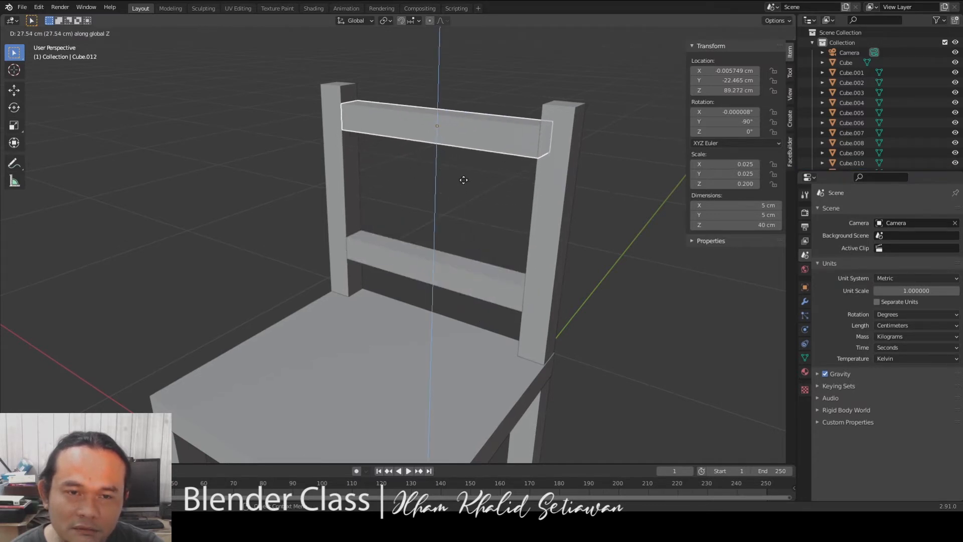
click(464, 174)
Move the lower backrest crossbar up along Z to about 66.8 cm.
scroll(591, 221, down, 5)
middle_drag(375, 297, 378, 263)
click(413, 243)
key(g)
key(z)
click(415, 233)
Inspect the backrest from several angles and select its upper crossbar.
scroll(444, 242, up, 5)
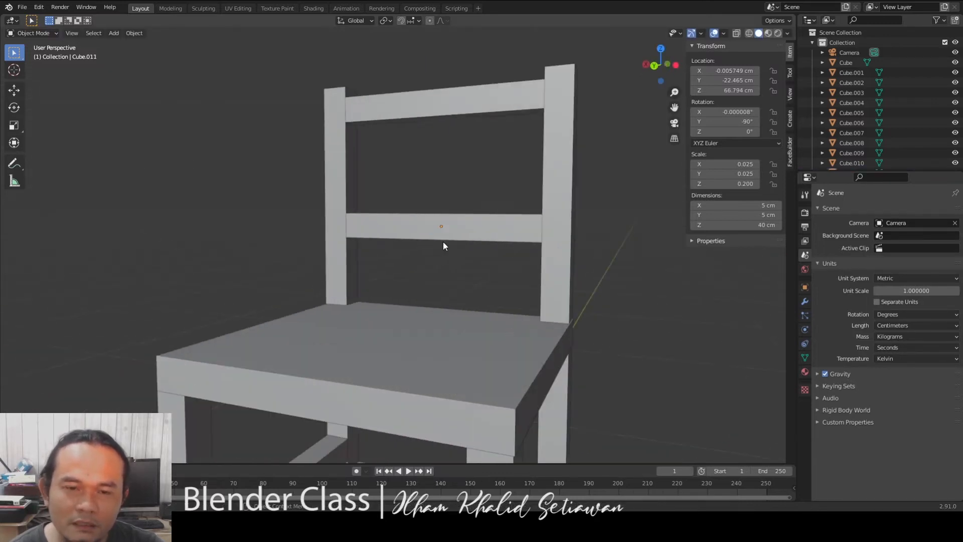
middle_drag(443, 242, 392, 275)
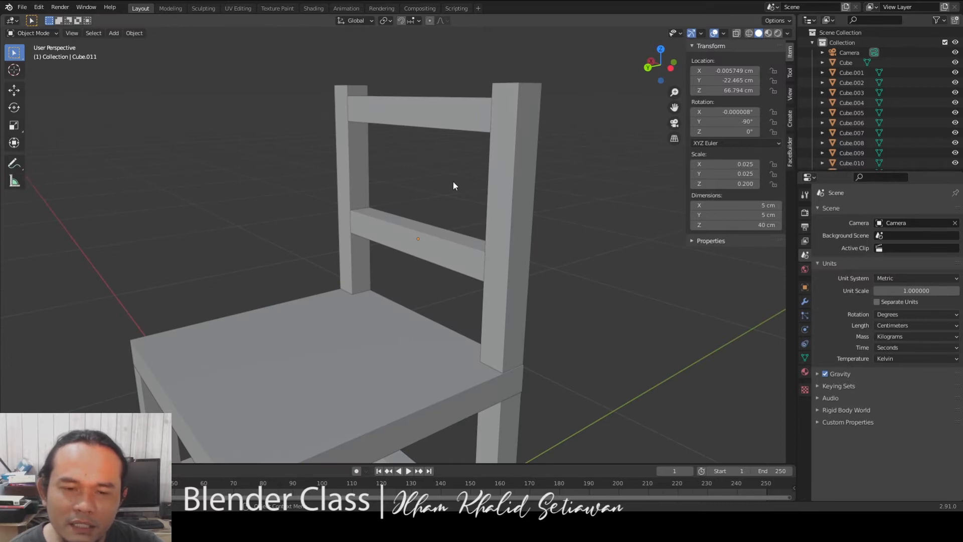
shift+middle_drag(453, 185, 426, 252)
scroll(426, 253, up, 2)
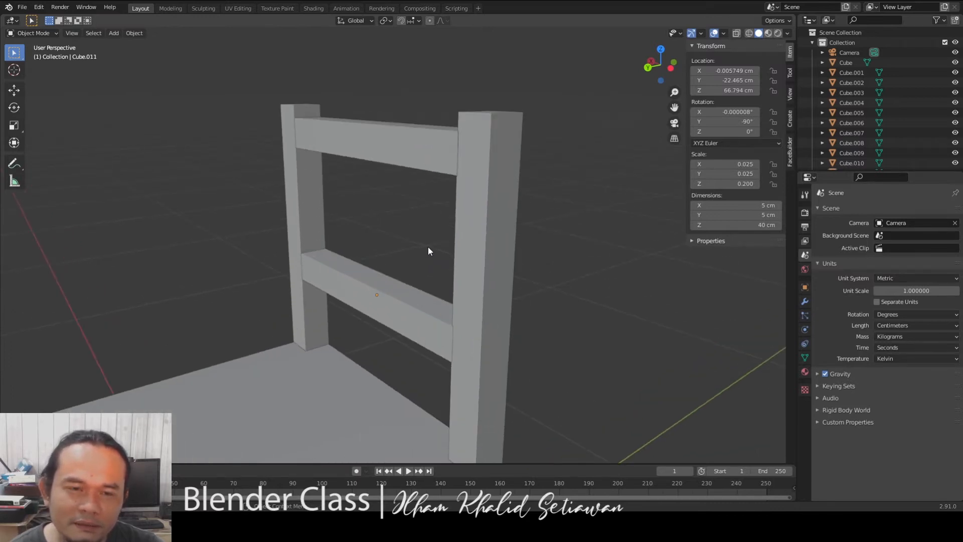
middle_drag(422, 218, 396, 234)
click(398, 186)
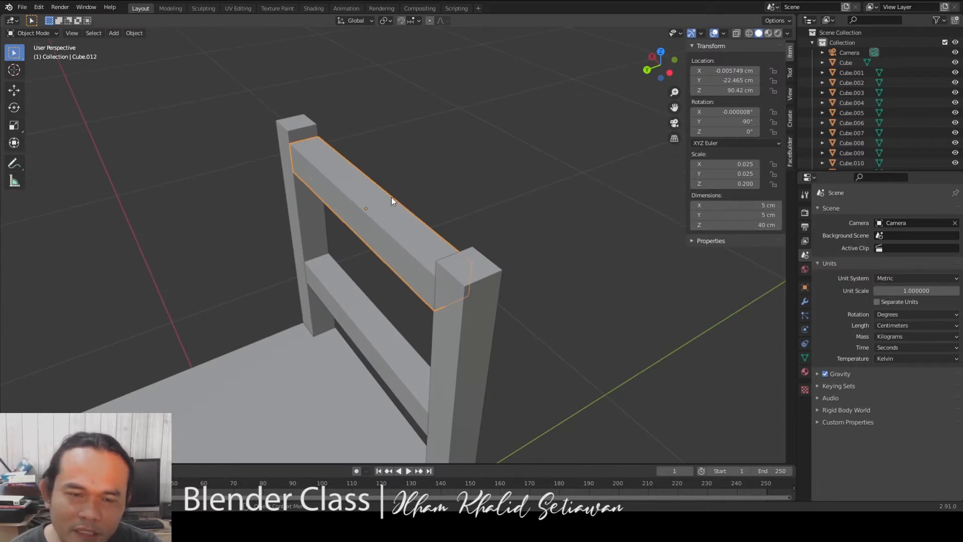
middle_drag(548, 210, 569, 230)
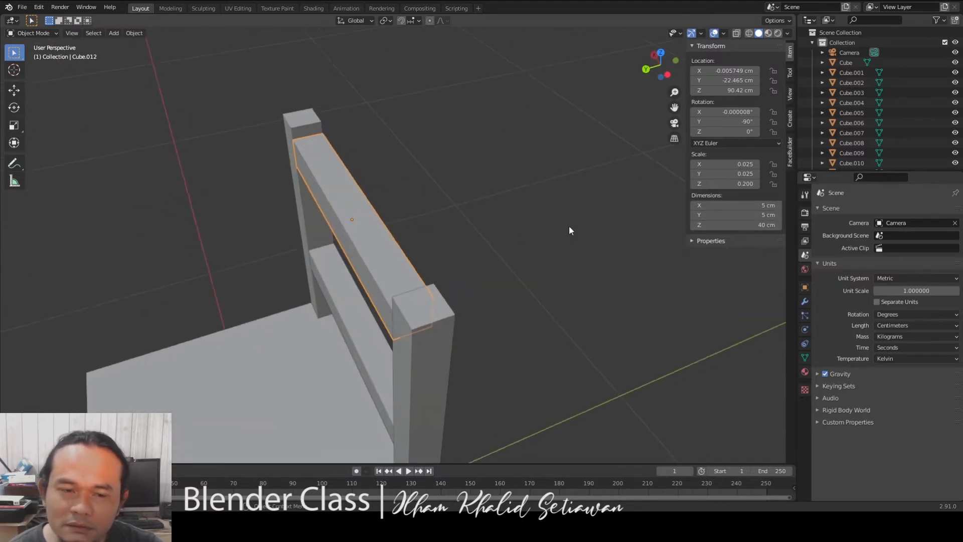
shift+middle_drag(518, 212, 533, 179)
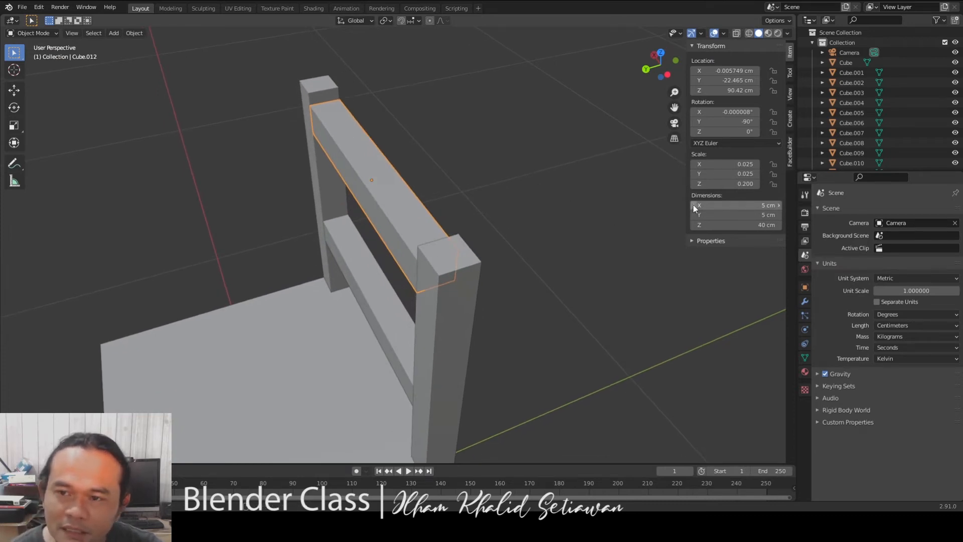
Try reducing the X dimension of the upper backrest crossbar, and undo the change.
click(747, 205)
text(2)
key(Return)
key(ctrl+z)
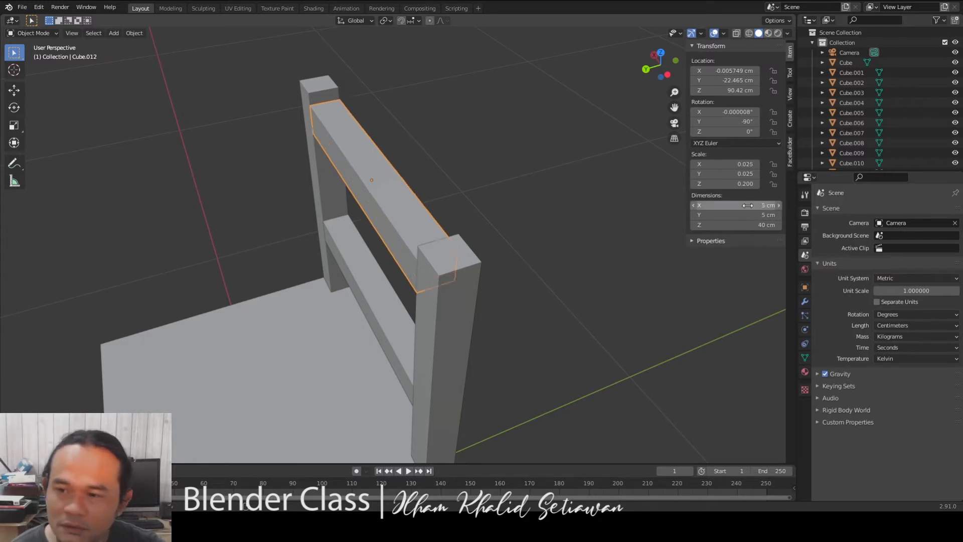
Set the Y dimension of the upper and lower backrest crossbars to 3 cm each.
click(749, 214)
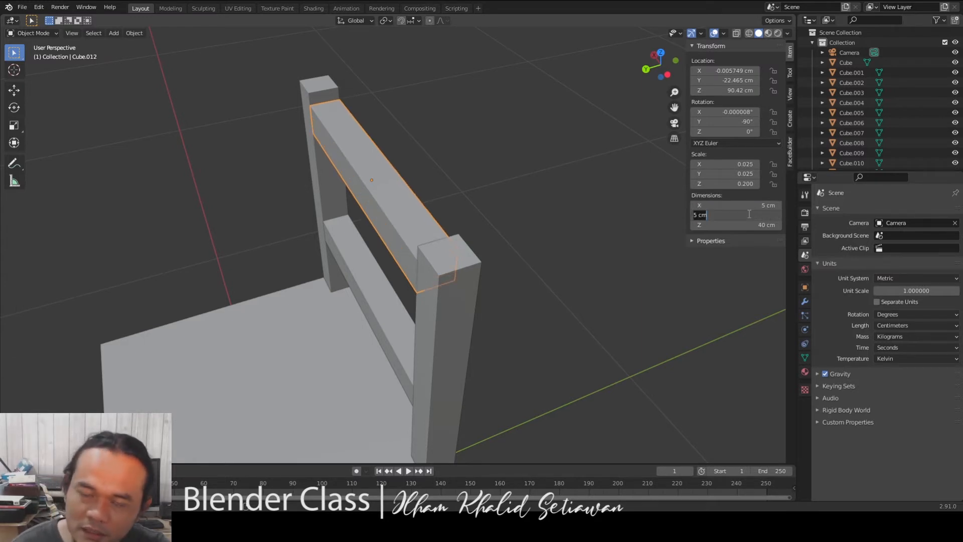
text(3)
key(Return)
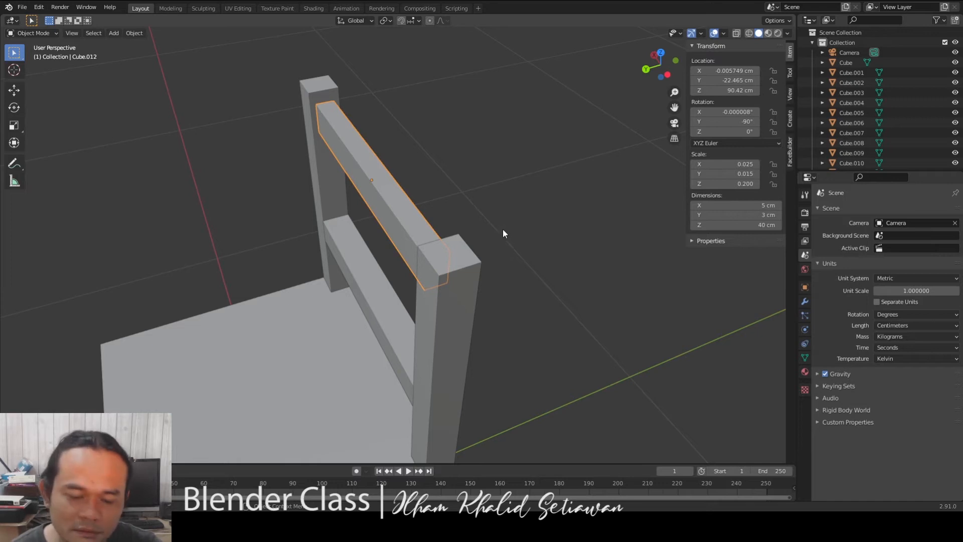
click(369, 305)
click(757, 214)
text(3)
key(Return)
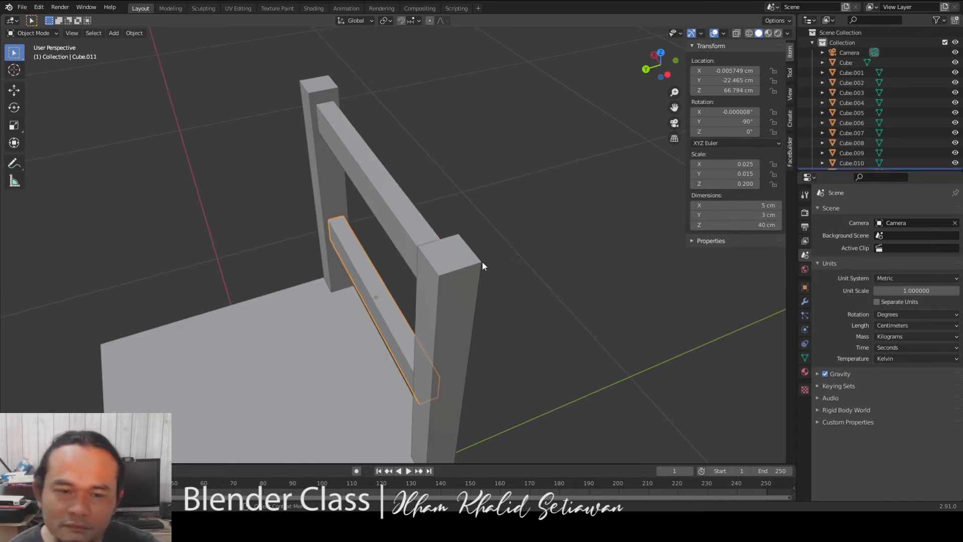
Move the upper and lower backrest crossbars along Y to about -23.4 cm, flush with the chair's rear edge.
click(408, 219)
key(KP_7)
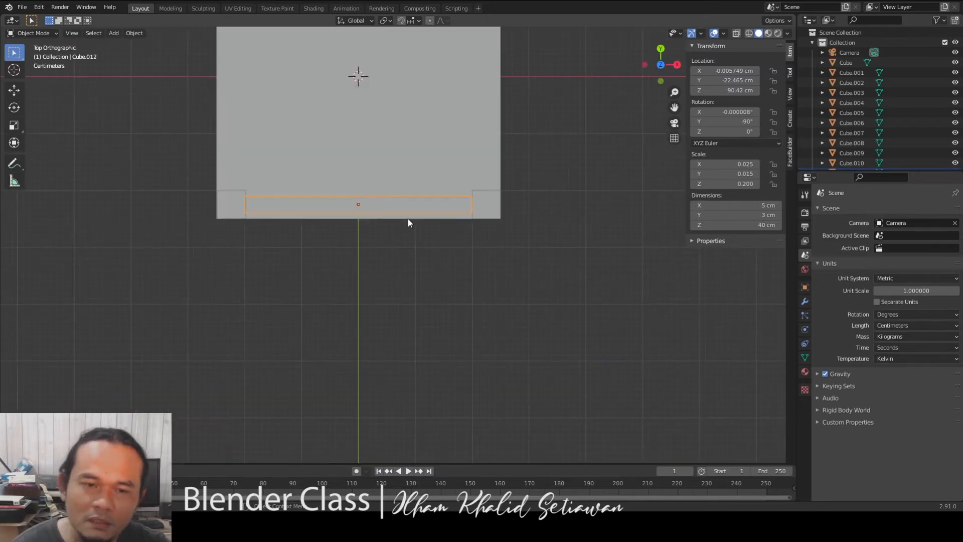
key(KP_Decimal)
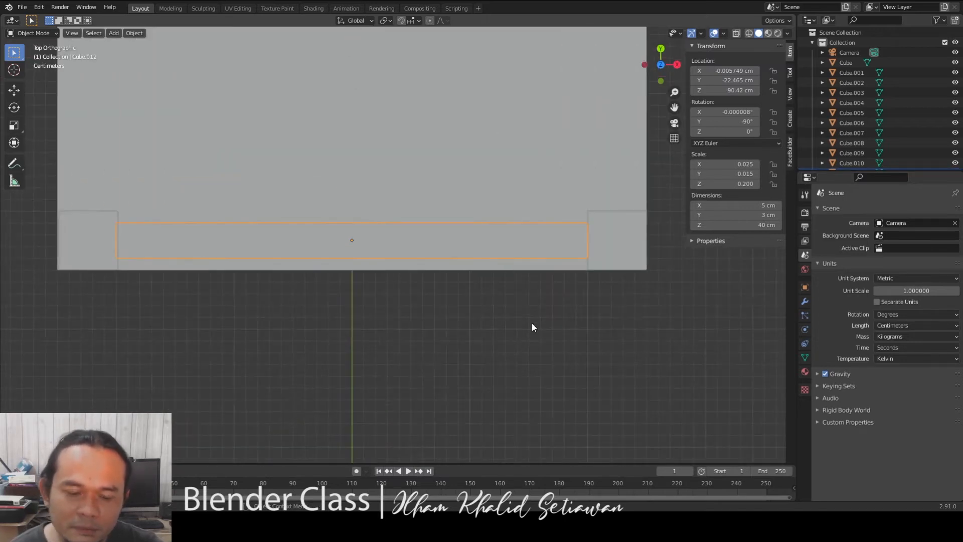
key(g)
key(y)
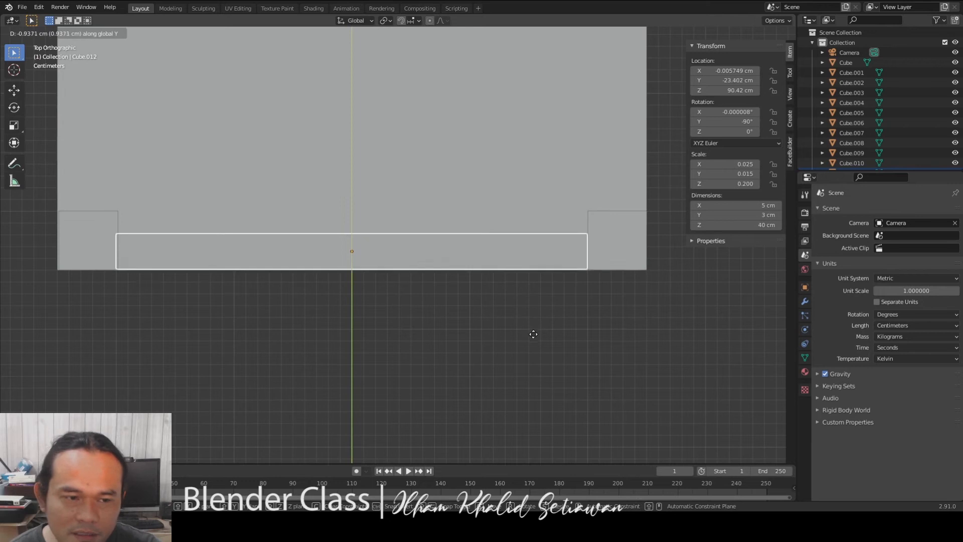
click(524, 338)
scroll(338, 344, down, 5)
middle_drag(338, 344, 475, 268)
click(491, 274)
scroll(434, 276, up, 4)
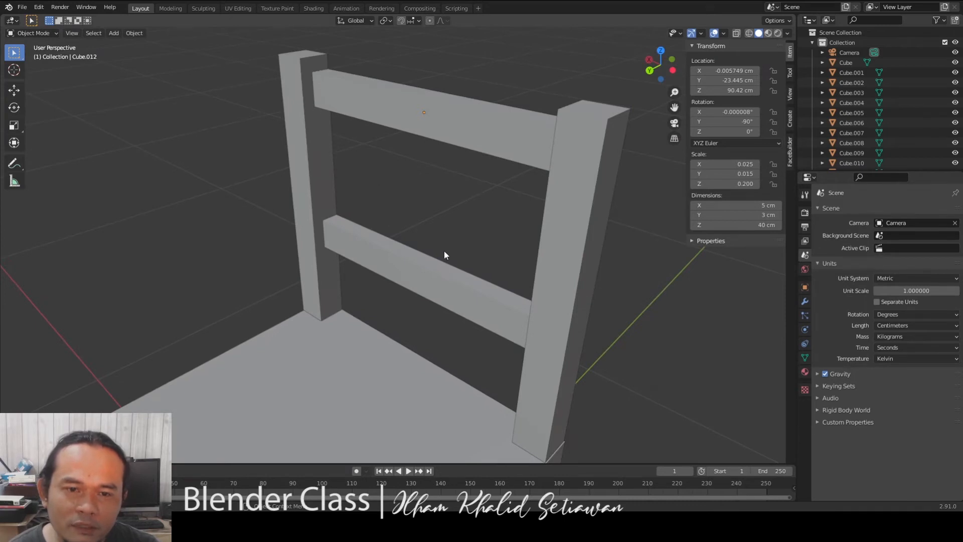
Duplicate the lower backrest crossbar and place the copy about 4.1 cm forward along Y.
middle_drag(443, 250, 421, 280)
click(428, 287)
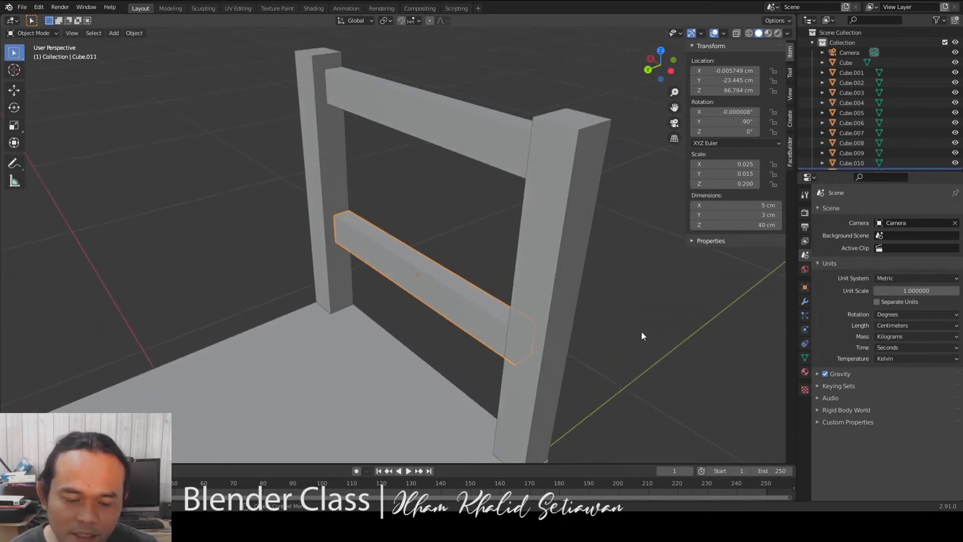
key(shift+d)
key(y)
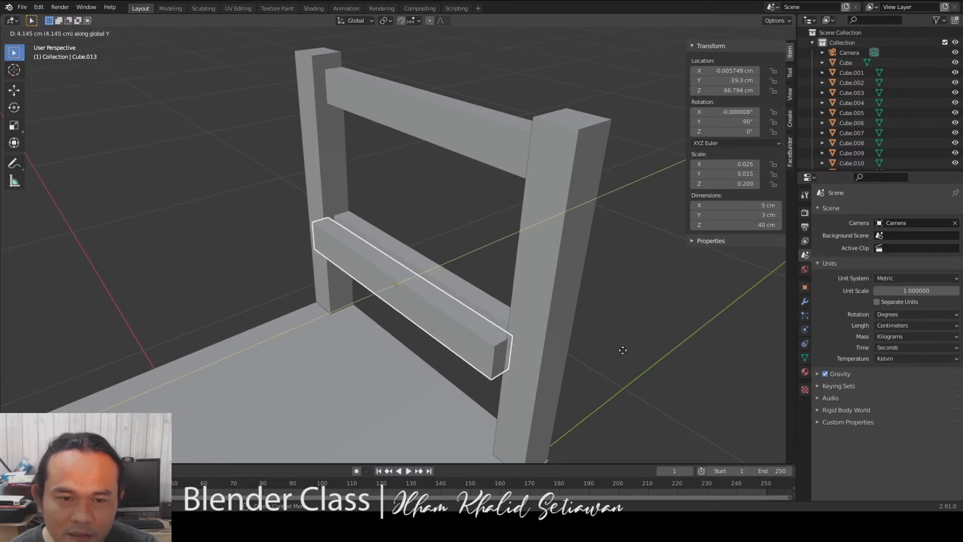
click(622, 350)
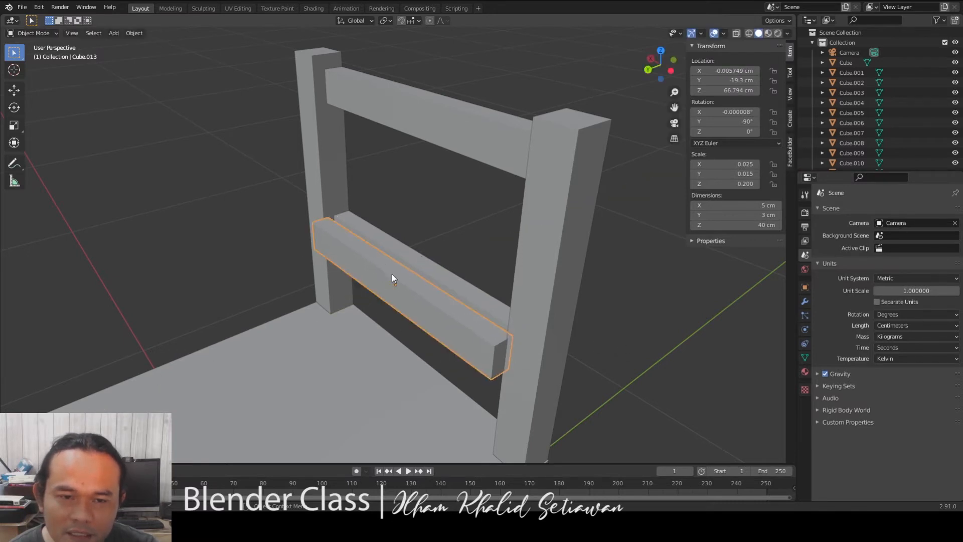
Set the copy's Y dimension to 2 cm and move it to about Y -20.9 cm and Z 79.5 cm.
click(750, 215)
text(2)
key(Return)
key(g)
key(y)
click(523, 359)
key(g)
key(z)
click(747, 255)
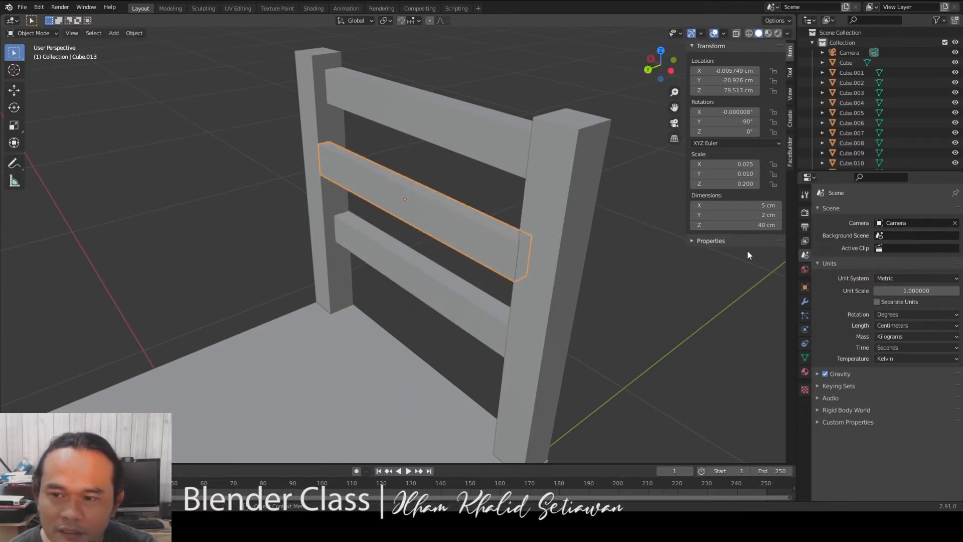
Set the X dimension of the middle backrest piece to 25 cm to make it a backrest panel.
double_click(738, 206)
text(95)
key(Return)
drag(737, 205, 738, 206)
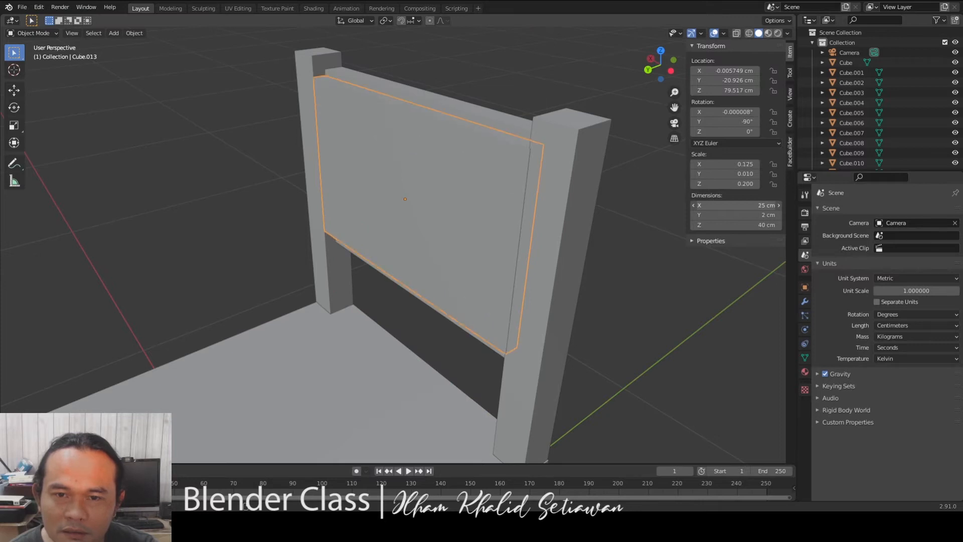
Try an X dimension of 30 cm for the backrest panel, and undo the change.
double_click(751, 206)
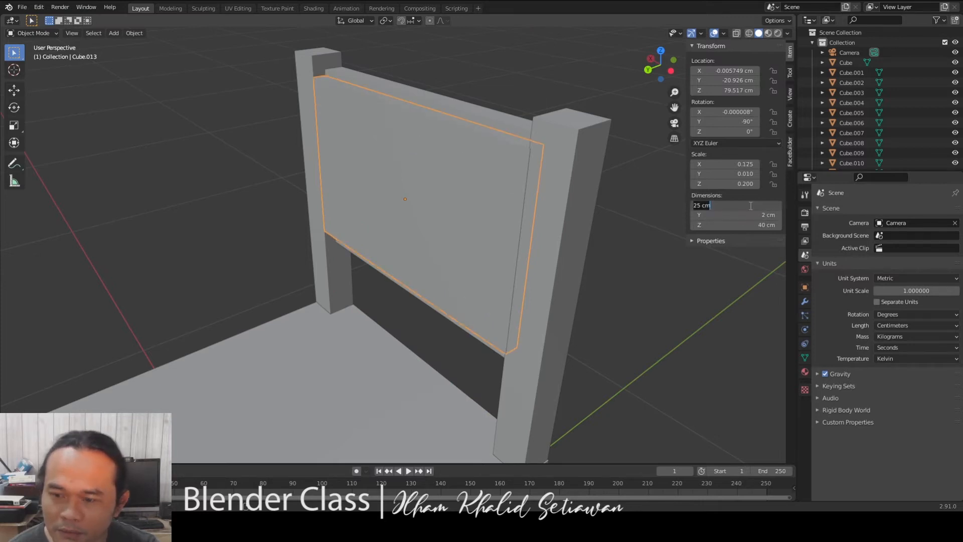
text(30)
key(Return)
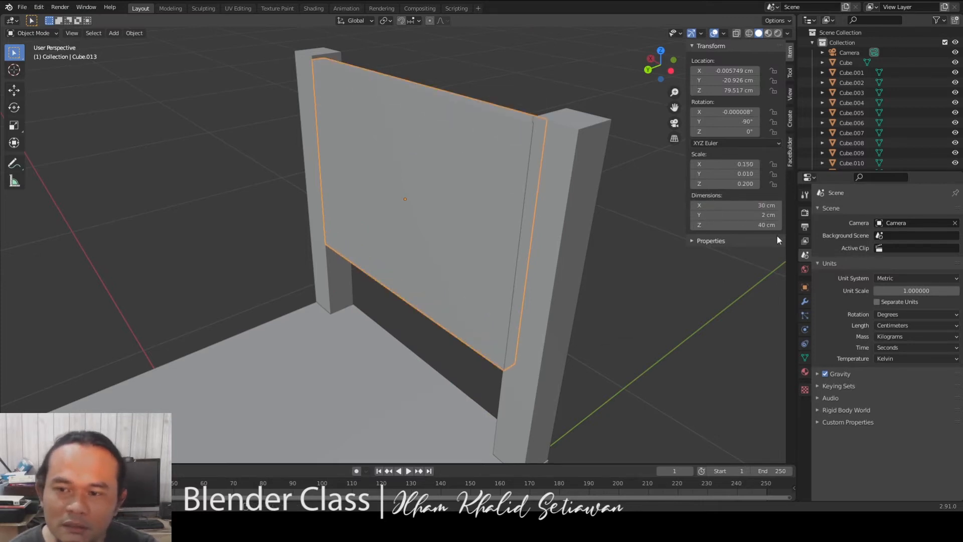
key(ctrl+z)
Move the backrest panel up along Z to about 80.3 cm.
middle_drag(602, 311, 644, 264)
key(g)
key(z)
click(559, 256)
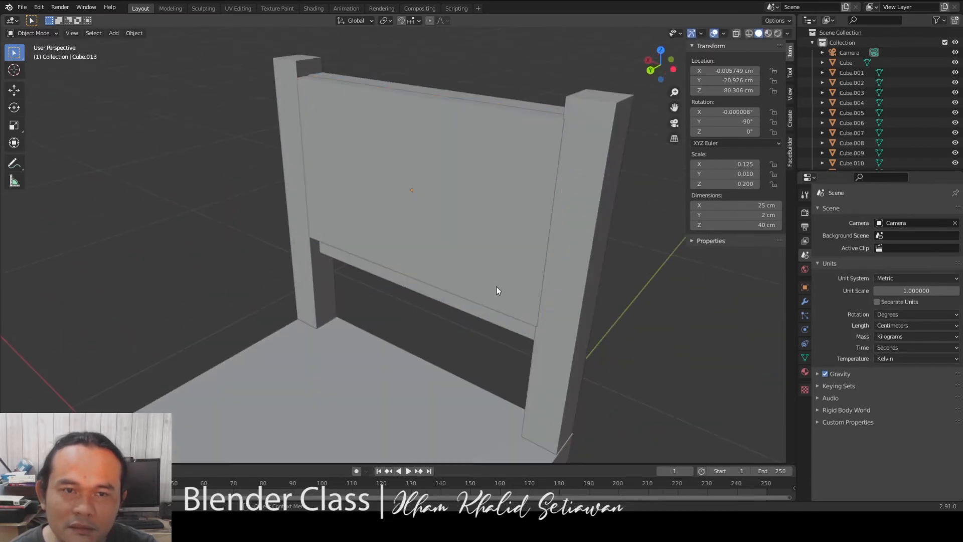
Move the lower backrest crossbar up along Z to about 70 cm, near the panel's lower edge.
scroll(495, 287, up, 3)
middle_drag(485, 252, 401, 252)
click(416, 262)
mouse_move(474, 289)
middle_down()
mouse_move(513, 335)
mouse_move(492, 273)
mouse_move(484, 301)
middle_up()
key(g)
key(z)
click(508, 305)
Fine-tune the lower backrest crossbar along Z to about 70.3 cm, aligning it with the panel's lower edge.
scroll(480, 295, up, 4)
key(g)
key(z)
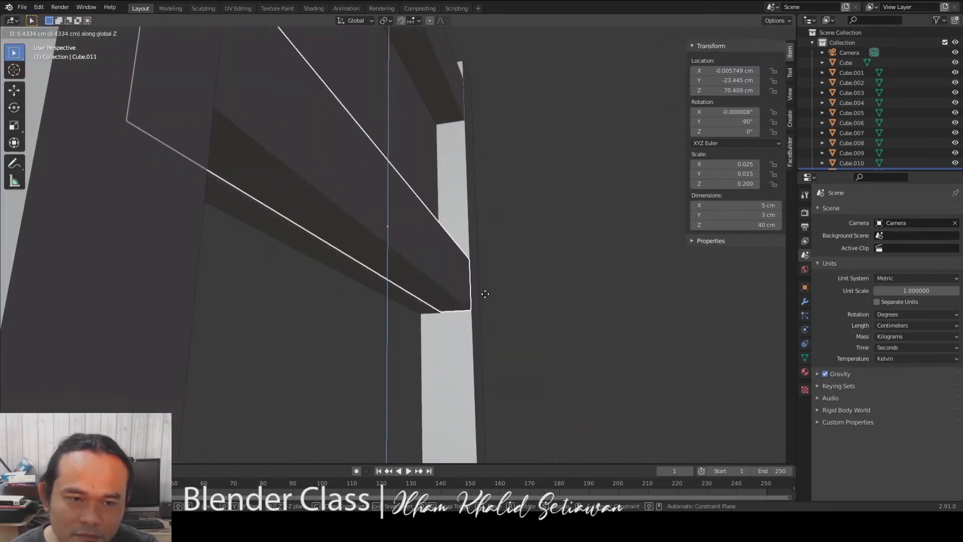
click(486, 293)
scroll(532, 317, down, 3)
scroll(494, 299, up, 3)
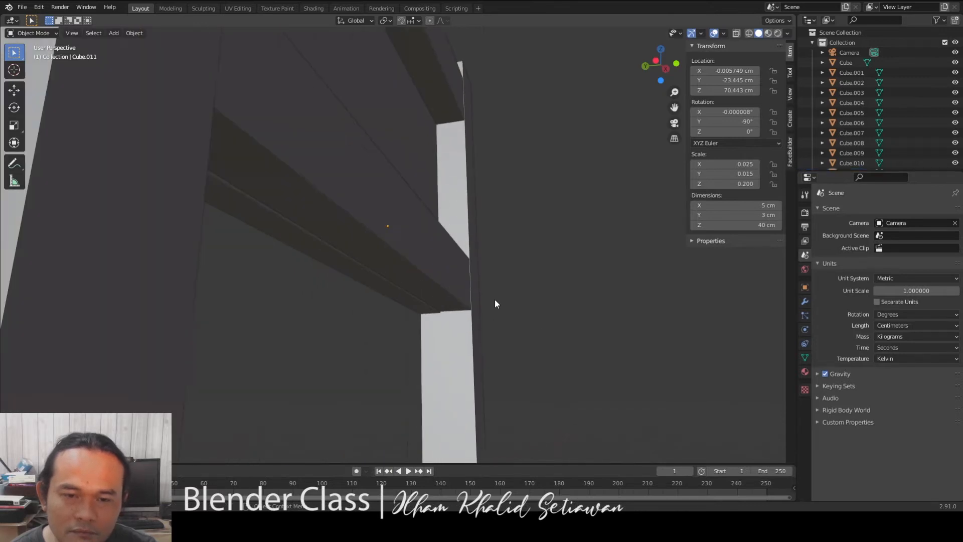
key(g)
key(z)
click(588, 320)
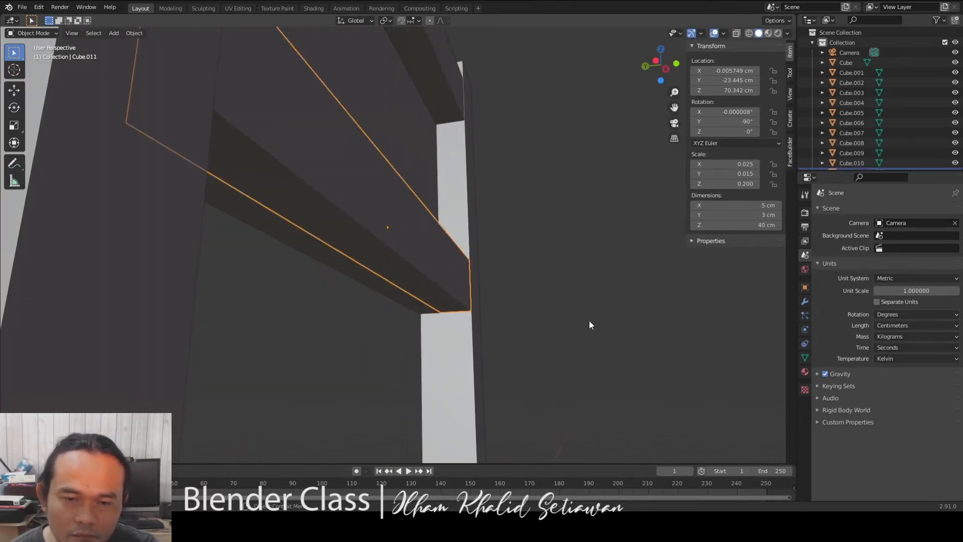
Examine the assembled chair from the front, side and rear, including the seat.
scroll(429, 307, down, 8)
middle_drag(522, 331, 408, 261)
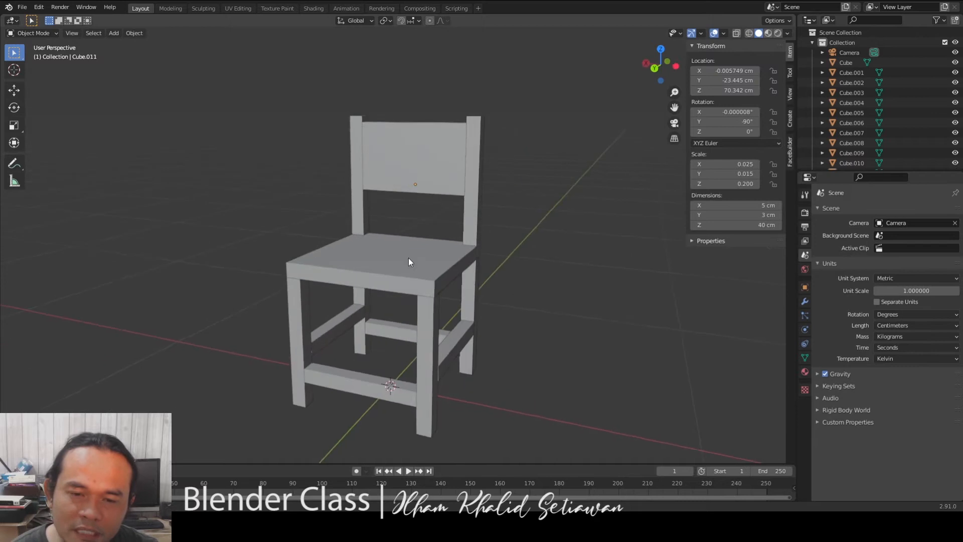
scroll(426, 264, up, 1)
scroll(494, 276, up, 1)
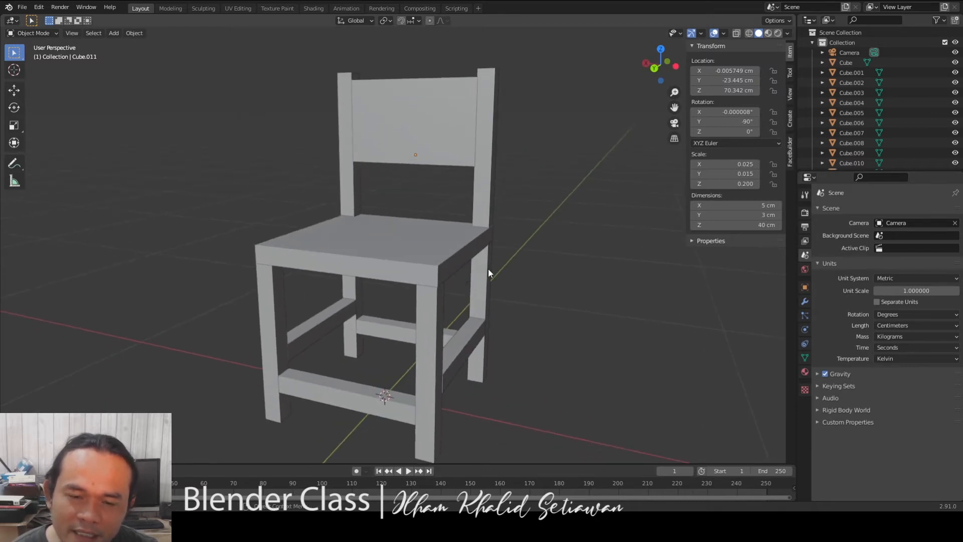
scroll(488, 269, down, 1)
scroll(489, 269, up, 1)
middle_drag(597, 299, 575, 308)
scroll(535, 311, down, 1)
scroll(534, 311, up, 1)
click(430, 275)
middle_drag(430, 276, 598, 284)
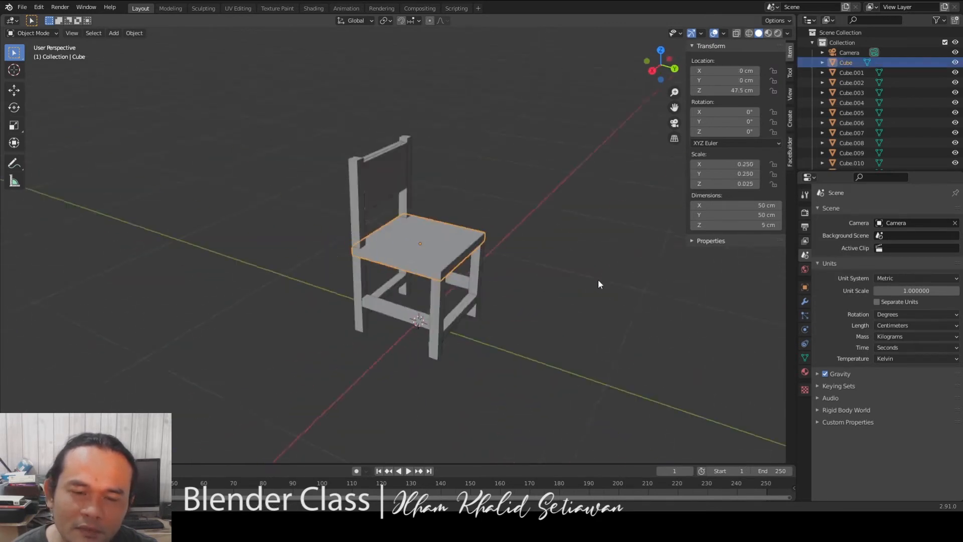
scroll(343, 320, up, 2)
middle_drag(343, 321, 586, 368)
click(586, 367)
scroll(380, 240, up, 3)
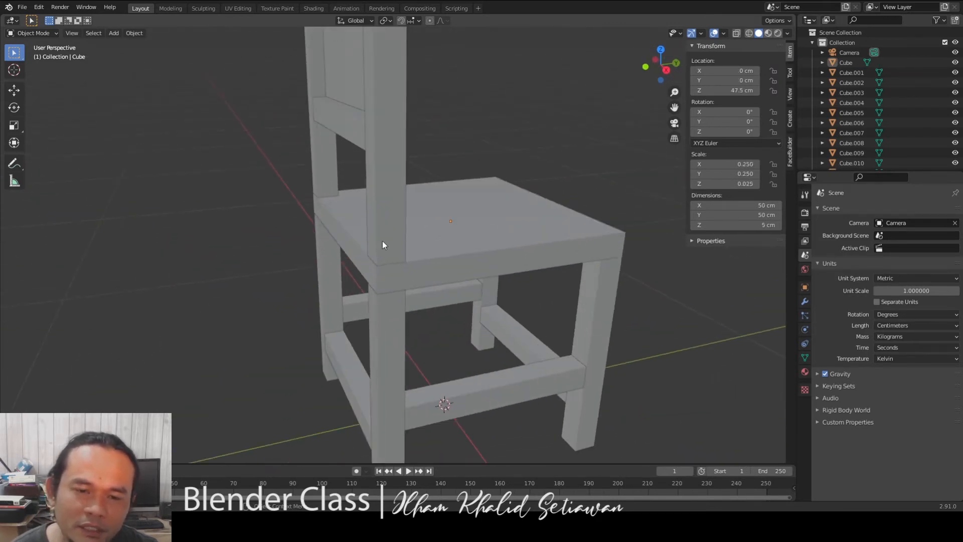
scroll(391, 283, down, 1)
scroll(410, 296, down, 2)
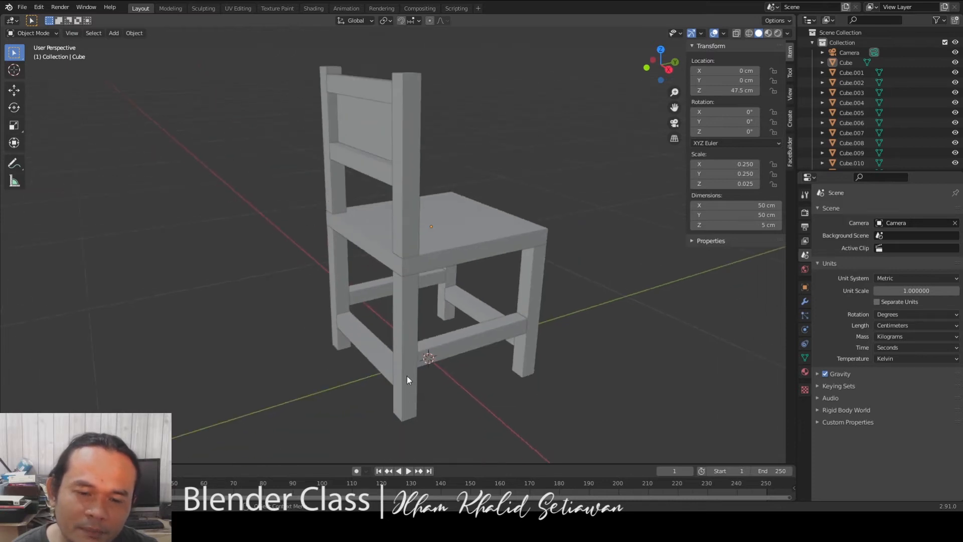
Check a rear leg and the backrest post above it, and view the whole chair from the front.
click(401, 321)
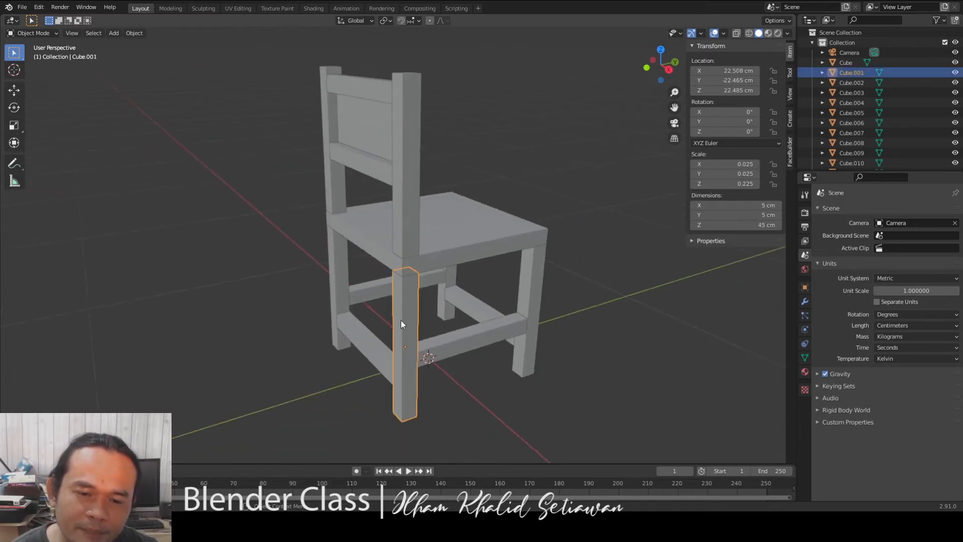
click(405, 242)
middle_drag(405, 243, 545, 265)
click(544, 266)
scroll(451, 263, down, 1)
middle_drag(360, 260, 415, 269)
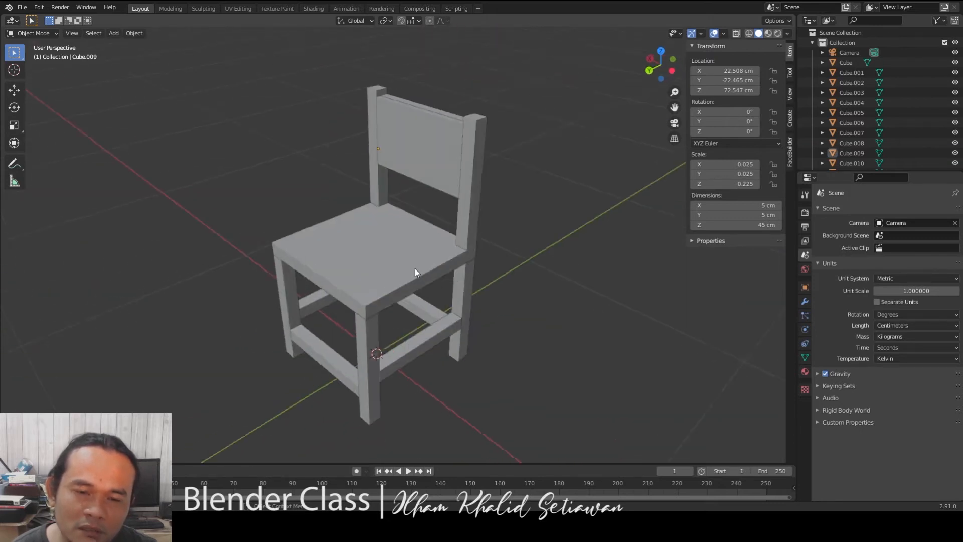
scroll(405, 276, up, 2)
shift+middle_drag(357, 373, 371, 345)
scroll(373, 329, down, 2)
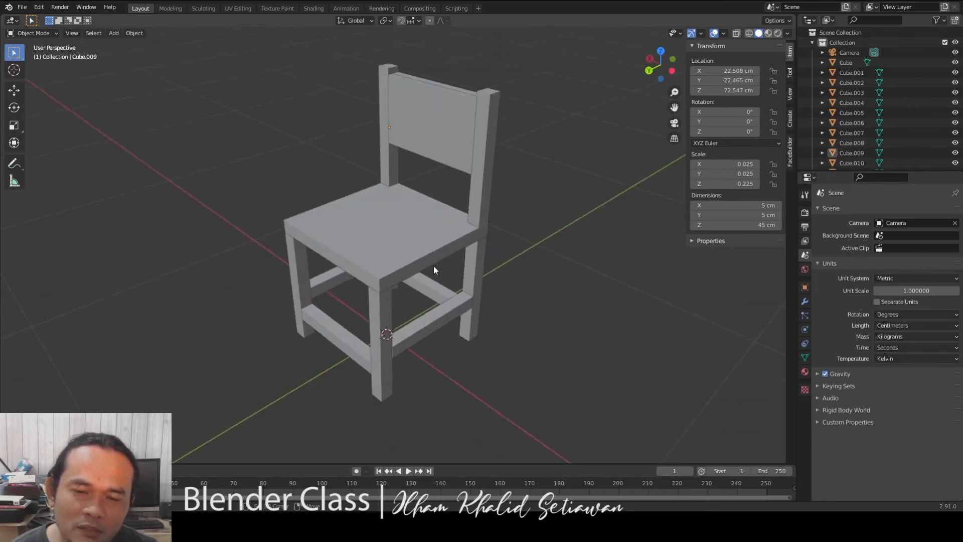
shift+middle_drag(433, 270, 408, 279)
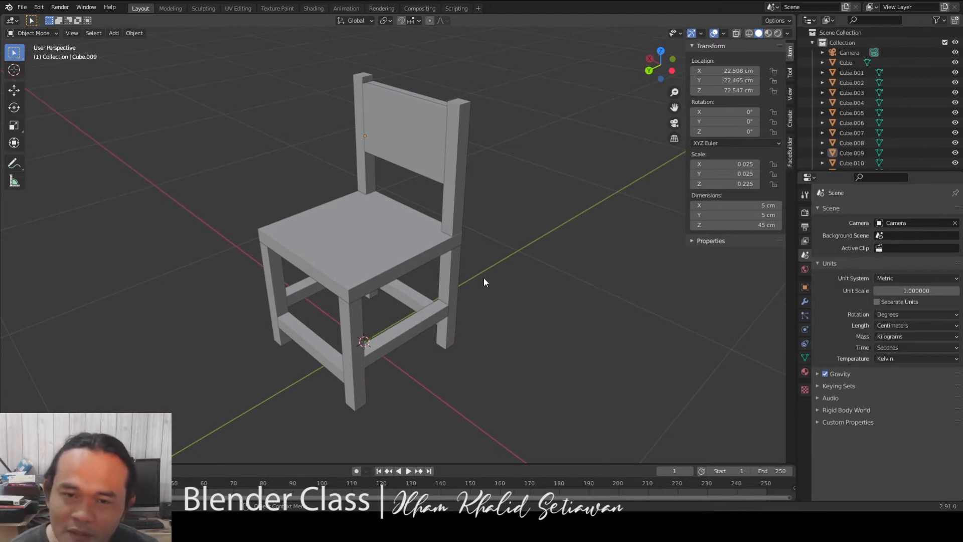
mouse_move(467, 272)
middle_down()
mouse_move(478, 290)
mouse_move(516, 284)
mouse_move(477, 284)
middle_up()
Enlarge the object list and go through its numbered Cube entries to identify the chair part behind each name.
drag(909, 172, 907, 244)
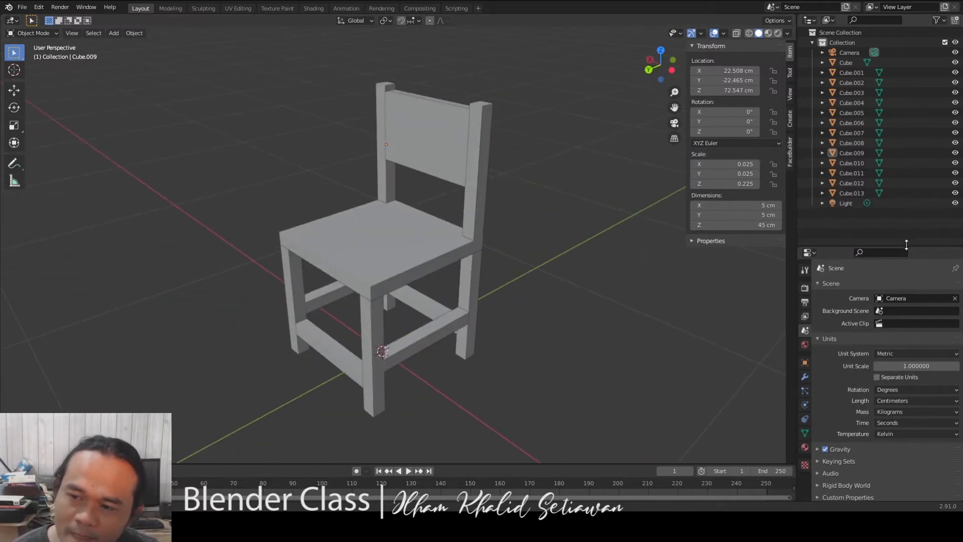
click(851, 82)
click(851, 102)
click(849, 112)
click(847, 133)
click(848, 145)
click(848, 166)
click(848, 180)
click(849, 191)
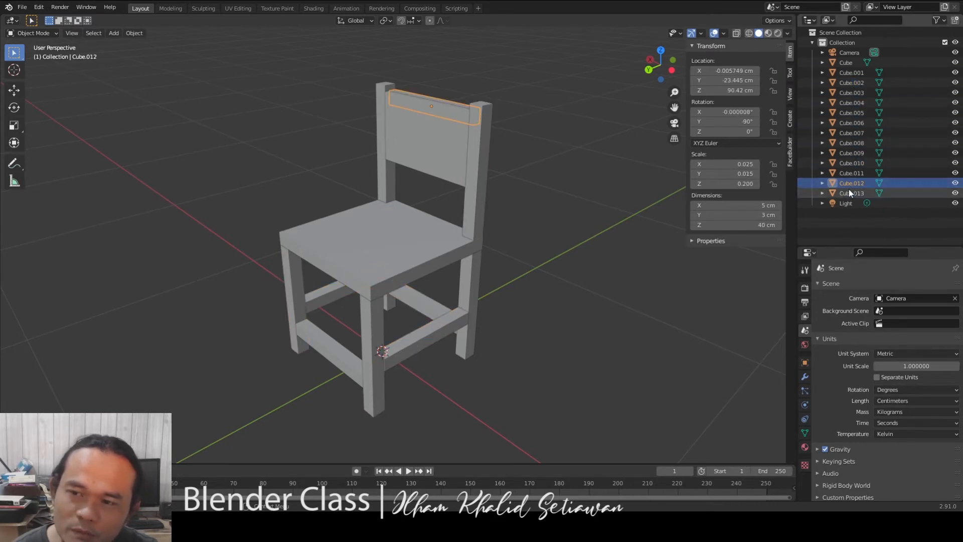
click(583, 176)
Rename the seat object as "dudukan".
click(371, 232)
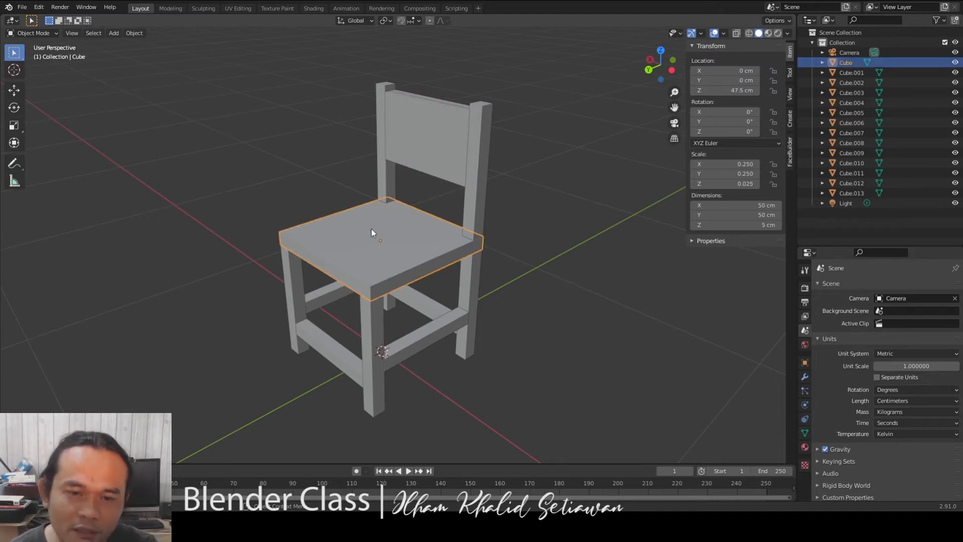
key(F2)
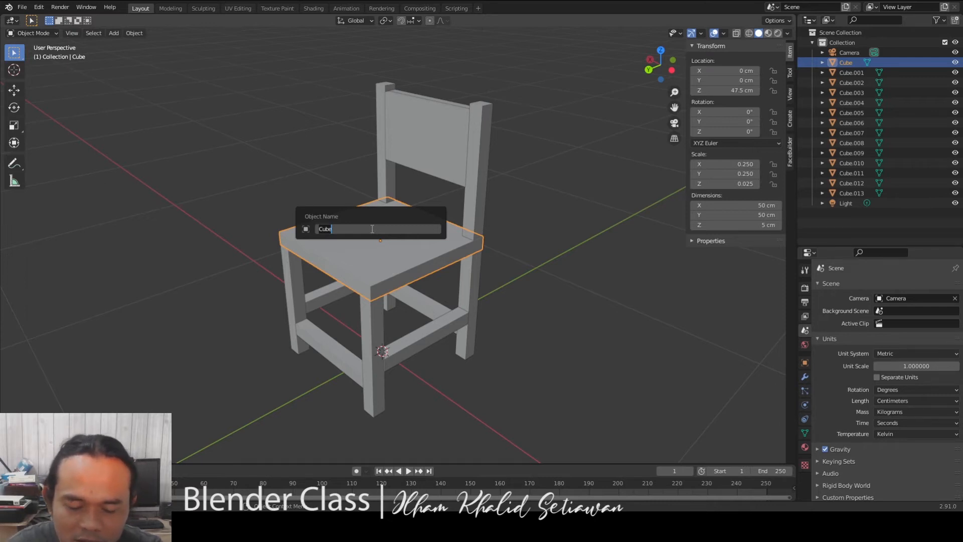
text(dudukan)
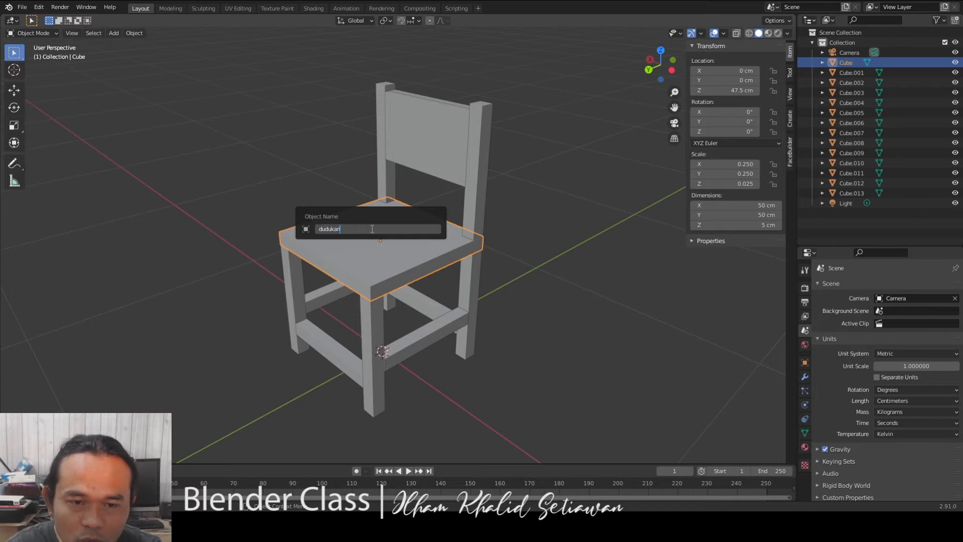
key(Return)
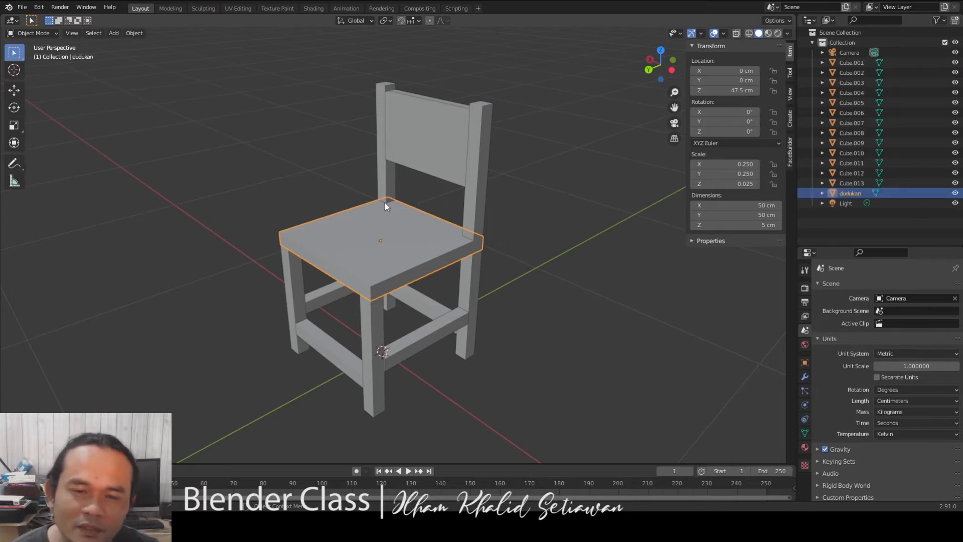
Rename the backrest panel as "sandaran".
click(419, 132)
key(F2)
text(sandaran)
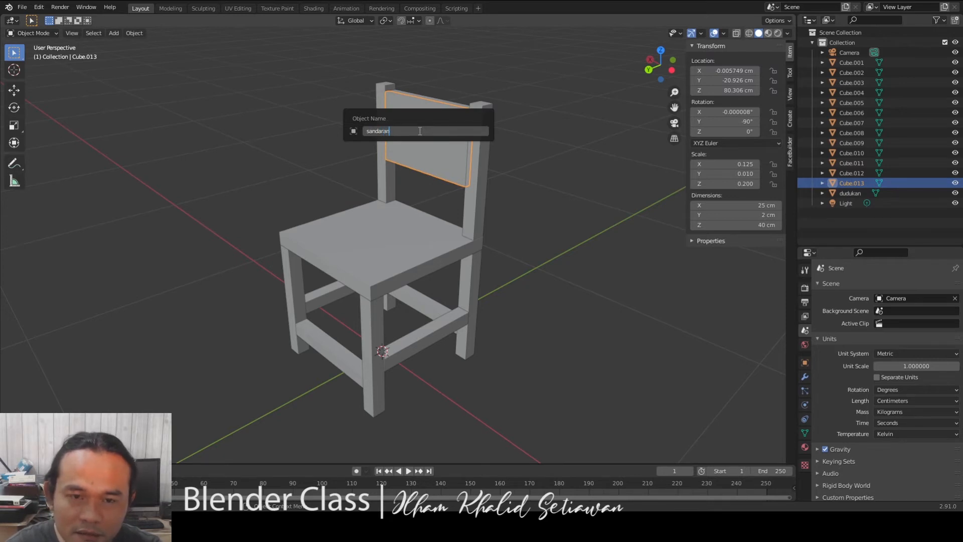
key(Return)
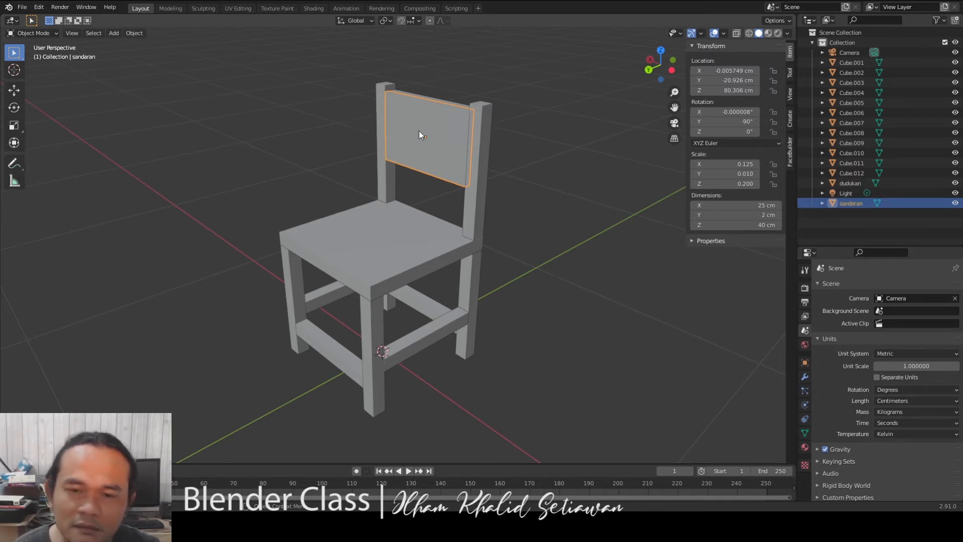
Select both backrest posts and rename the active one, on the positive X side, as "support sandaran".
click(472, 203)
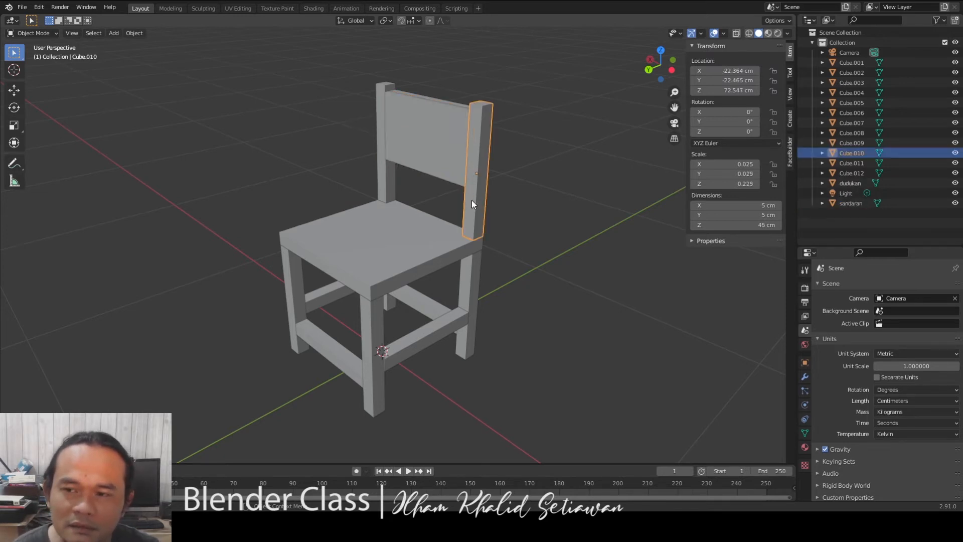
shift+click(379, 184)
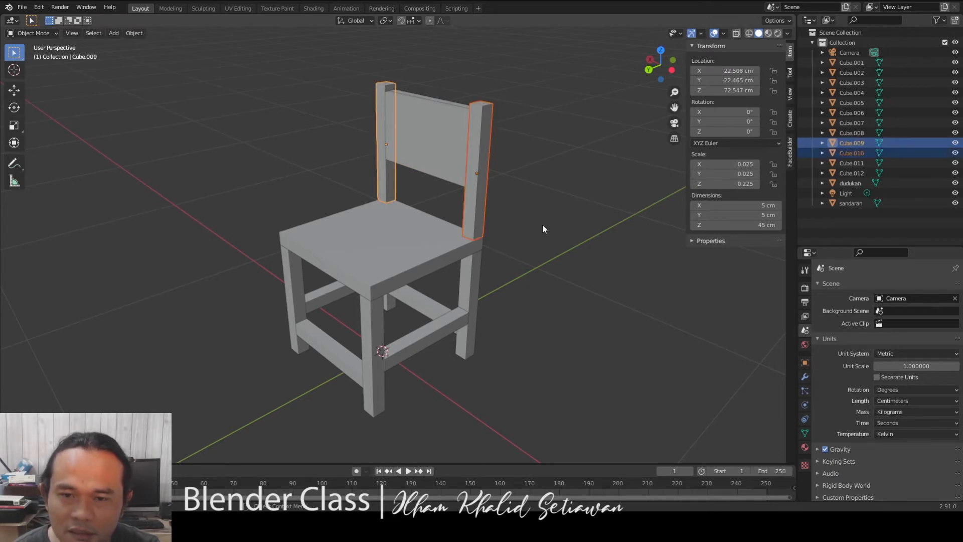
click(542, 224)
click(478, 203)
shift+click(386, 177)
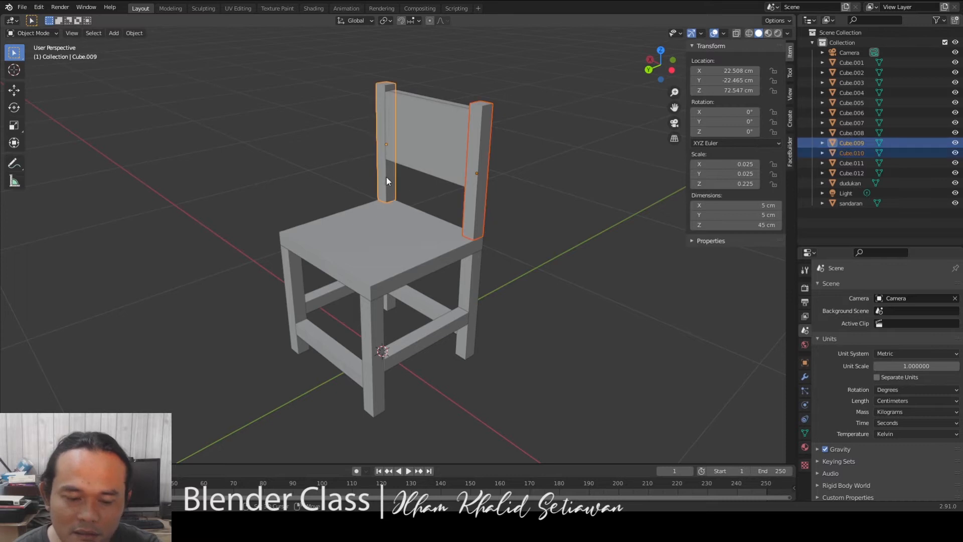
key(F2)
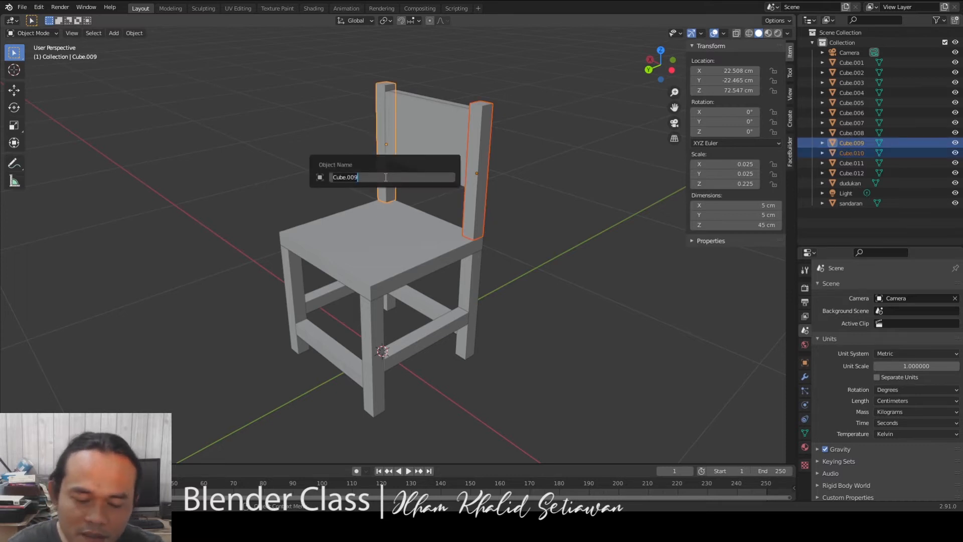
text(support sandaran)
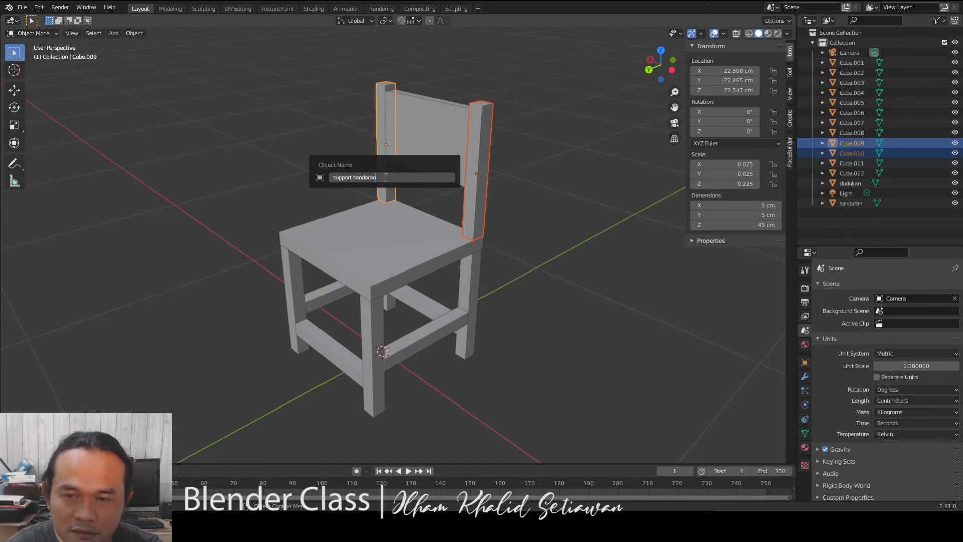
key(Return)
click(518, 198)
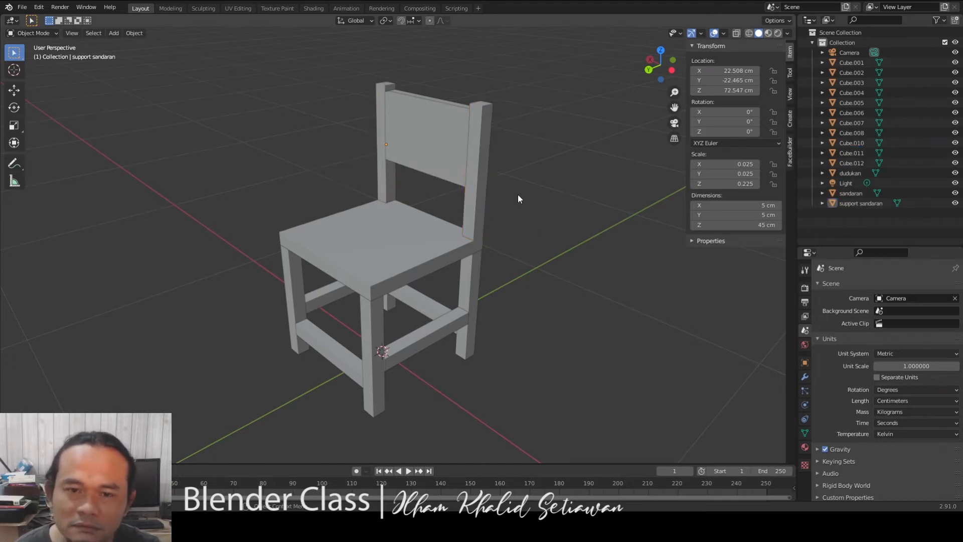
Rename the other backrest post, on the negative X side, as "support sandaran" too.
click(481, 201)
click(378, 183)
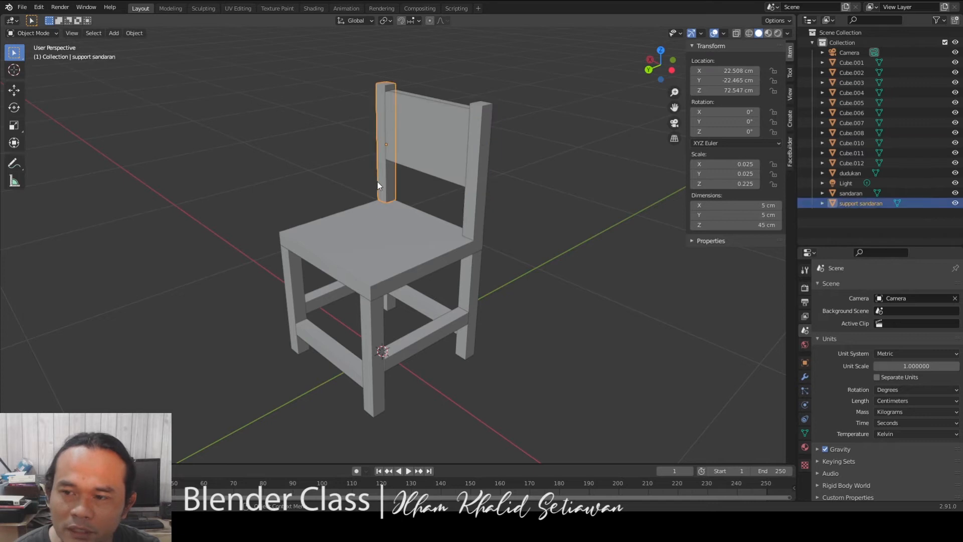
click(474, 195)
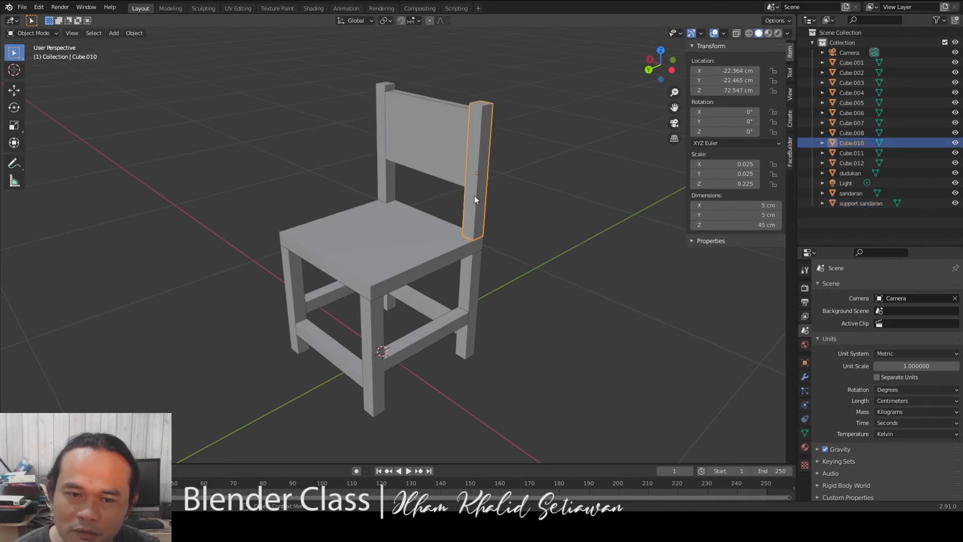
key(F2)
text(sup)
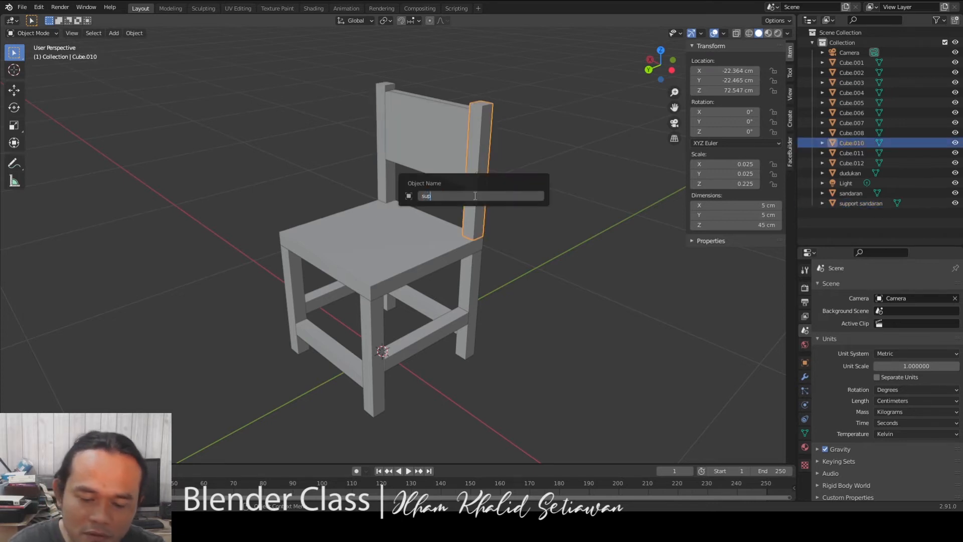
text(port sandar)
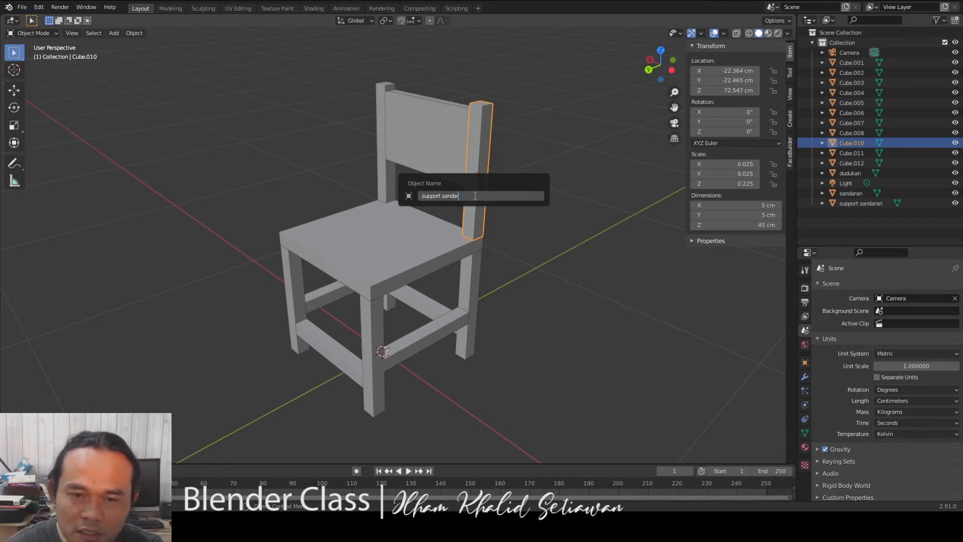
text(an)
key(Return)
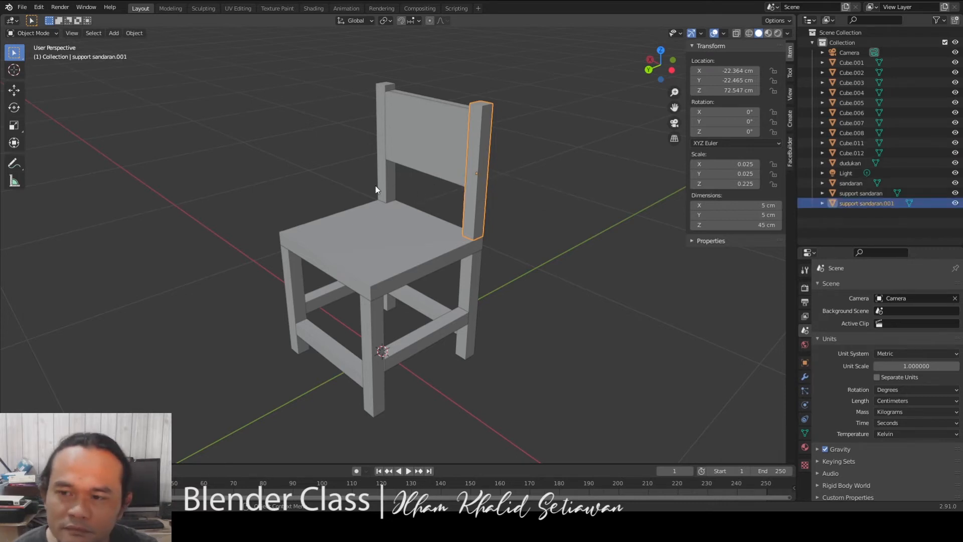
Check which object list entry belongs to each of the two backrest posts.
click(375, 186)
click(471, 192)
click(870, 194)
click(866, 204)
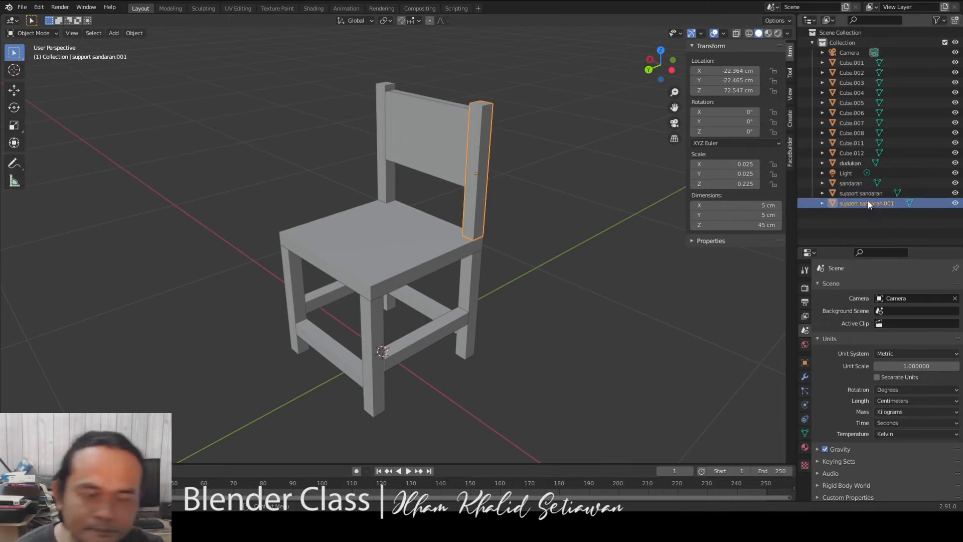
click(519, 256)
Rename the rear leg on the positive X side as "kaki01".
click(467, 299)
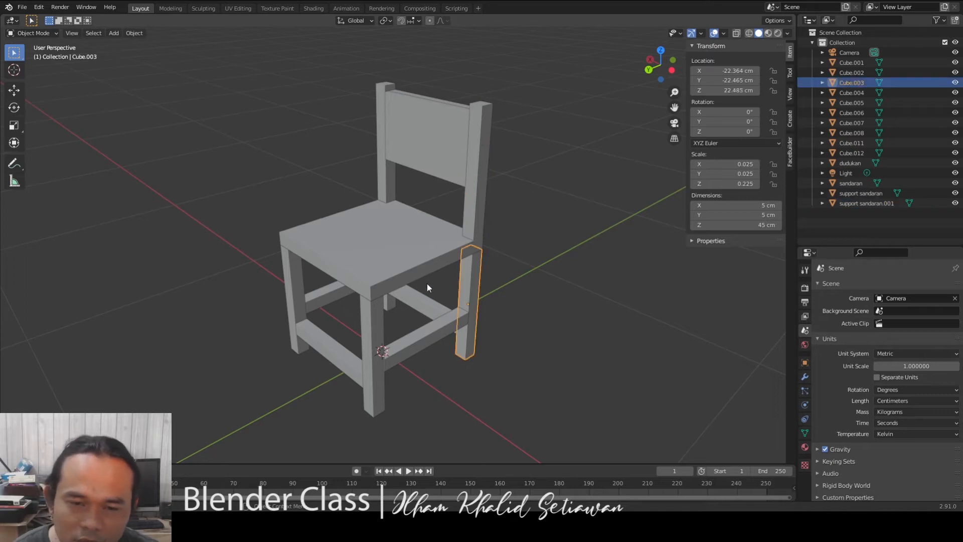
middle_drag(430, 286, 499, 258)
middle_drag(339, 262, 428, 266)
click(329, 266)
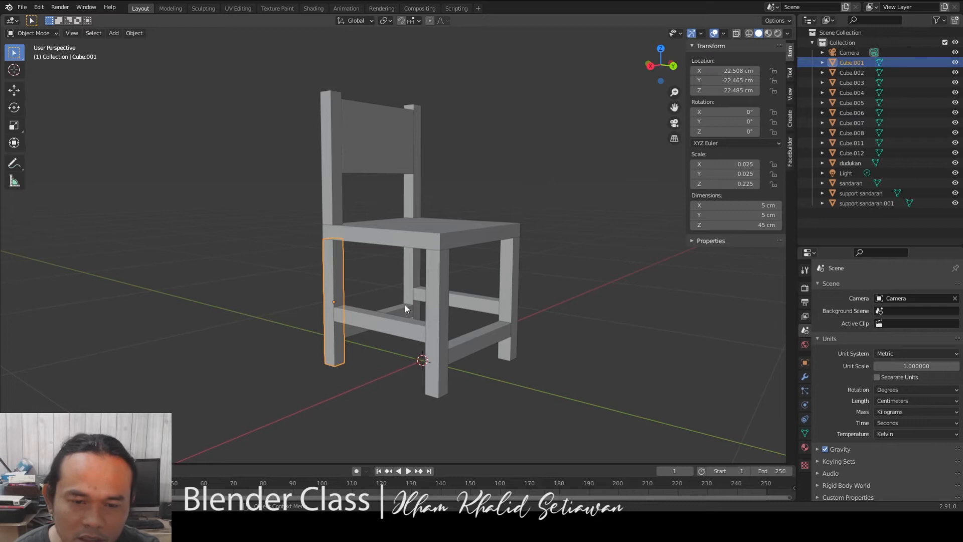
key(F2)
text(kaki)
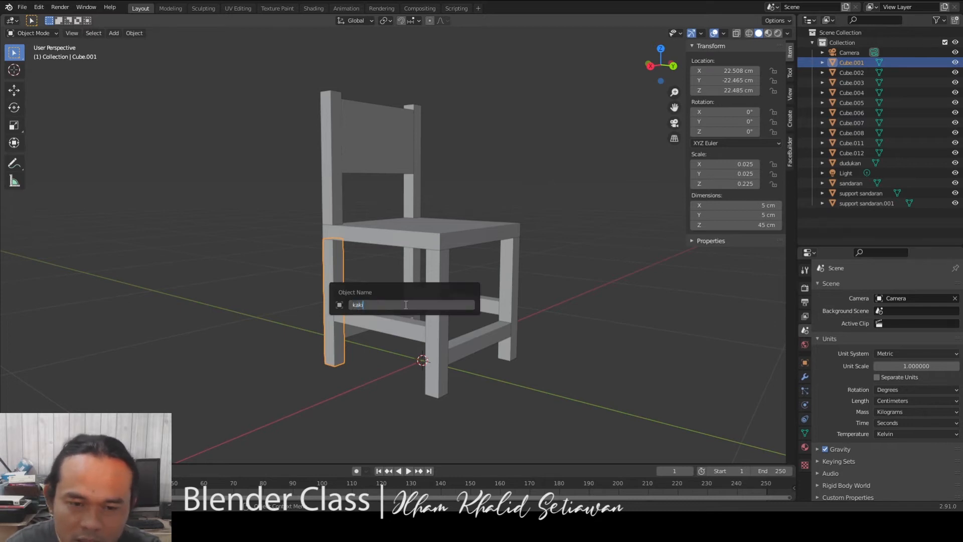
text(01)
key(Return)
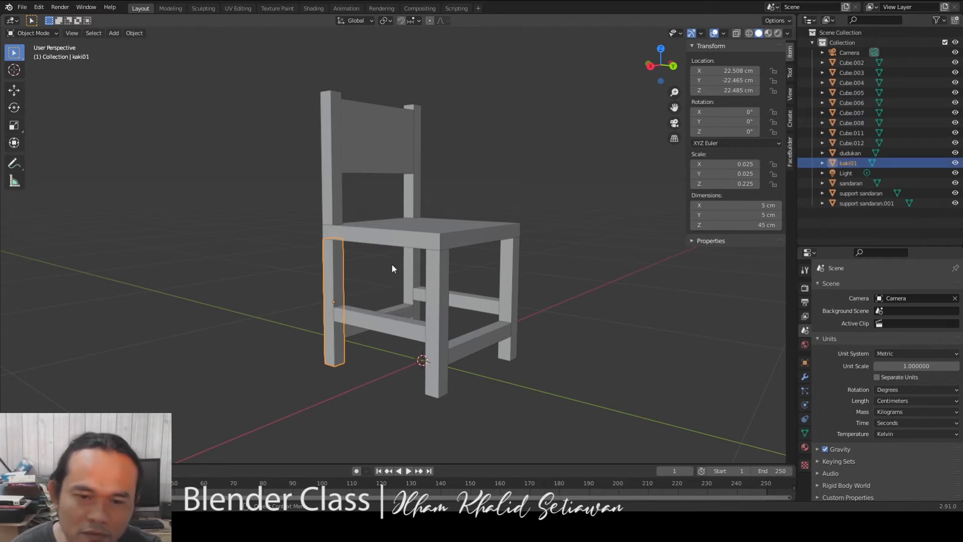
Rename the rear leg on the negative X side as "kaki02".
click(411, 272)
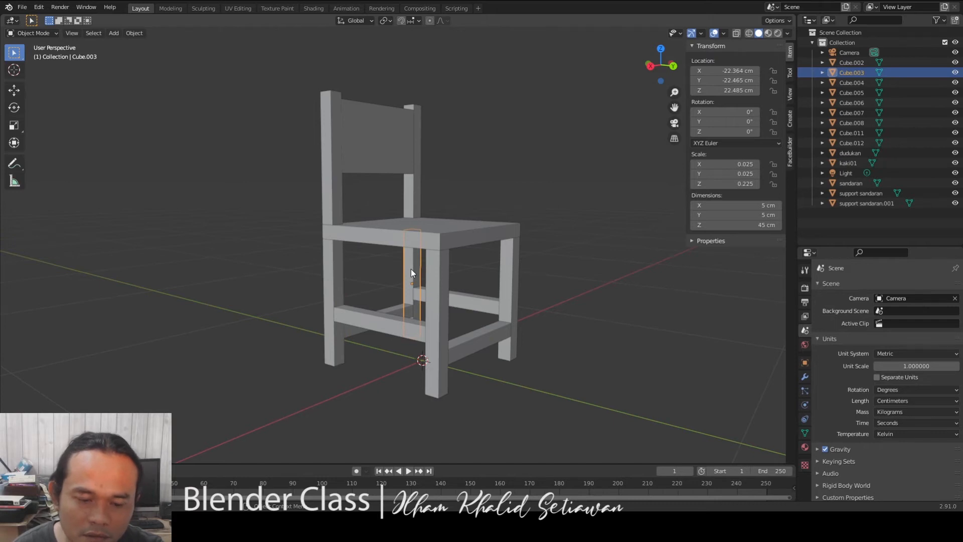
key(F2)
text(kaki)
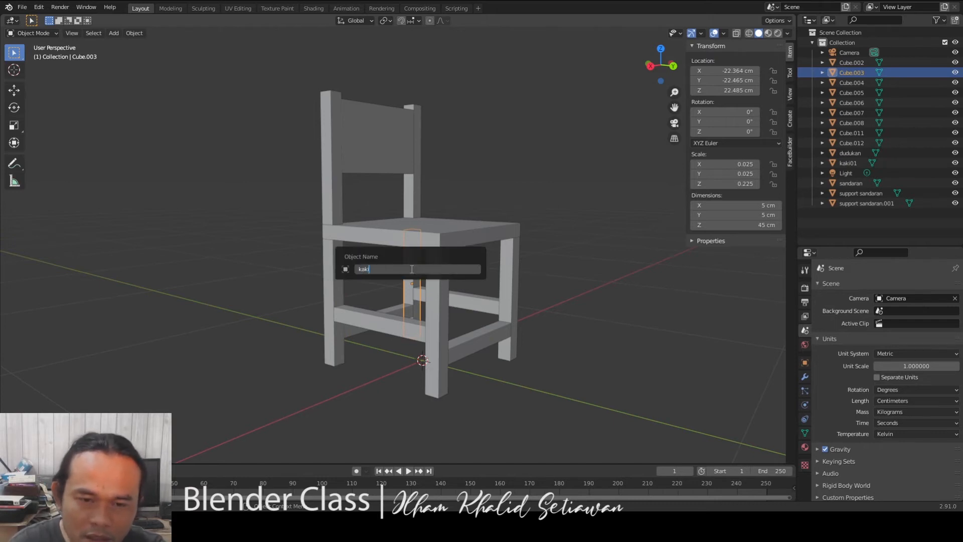
text(02)
key(Return)
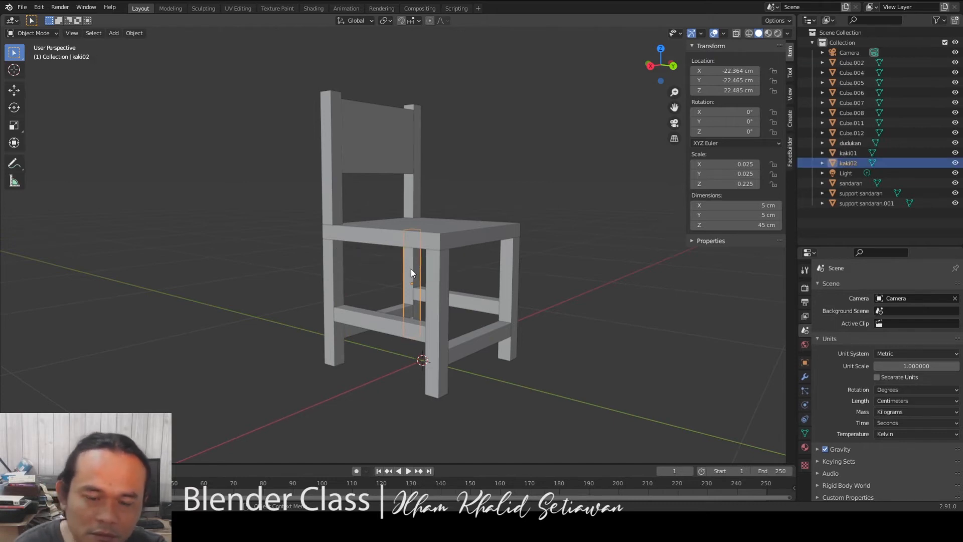
Rename the front leg on the negative X side as "kaki03" and the other front leg as "kaki04".
key(F2)
text(kaki03)
key(Return)
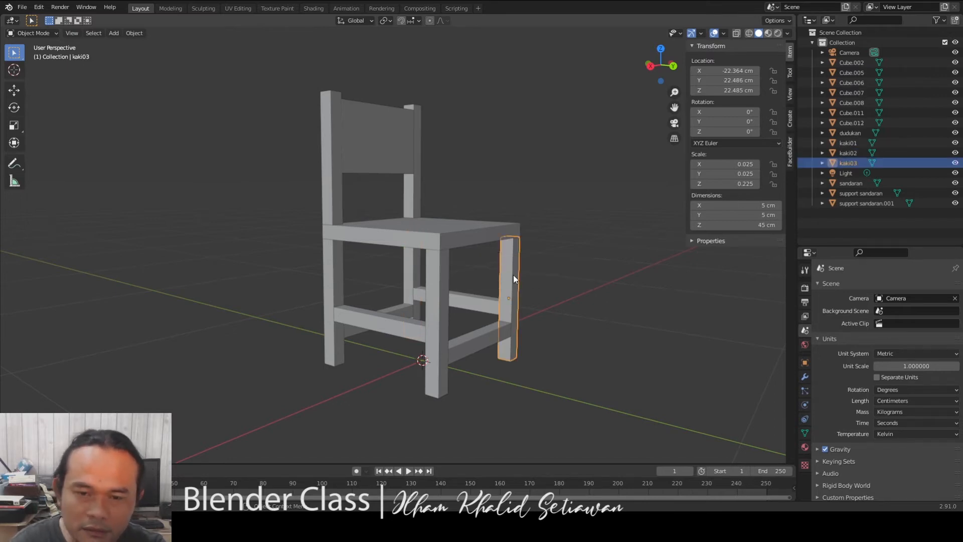
click(445, 275)
key(F2)
text(kaki04)
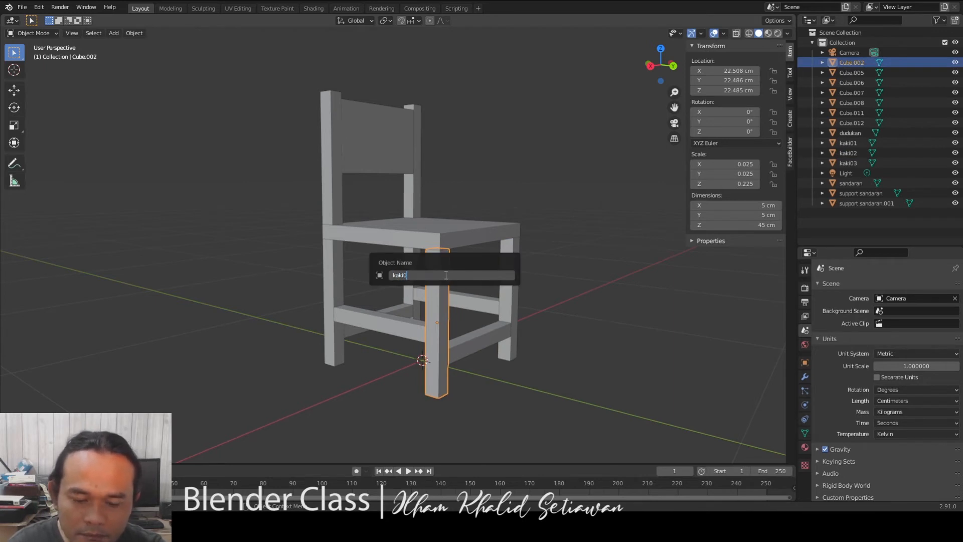
key(Return)
Rename the side crossbar between the two positive X legs as "sup.kaki01".
click(394, 327)
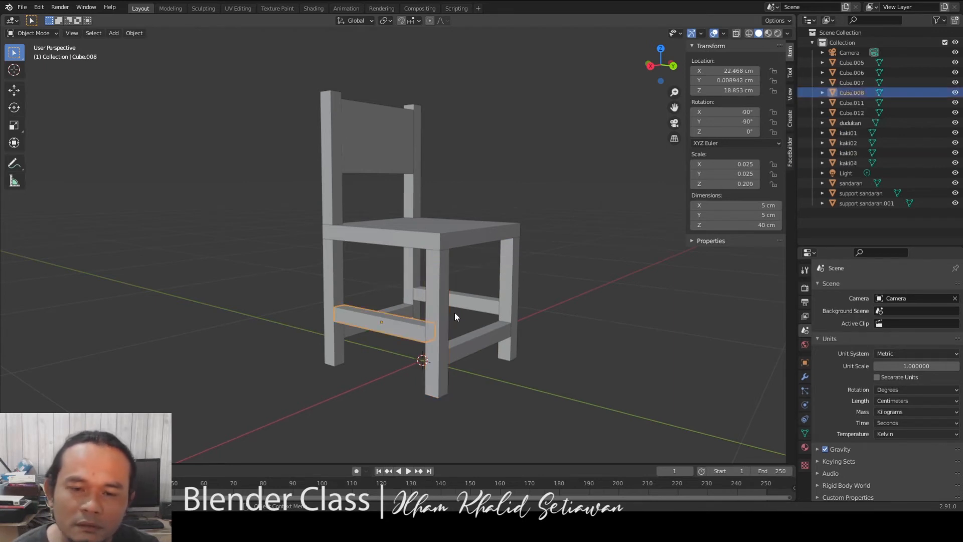
middle_drag(455, 312, 452, 322)
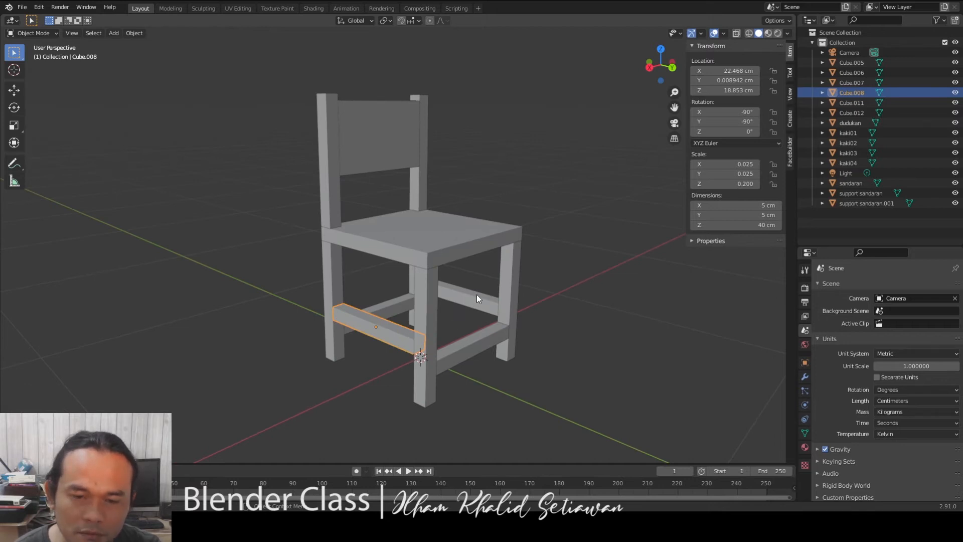
key(F2)
text(sup)
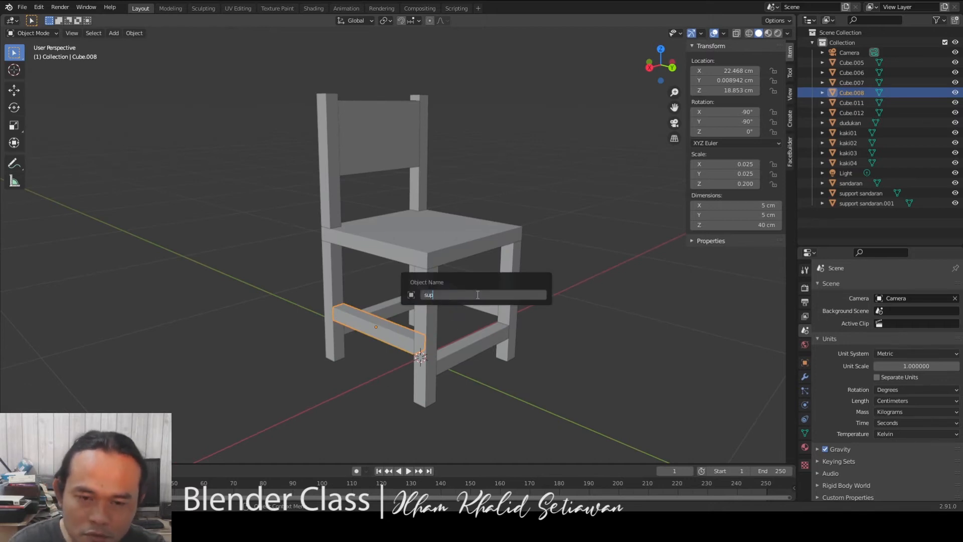
text(.kak)
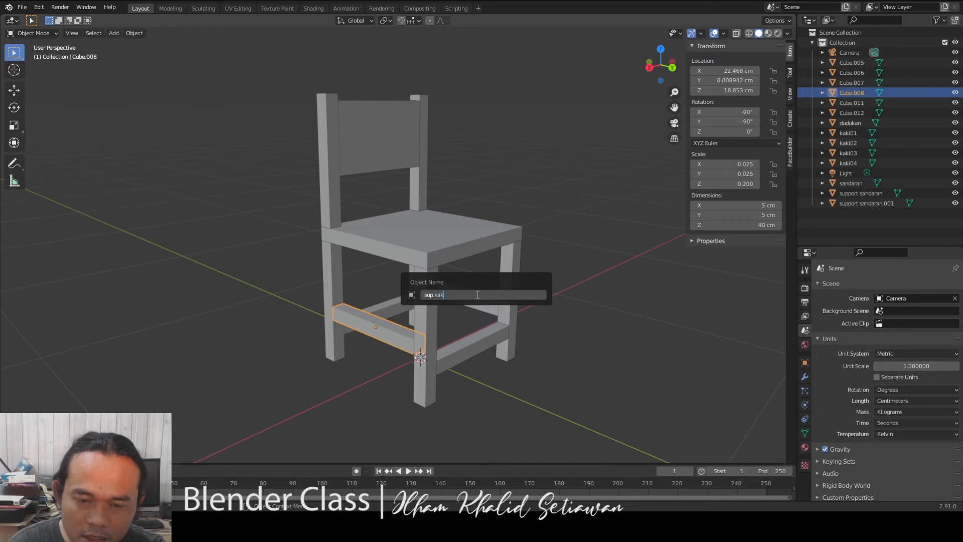
key(Return)
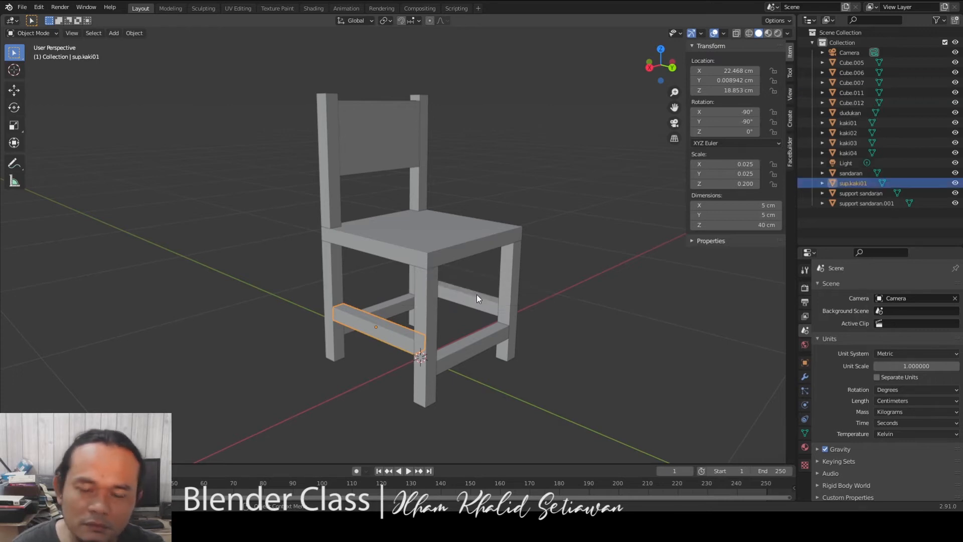
Rename the opposite side crossbar, between the two negative X legs, as "sup.kaki02".
click(477, 294)
key(F2)
text(sup.kak)
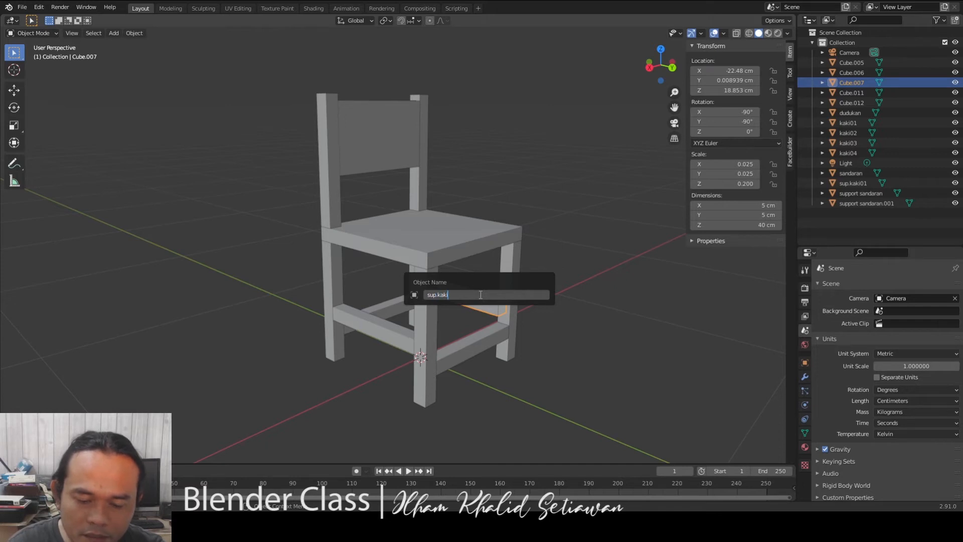
text(i02)
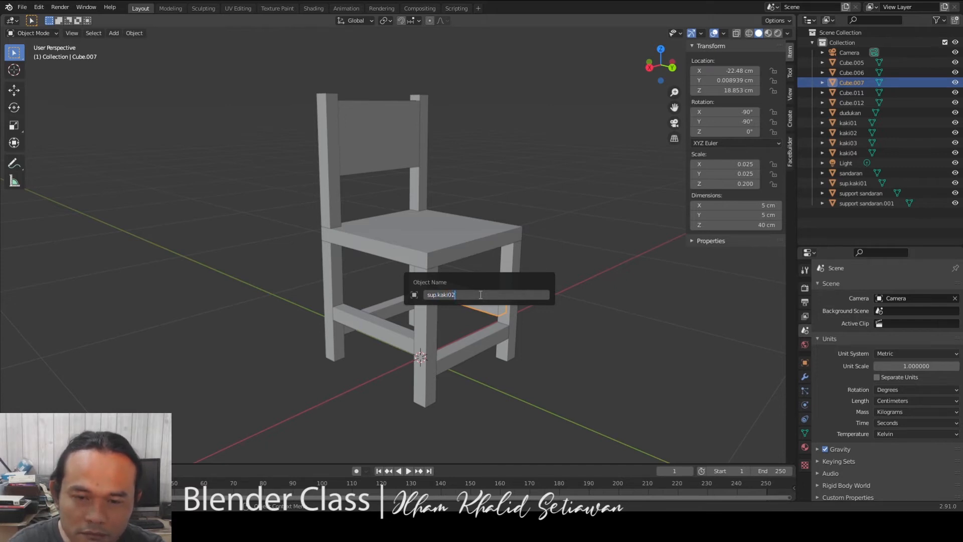
key(Return)
Rename the front crossbar between the two front legs as "sup.kaki03".
click(485, 331)
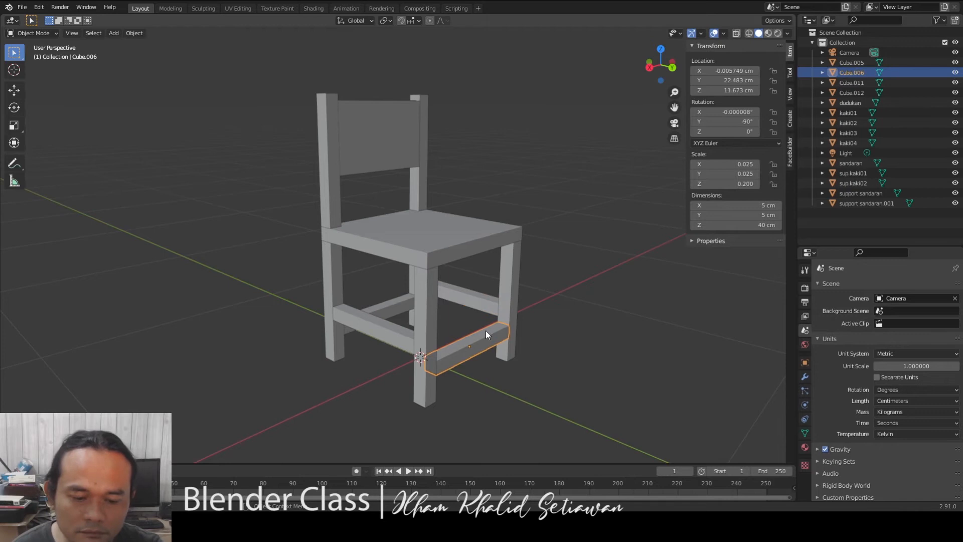
key(F2)
text(sup)
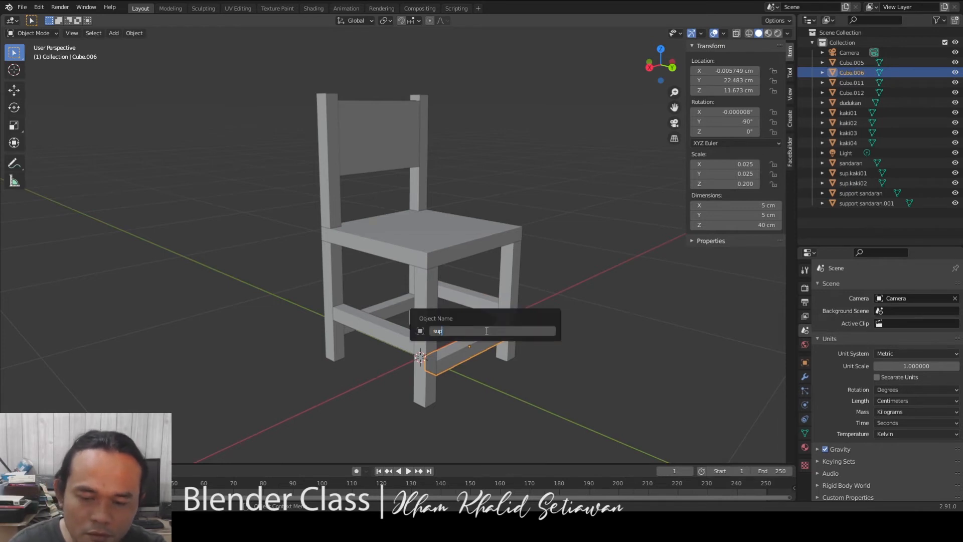
text(kak)
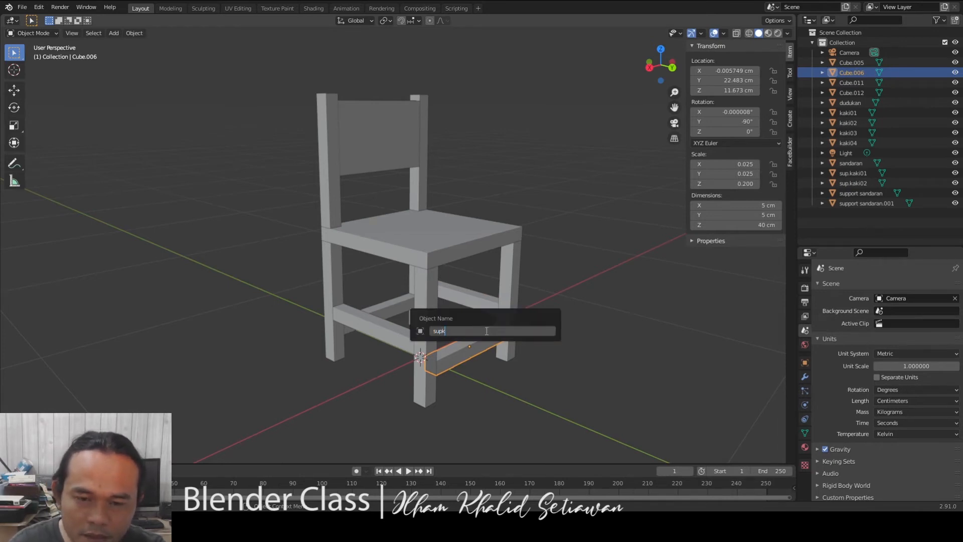
text(aki03)
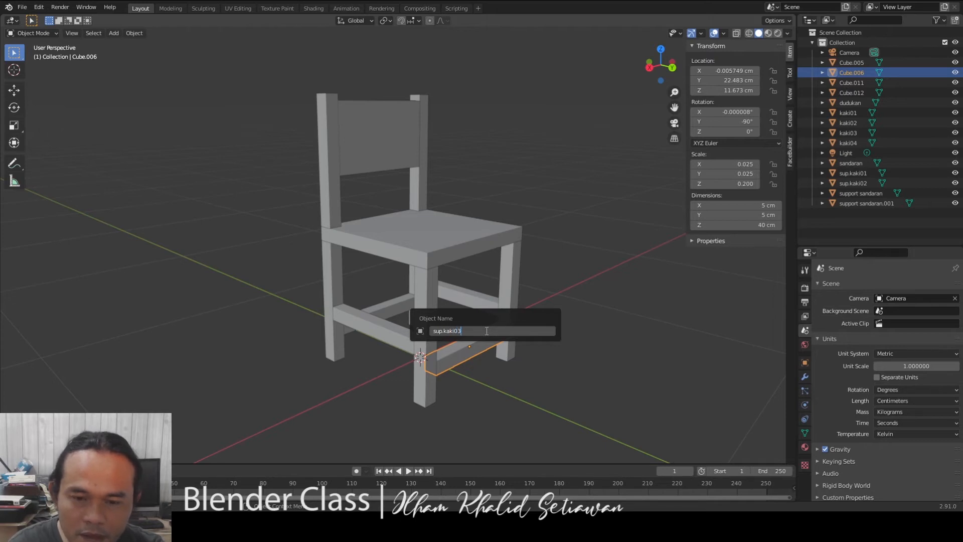
key(Return)
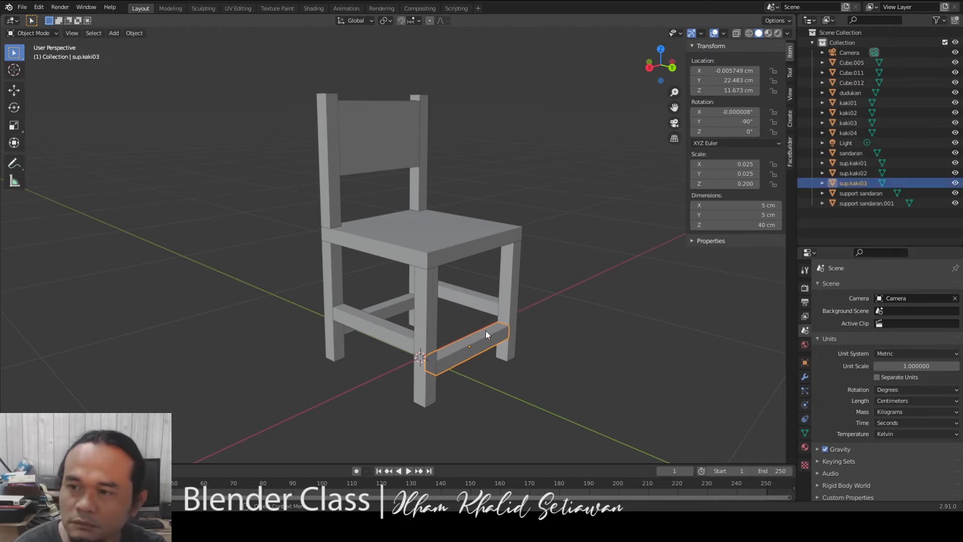
Rename the rear crossbar between the two back legs as "sup.kaki04".
click(401, 302)
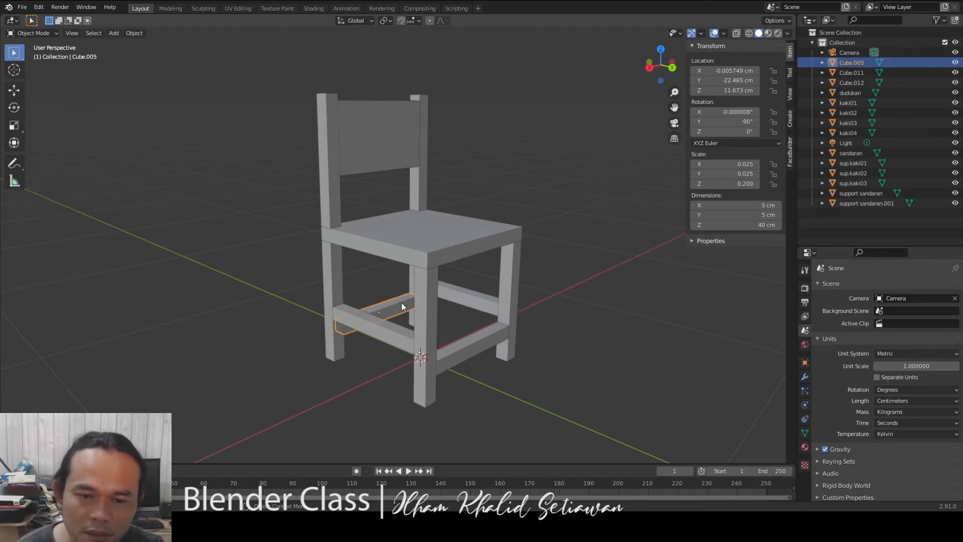
key(F2)
text(sup.kaki04)
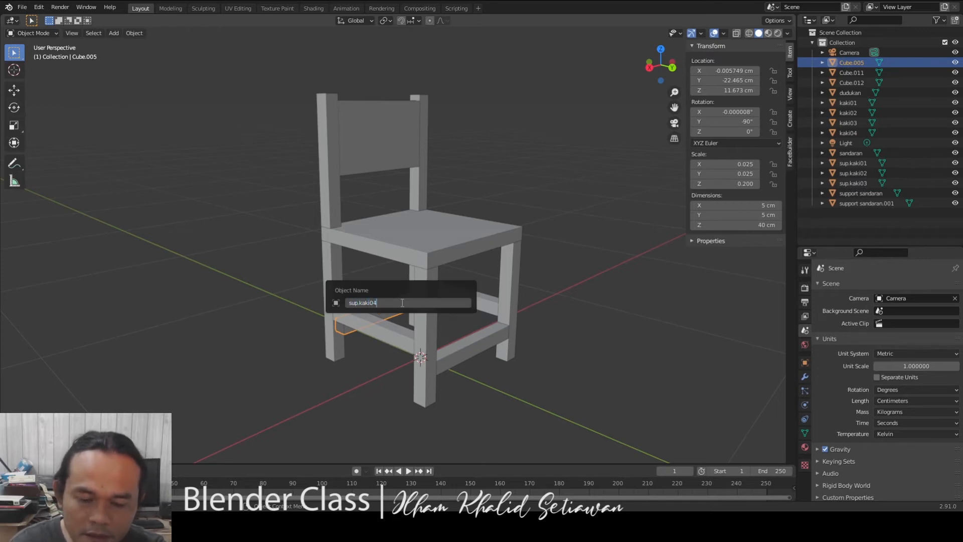
key(Return)
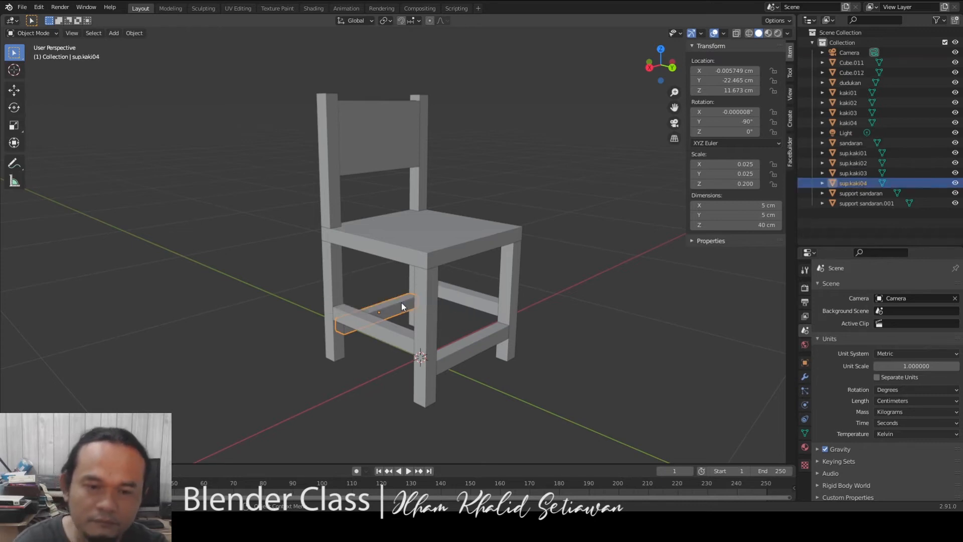
Rename the upper horizontal support behind the backrest panel as "support sandaran h01".
middle_drag(610, 280, 501, 272)
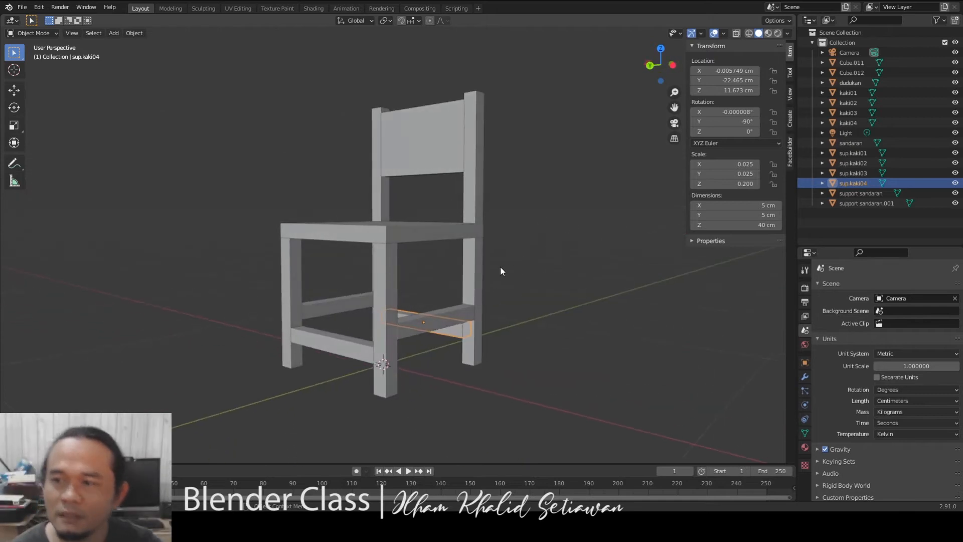
scroll(504, 243, up, 2)
middle_drag(512, 224, 510, 228)
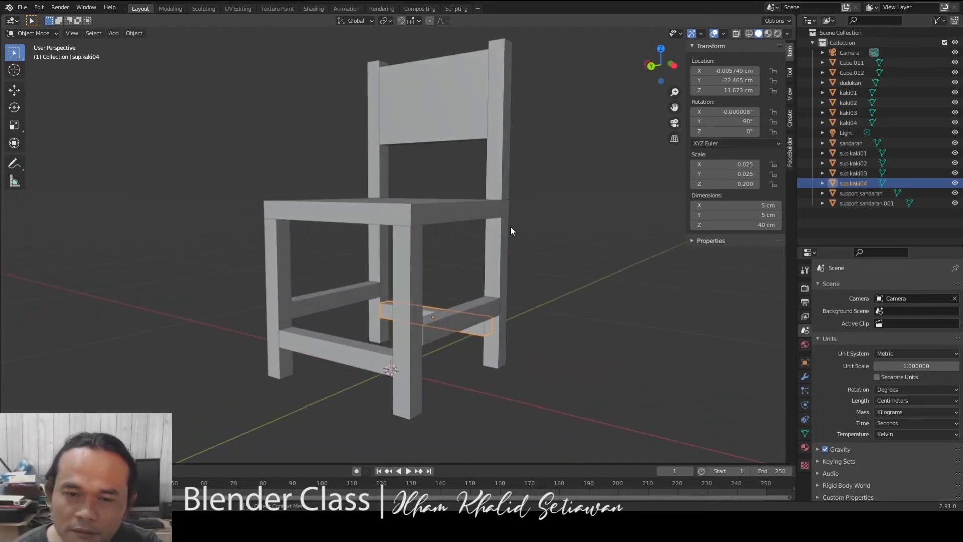
click(862, 71)
mouse_move(619, 151)
middle_down()
mouse_move(648, 155)
mouse_move(627, 157)
middle_up()
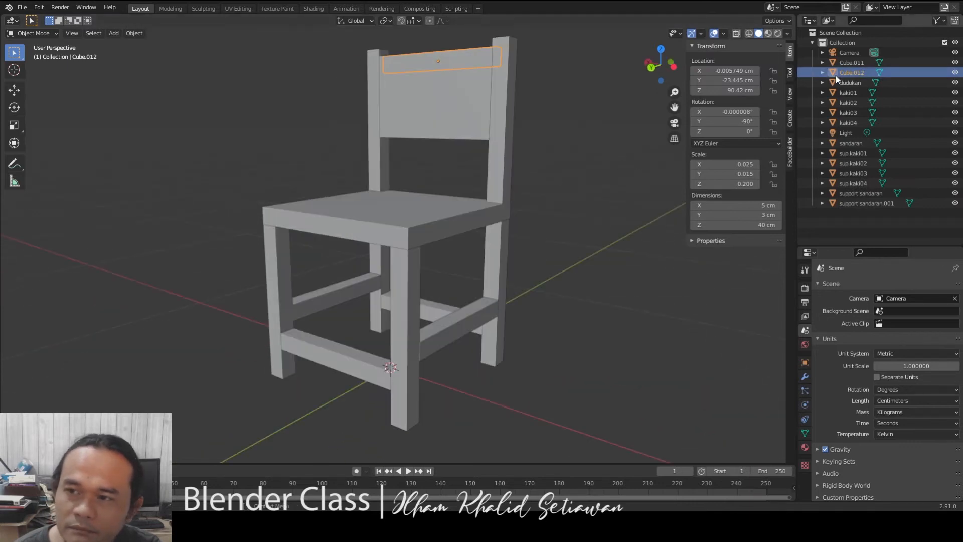
click(848, 61)
middle_drag(558, 110, 453, 142)
click(443, 107)
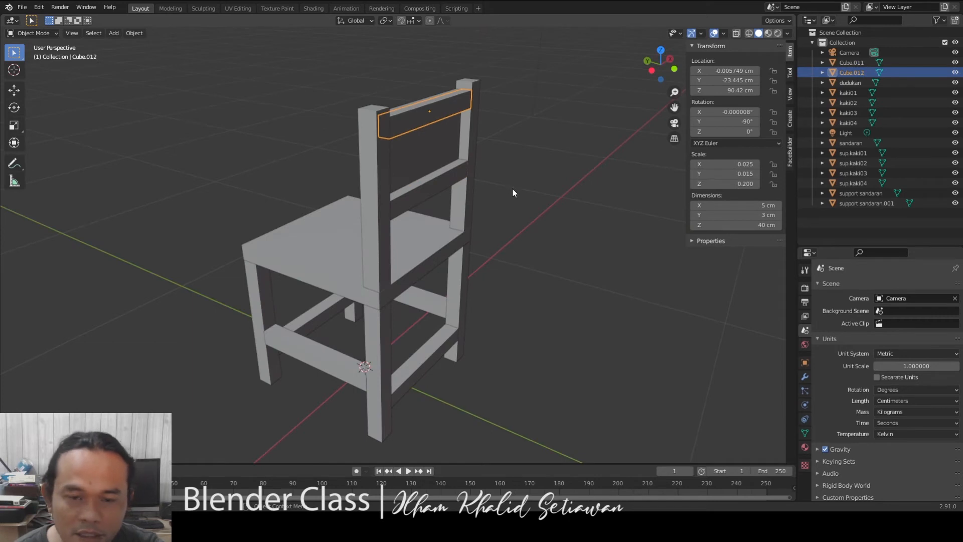
key(F2)
text(support sandaran)
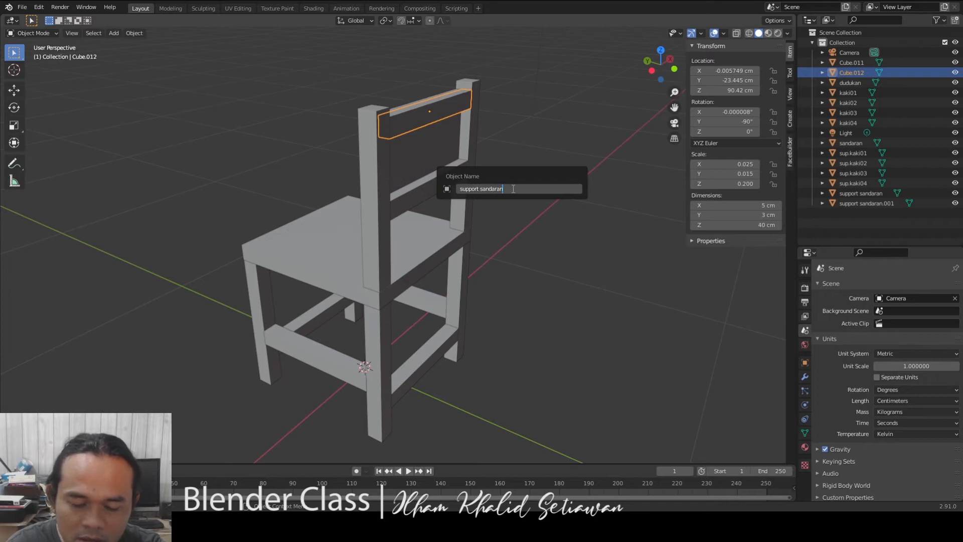
text( h01)
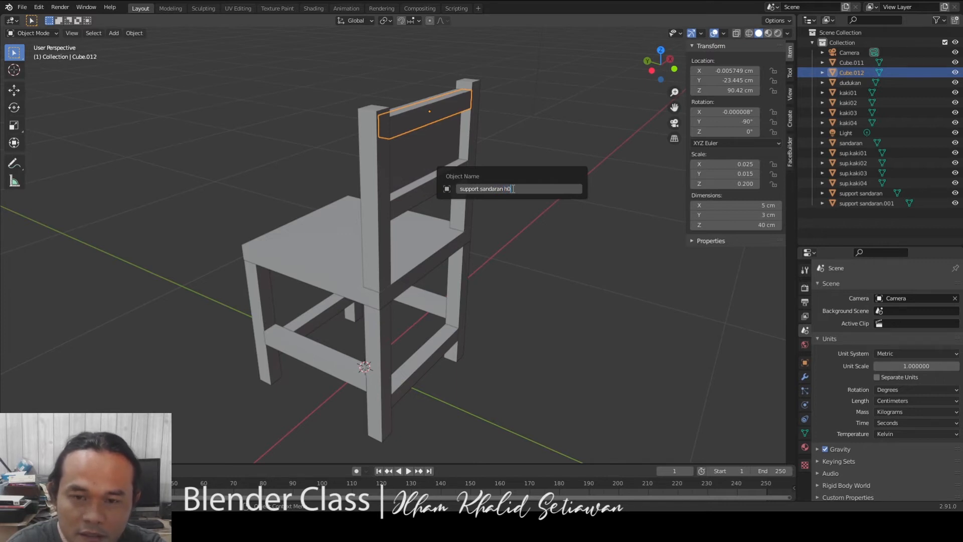
key(Return)
Rename the lower horizontal support behind the backrest panel as "support sandaran h02" and clear the selection.
click(443, 173)
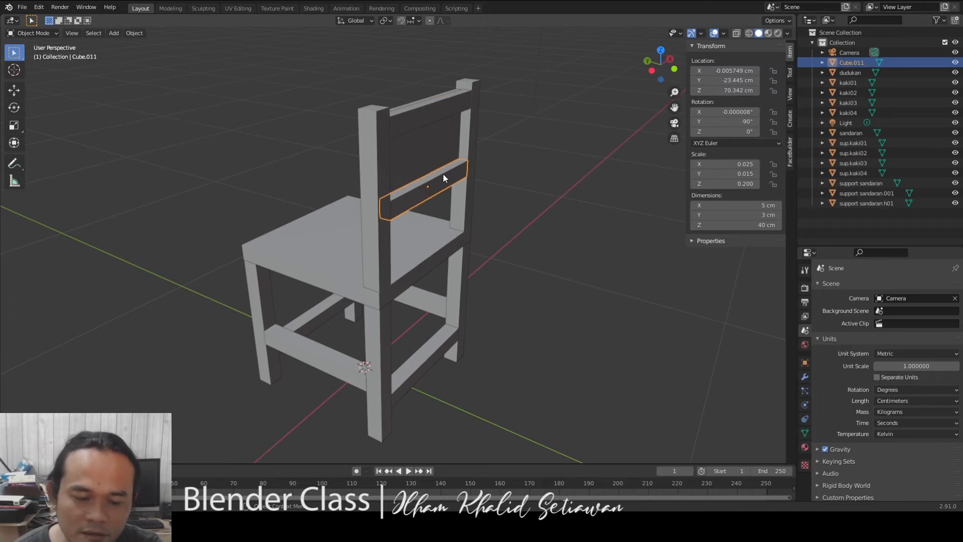
key(F2)
text(support)
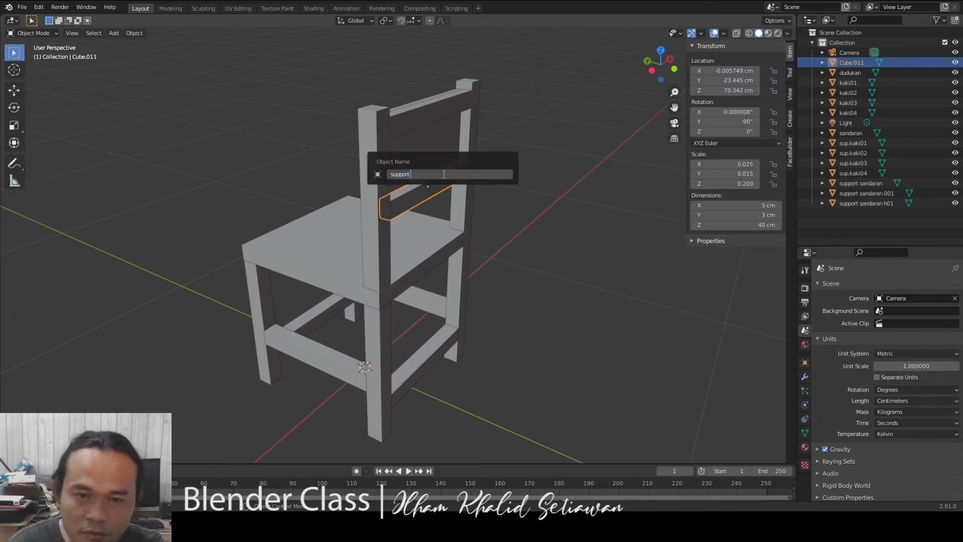
text( sandaran h02)
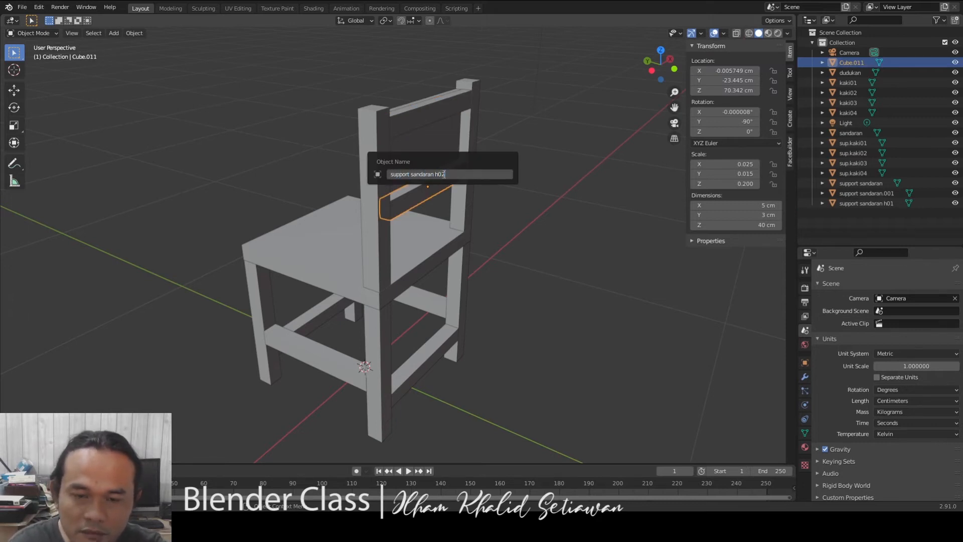
key(Return)
click(524, 241)
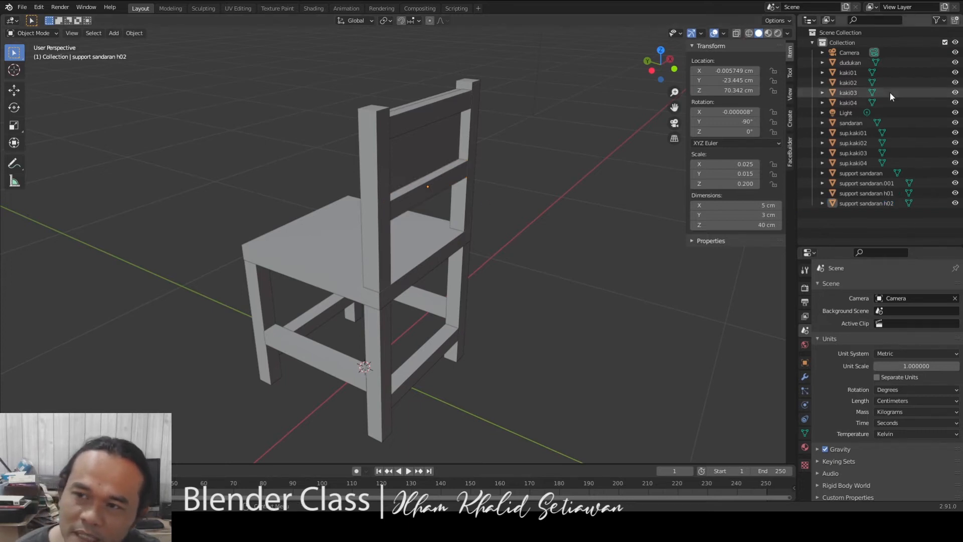
middle_drag(534, 261, 543, 234)
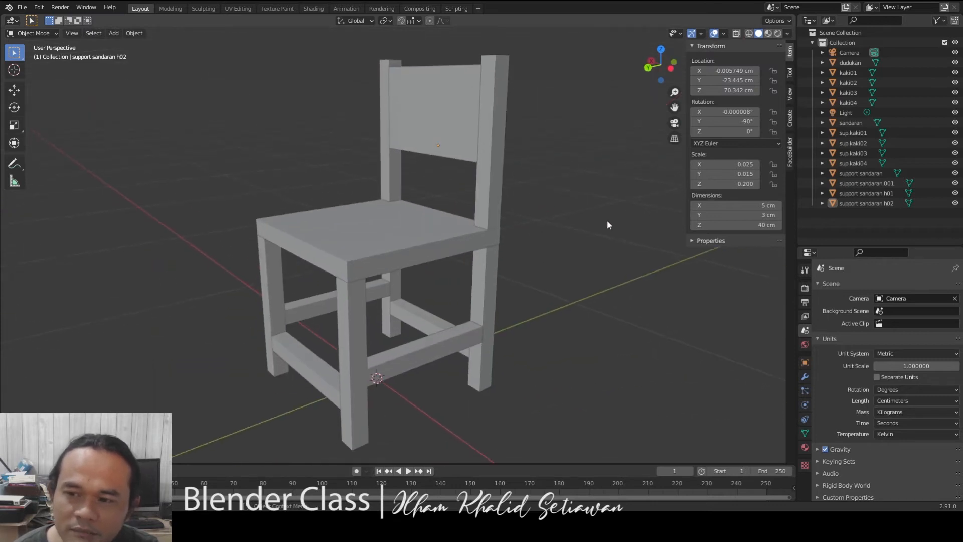
click(374, 247)
click(456, 129)
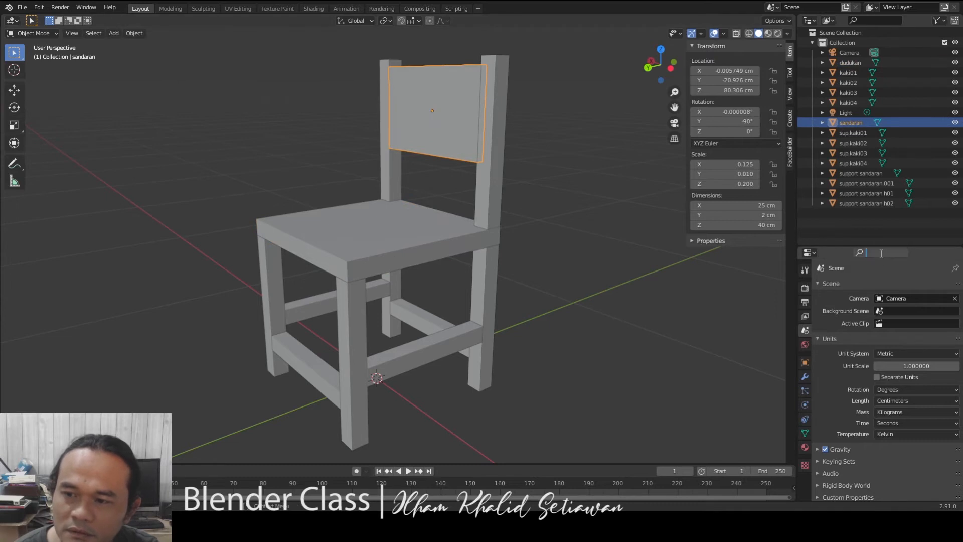
text(sanda)
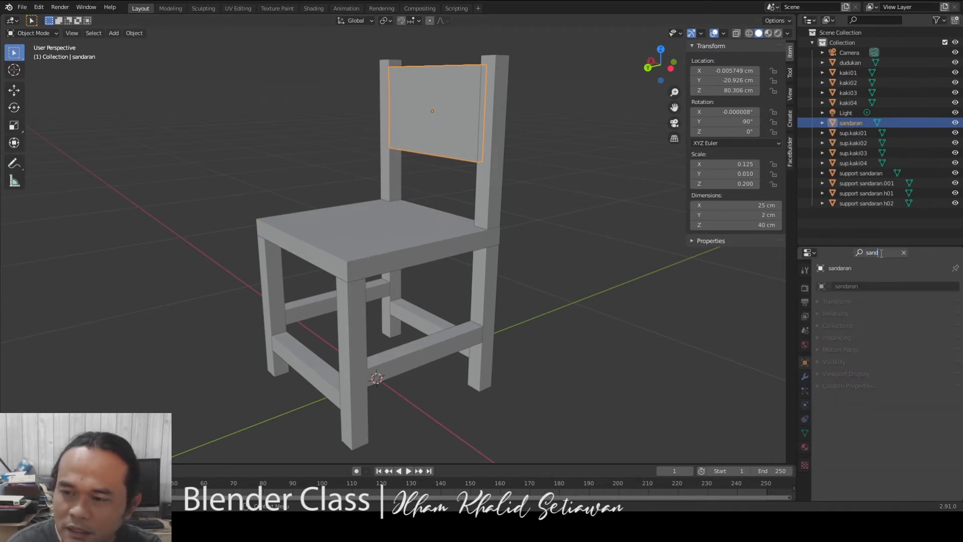
key(BackSpace)
key(BackSpace)
key(BackSpace)
key(BackSpace)
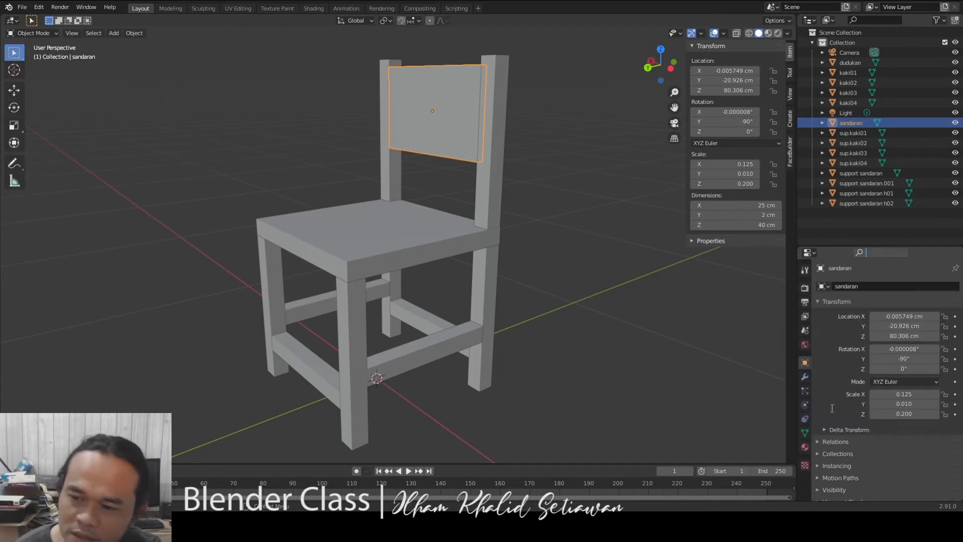
click(625, 255)
Filter the scene's object list by "sanda" and by "kaki", clearing the filter each time, and deselect everything.
click(349, 230)
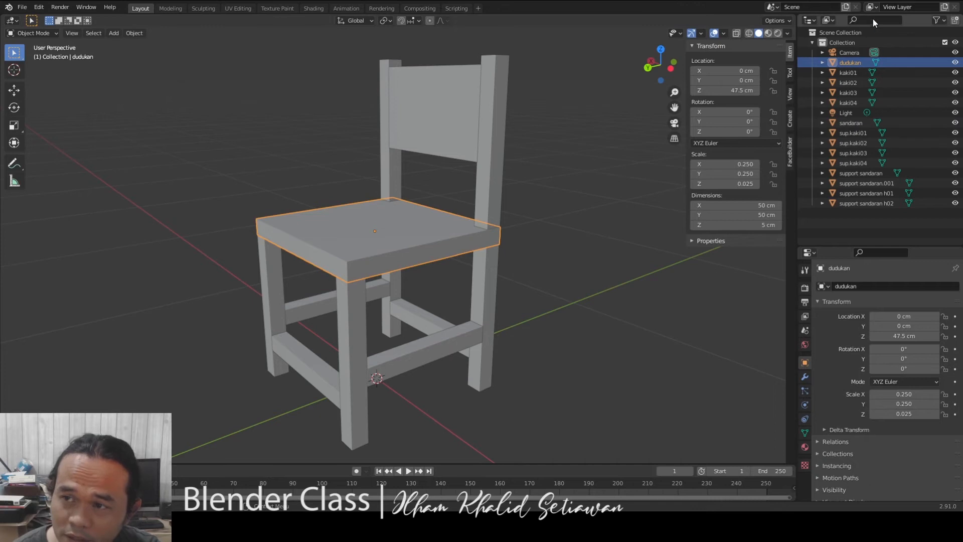
text(sandar)
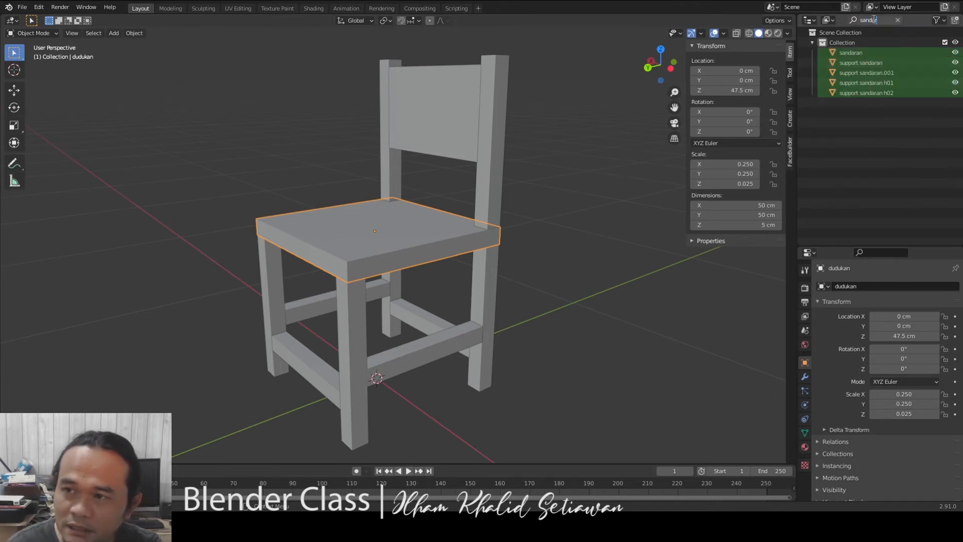
key(Escape)
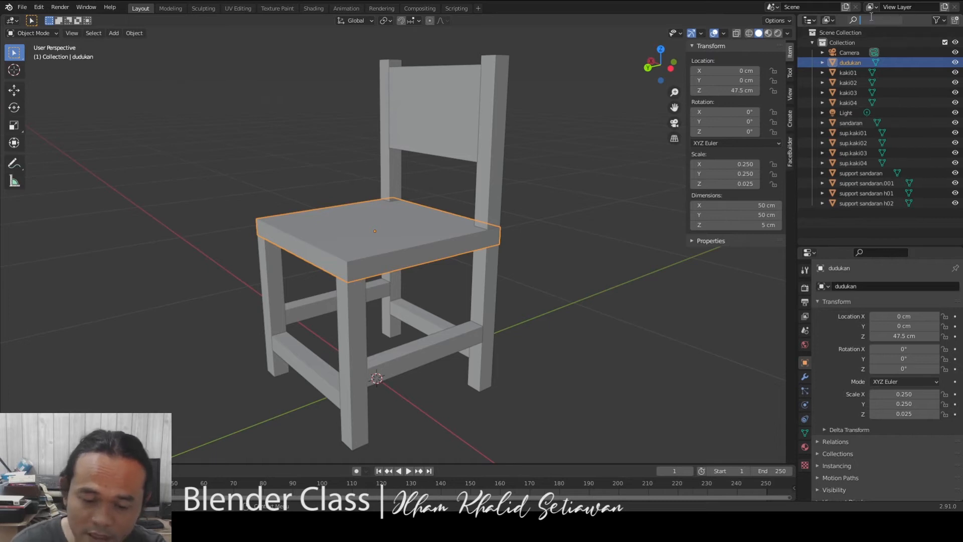
text(kaki)
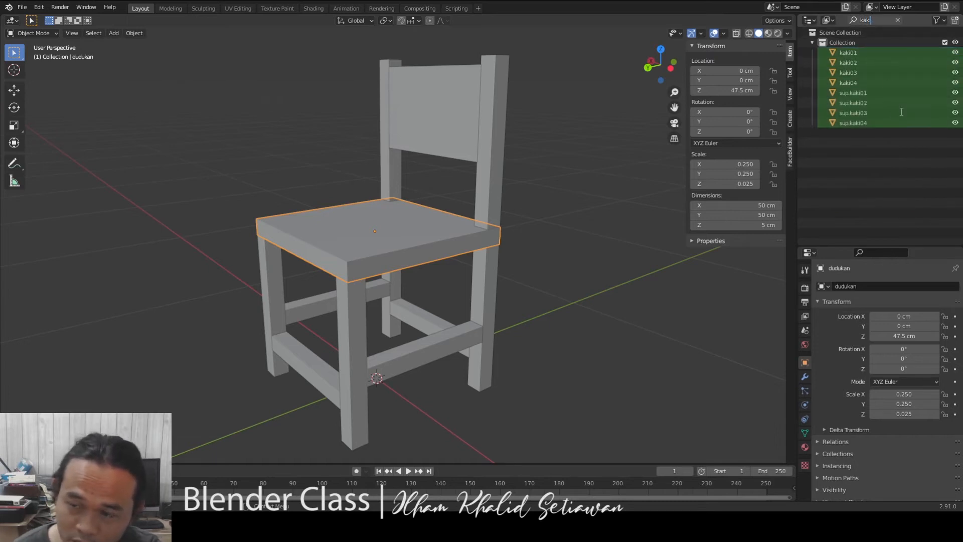
key(Escape)
key(alt+a)
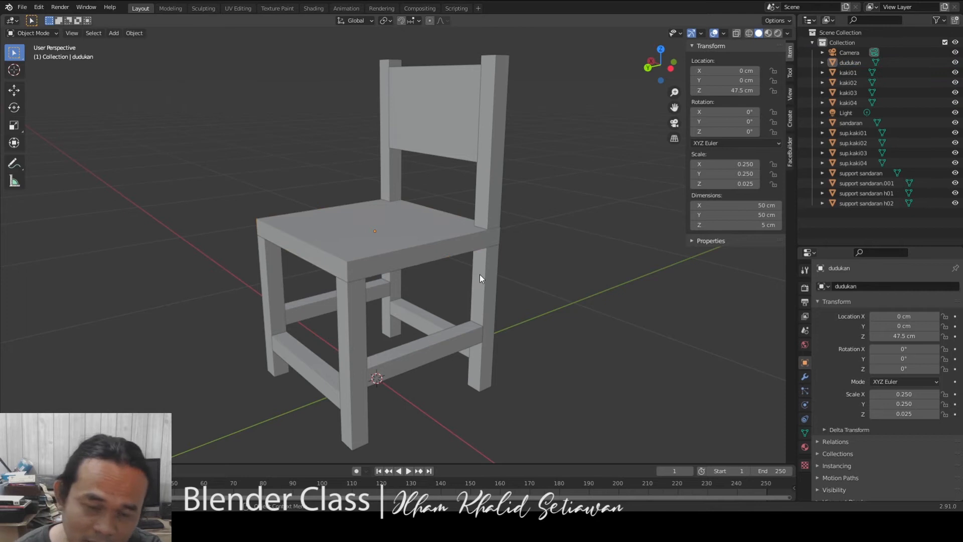
Collapse and re-expand the default Collection in the scene's object list.
scroll(480, 275, down, 1)
shift+middle_drag(509, 259, 498, 255)
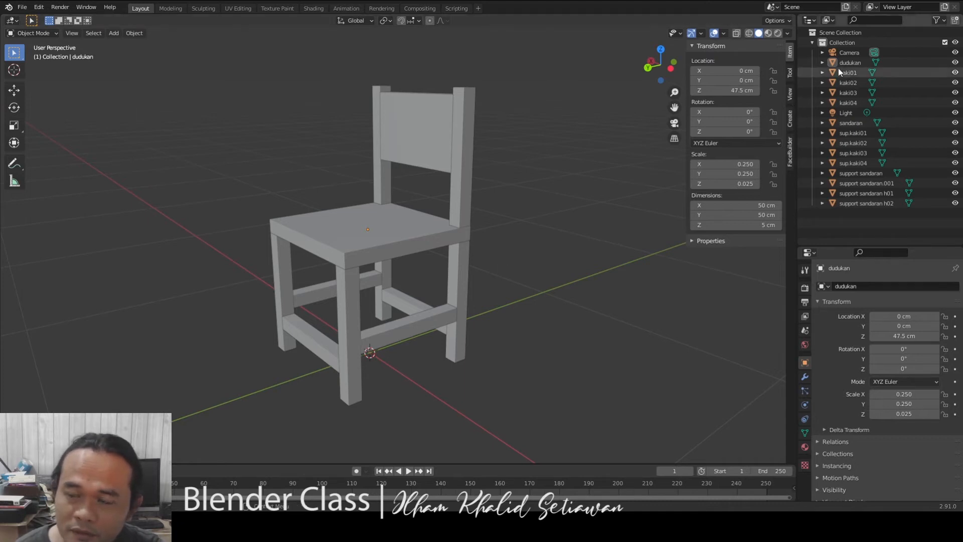
click(845, 42)
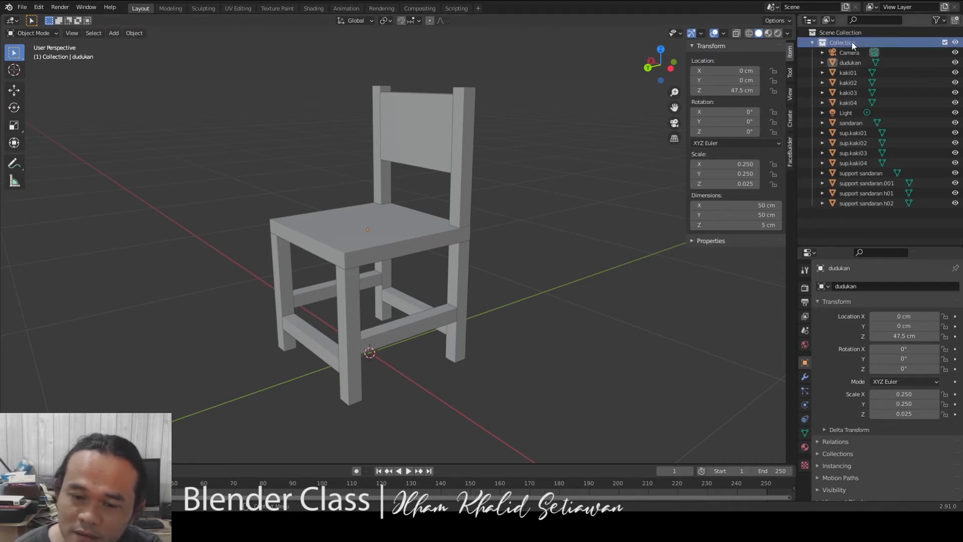
click(811, 43)
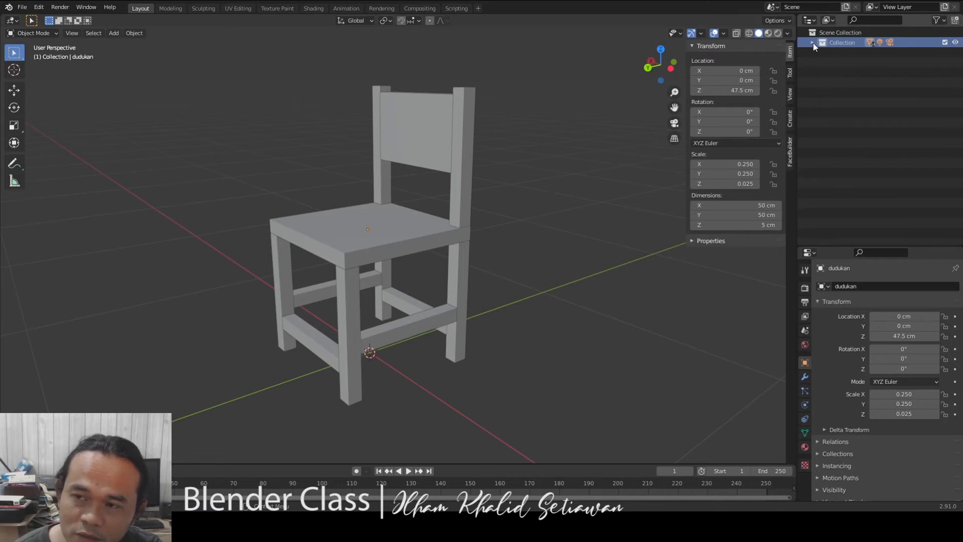
click(811, 43)
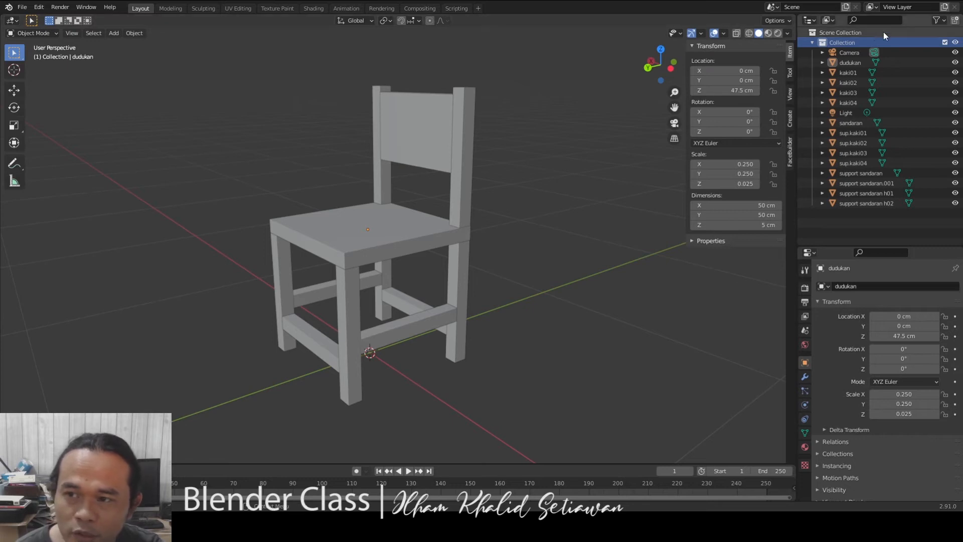
Box-select all the chair parts and move them into a new collection named "kursi".
shift+middle_drag(558, 252, 554, 250)
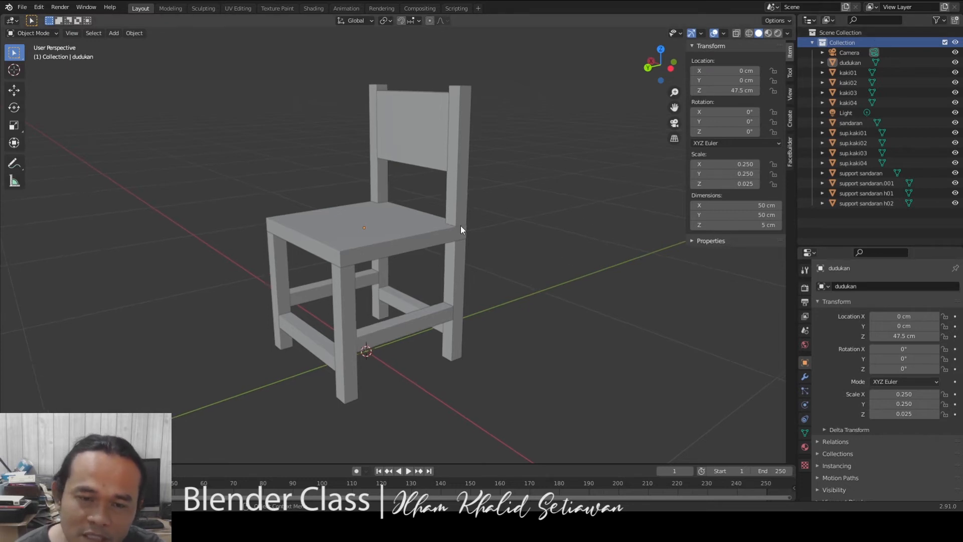
middle_drag(535, 209, 438, 232)
key(b)
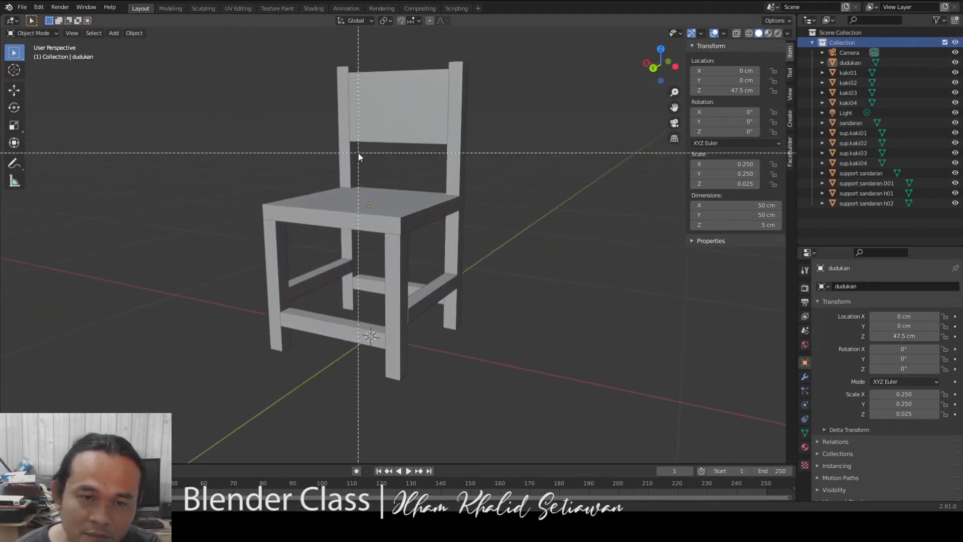
drag(202, 35, 554, 406)
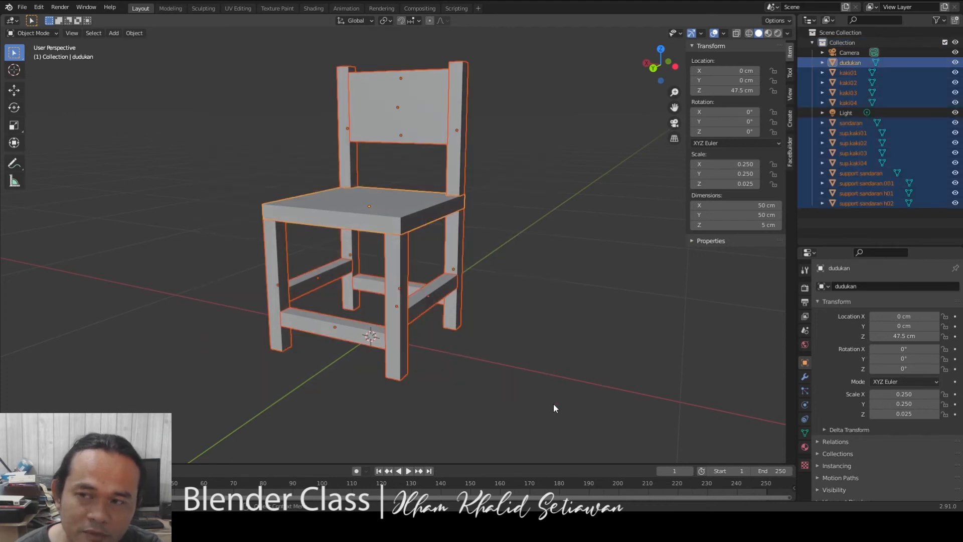
middle_drag(365, 270, 288, 279)
middle_drag(364, 240, 417, 265)
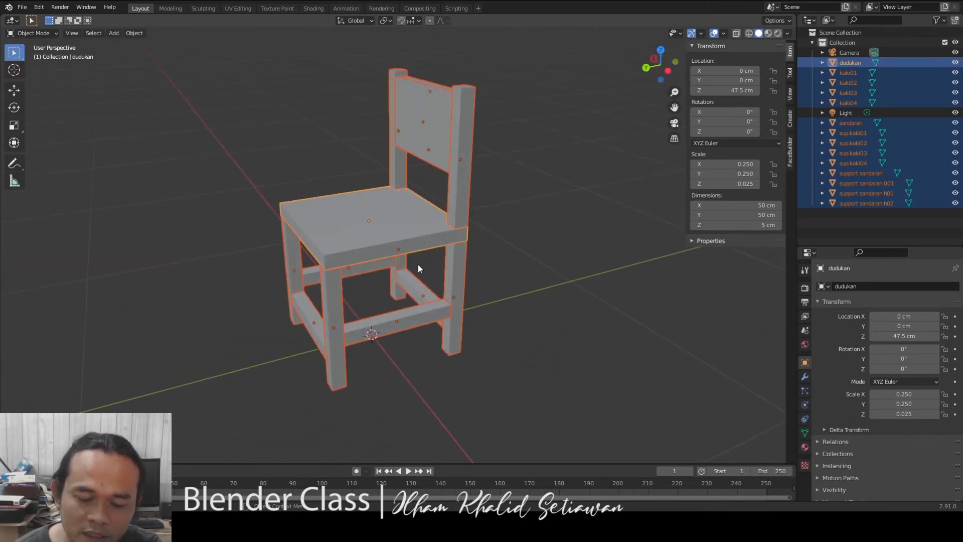
key(m)
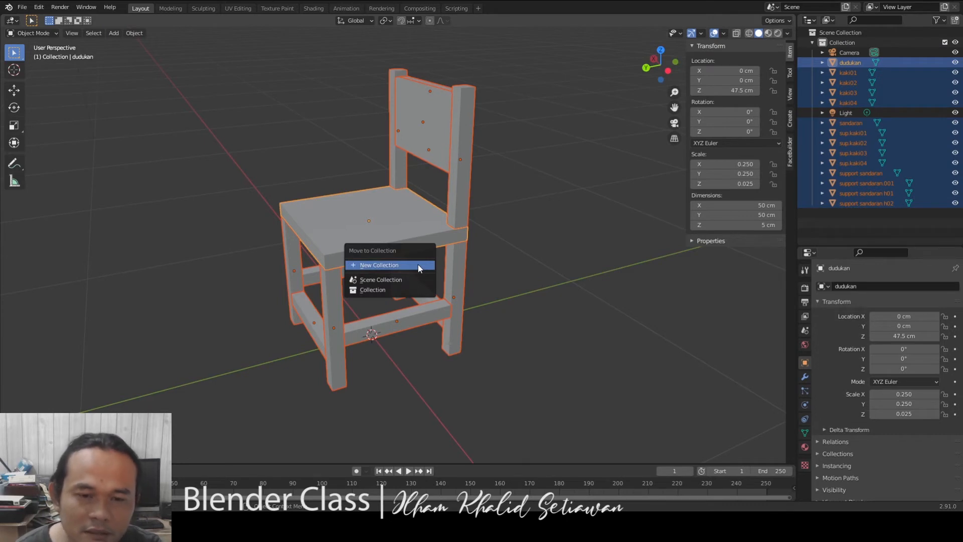
click(417, 264)
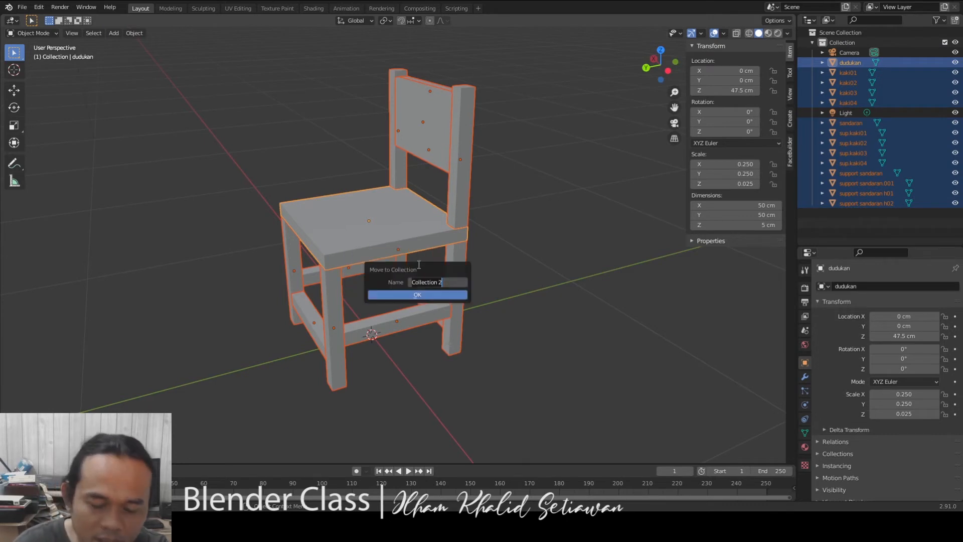
text(kurs)
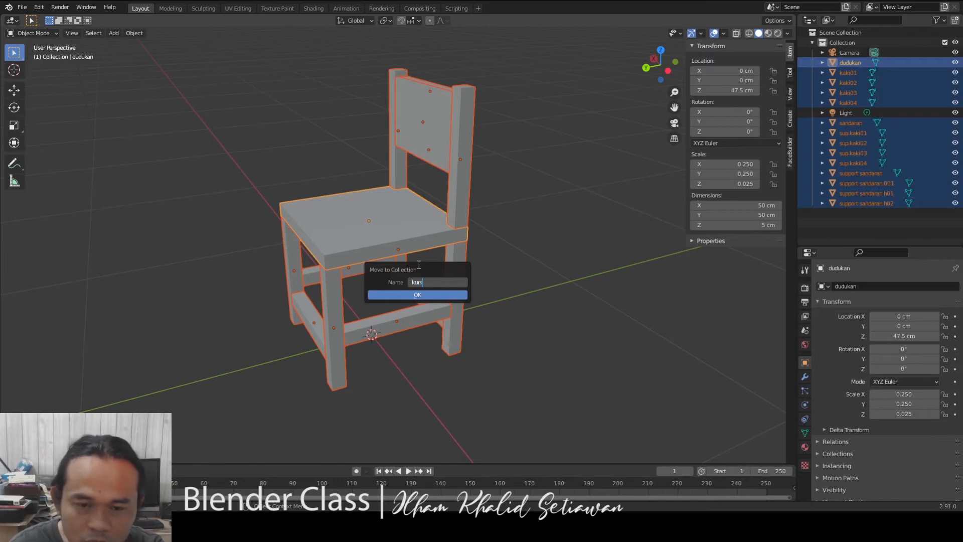
text(i)
key(Return)
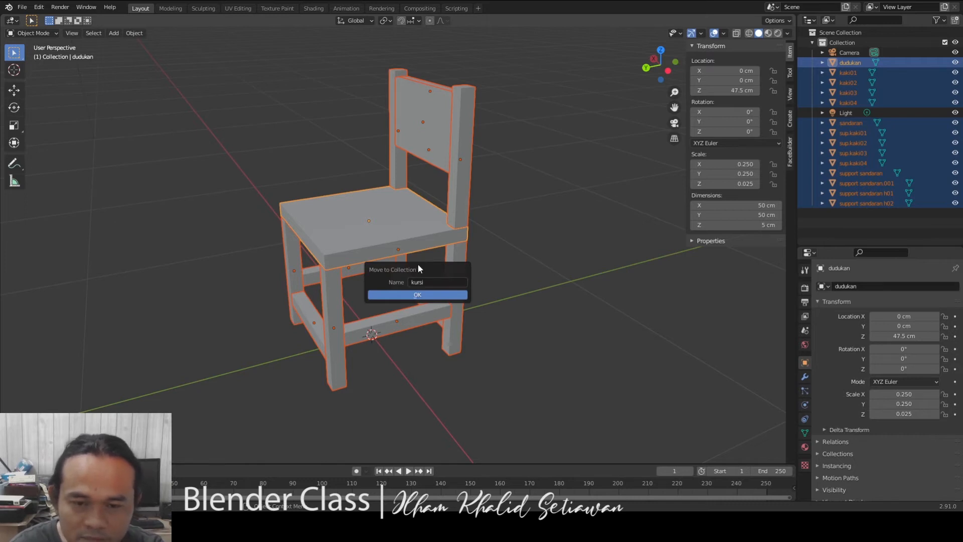
click(424, 294)
click(513, 284)
scroll(387, 224, down, 5)
scroll(395, 255, up, 3)
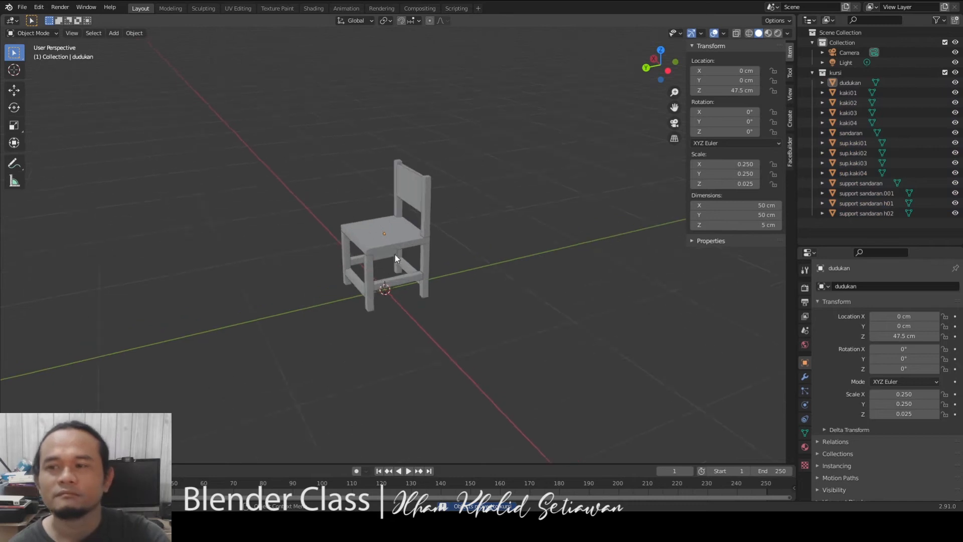
Select the kursi collection and collapse it in the scene's object list.
click(387, 221)
middle_drag(388, 221, 409, 234)
click(543, 216)
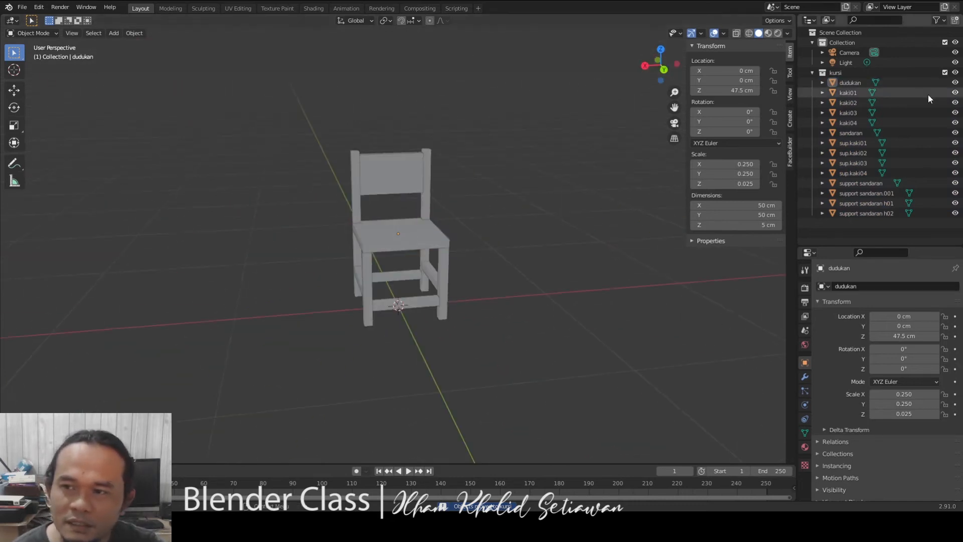
click(841, 73)
click(813, 72)
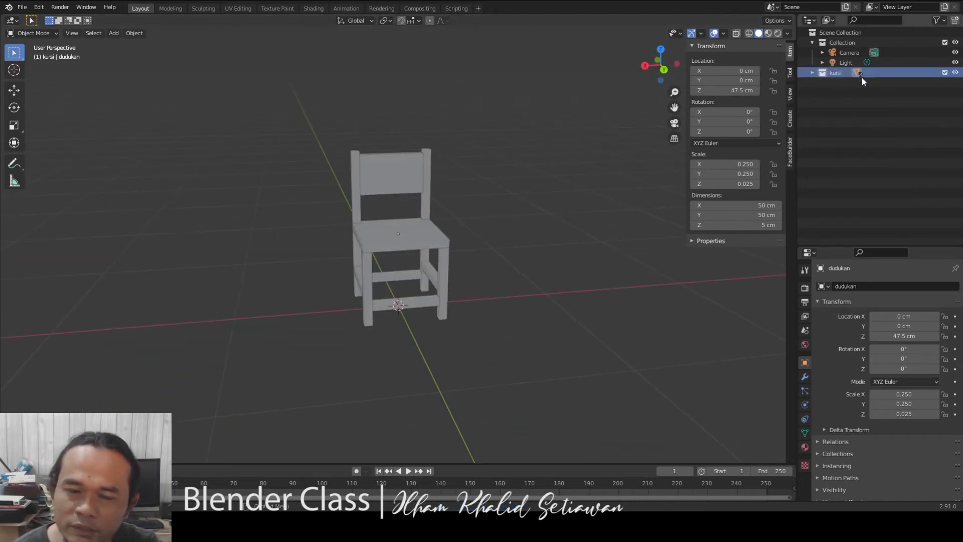
Add a collection instance of kursi to the scene.
shift+middle_drag(511, 267, 432, 239)
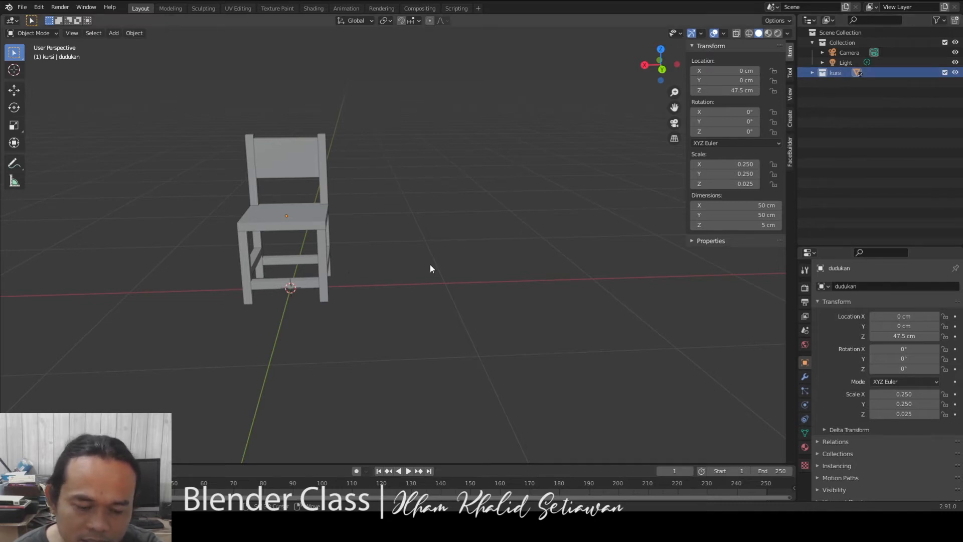
key(shift+a)
mouse_move(429, 264)
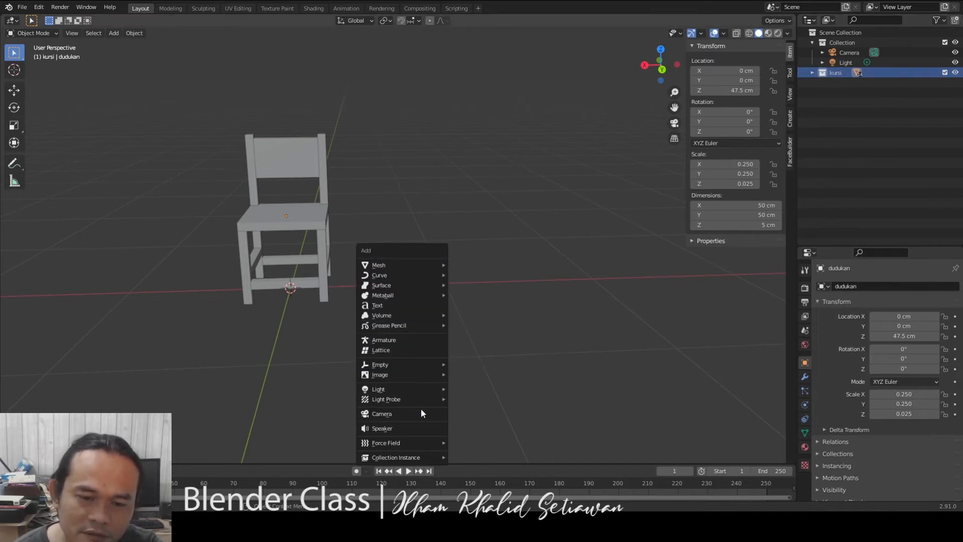
mouse_move(402, 456)
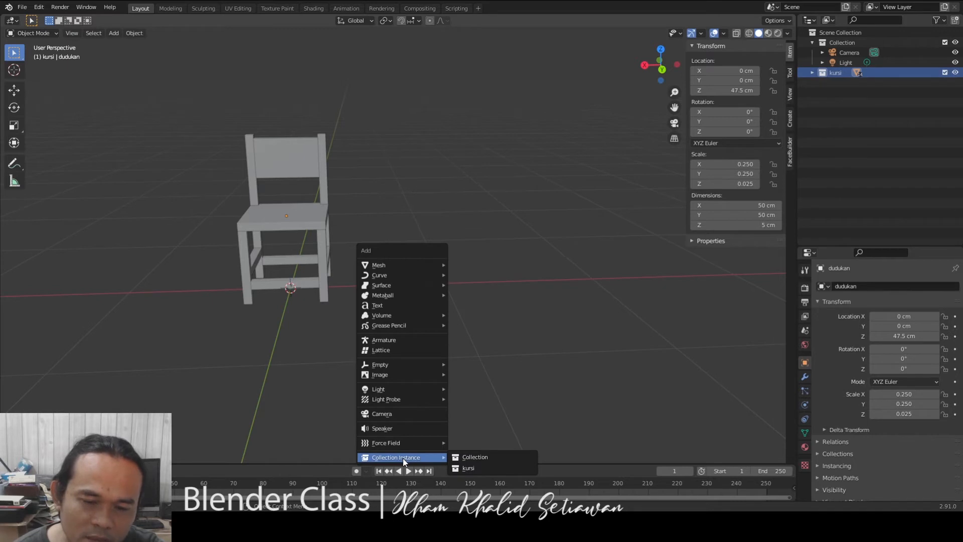
click(468, 467)
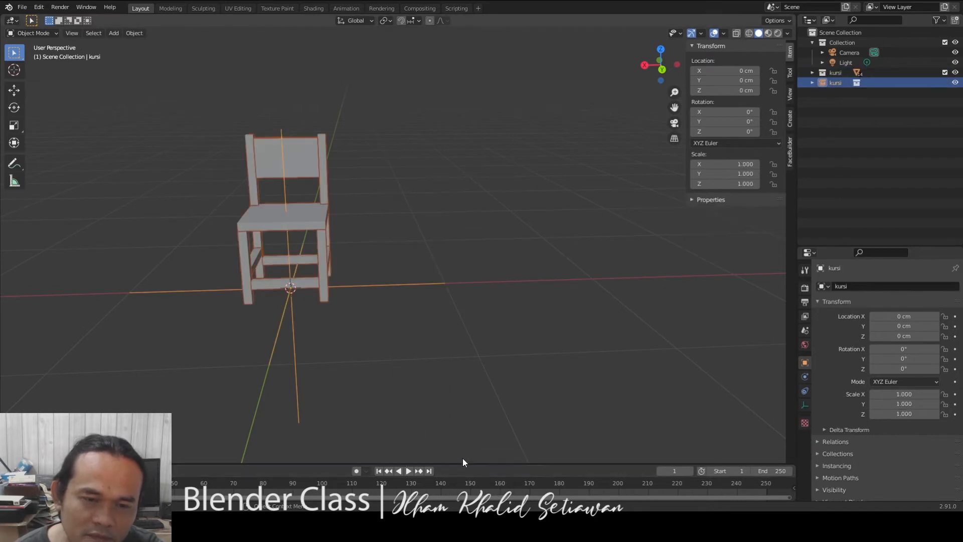
Move the kursi instance about 70 cm along negative X, beside the original chair, and deselect it.
key(g)
key(x)
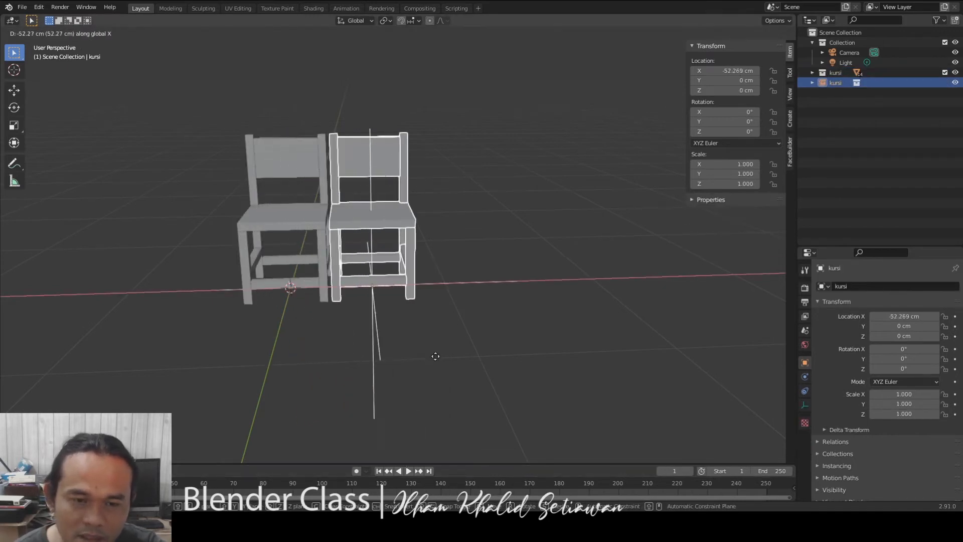
click(462, 363)
click(520, 354)
middle_drag(520, 354, 448, 251)
scroll(388, 277, up, 4)
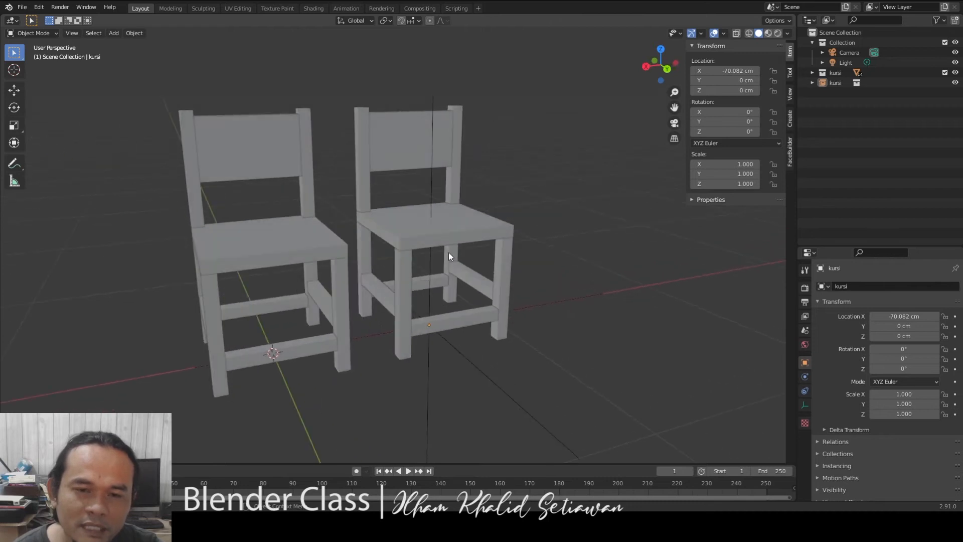
Try moving the original chair's seat, backrest panel and the sup.kaki03 leg support, cancelling each move and clearing the selection.
click(240, 245)
key(g)
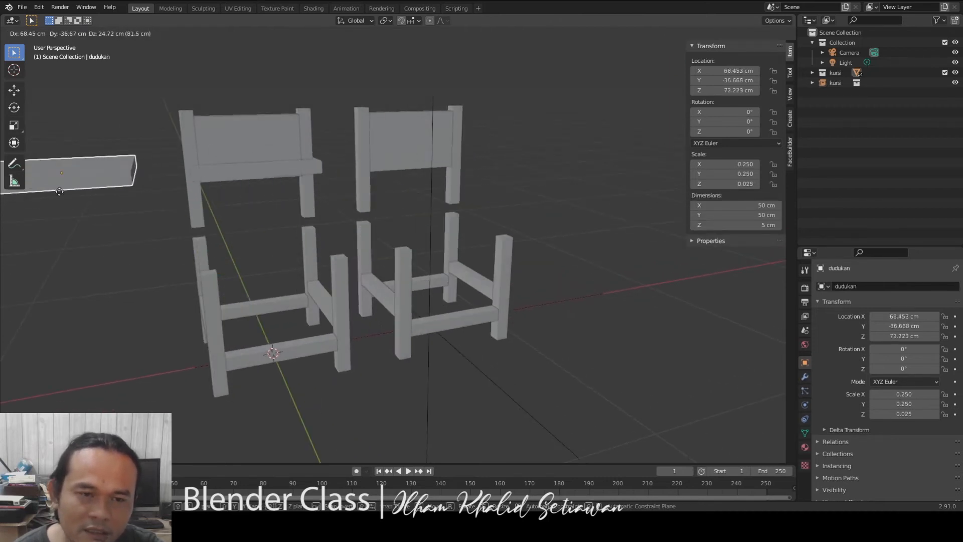
key(Escape)
click(226, 156)
key(g)
key(Escape)
click(306, 359)
key(g)
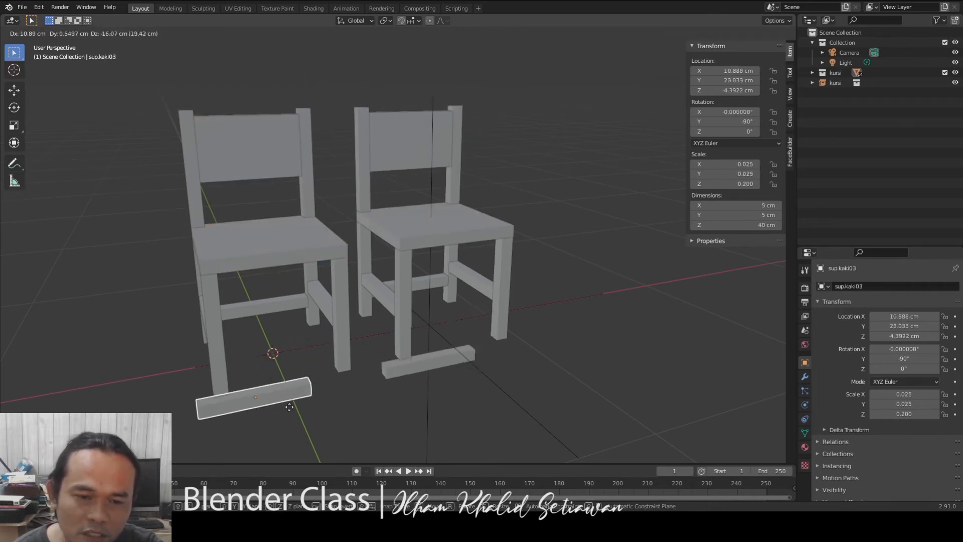
key(Escape)
click(375, 396)
Select the instanced chair to inspect it as a single object and clear the selection.
middle_drag(313, 293, 397, 264)
click(420, 203)
middle_drag(420, 204, 332, 206)
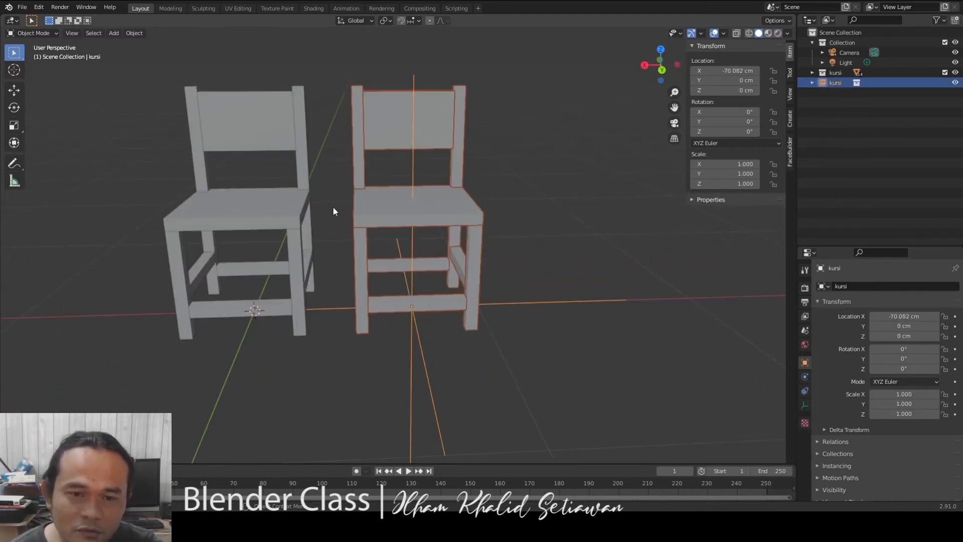
scroll(553, 279, down, 2)
click(559, 277)
Add a plane under the chairs as a floor and scale it up to about 479 cm square.
middle_drag(559, 278, 299, 246)
key(shift+a)
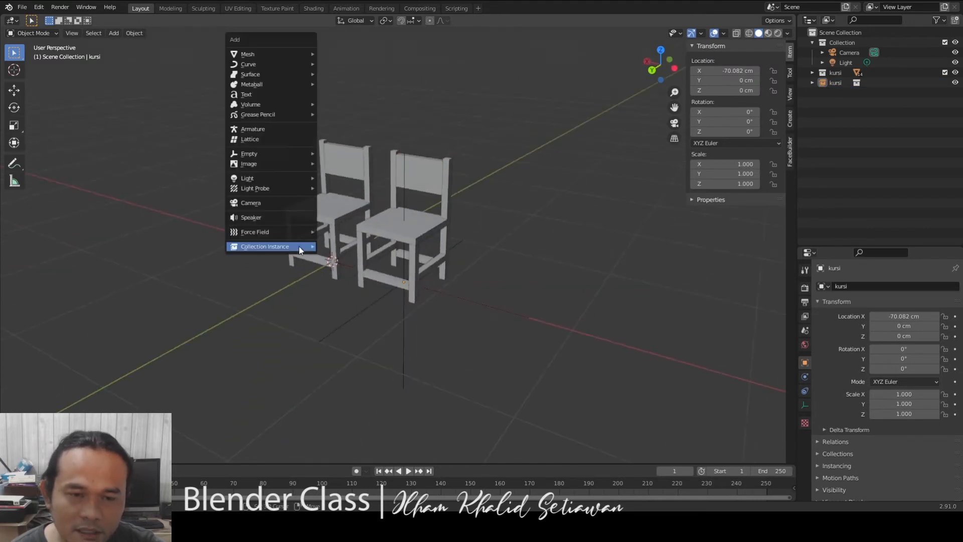
mouse_move(275, 54)
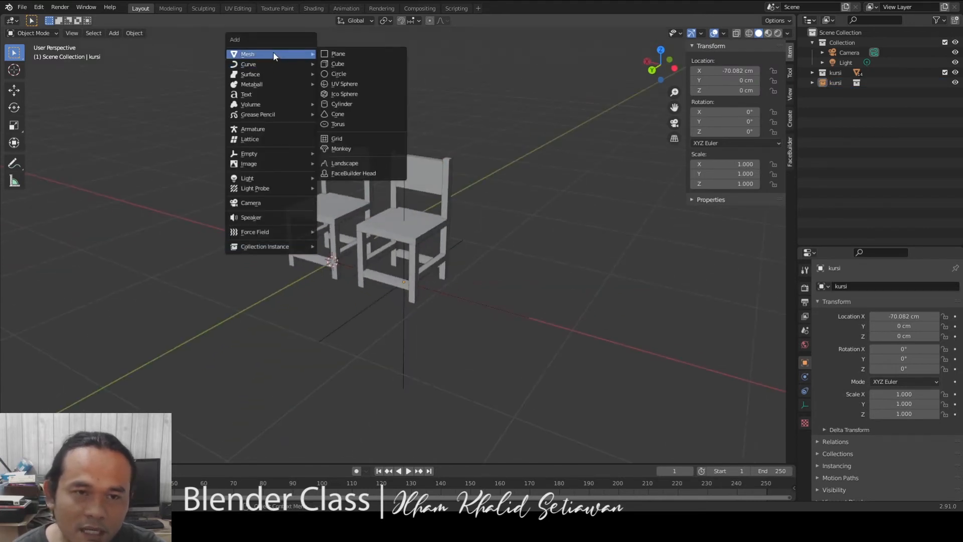
click(356, 53)
key(s)
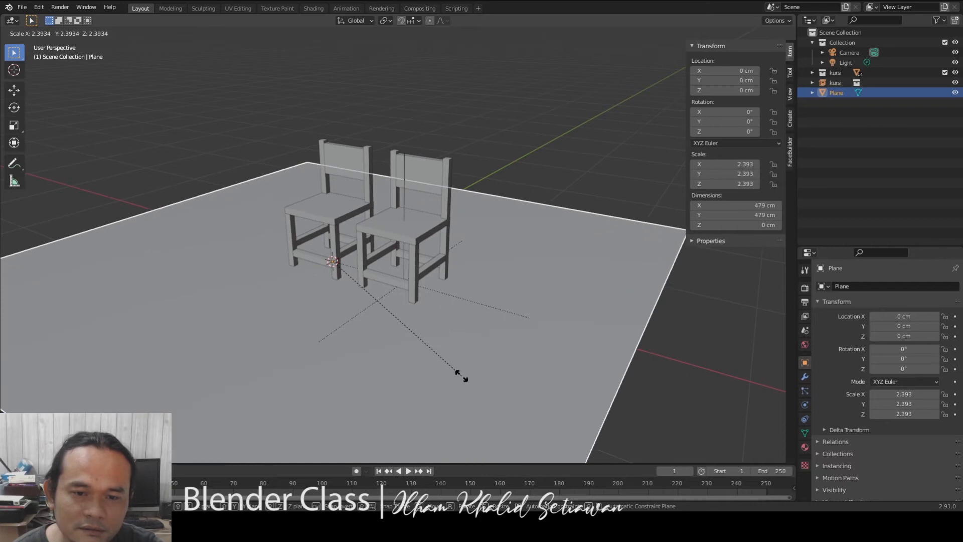
click(347, 326)
Examine in front view how the chair legs meet the floor plane.
middle_drag(347, 326, 468, 300)
key(KP_1)
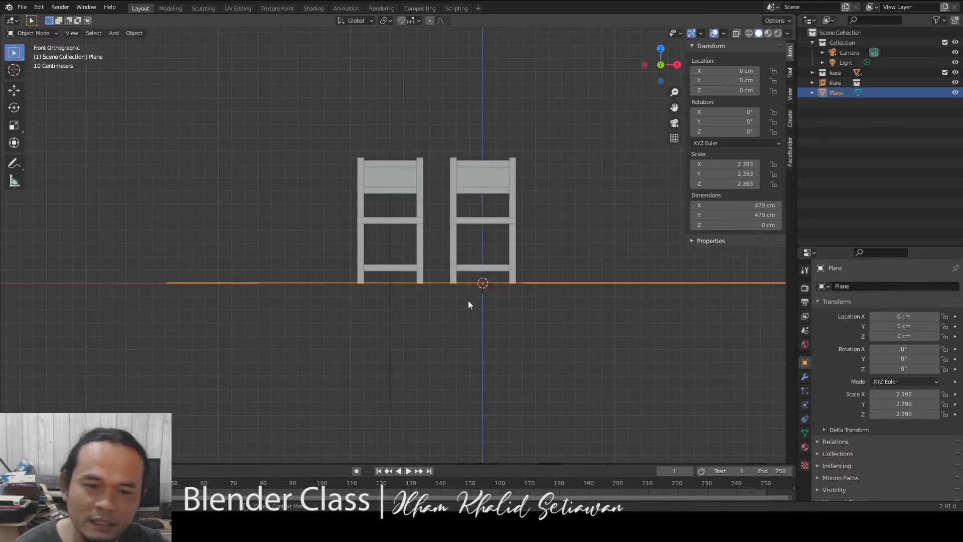
scroll(468, 300, up, 5)
scroll(467, 300, up, 5)
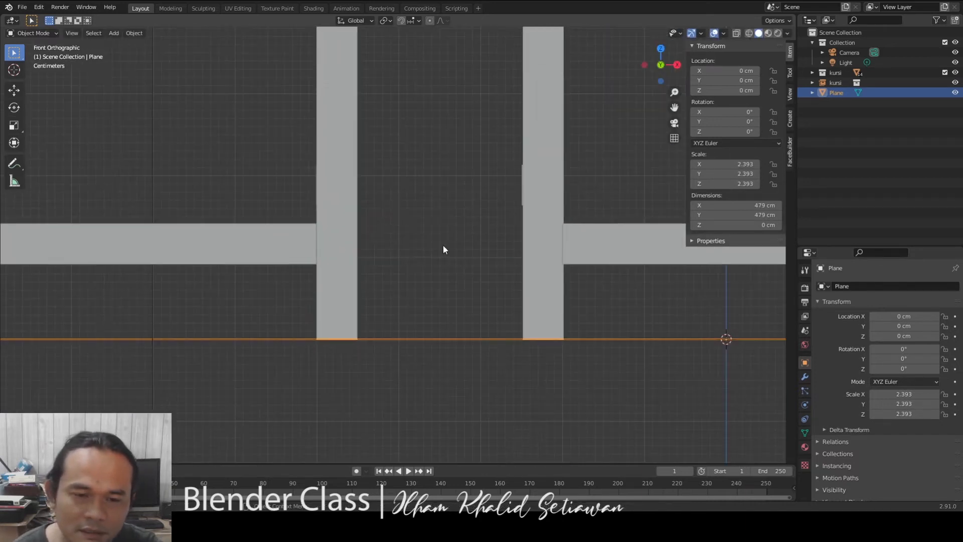
scroll(443, 249, up, 2)
scroll(444, 249, down, 6)
middle_drag(443, 250, 412, 288)
scroll(382, 288, up, 2)
scroll(383, 288, up, 1)
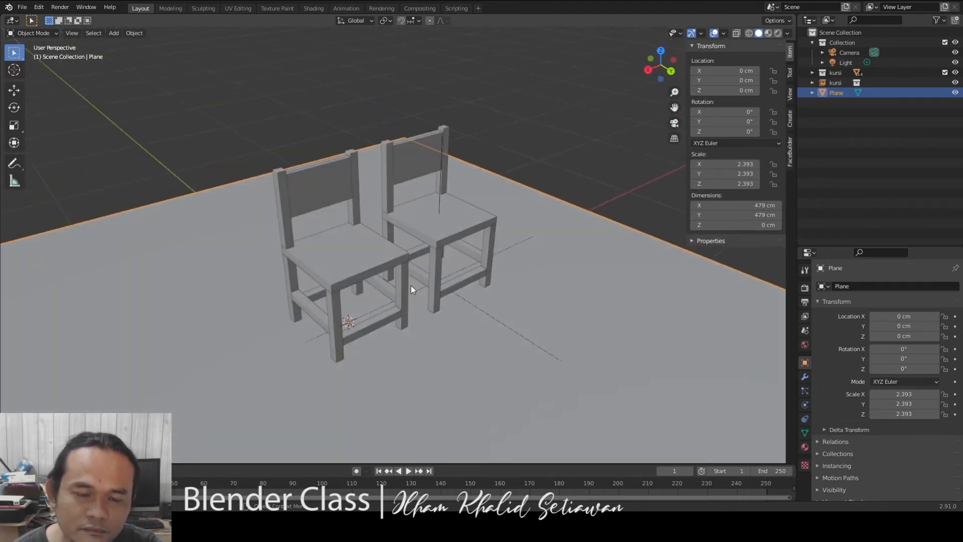
Switch the viewport to Rendered shading and deselect the floor plane.
key(z)
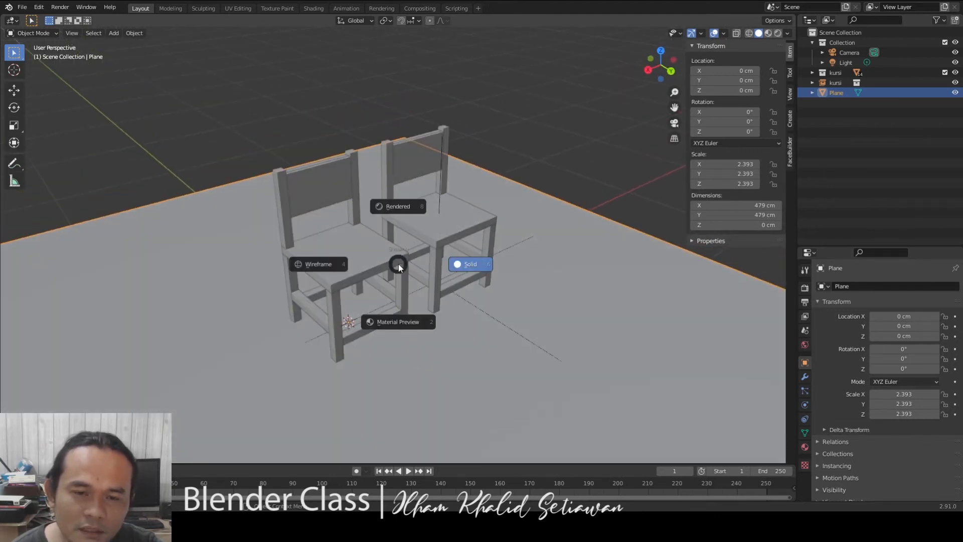
click(399, 208)
middle_drag(399, 208, 405, 278)
middle_drag(307, 268, 558, 157)
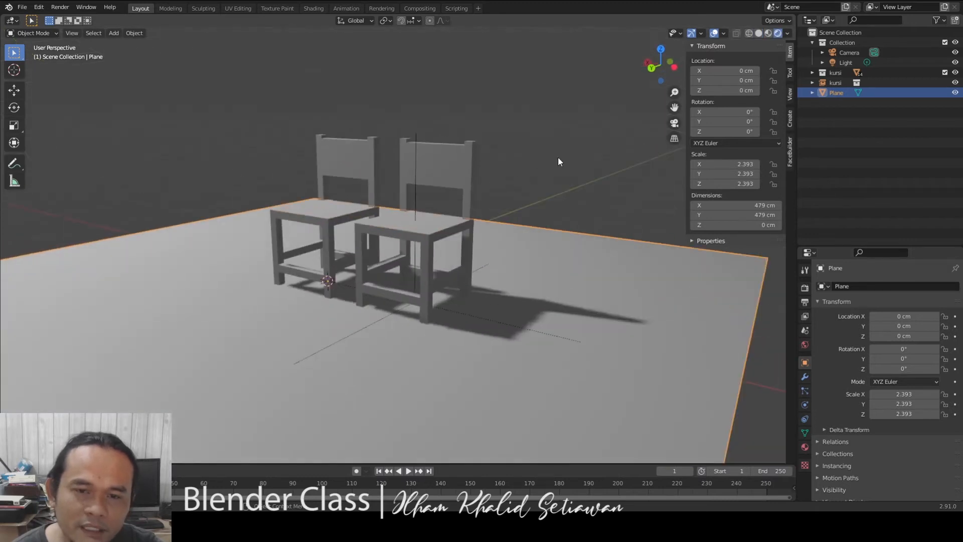
click(559, 155)
mouse_move(534, 223)
middle_down()
mouse_move(493, 226)
mouse_move(598, 228)
middle_up()
key(z)
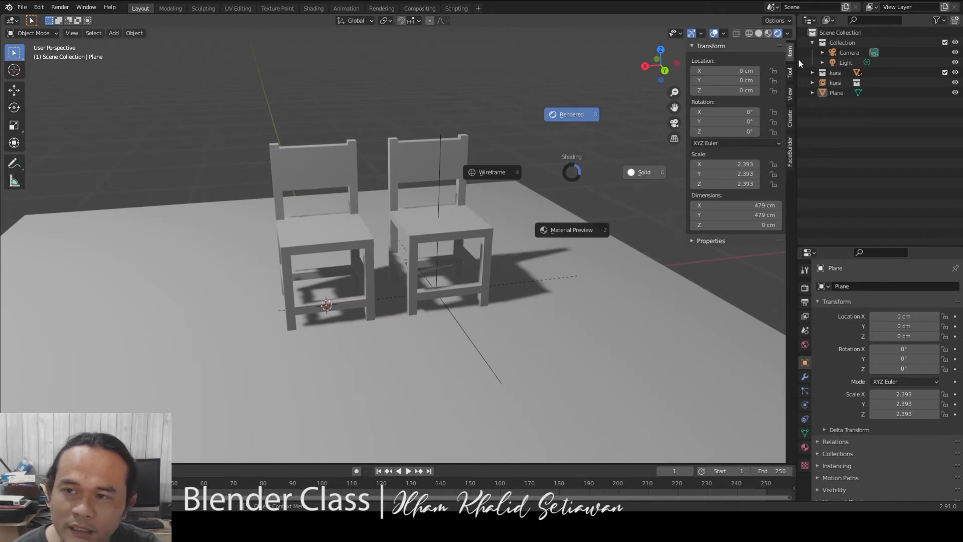
click(598, 102)
Move the light closer to the chairs, to about X 283, Y 288, Z 330 cm.
middle_drag(438, 272, 336, 261)
scroll(370, 281, down, 3)
scroll(274, 173, down, 3)
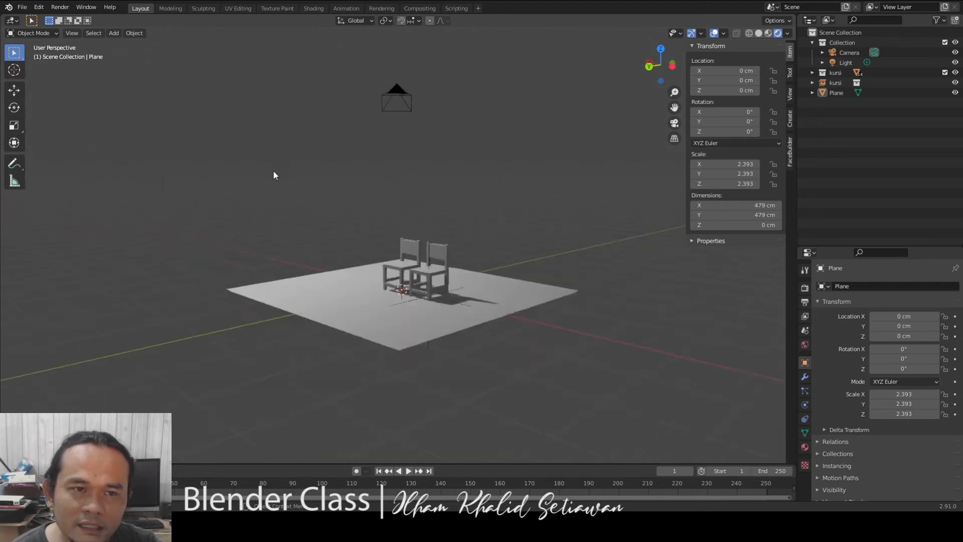
middle_drag(274, 173, 277, 102)
scroll(277, 102, down, 2)
click(265, 34)
middle_drag(265, 34, 308, 131)
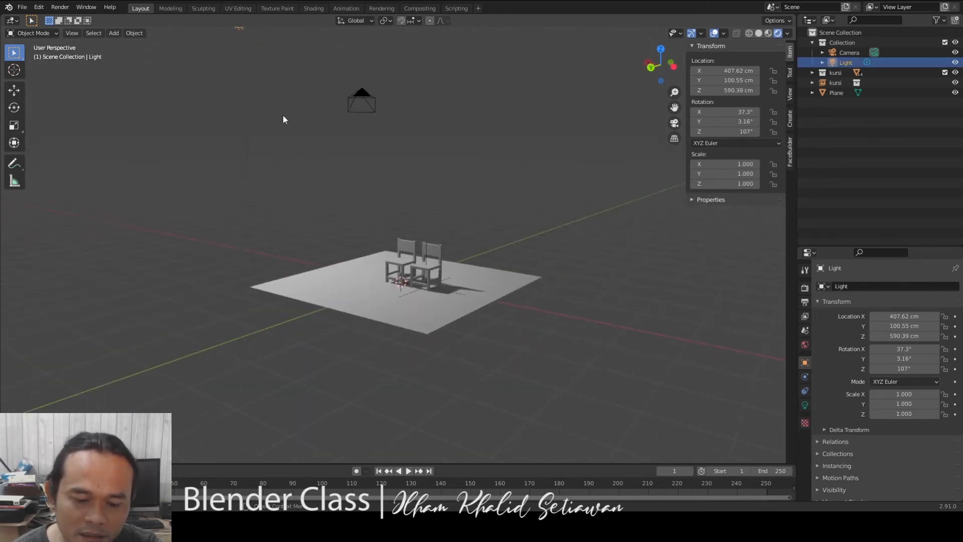
key(g)
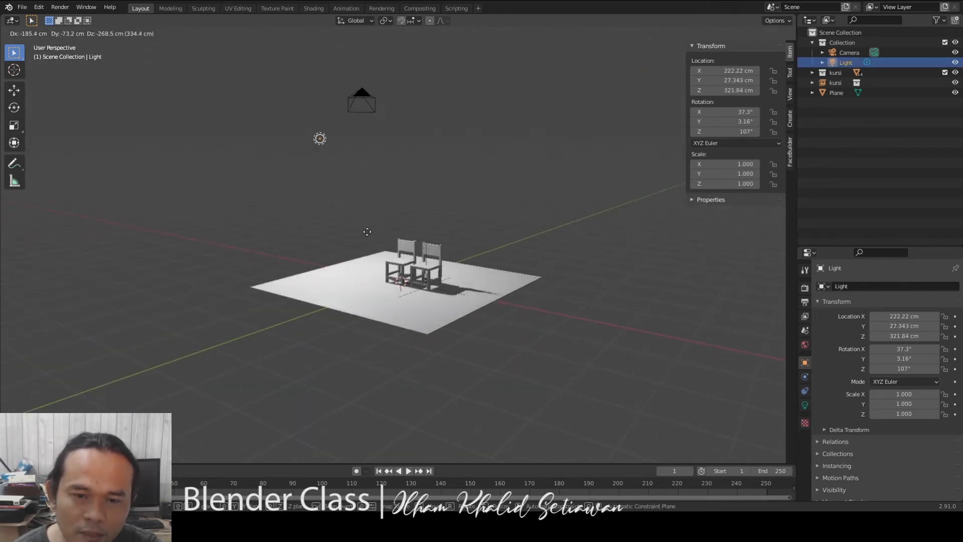
middle_drag(283, 216, 391, 284)
click(419, 313)
middle_drag(419, 314, 395, 305)
Duplicate the light and place the copy on the chairs' other side at about X -248, Y 158, Z 279 cm.
key(KP_5)
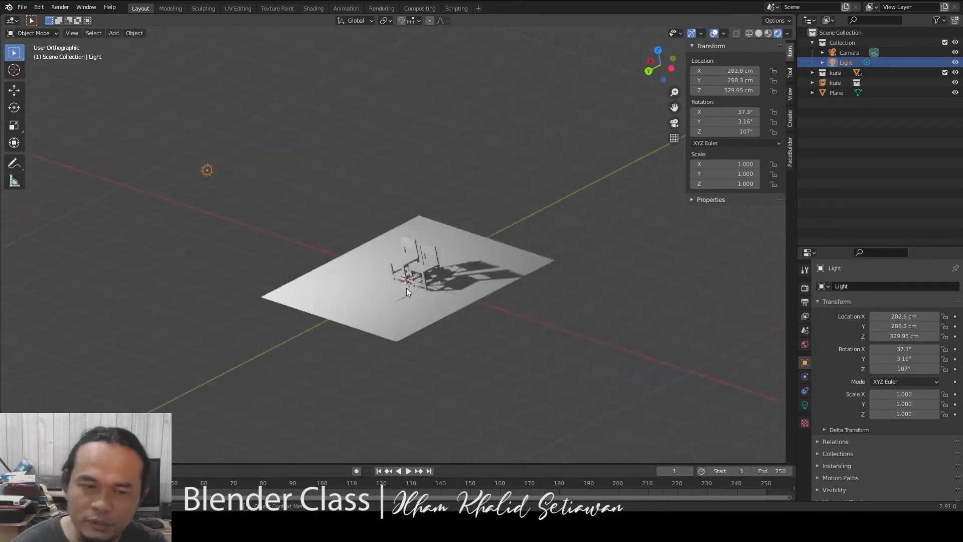
key(KP_7)
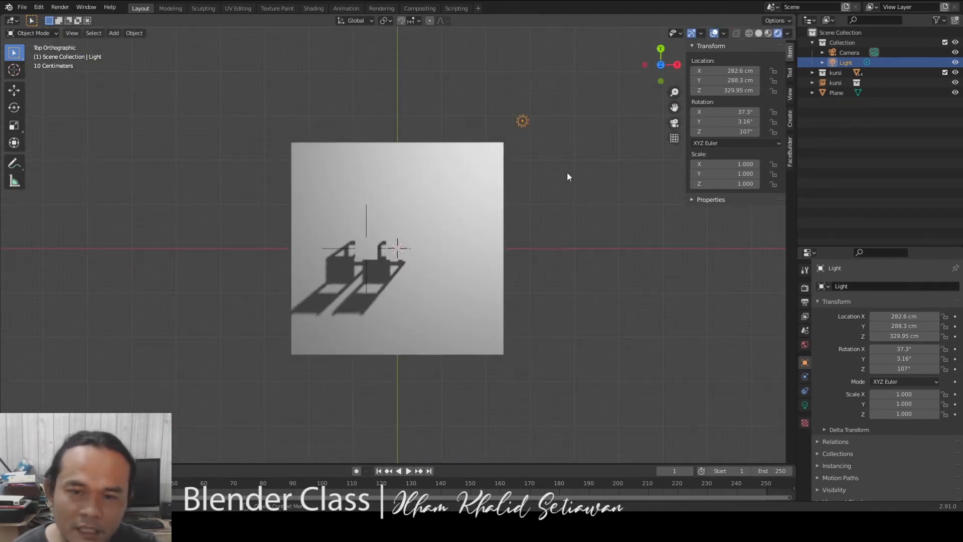
key(shift+d)
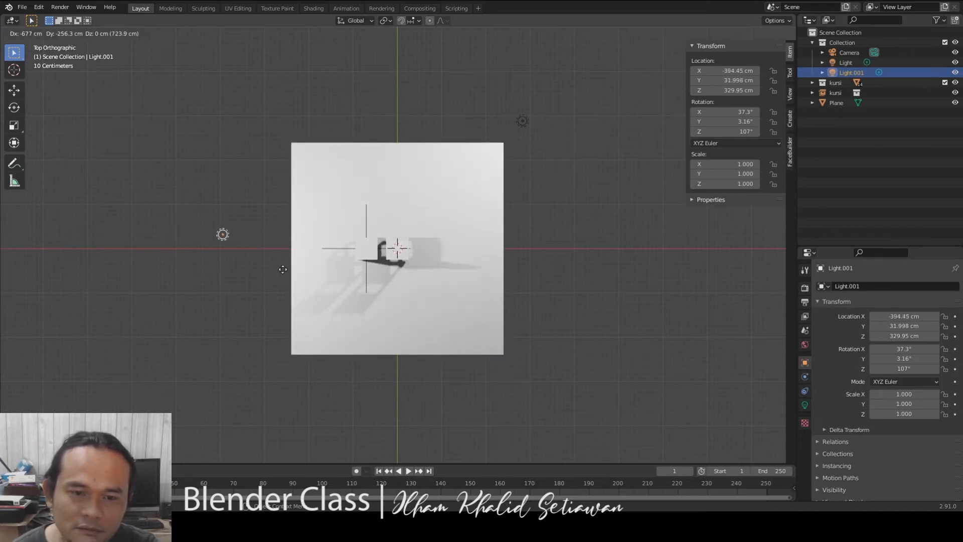
click(277, 241)
middle_drag(246, 295, 476, 208)
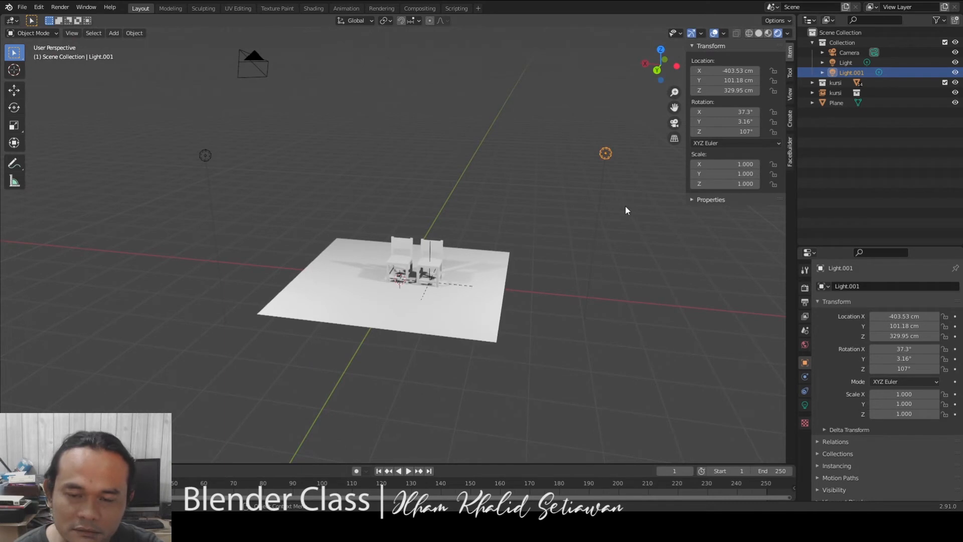
key(g)
click(526, 236)
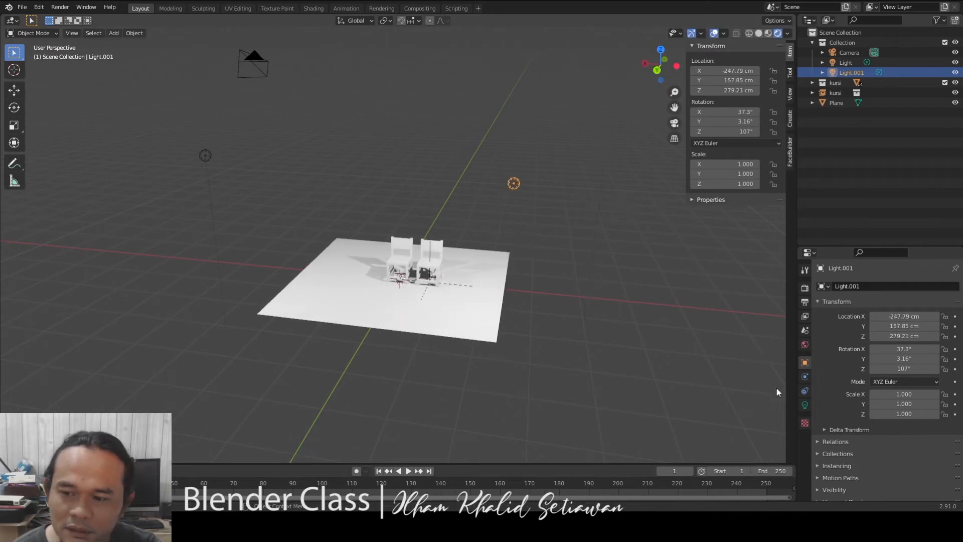
Set the power of the duplicated light to 100 W.
click(804, 405)
click(914, 352)
key(ctrl+a)
text(100)
key(Return)
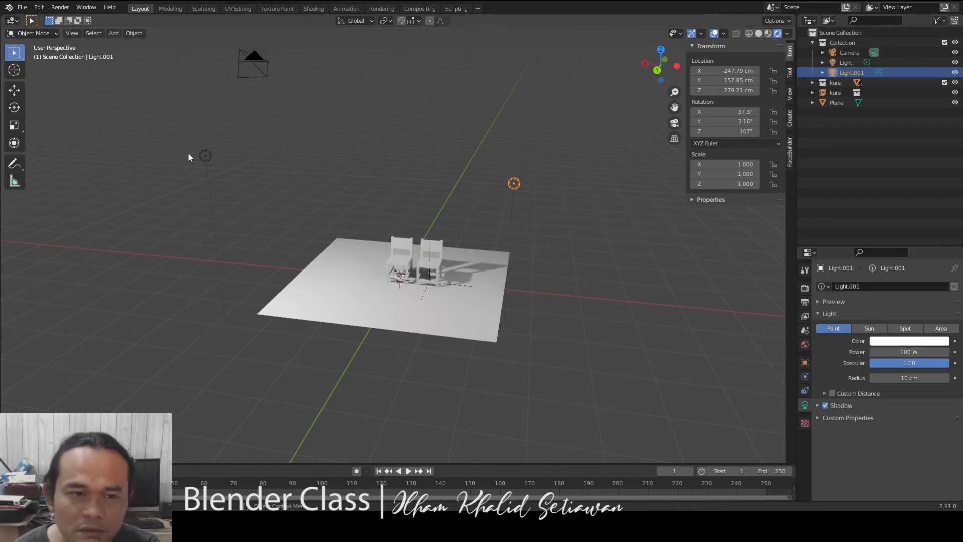
Set the power of the original light to 200 W.
click(206, 157)
click(899, 351)
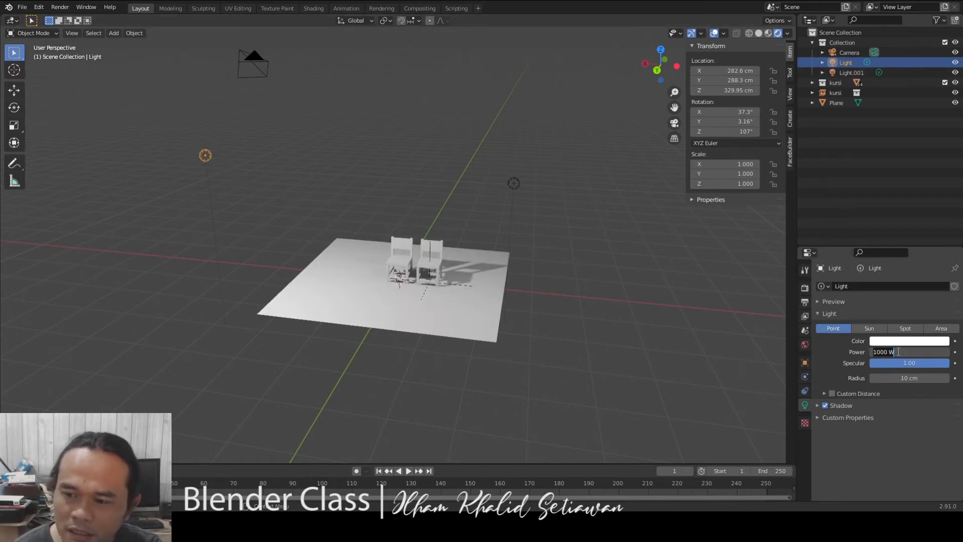
key(ctrl+a)
text(200)
key(Return)
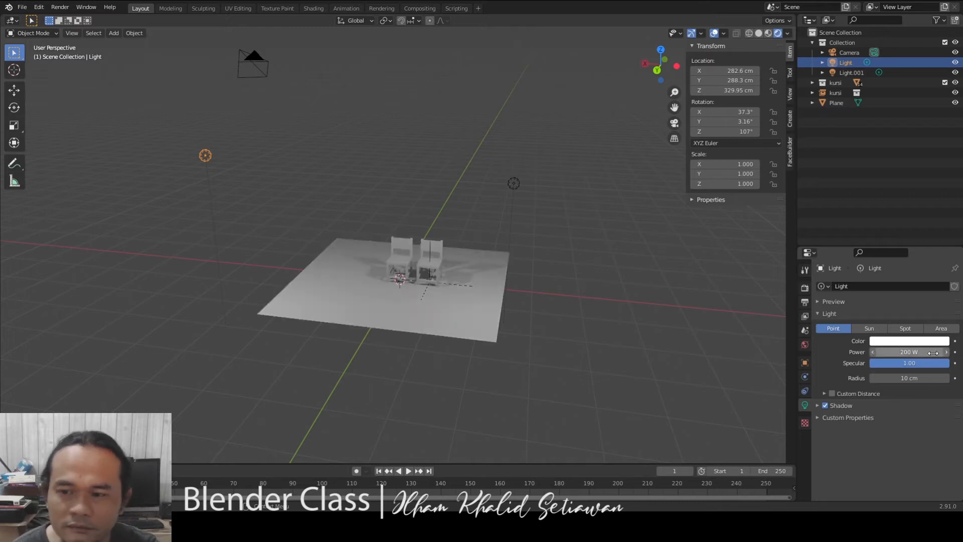
Set the power of the duplicated light to 50 W.
click(512, 186)
click(910, 353)
key(ctrl+a)
text(50)
key(Return)
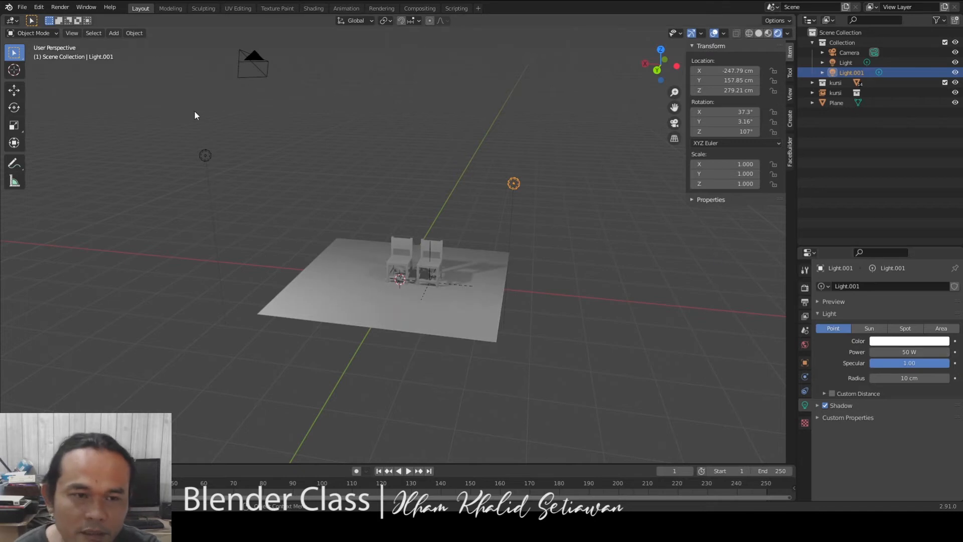
Move the point light beside the camera closer to the chairs and set its power to 500 W.
click(206, 156)
key(g)
click(292, 192)
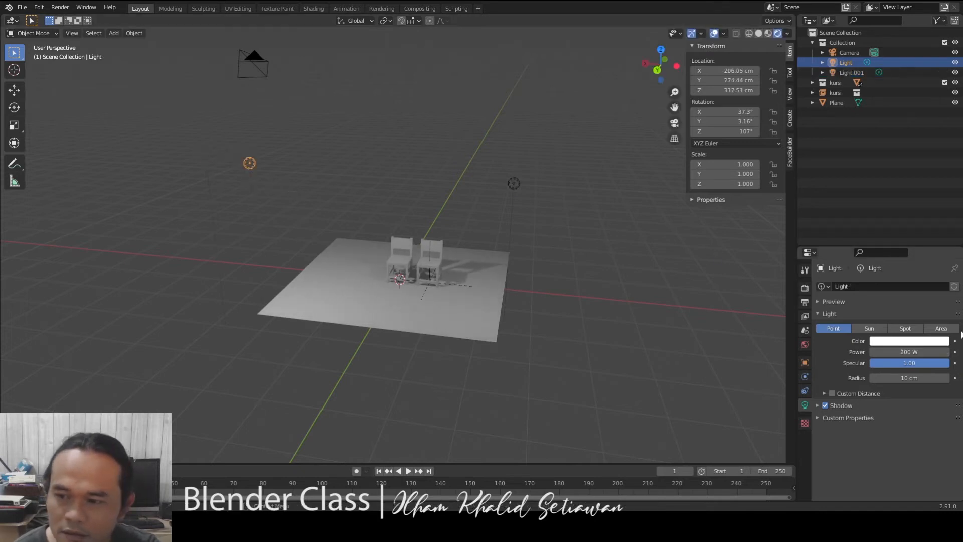
click(909, 351)
text(500)
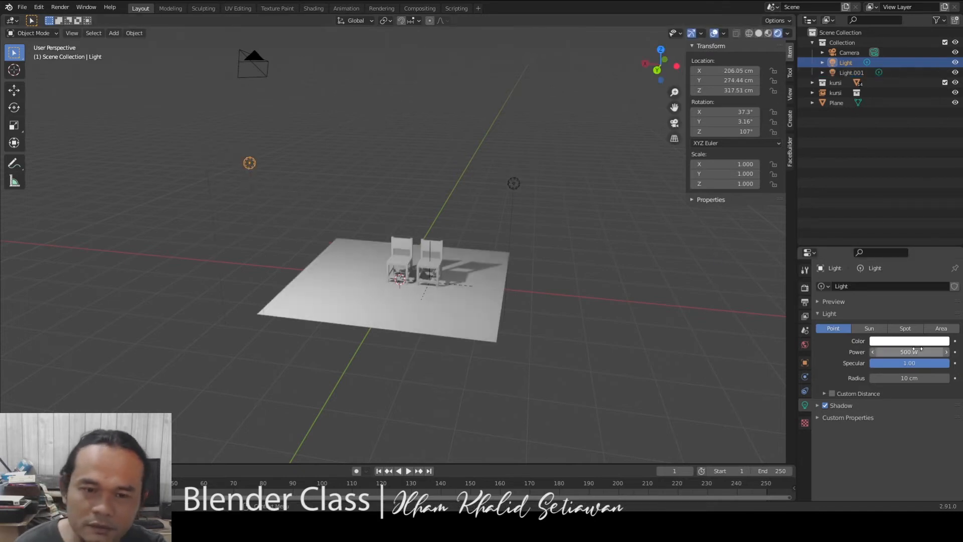
key(Return)
Move the 500 W light nearer the chairs, to about X 180, Y 151, Z 261 cm.
middle_drag(449, 290, 492, 180)
click(547, 143)
key(g)
click(434, 231)
middle_drag(565, 328, 506, 293)
scroll(522, 266, up, 3)
shift+middle_drag(533, 251, 547, 199)
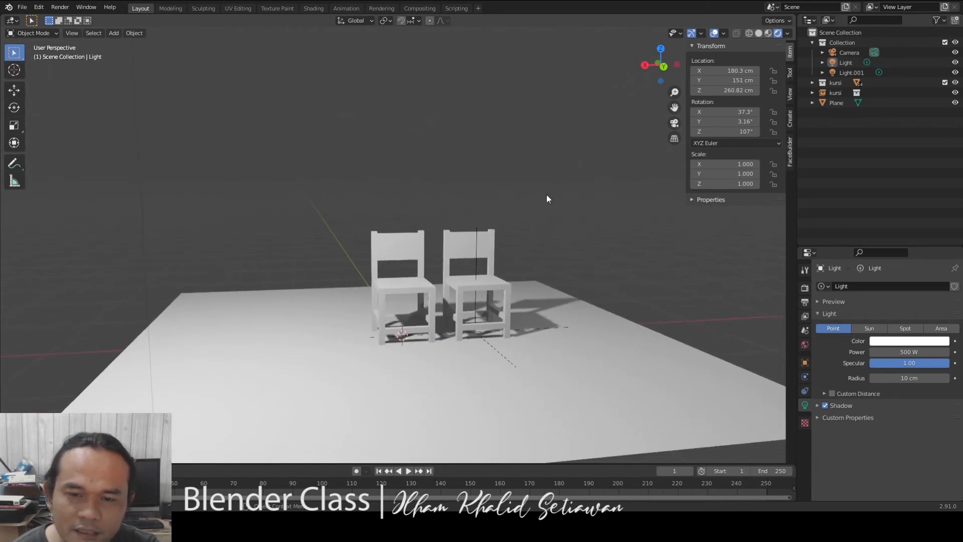
Examine the lighting and shadows on the duplicated chair and the original chair's seat from several angles.
click(464, 258)
middle_drag(597, 228, 571, 236)
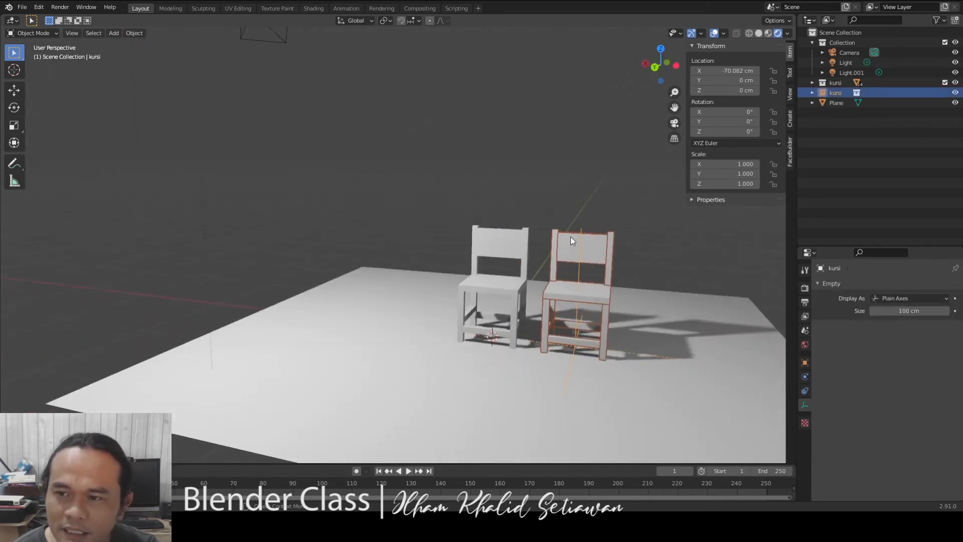
middle_drag(565, 179, 527, 177)
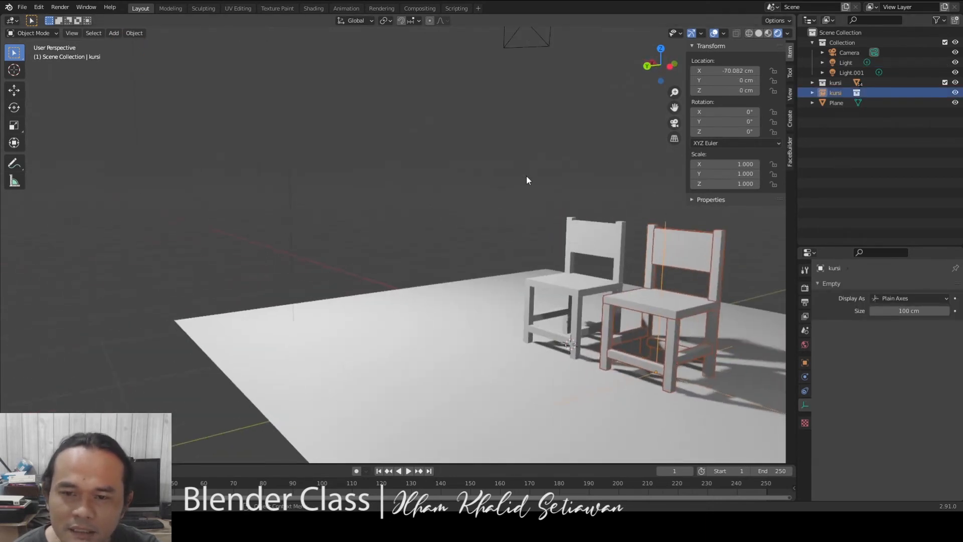
shift+middle_drag(598, 264, 333, 261)
scroll(558, 282, down, 2)
scroll(520, 258, up, 4)
scroll(333, 262, up, 2)
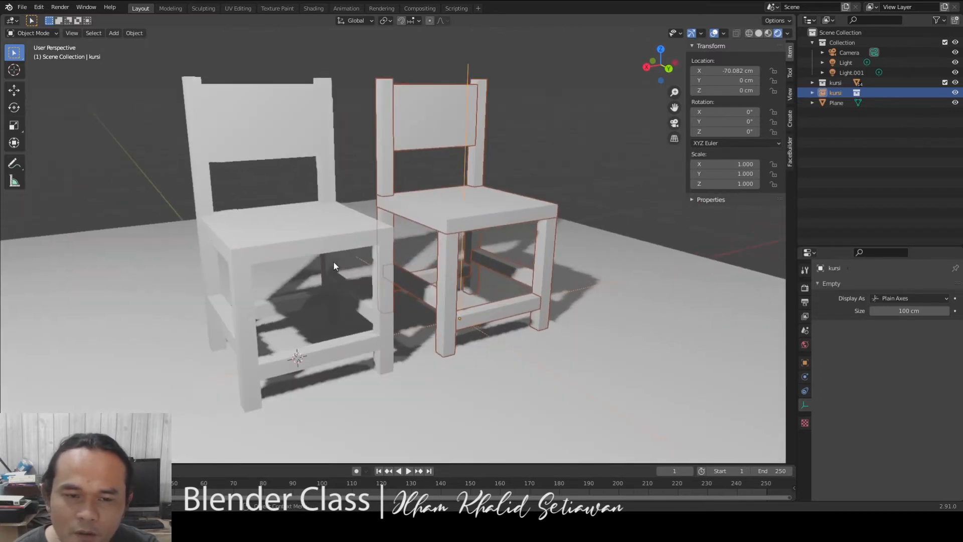
click(311, 239)
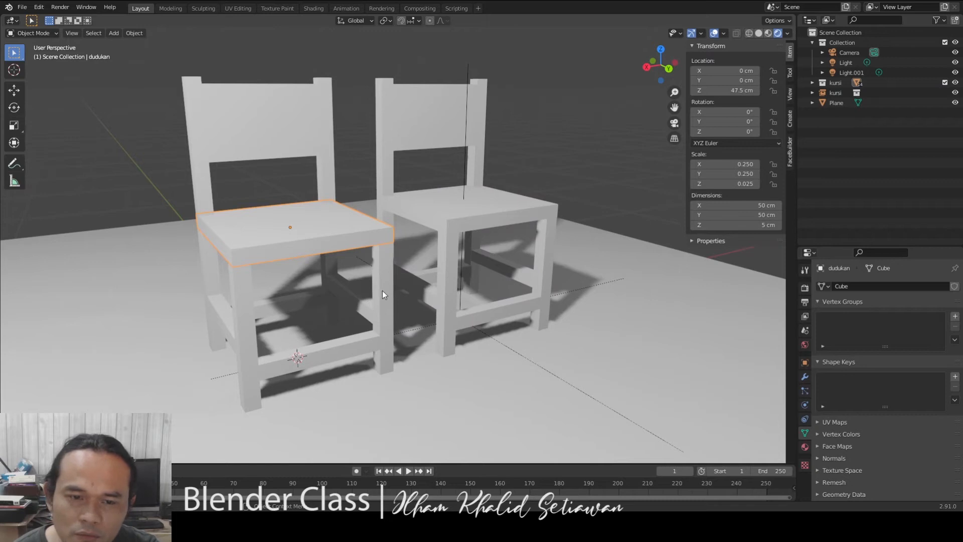
scroll(342, 235, down, 6)
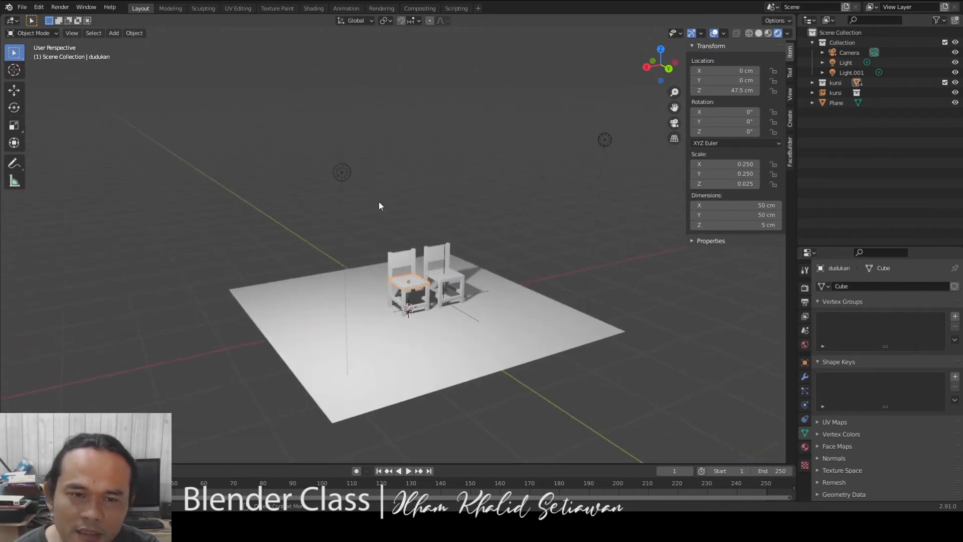
Bring the 500 W light closer over the floor plane, to about X 107, Y 137, Z 226 cm.
click(342, 172)
middle_drag(342, 172, 422, 210)
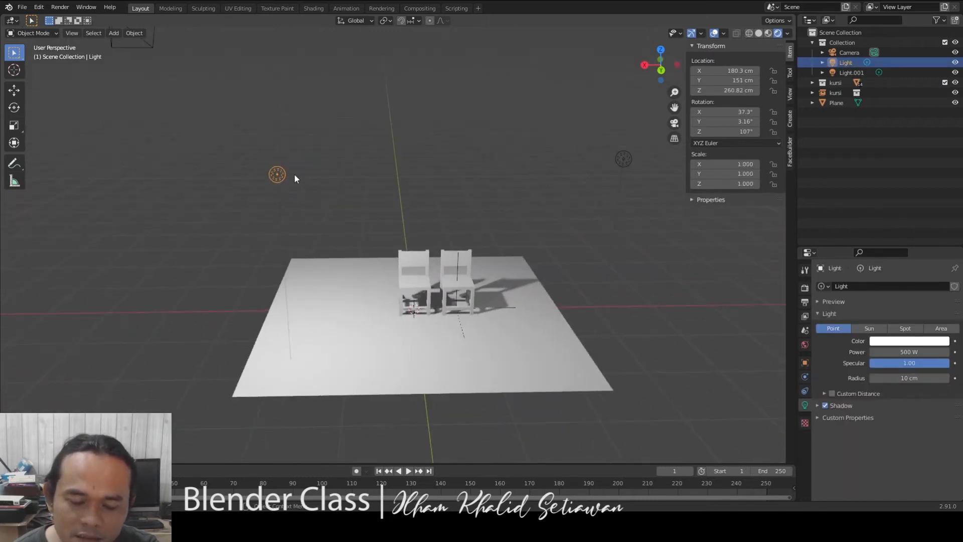
key(g)
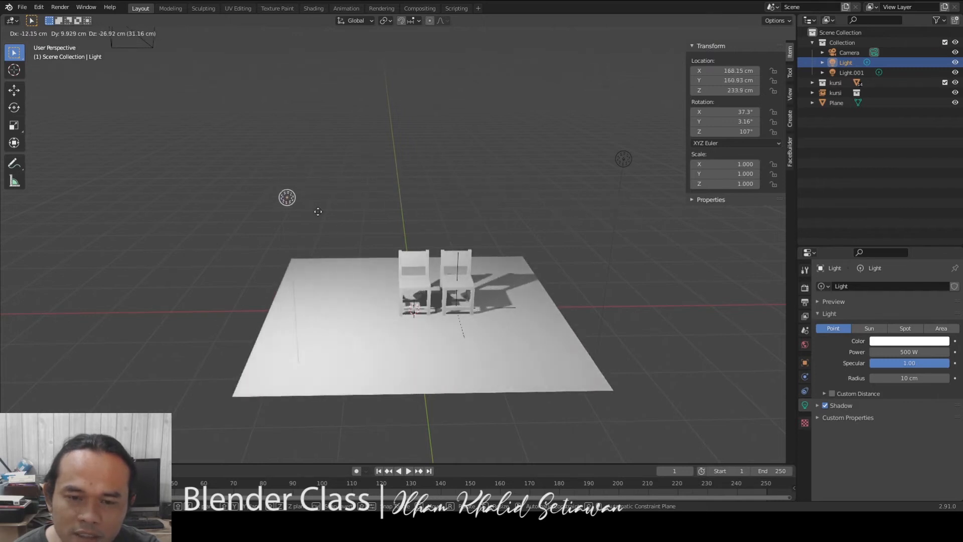
click(368, 220)
middle_drag(357, 242, 462, 267)
key(g)
click(458, 290)
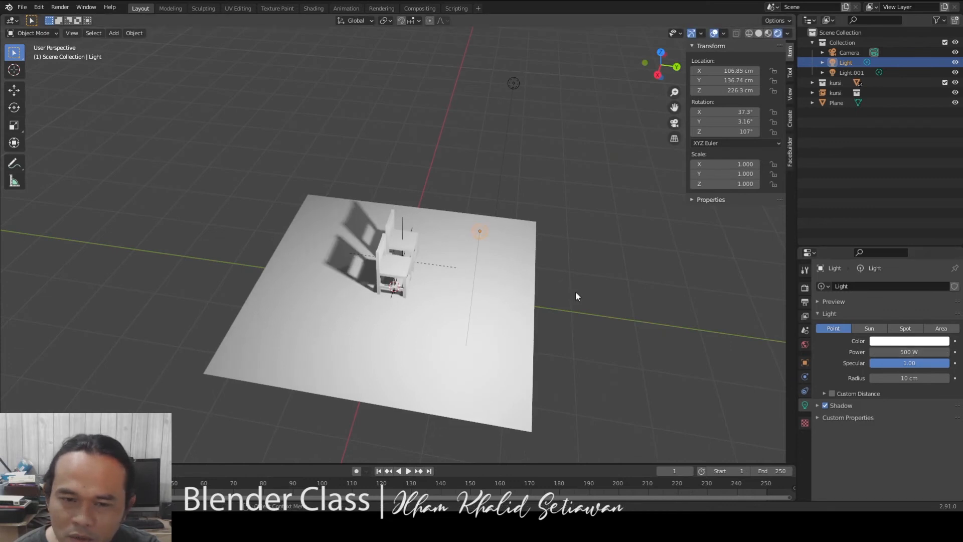
Reposition the 500 W light higher and farther from the chairs, at about X 199, Y 183, Z 300 cm.
middle_drag(576, 296, 534, 268)
key(g)
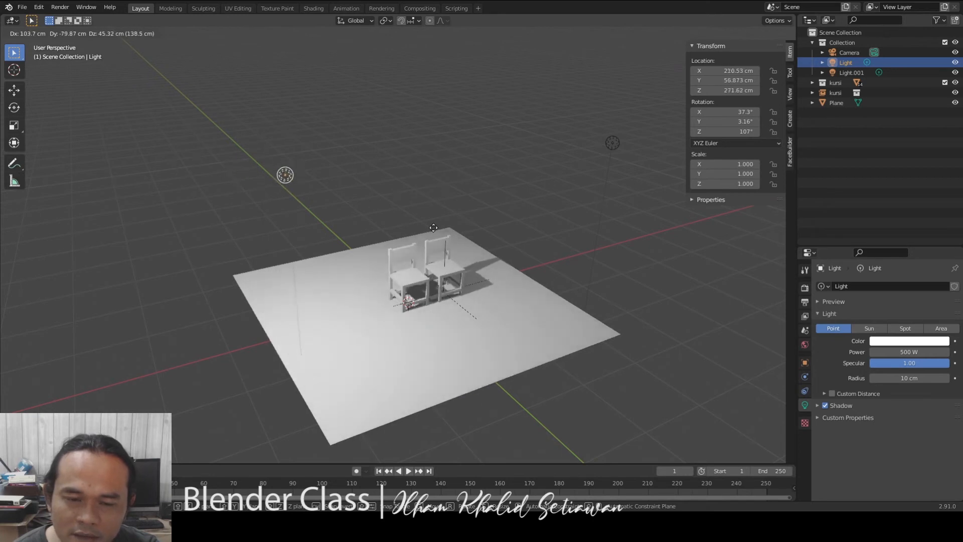
click(443, 216)
middle_drag(443, 216, 445, 273)
key(g)
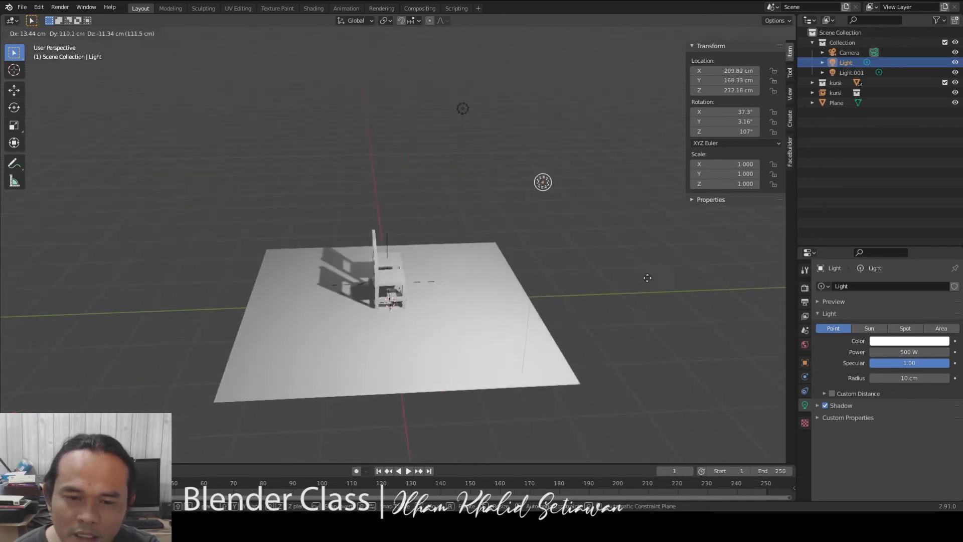
click(658, 256)
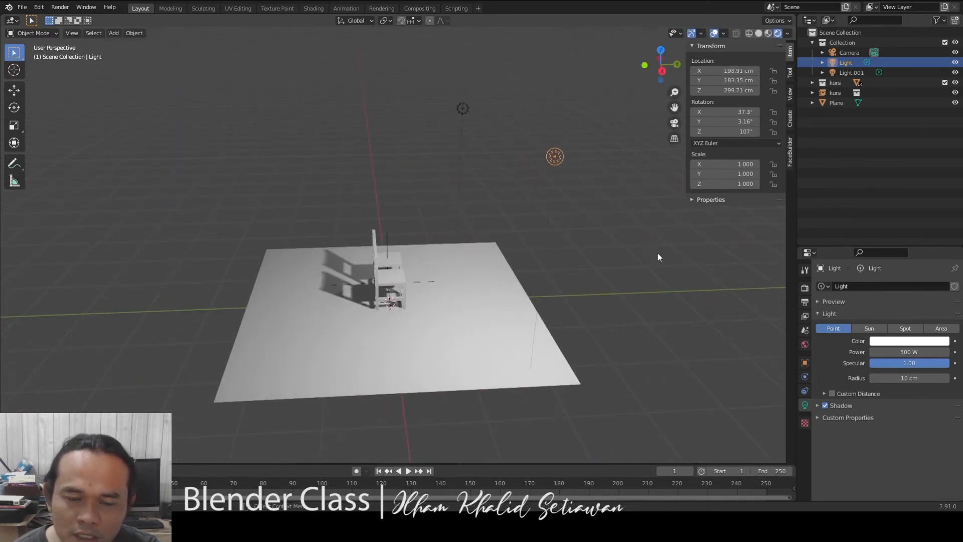
Examine the shadows under and behind both chairs from several angles and distances.
middle_drag(658, 253, 546, 318)
scroll(532, 355, up, 4)
shift+middle_drag(531, 355, 495, 263)
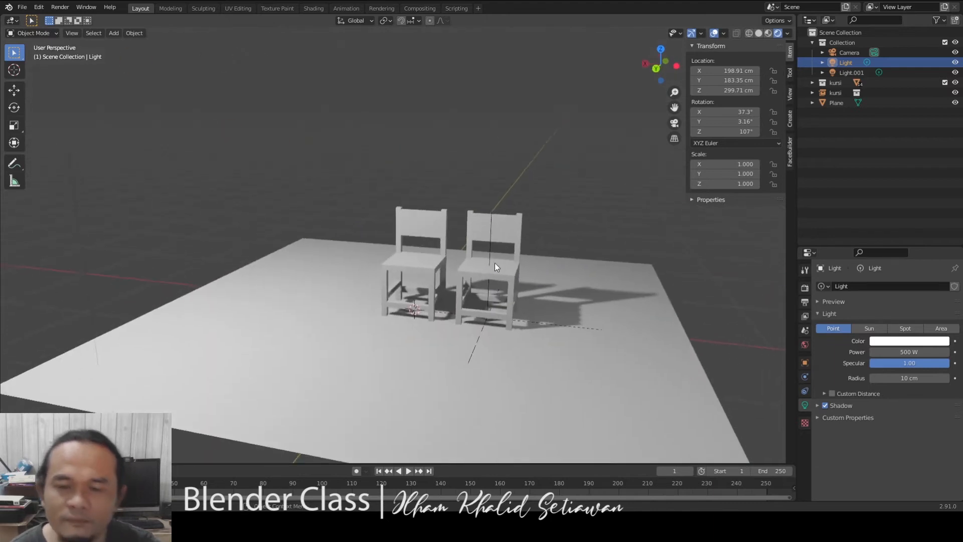
scroll(506, 296, up, 2)
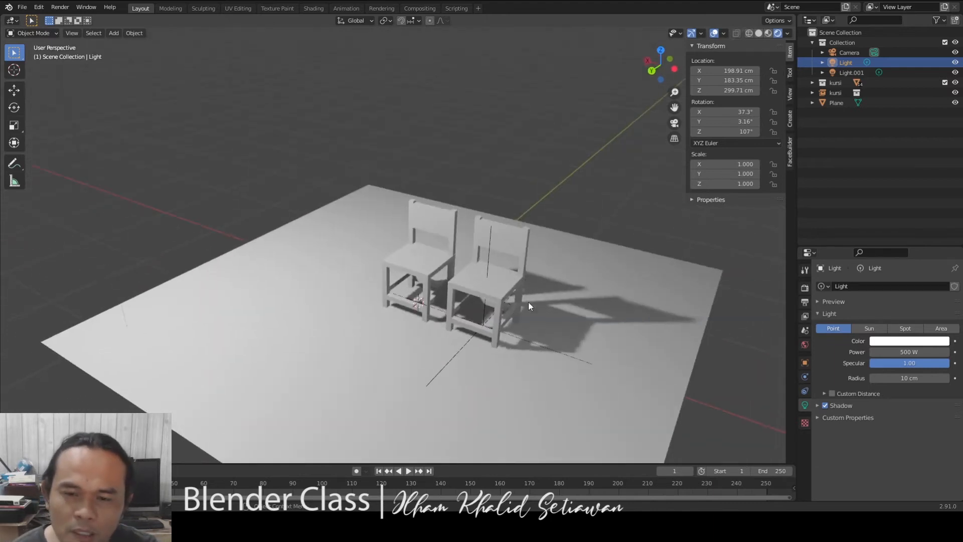
scroll(532, 298, up, 2)
scroll(523, 257, down, 1)
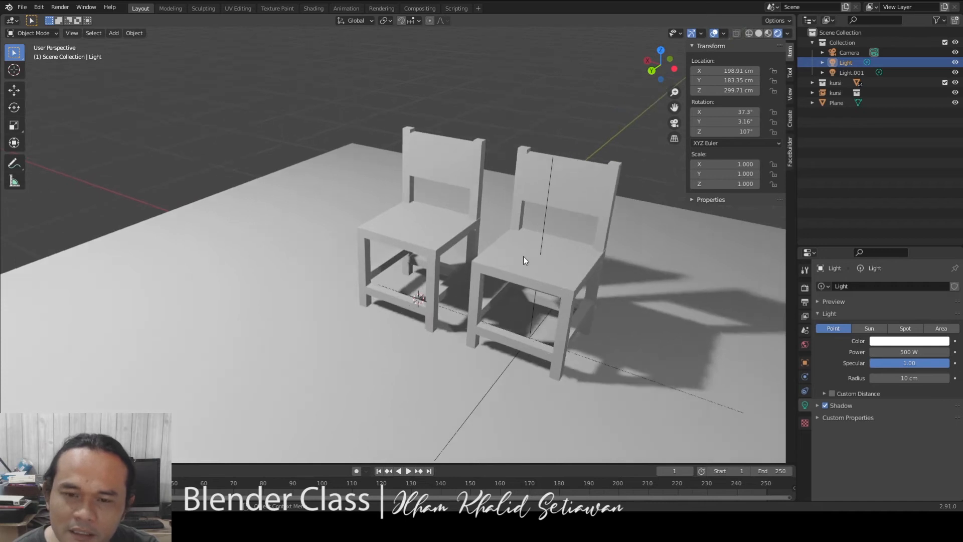
scroll(478, 250, down, 4)
middle_drag(477, 249, 521, 246)
scroll(462, 260, up, 3)
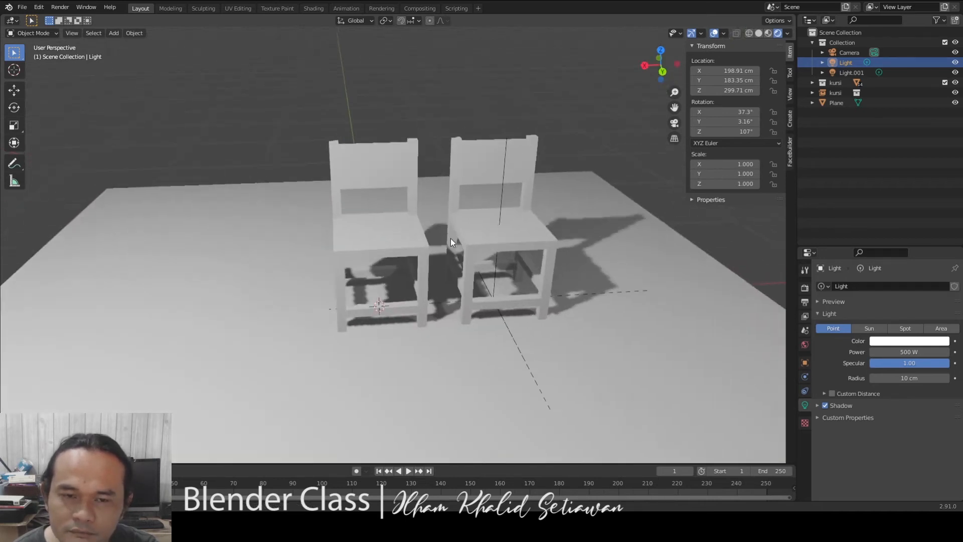
scroll(449, 260, up, 2)
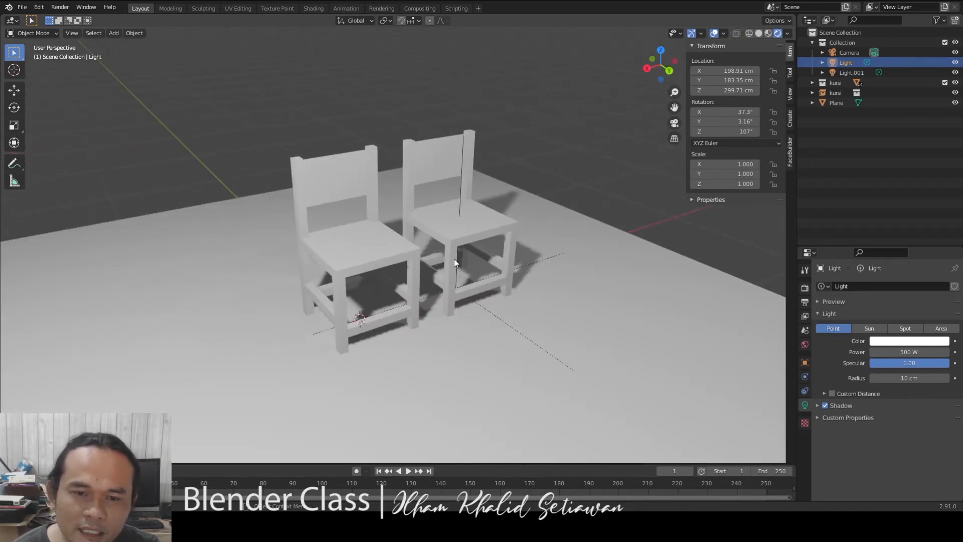
scroll(454, 259, up, 2)
click(374, 250)
middle_drag(374, 250, 404, 249)
scroll(403, 249, down, 2)
scroll(468, 242, up, 4)
scroll(442, 177, down, 4)
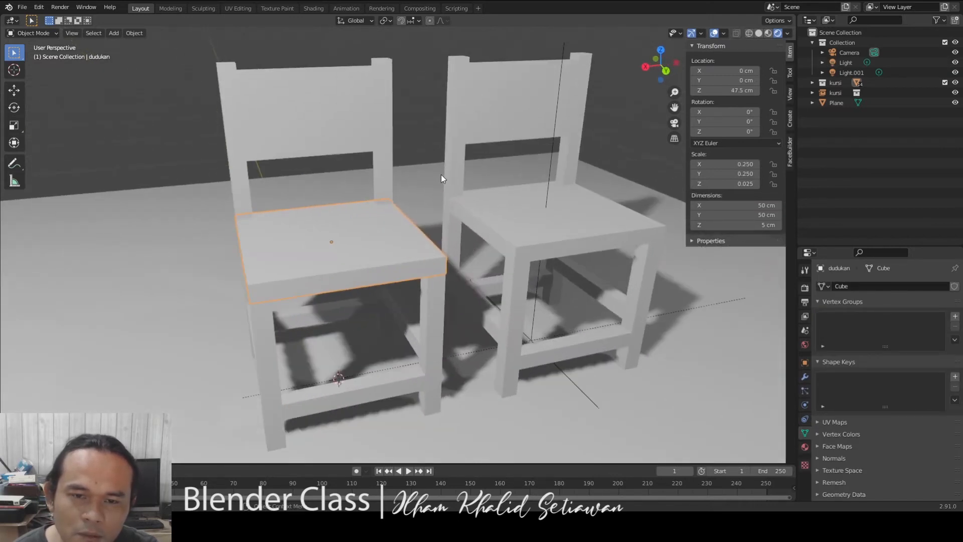
middle_drag(441, 178, 441, 210)
scroll(386, 327, up, 3)
scroll(398, 303, down, 2)
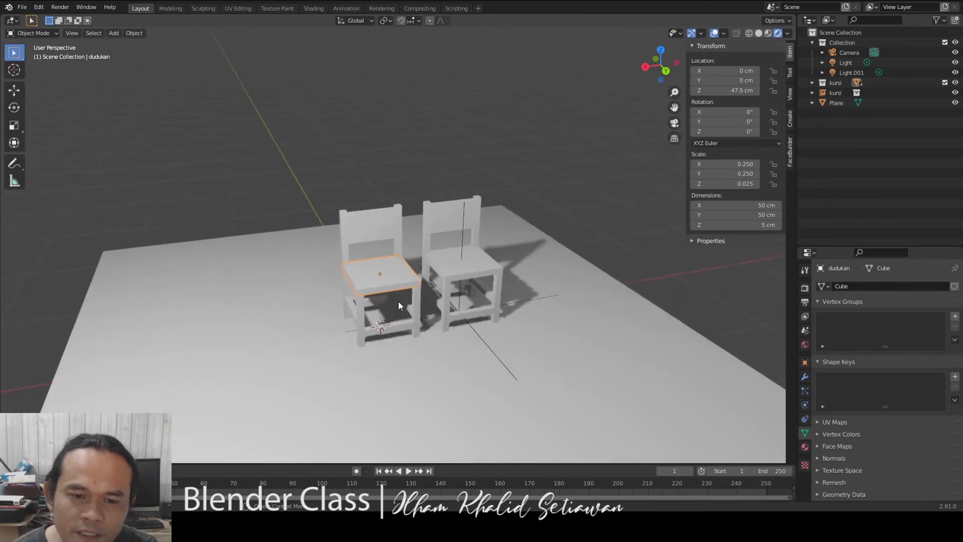
scroll(343, 212, down, 4)
Switch the 500 W light's shadow off and on twice to compare its effect on the chairs.
click(261, 150)
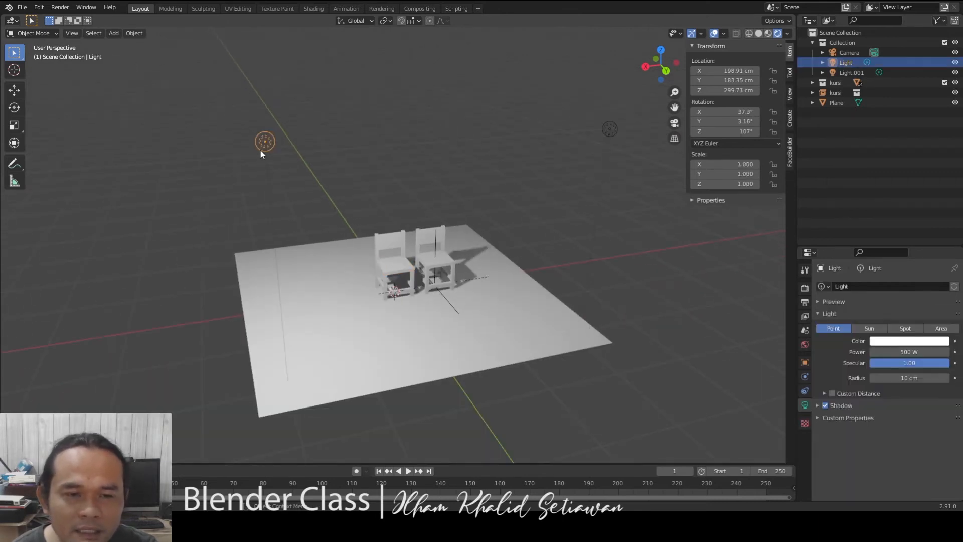
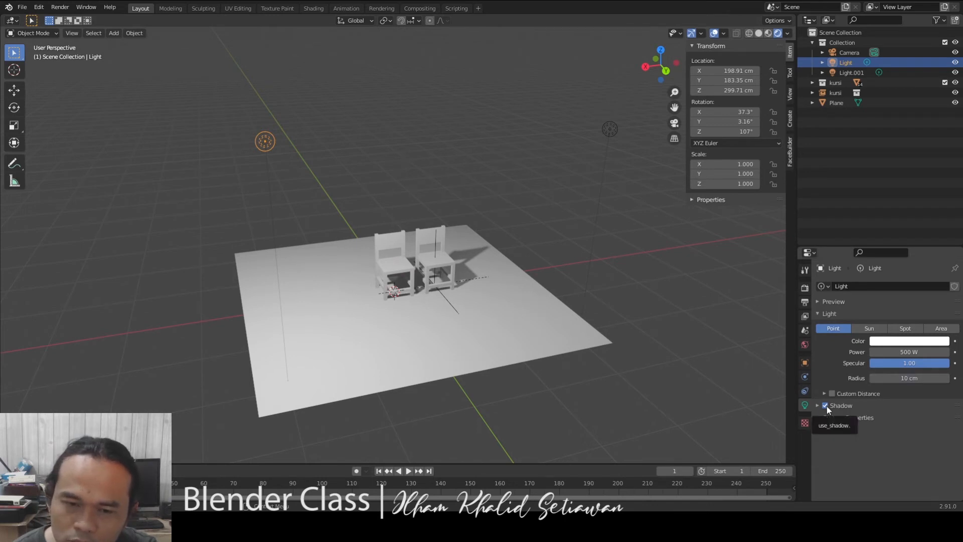
scroll(395, 236, up, 5)
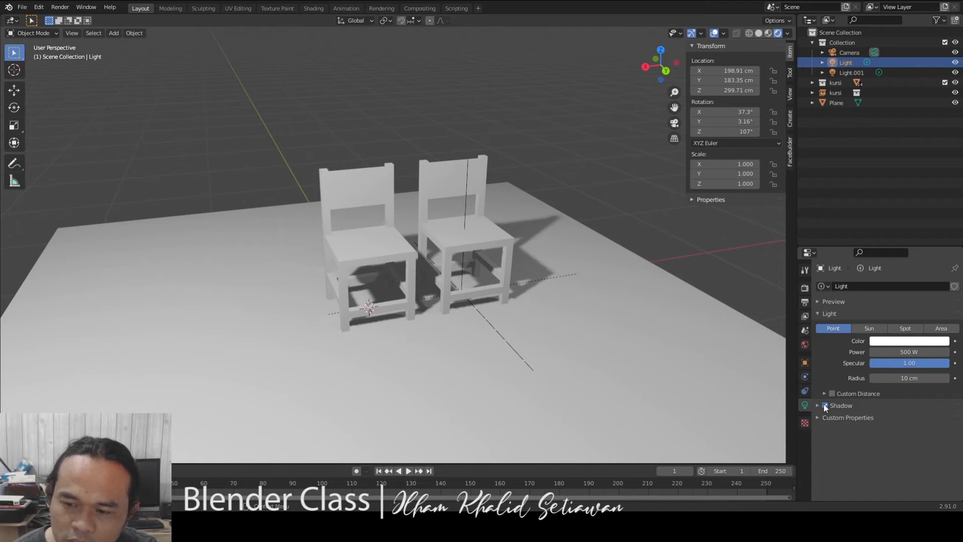
click(825, 405)
click(825, 406)
click(825, 405)
click(825, 406)
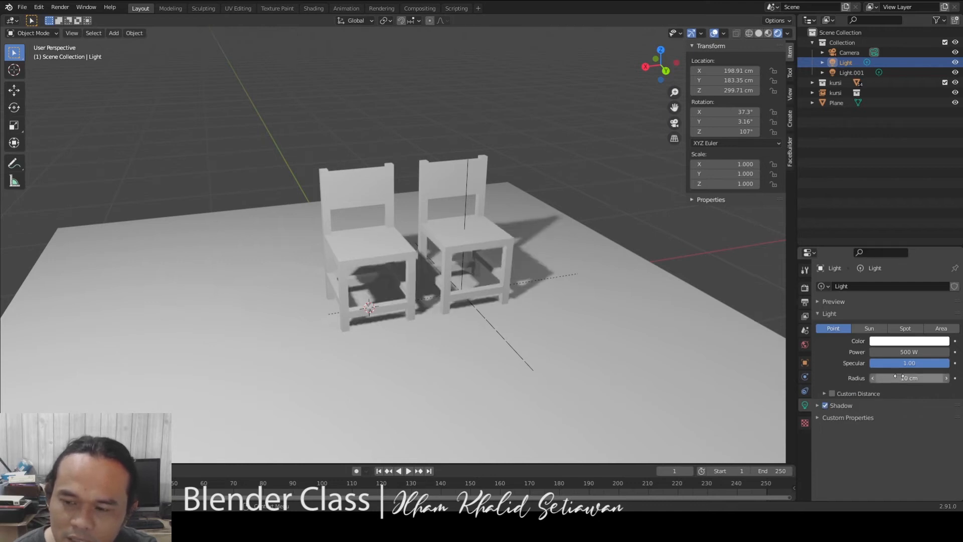
Enable Custom Distance for the 500 W light and set the distance to 762 cm.
click(823, 394)
click(837, 393)
mouse_move(920, 408)
mouse_down()
mouse_move(823, 409)
mouse_move(919, 407)
mouse_up()
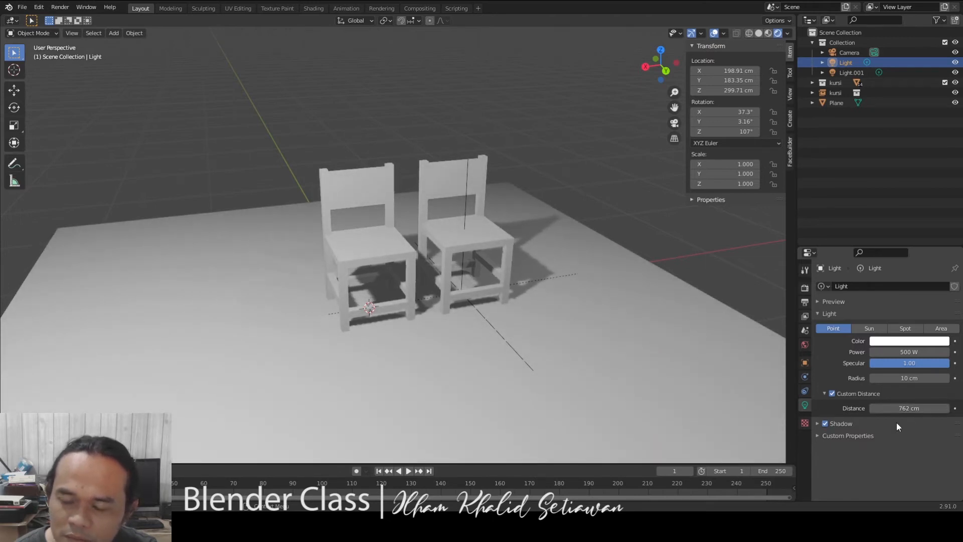
Set the shadow cube size in the Eevee render settings to 2048 px.
click(805, 269)
click(806, 288)
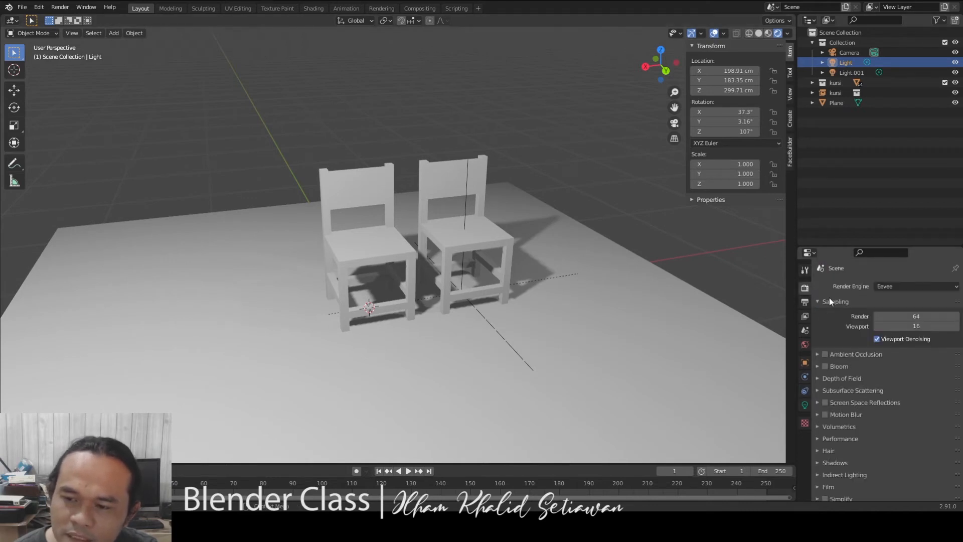
scroll(857, 389, down, 2)
scroll(859, 383, up, 2)
scroll(858, 383, down, 2)
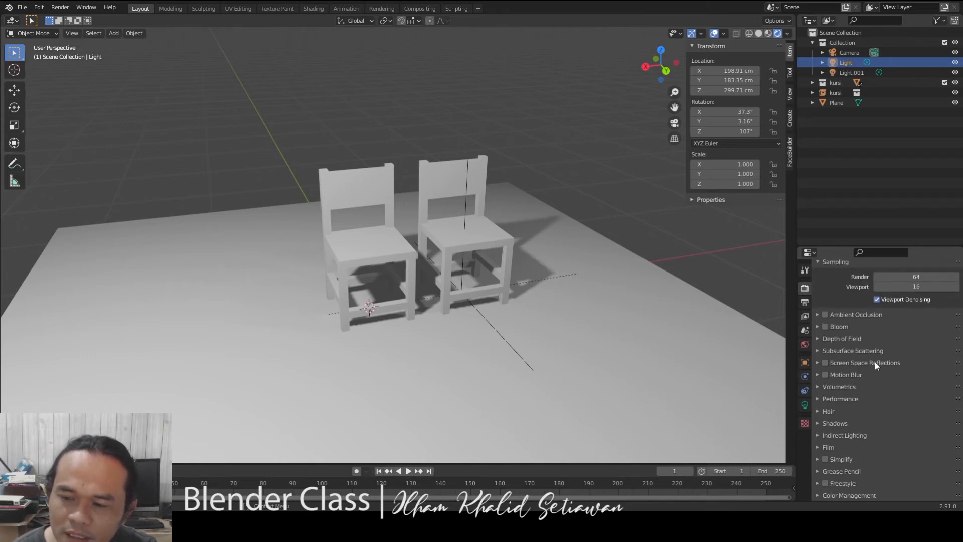
click(819, 421)
scroll(887, 423, down, 3)
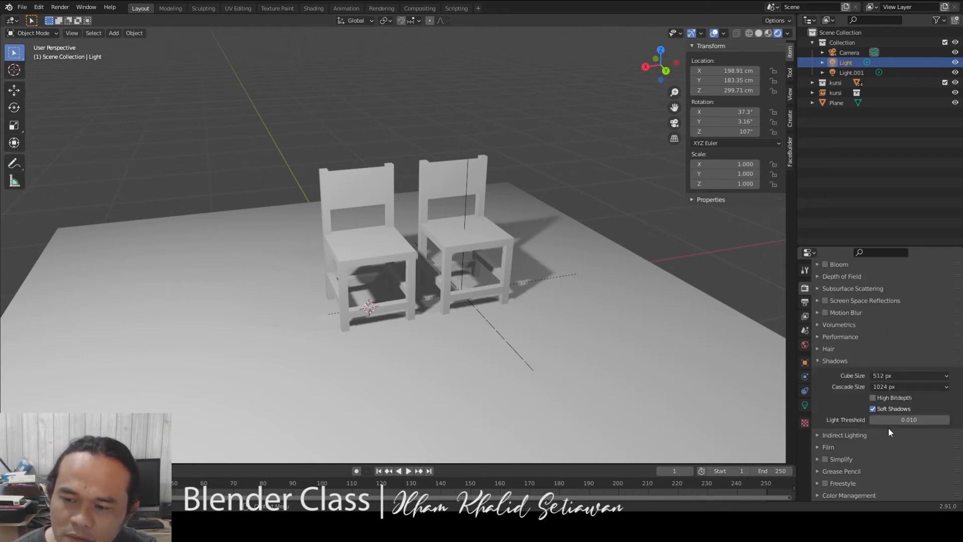
scroll(524, 325, up, 2)
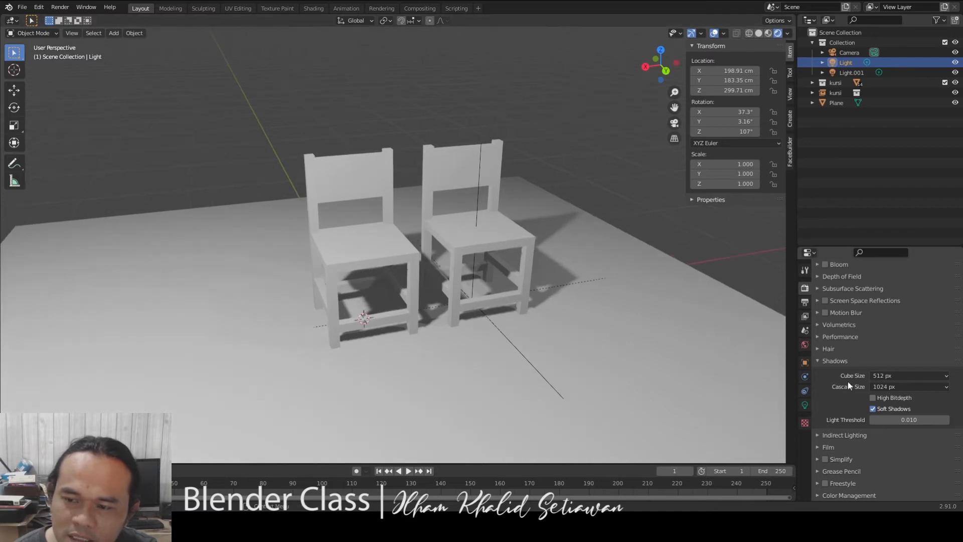
click(889, 376)
click(892, 441)
middle_drag(702, 352, 453, 235)
scroll(441, 254, up, 3)
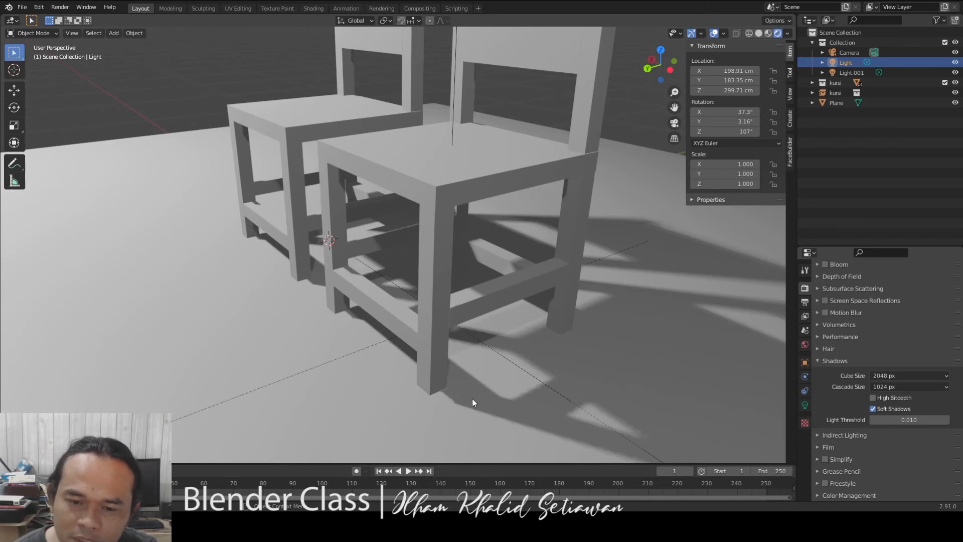
Enable High Bitdepth for the Eevee shadows and inspect the shadow edges around the chair leg.
click(873, 397)
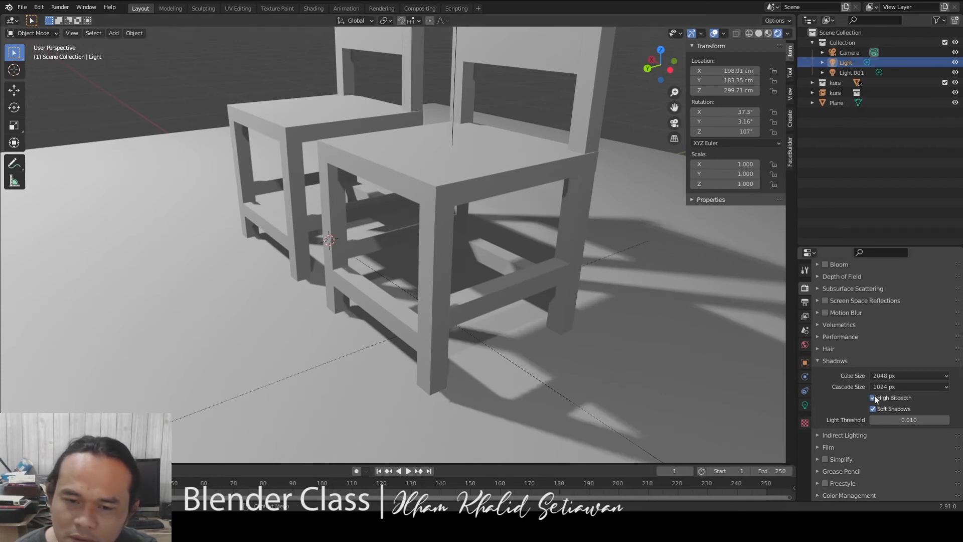
middle_drag(392, 333, 559, 297)
scroll(448, 339, up, 4)
scroll(561, 299, up, 4)
middle_drag(446, 344, 354, 322)
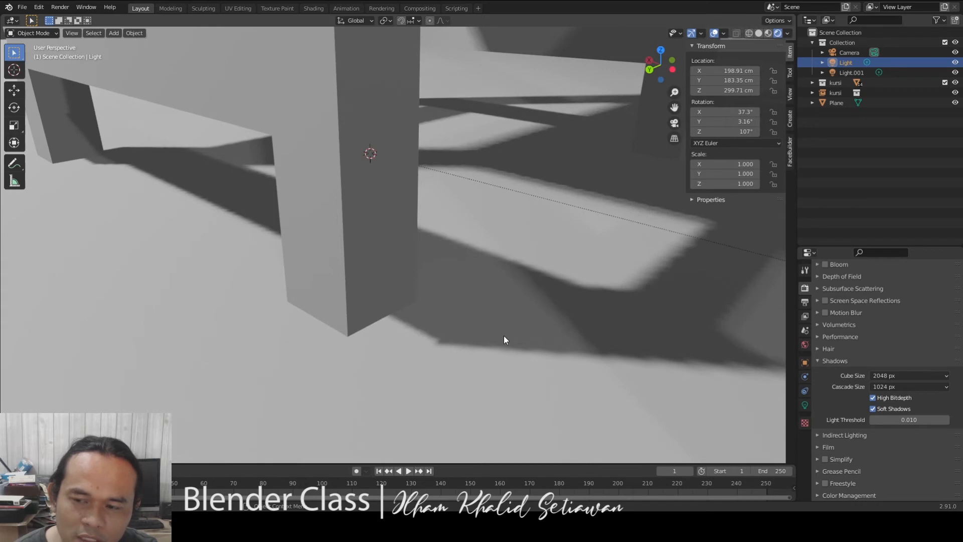
Set the shadow bias of the 500 W light to 0 and check the contact edge at the chair legs.
click(805, 405)
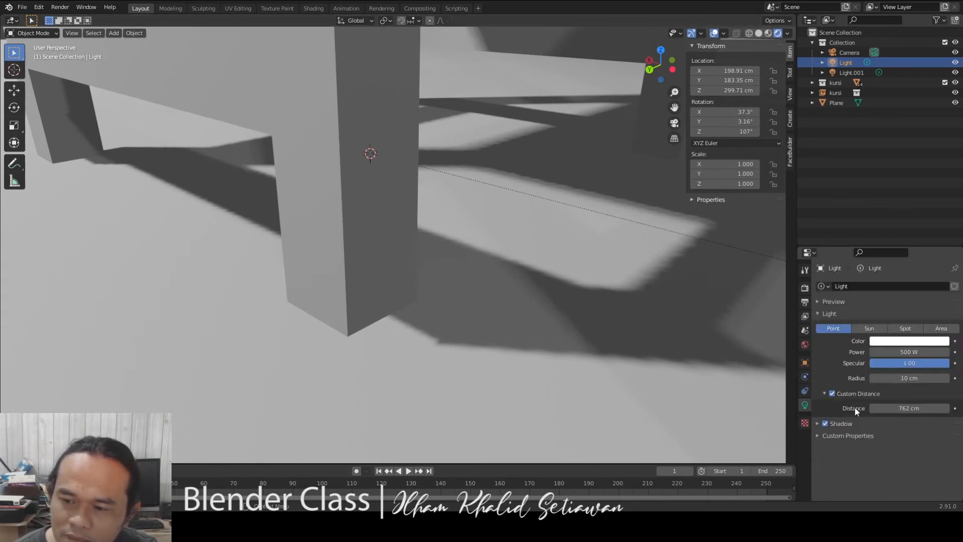
click(818, 423)
scroll(856, 391, down, 1)
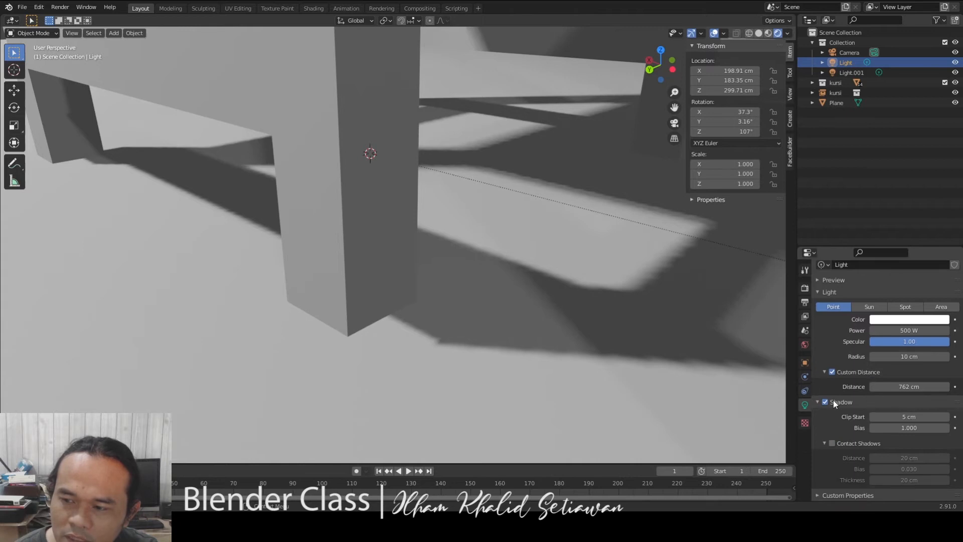
click(912, 428)
text(0)
key(Return)
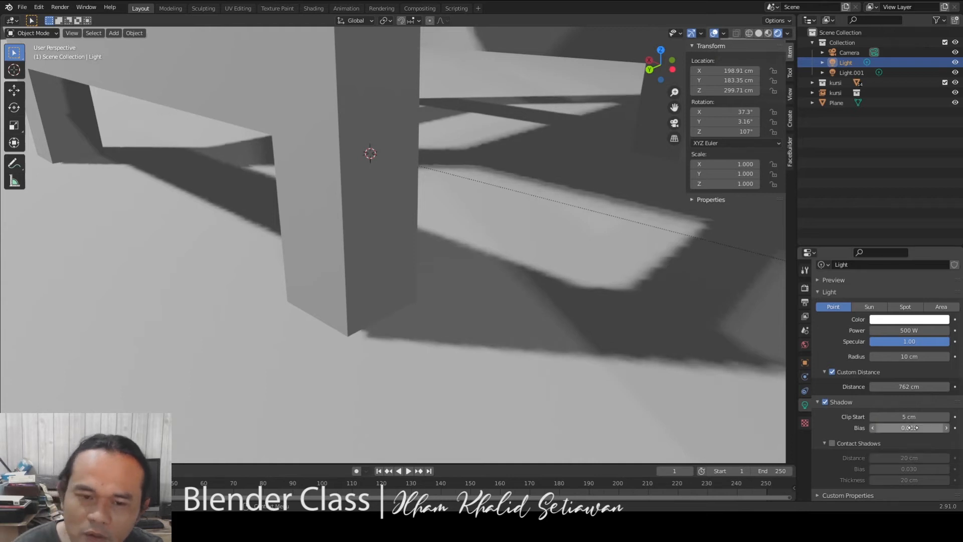
scroll(381, 306, down, 8)
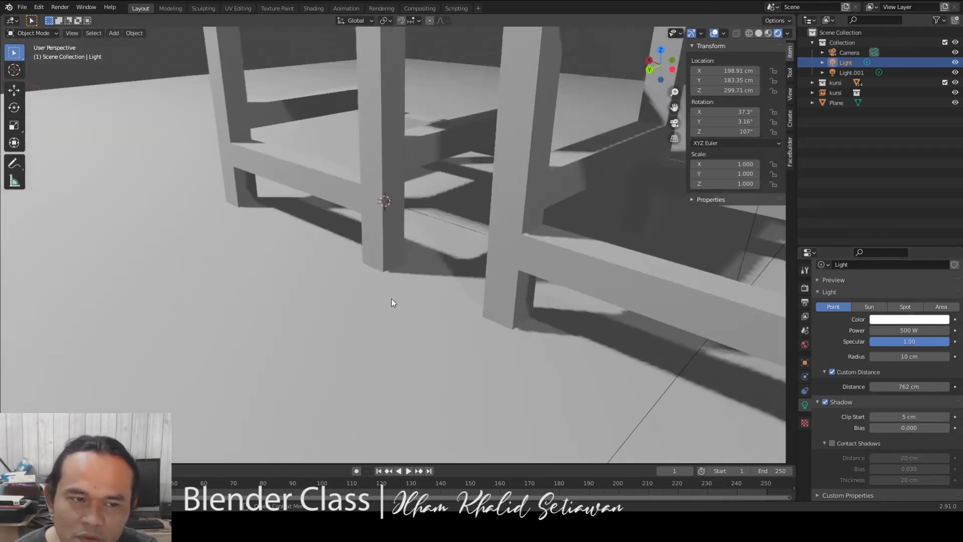
middle_drag(393, 244, 378, 264)
scroll(492, 212, down, 3)
scroll(437, 242, down, 3)
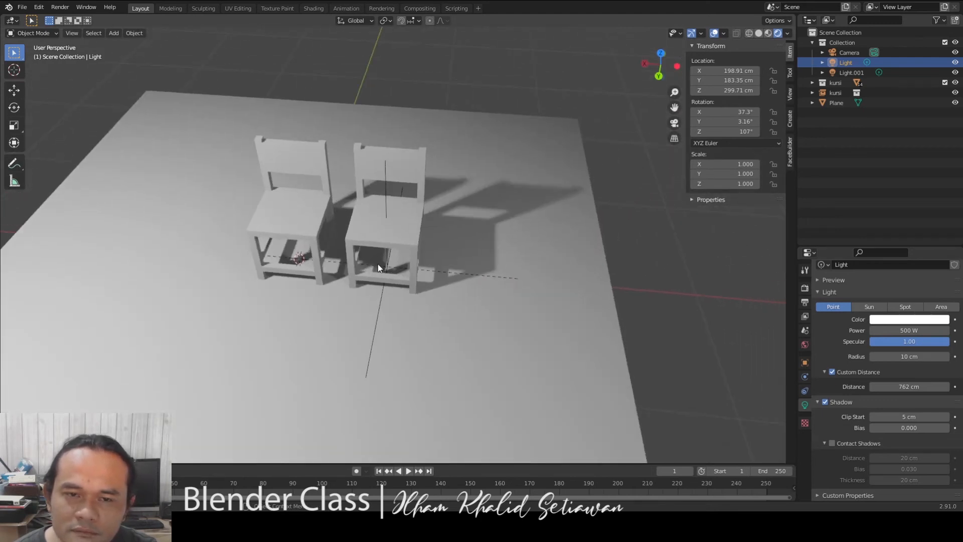
Set the shadow bias of the 50 W light to 0.001.
scroll(378, 264, down, 5)
click(483, 210)
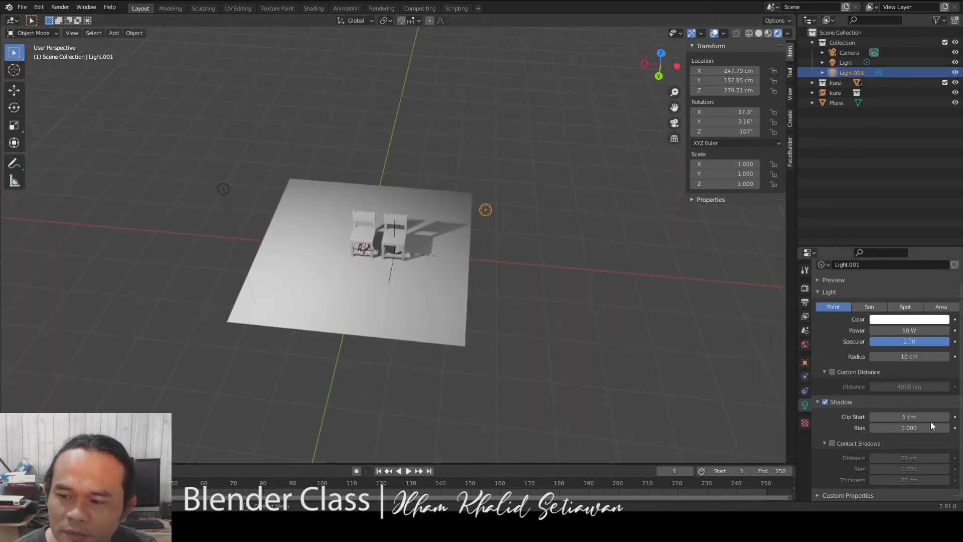
click(623, 329)
scroll(380, 215, up, 6)
middle_drag(381, 215, 444, 217)
scroll(444, 216, down, 1)
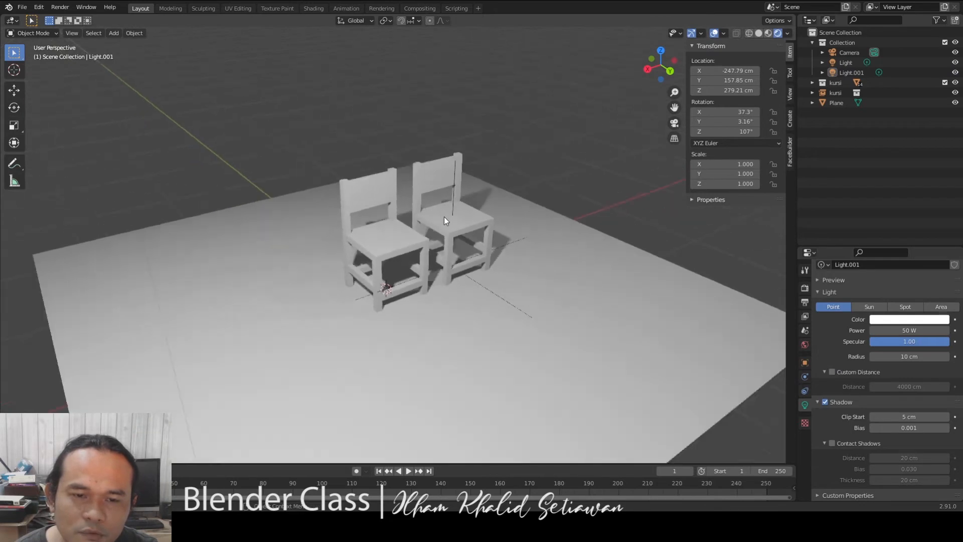
Enable Contact Shadows for the 500 W light with a distance of 0 cm and a bias of 0.001.
scroll(444, 217, down, 3)
click(315, 119)
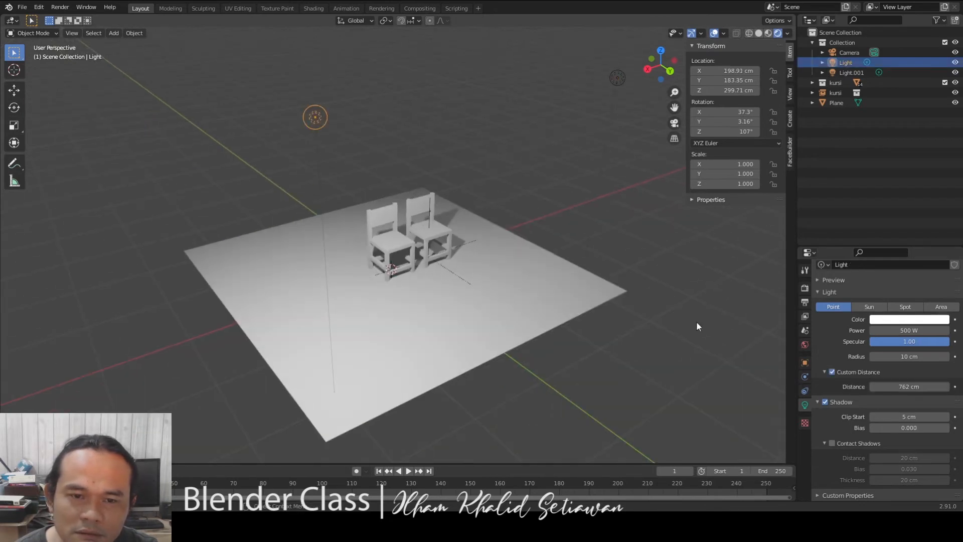
click(832, 443)
middle_drag(540, 309, 516, 303)
mouse_move(922, 460)
mouse_down()
mouse_move(946, 460)
mouse_move(924, 460)
mouse_move(934, 458)
mouse_up()
scroll(520, 308, up, 4)
middle_drag(520, 308, 549, 297)
scroll(550, 297, up, 2)
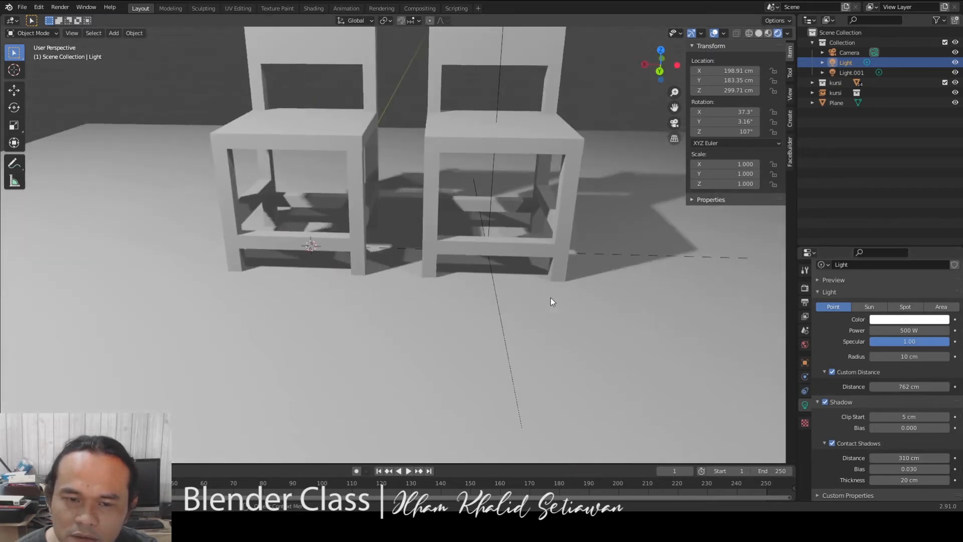
drag(931, 457, 917, 458)
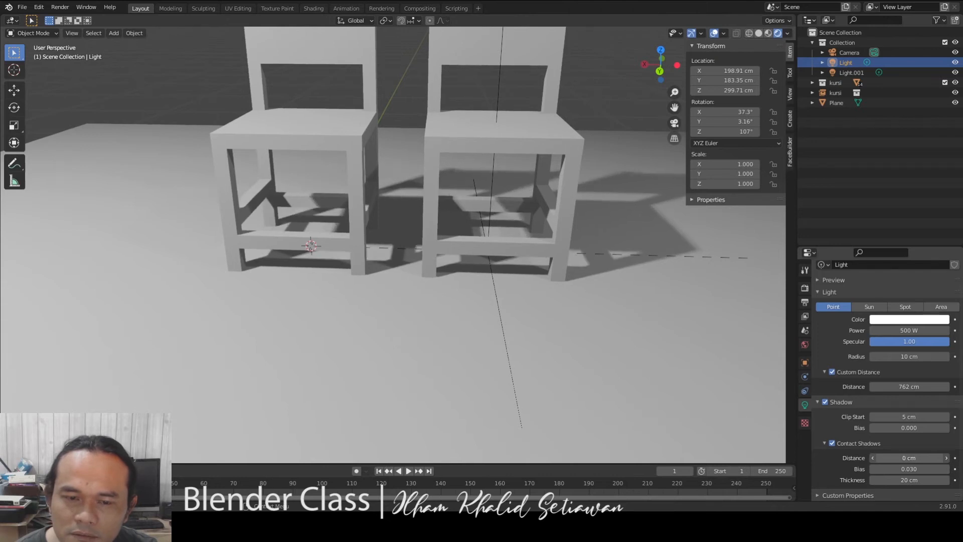
drag(915, 469, 888, 469)
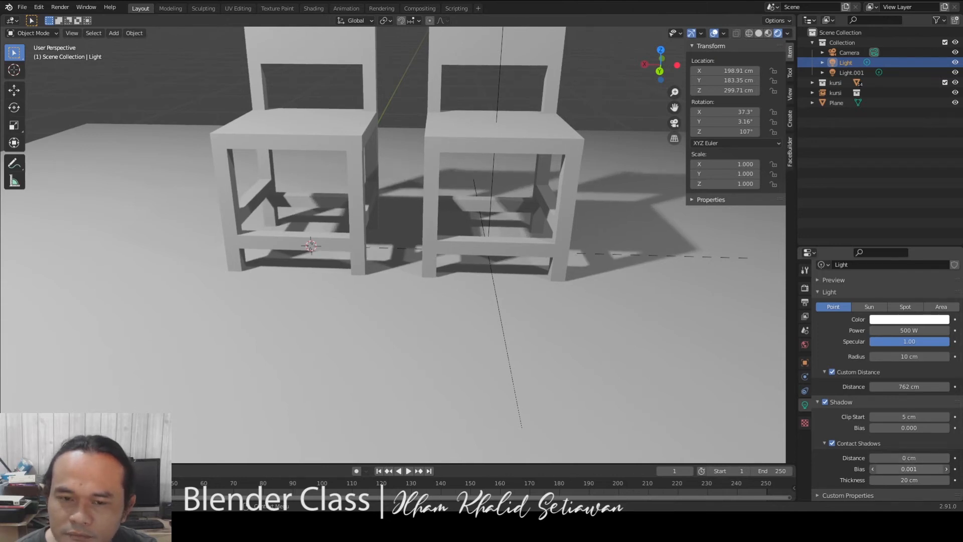
Move the floor plane about 17 cm along the Y axis.
scroll(534, 287, down, 7)
middle_drag(480, 211, 517, 213)
click(576, 188)
shift+middle_drag(494, 178, 480, 234)
middle_drag(417, 248, 405, 194)
scroll(443, 256, up, 3)
scroll(444, 176, down, 3)
click(500, 301)
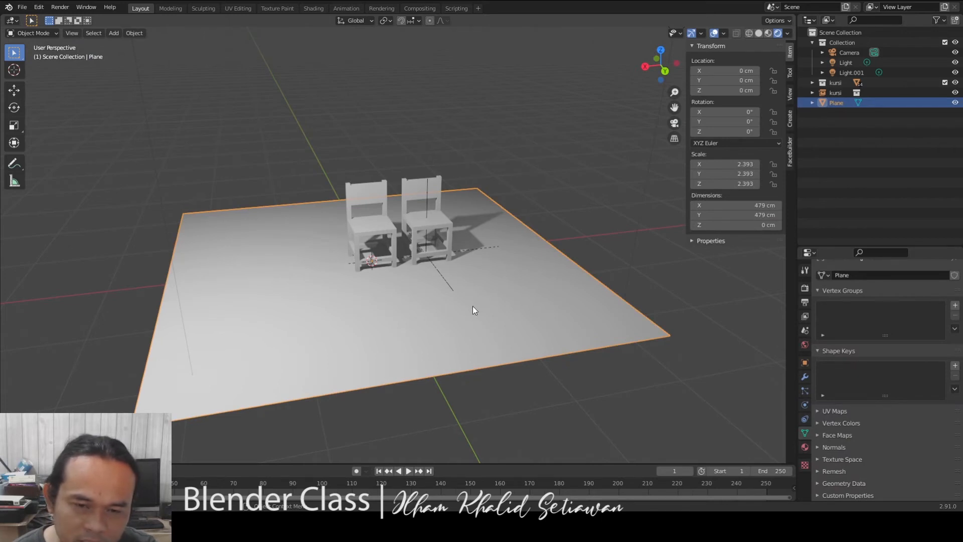
middle_drag(419, 300, 432, 285)
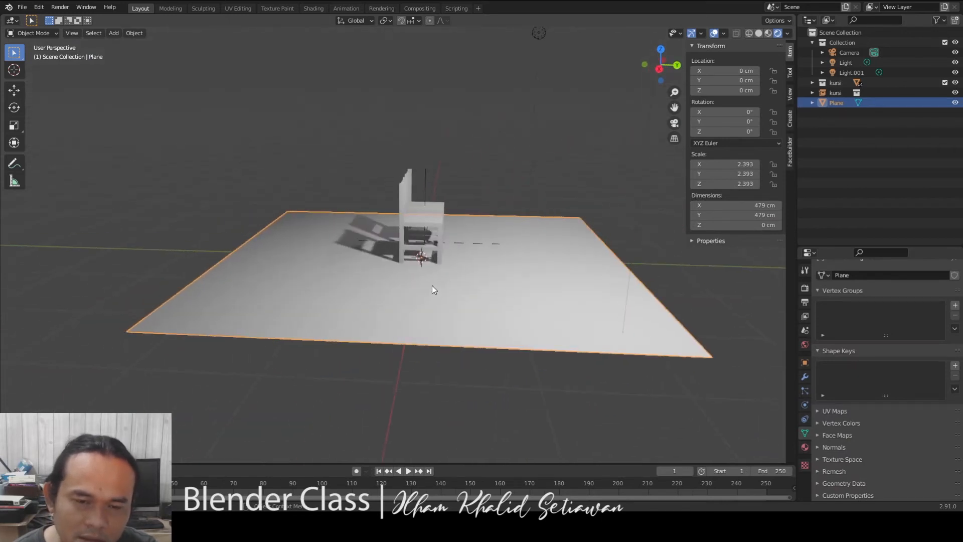
key(g)
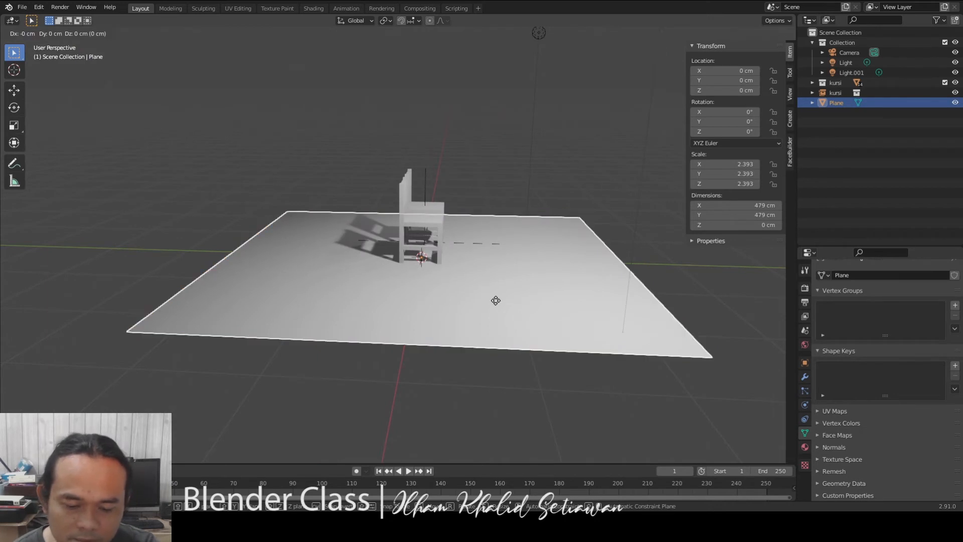
key(y)
click(510, 304)
Extrude the floor plane's edge behind the chairs about 413 cm up along Z to form a backdrop wall.
shift+middle_drag(440, 293, 514, 307)
key(Tab)
key(2)
click(324, 276)
middle_drag(332, 282, 423, 354)
scroll(390, 310, down, 3)
key(g)
key(z)
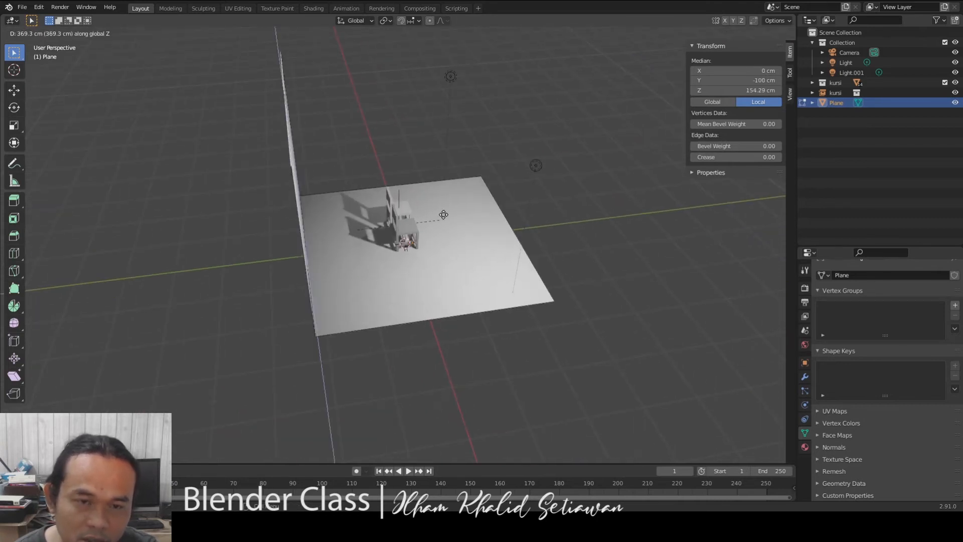
click(441, 217)
Bevel the edge between floor and backdrop wall with several segments to form a wide rounded curve.
middle_drag(441, 217, 446, 272)
scroll(455, 266, up, 2)
click(410, 247)
key(ctrl+b)
scroll(481, 286, up, 8)
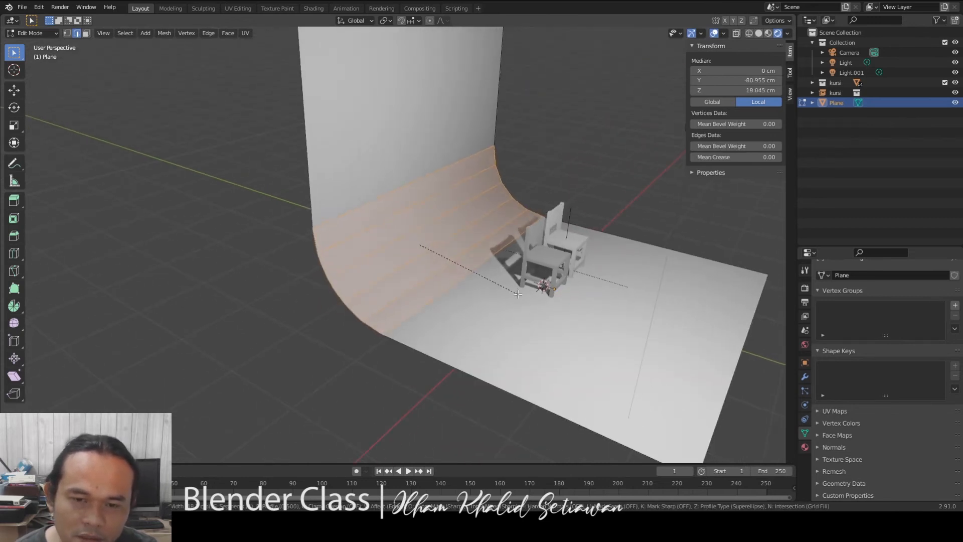
click(537, 303)
key(Tab)
Apply Shade Smooth to the curved backdrop plane.
right_click(453, 242)
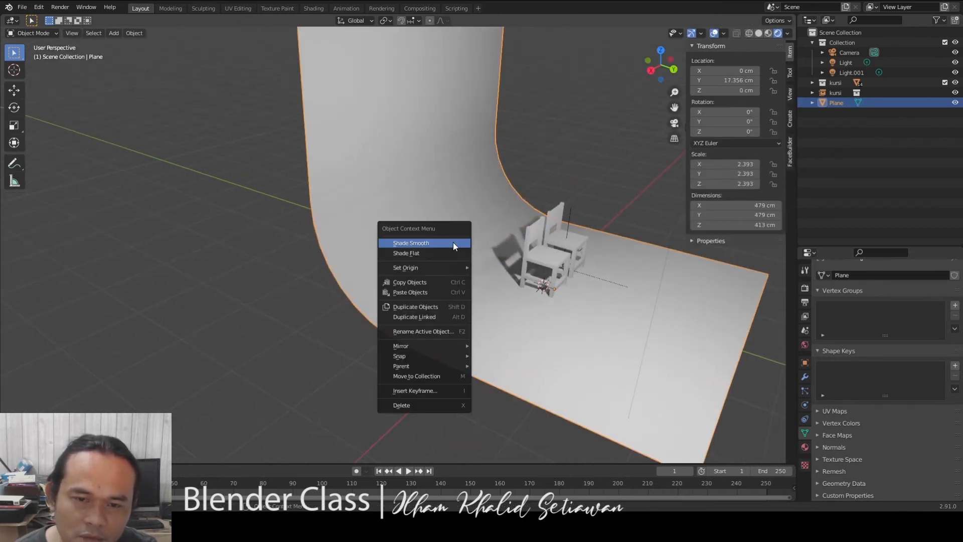
click(453, 242)
middle_drag(550, 332, 483, 309)
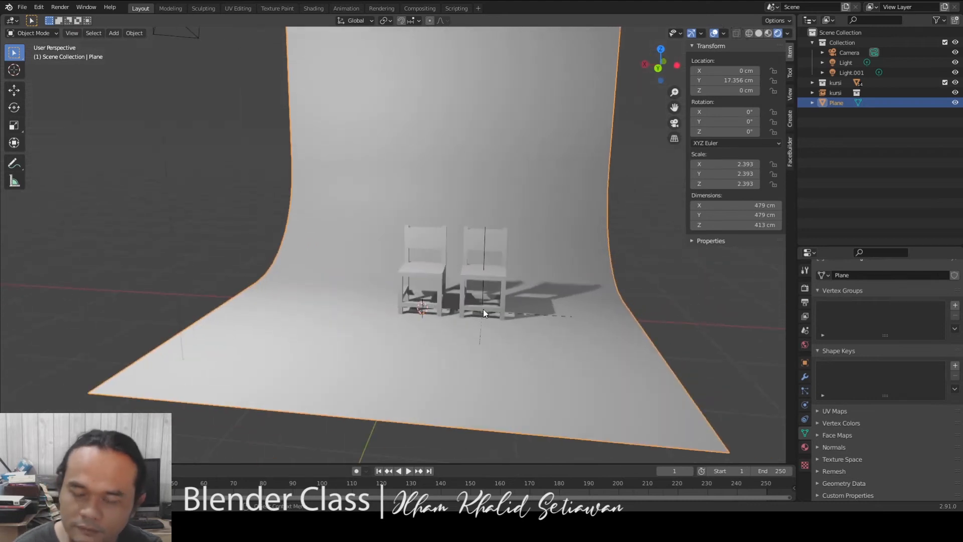
Switch repeatedly between camera view and free view to examine how the camera frames the scene.
key(KP_0)
scroll(503, 266, up, 2)
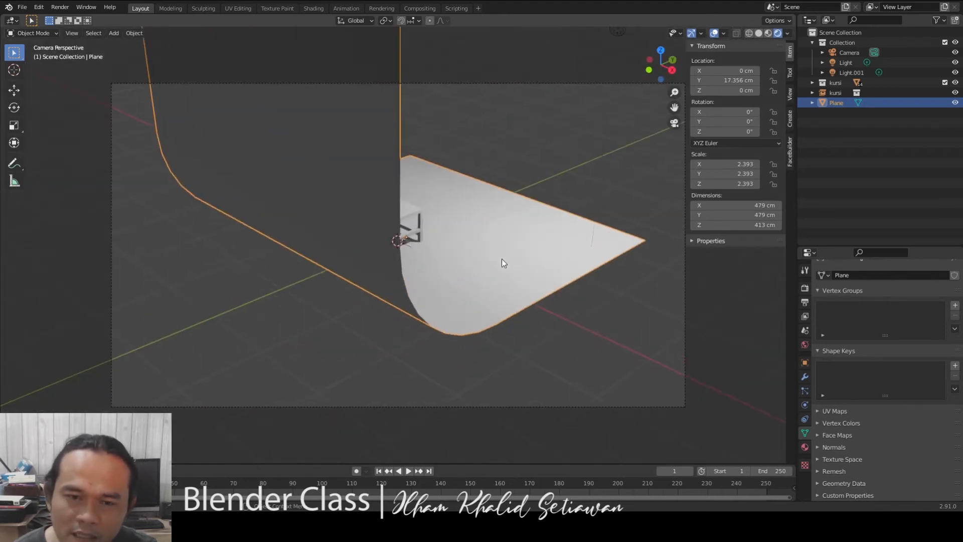
key(KP_0)
key(KP_0)
key(KP_0)
key(KP_0)
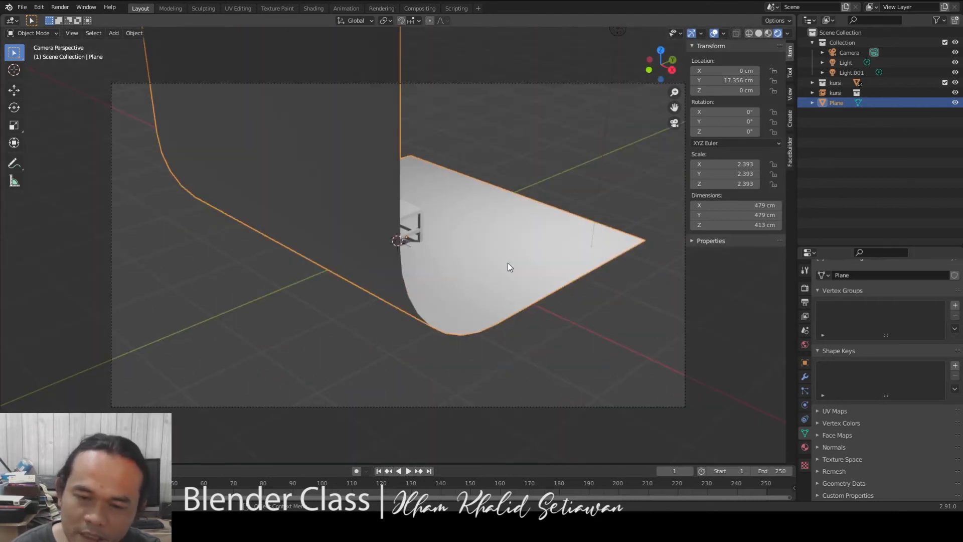
key(KP_0)
key(KP_0)
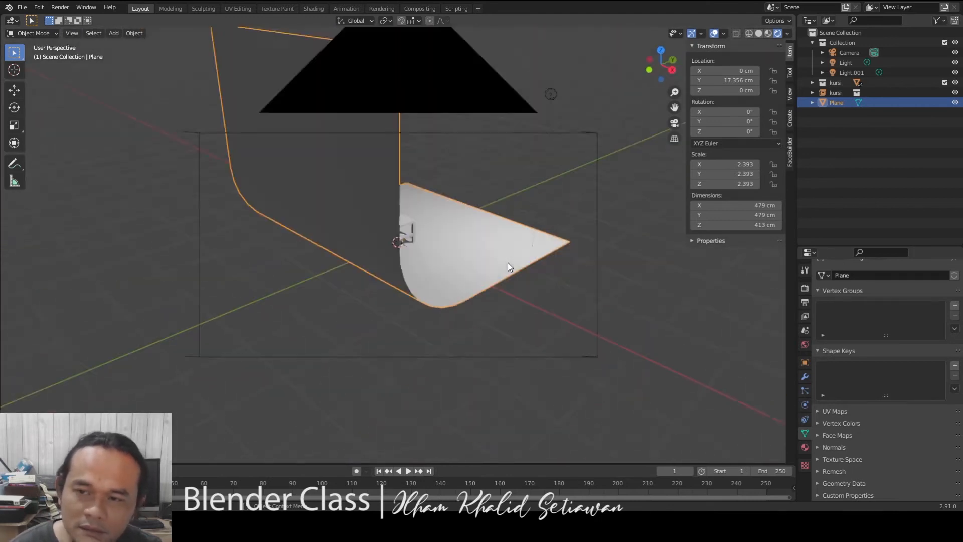
Lock the camera to the view, frame both chairs from the front in camera view, and release the lock.
click(791, 96)
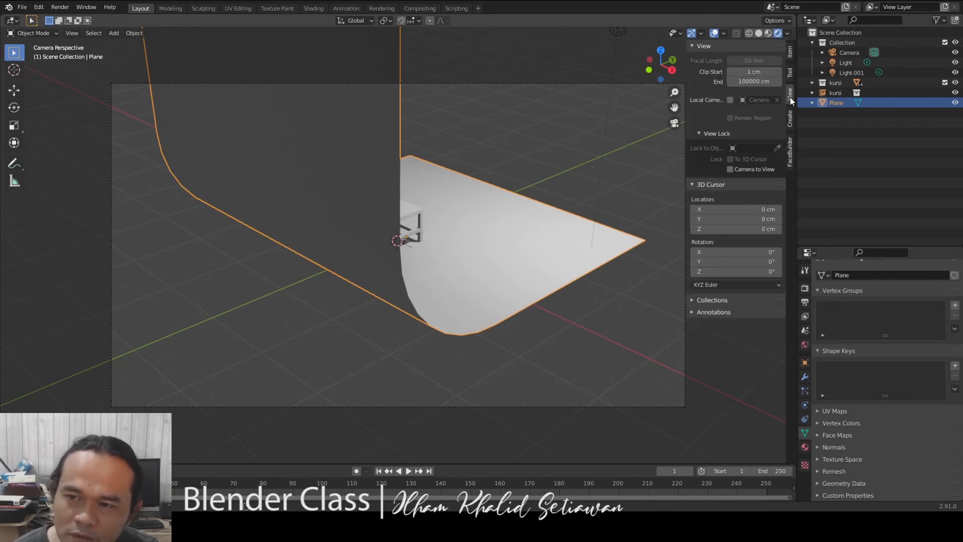
click(730, 169)
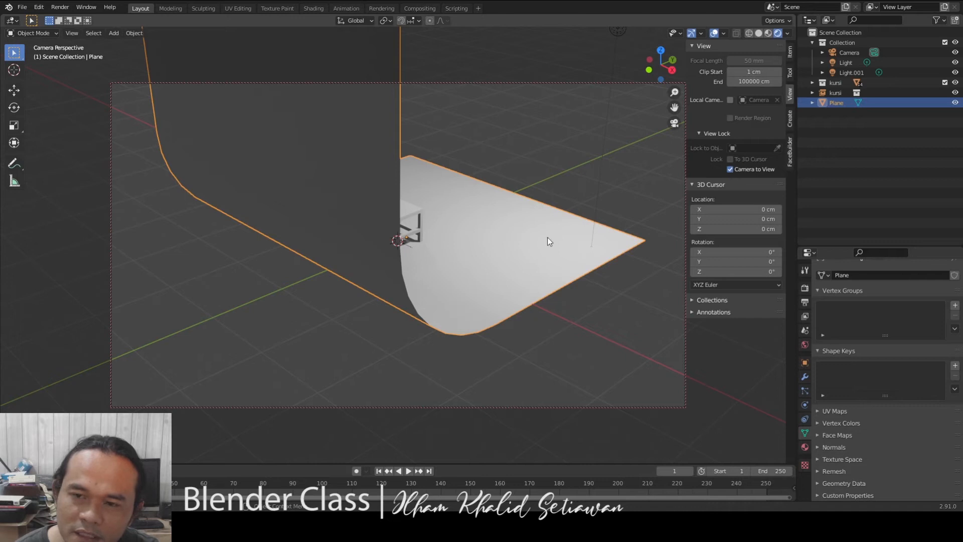
middle_drag(516, 296, 368, 269)
scroll(463, 266, up, 3)
shift+middle_drag(507, 266, 323, 210)
scroll(382, 218, up, 3)
mouse_move(382, 218)
middle_down()
mouse_move(328, 218)
mouse_move(429, 219)
mouse_move(368, 208)
mouse_move(367, 228)
mouse_move(384, 203)
mouse_move(392, 209)
mouse_move(373, 242)
mouse_move(375, 230)
middle_up()
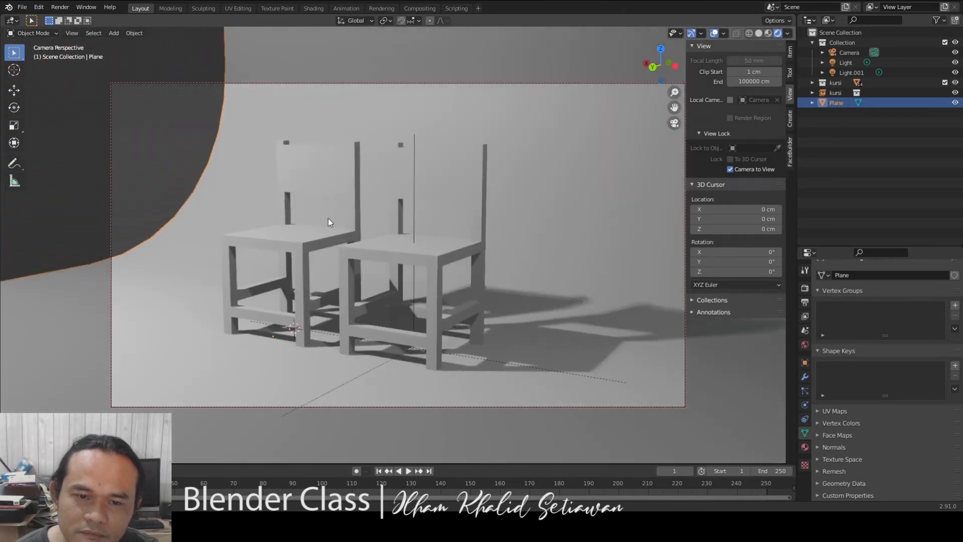
scroll(388, 217, down, 2)
scroll(396, 219, up, 2)
scroll(369, 209, down, 1)
scroll(409, 234, down, 1)
scroll(410, 234, up, 1)
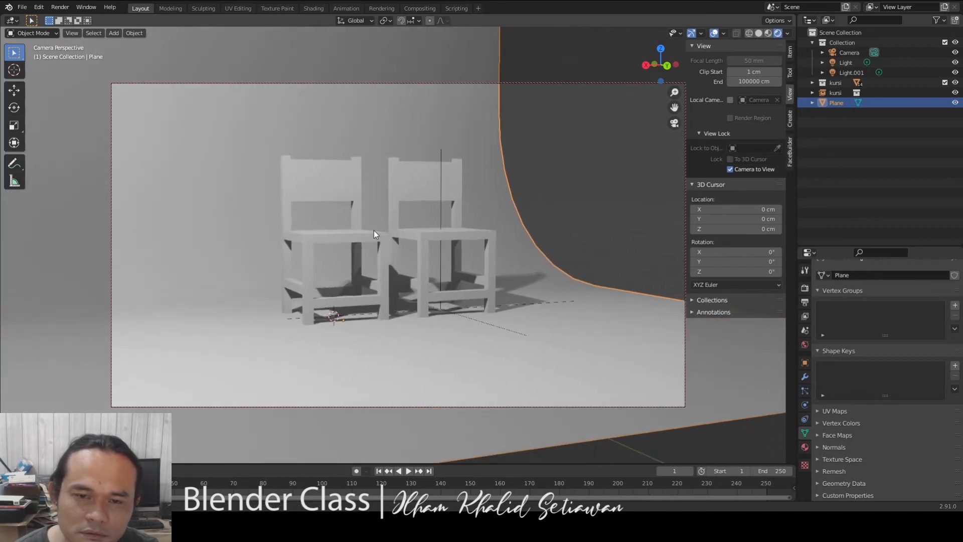
click(741, 167)
Widen the backdrop along X so it fills the camera frame behind the chairs, and check it in camera view.
middle_drag(483, 236, 474, 261)
scroll(474, 261, down, 6)
scroll(474, 261, up, 3)
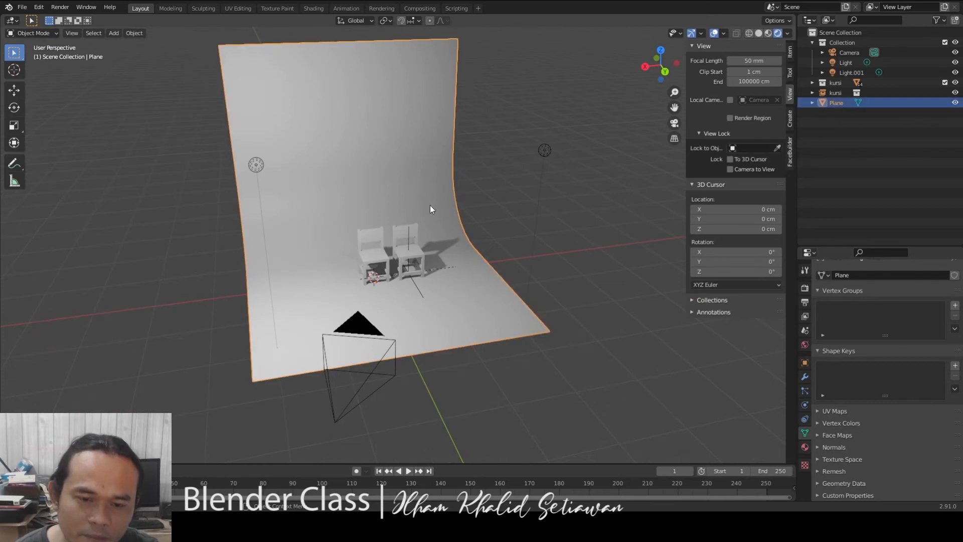
key(x)
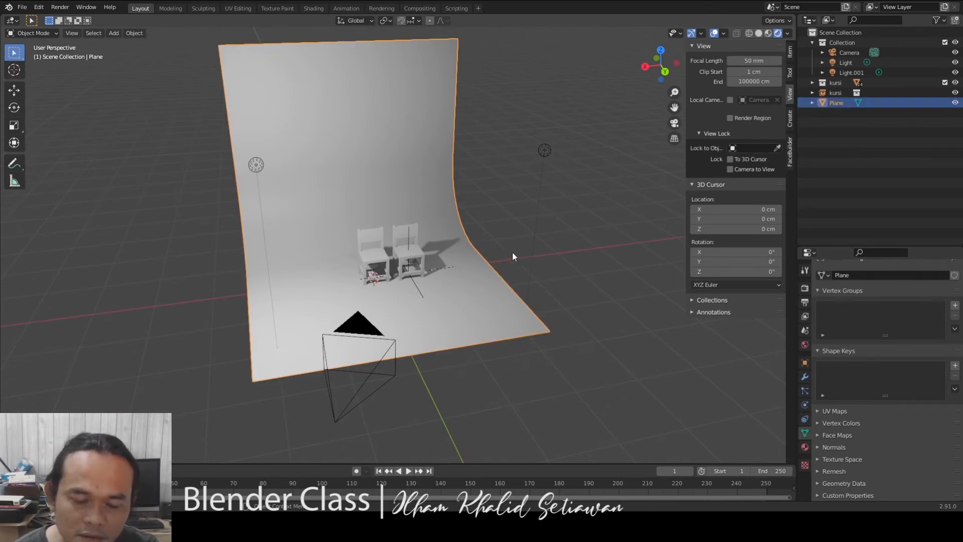
key(s)
key(x)
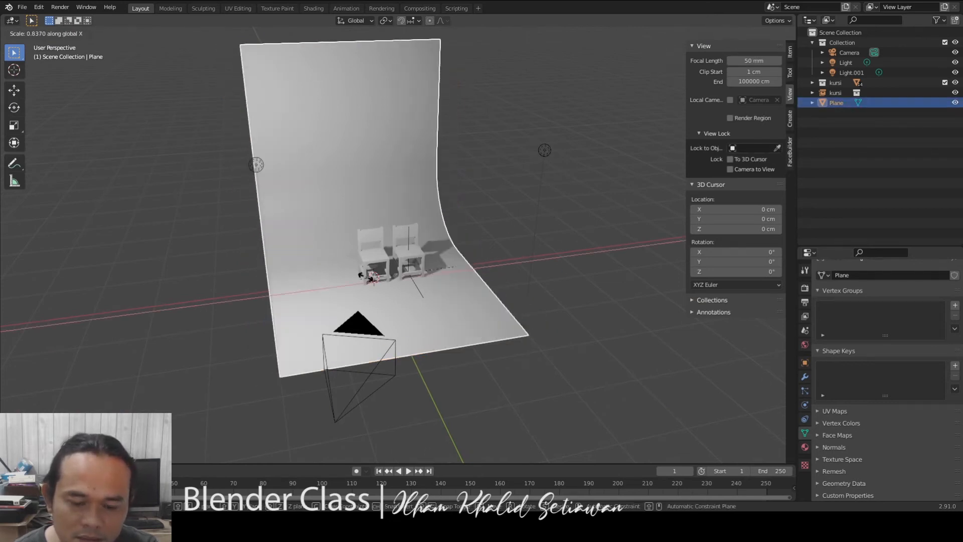
click(347, 278)
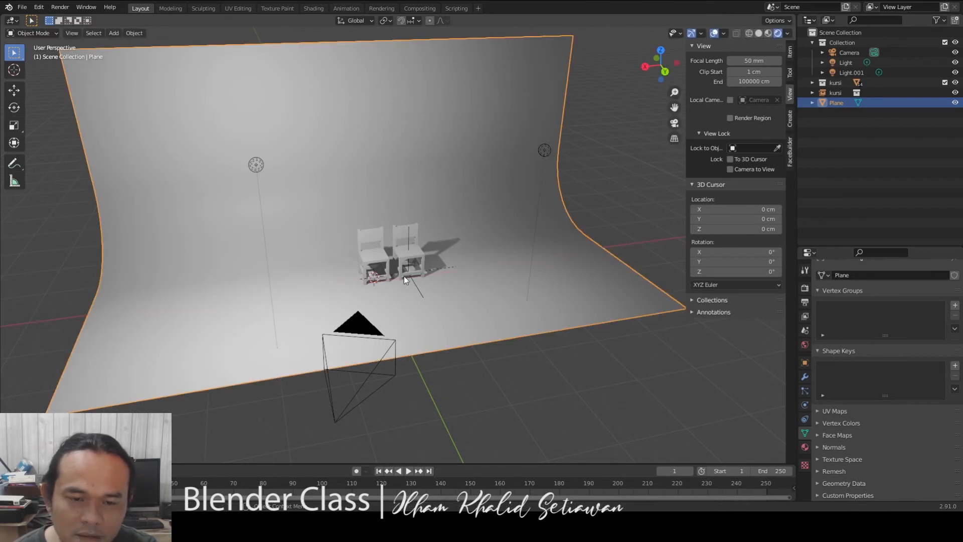
key(KP_0)
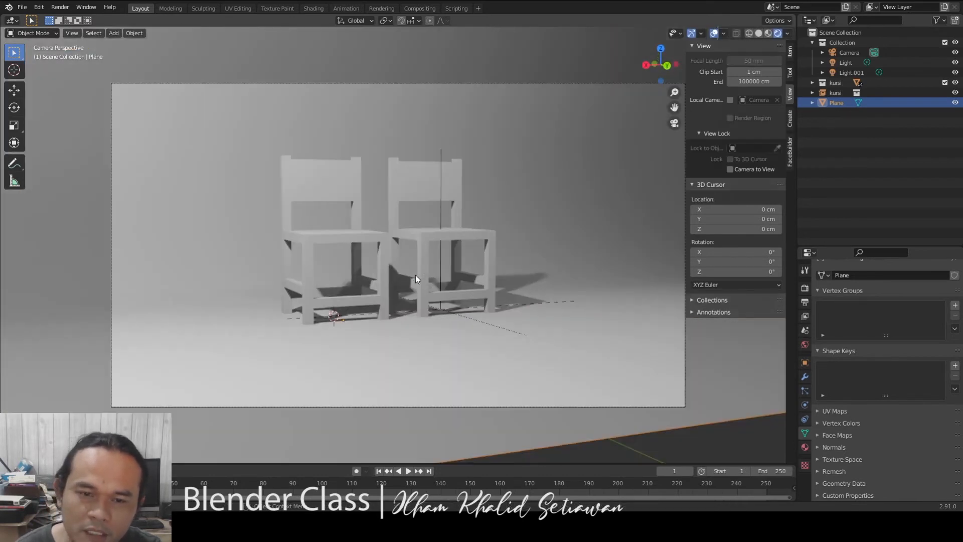
scroll(479, 260, up, 3)
scroll(480, 260, down, 3)
shift+middle_drag(447, 241, 447, 221)
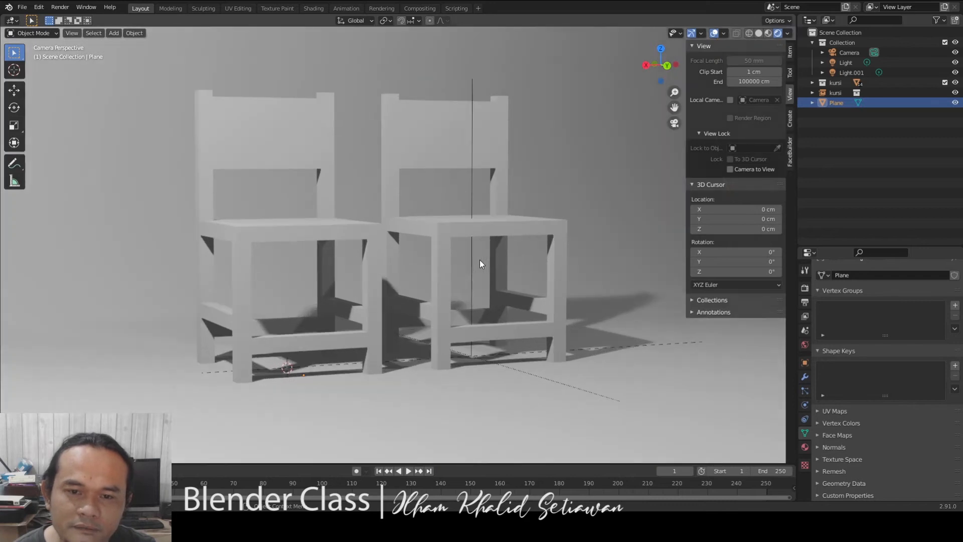
scroll(423, 239, up, 2)
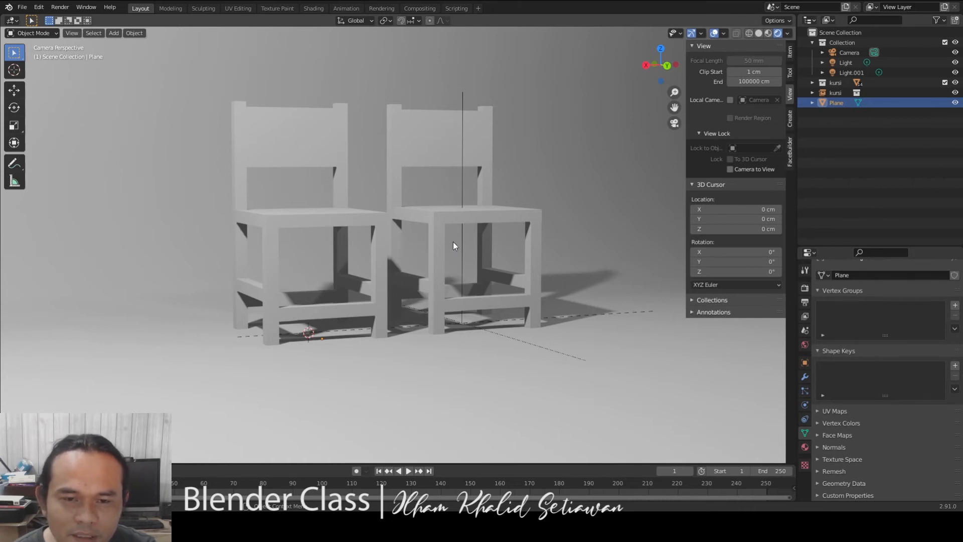
Examine the front chair's seat up close and both chairs against the backdrop from several angles.
middle_drag(405, 227, 455, 240)
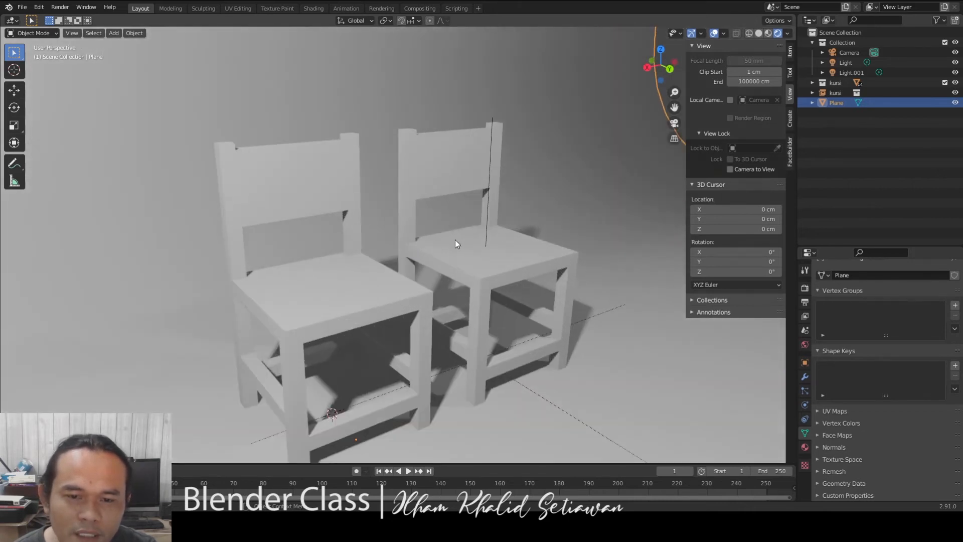
middle_drag(436, 272, 461, 214)
scroll(461, 215, up, 4)
click(420, 210)
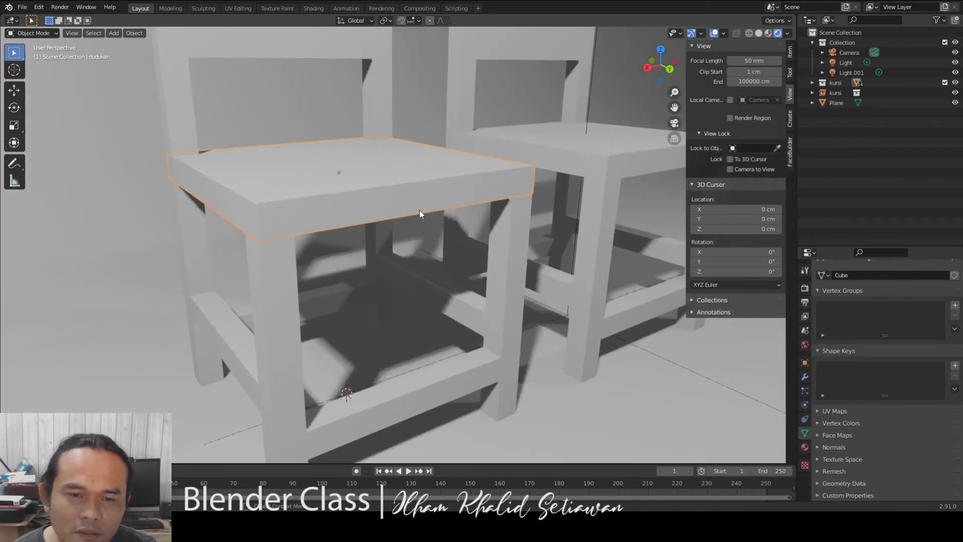
key(Tab)
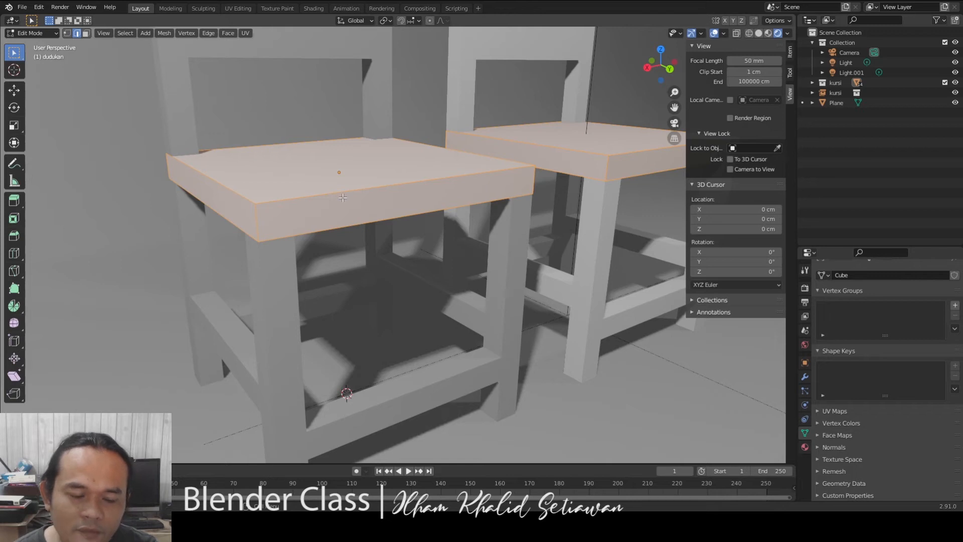
key(Tab)
scroll(362, 201, down, 6)
scroll(453, 237, down, 2)
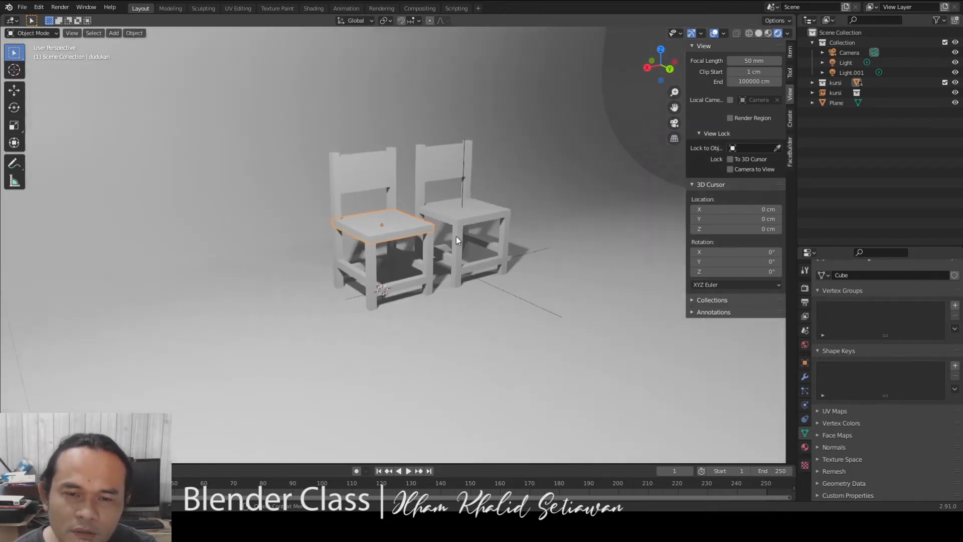
shift+middle_drag(456, 235, 396, 241)
click(631, 128)
middle_drag(457, 196, 377, 193)
scroll(325, 224, up, 5)
middle_drag(325, 224, 433, 236)
scroll(454, 293, down, 3)
scroll(429, 303, up, 3)
Open the material settings of the front chair's seat and set the shared material's Base Color to a saturated green.
click(405, 211)
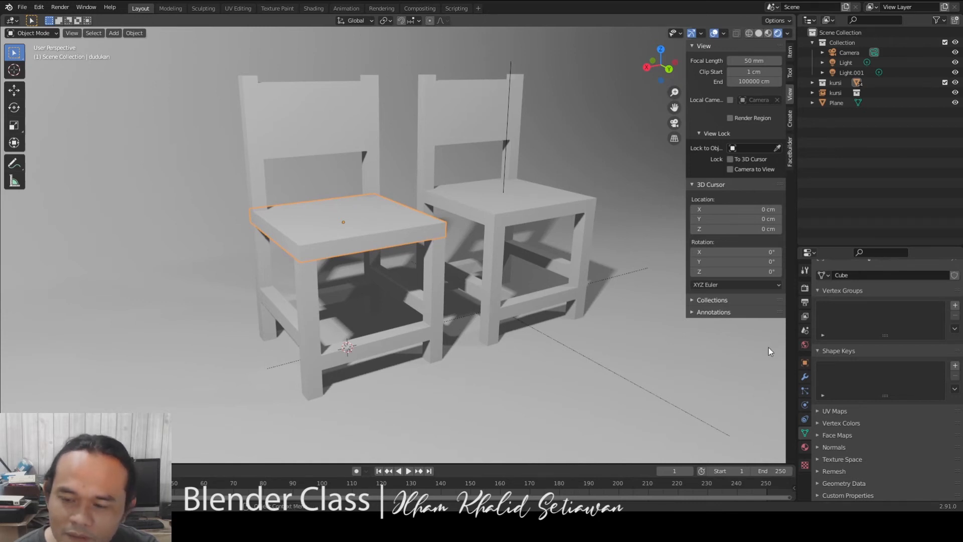
click(804, 450)
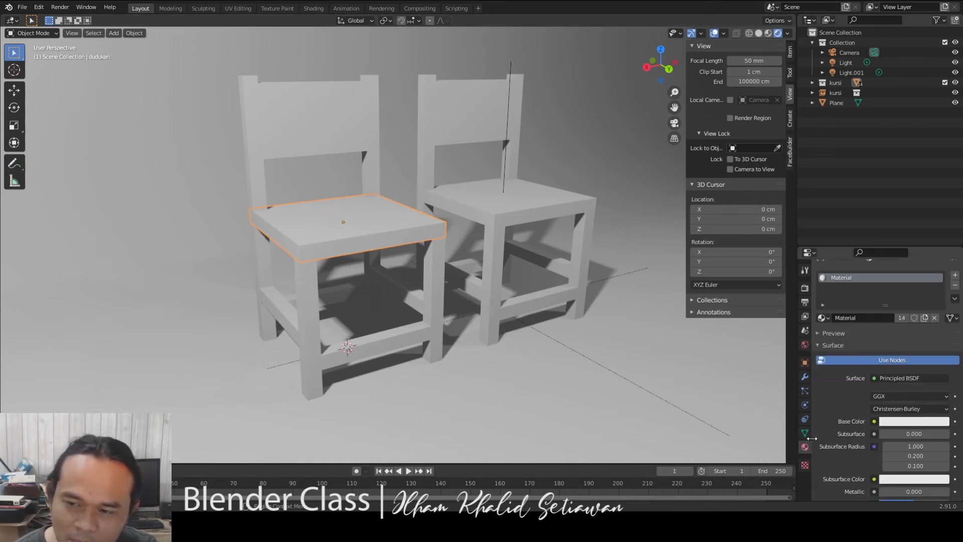
drag(897, 247, 897, 125)
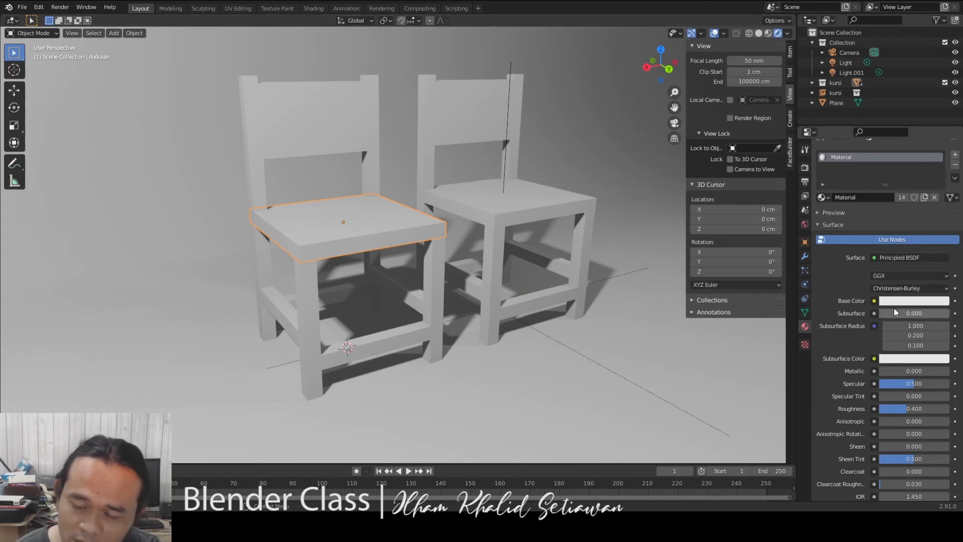
click(358, 242)
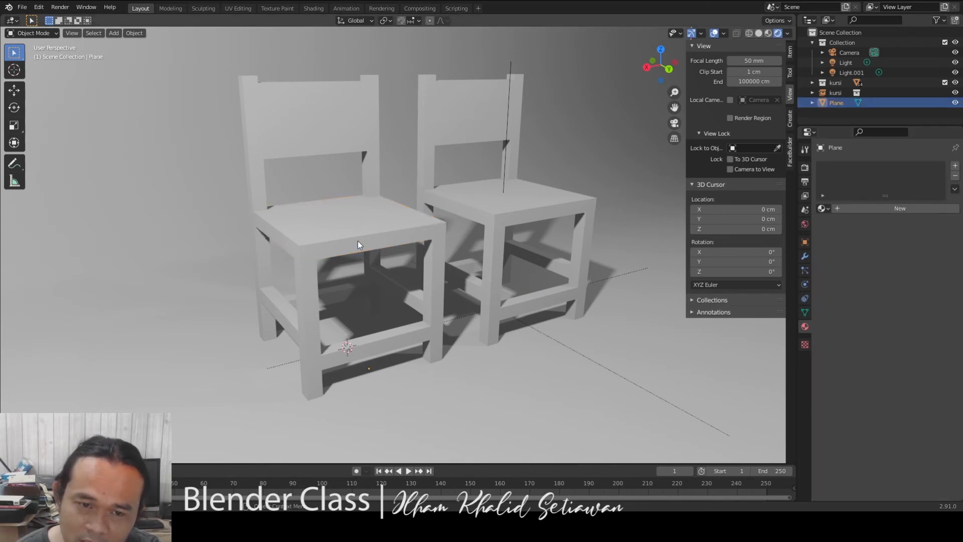
click(360, 240)
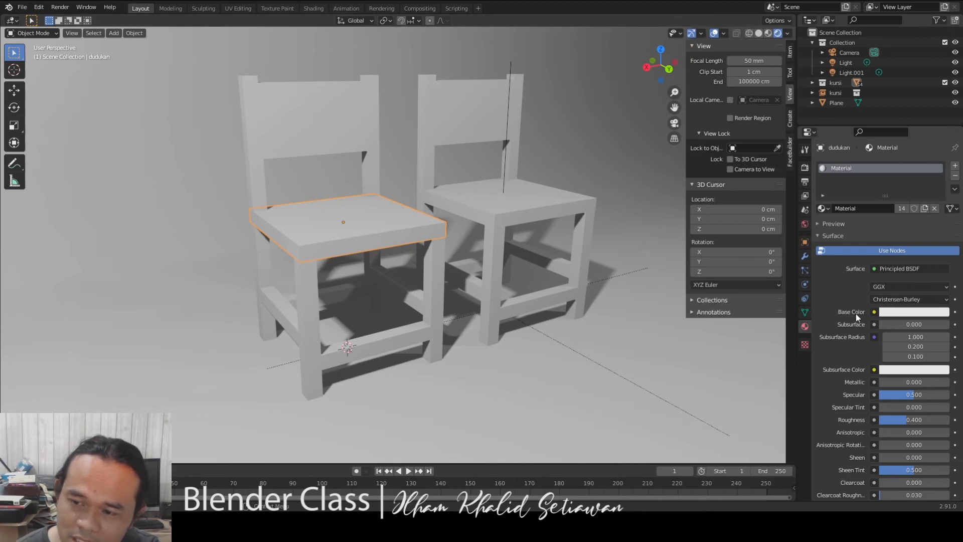
click(896, 312)
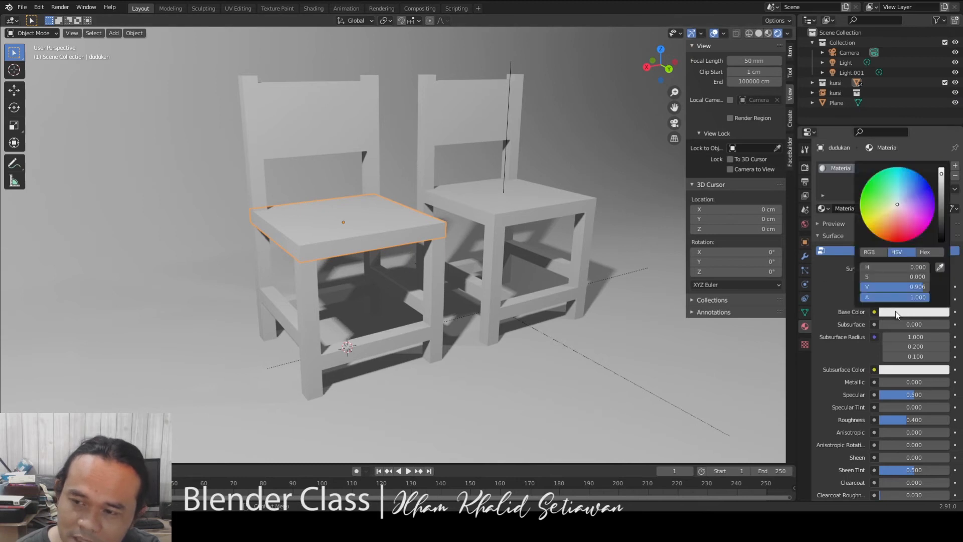
click(875, 191)
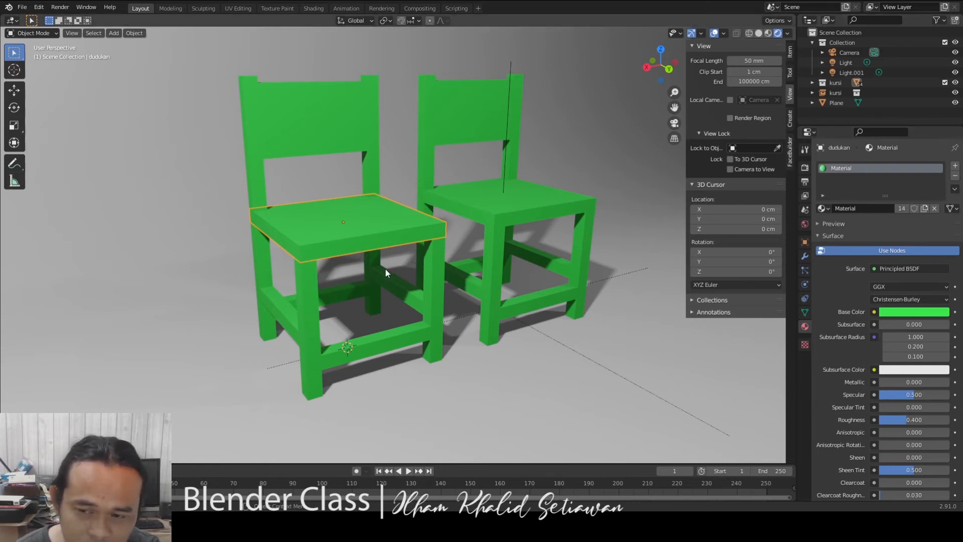
Compare the materials of the front chair's parts and give its seat a separate copy of the shared material.
click(377, 232)
click(407, 227)
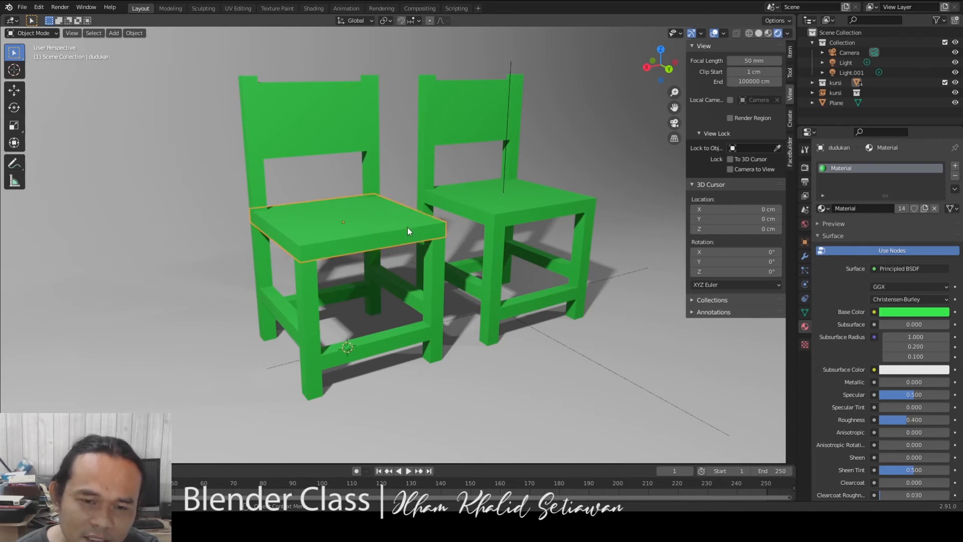
click(436, 259)
click(382, 341)
click(365, 223)
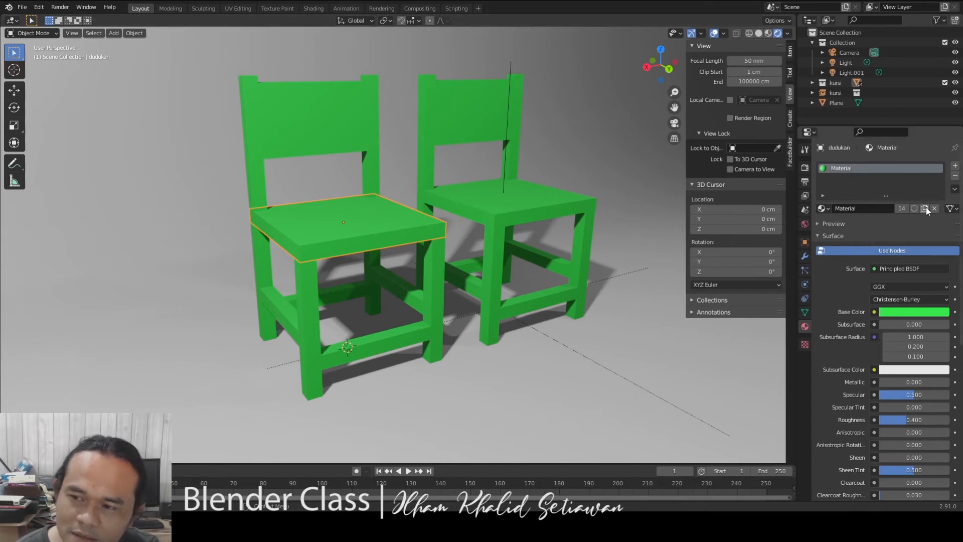
click(954, 178)
click(875, 209)
click(823, 208)
click(884, 192)
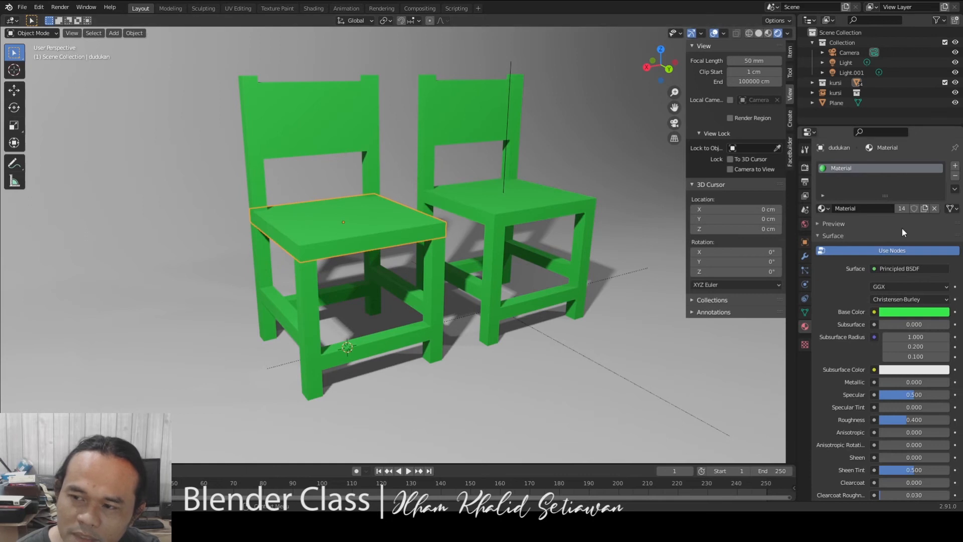
click(927, 209)
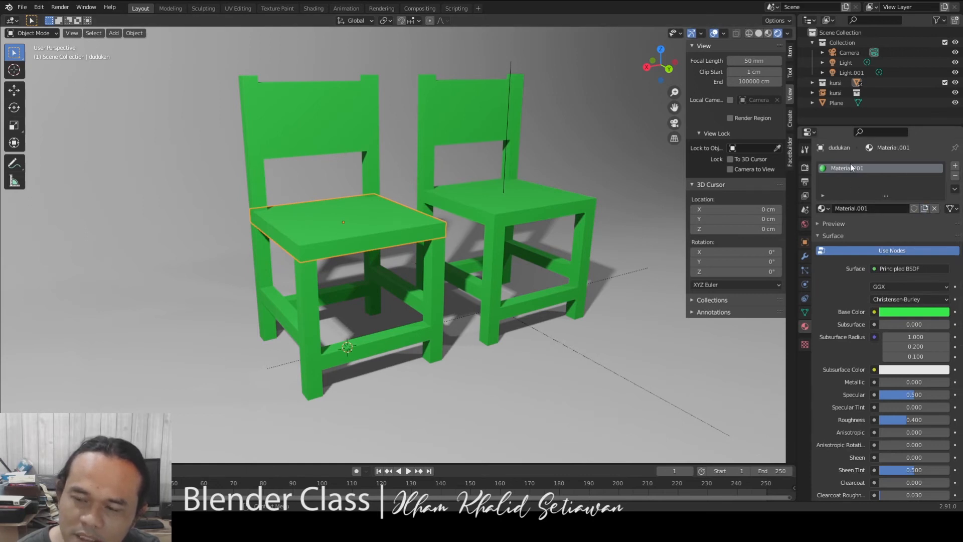
Set the seat material's Base Color to blue, about hue 0.662 and saturation 0.736, and check it on both chairs.
click(889, 312)
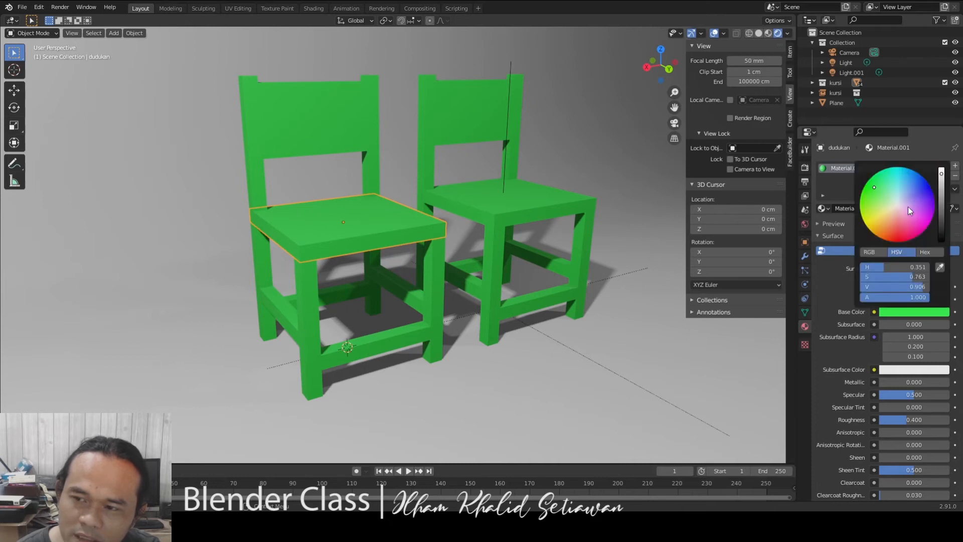
click(921, 190)
click(593, 351)
middle_drag(593, 351, 502, 302)
scroll(502, 284, down, 3)
click(472, 221)
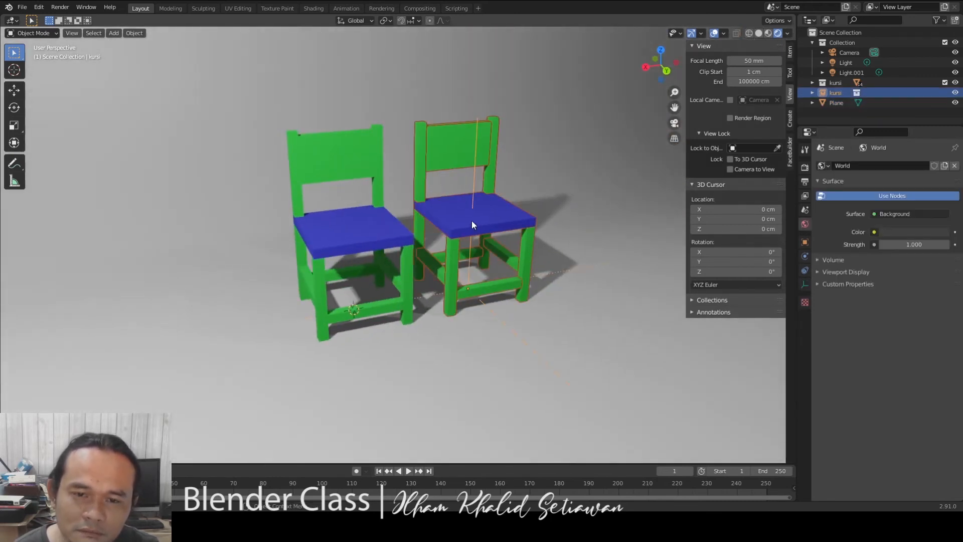
click(500, 225)
click(804, 327)
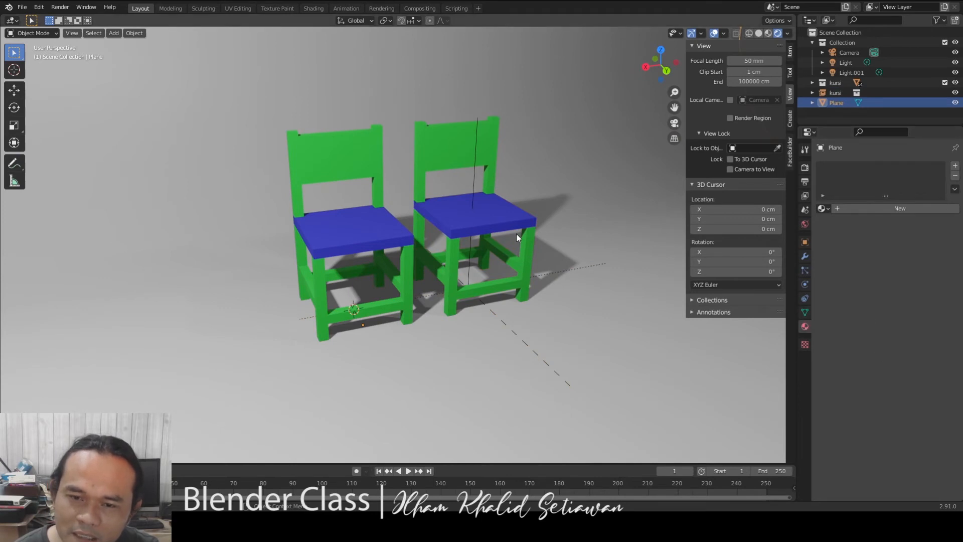
Set the front seat material's Base Color to a light green and its Roughness to 0.
click(356, 234)
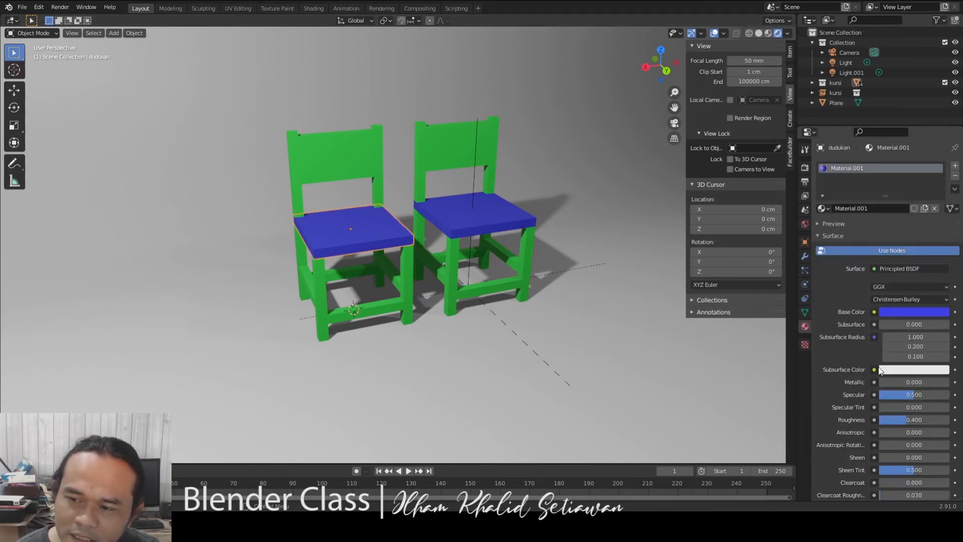
scroll(874, 371, down, 3)
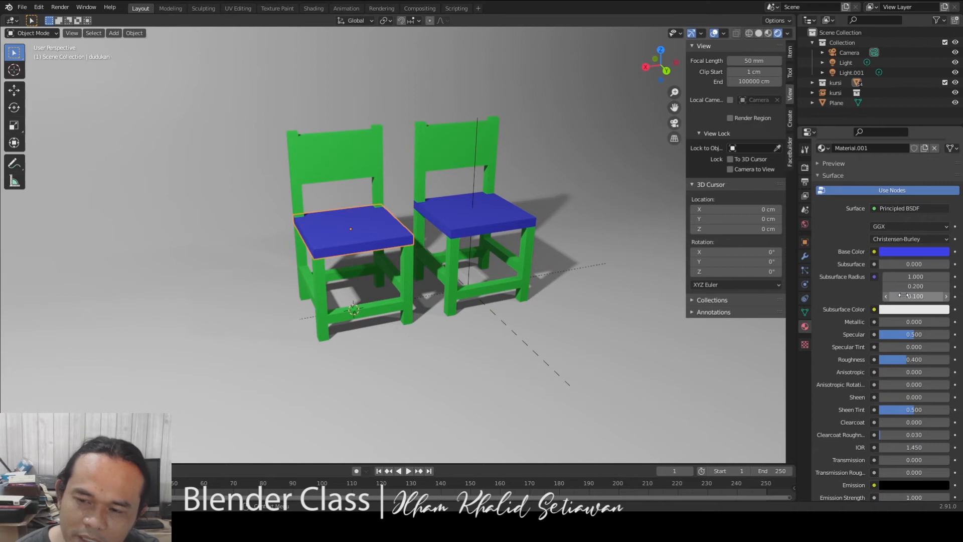
scroll(427, 256, up, 3)
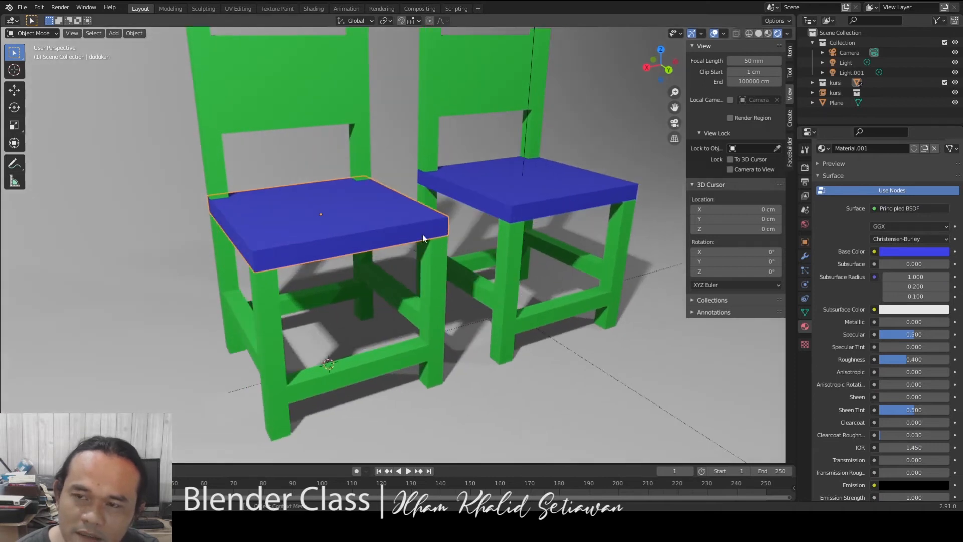
scroll(429, 236, up, 4)
click(923, 251)
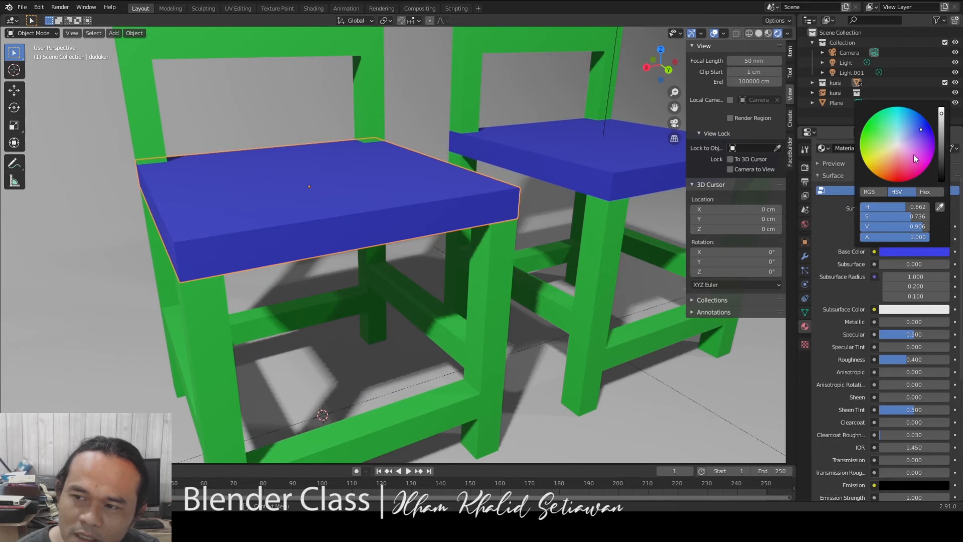
mouse_move(878, 136)
mouse_down()
mouse_move(896, 143)
mouse_move(881, 140)
mouse_up()
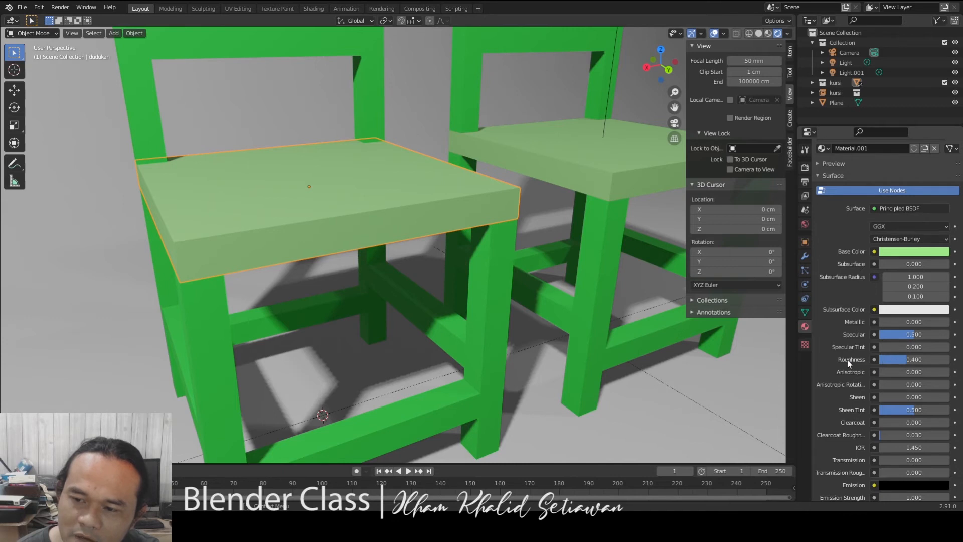
drag(898, 360, 876, 360)
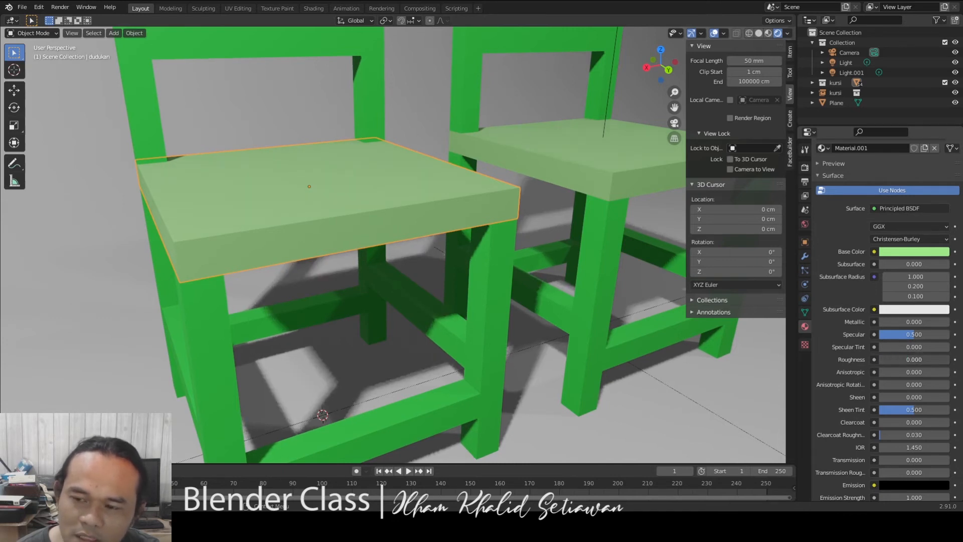
Examine the seat's surface reflections in the rendered view, close up and from several angles around the chairs.
mouse_move(356, 245)
middle_down()
mouse_move(392, 236)
mouse_move(422, 242)
mouse_move(405, 251)
mouse_move(429, 245)
mouse_move(469, 265)
mouse_move(408, 231)
mouse_move(440, 263)
mouse_move(465, 263)
middle_up()
key(z)
click(460, 211)
middle_drag(588, 288, 559, 272)
scroll(409, 216, up, 3)
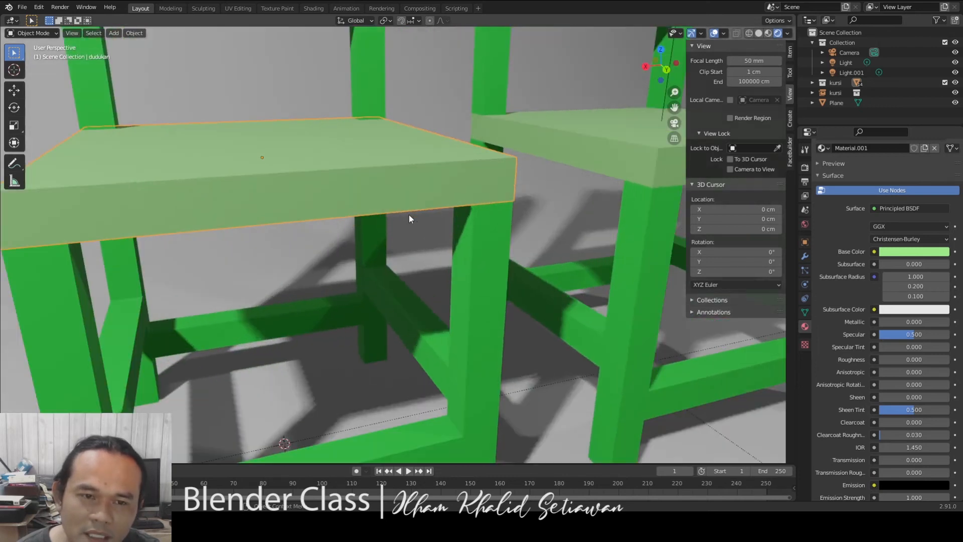
middle_drag(409, 214, 453, 213)
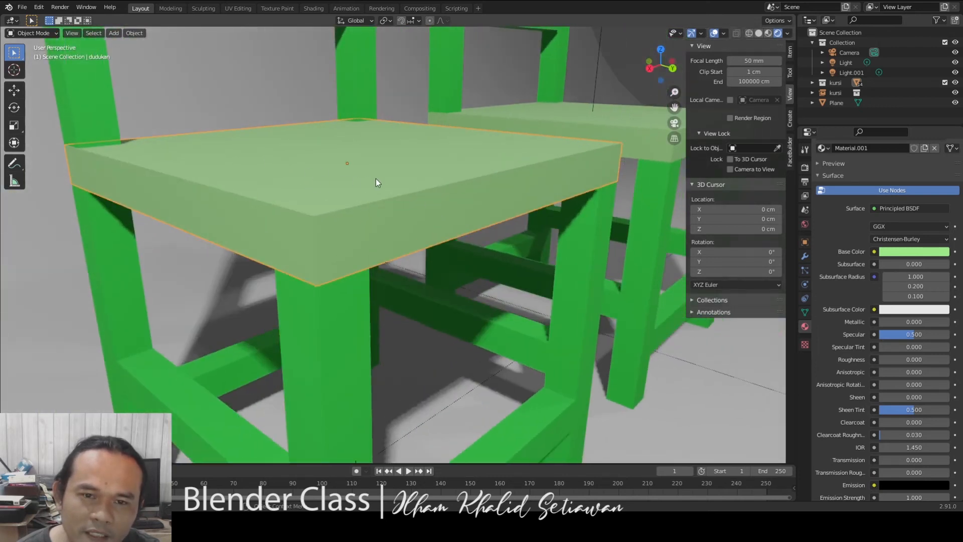
scroll(377, 179, down, 3)
middle_drag(433, 173, 414, 178)
scroll(391, 219, down, 4)
scroll(390, 219, up, 3)
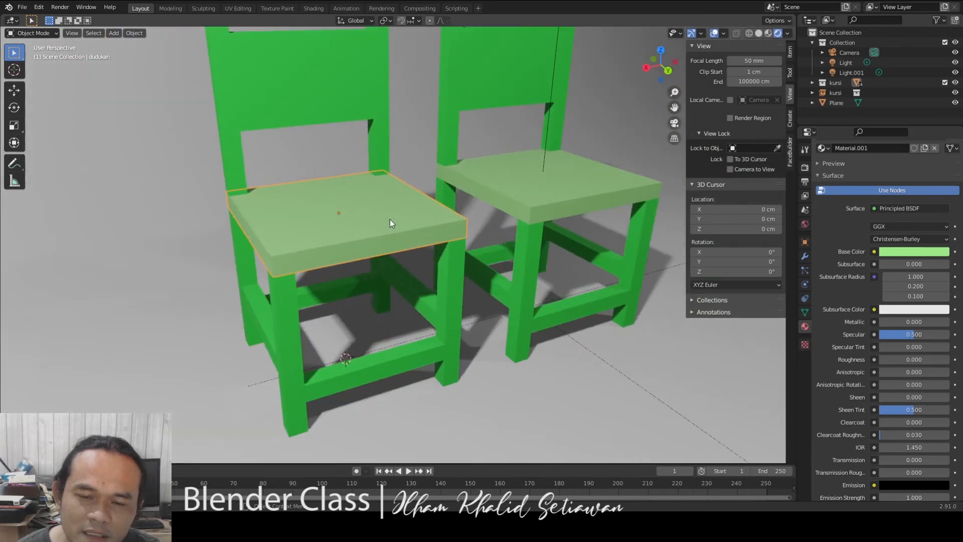
scroll(390, 219, up, 1)
middle_drag(372, 224, 424, 221)
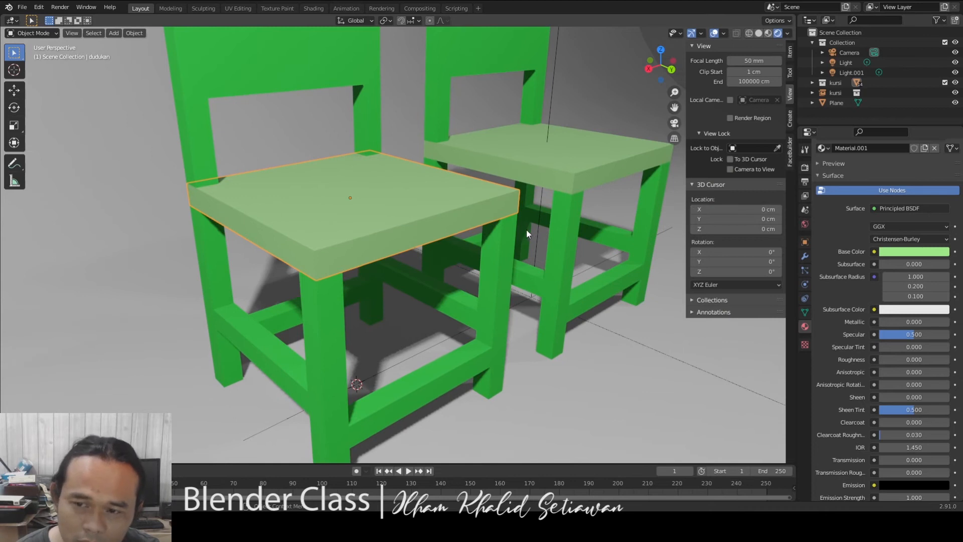
middle_drag(520, 230, 501, 254)
scroll(520, 268, down, 4)
scroll(512, 260, up, 2)
Add a UV sphere, scale it down to ball size, and place it between the chairs just above seat height.
key(shift+a)
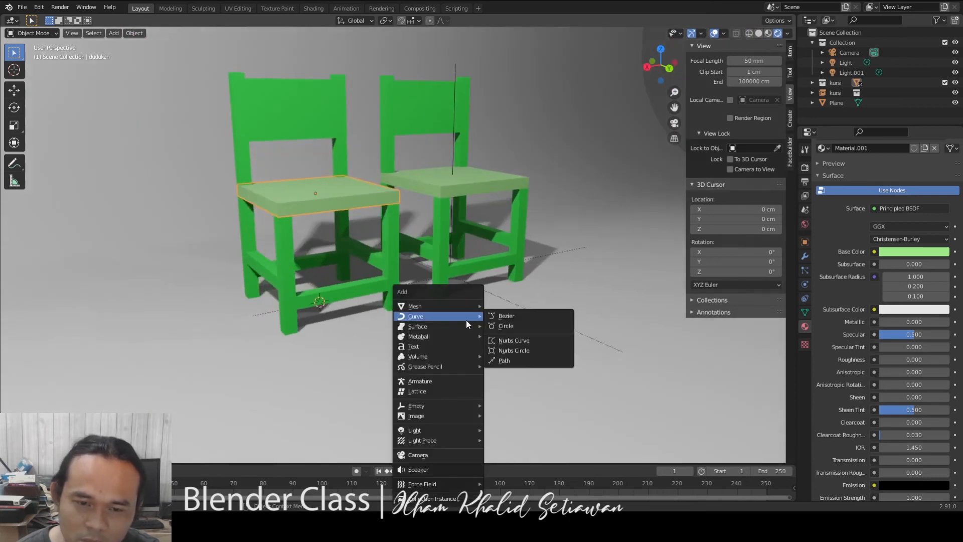
mouse_move(459, 309)
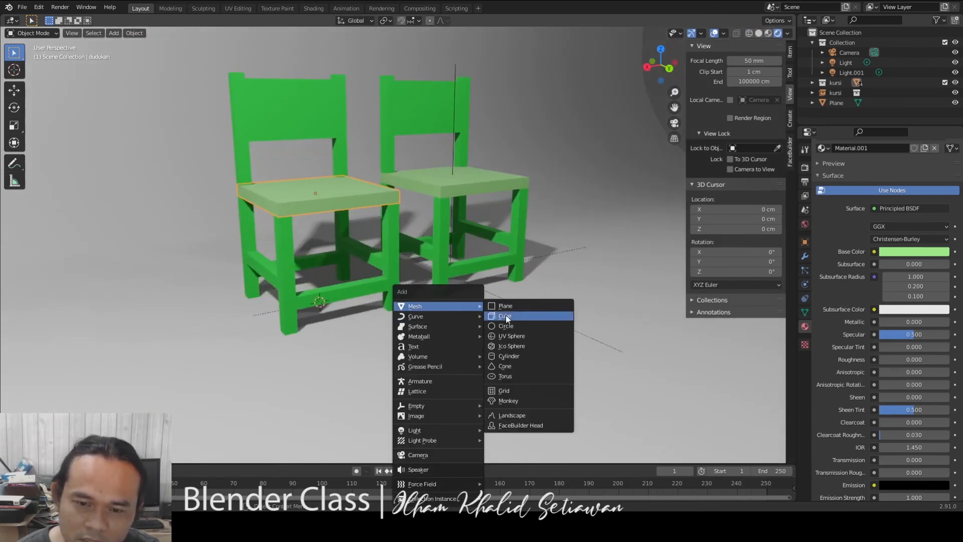
click(523, 336)
key(s)
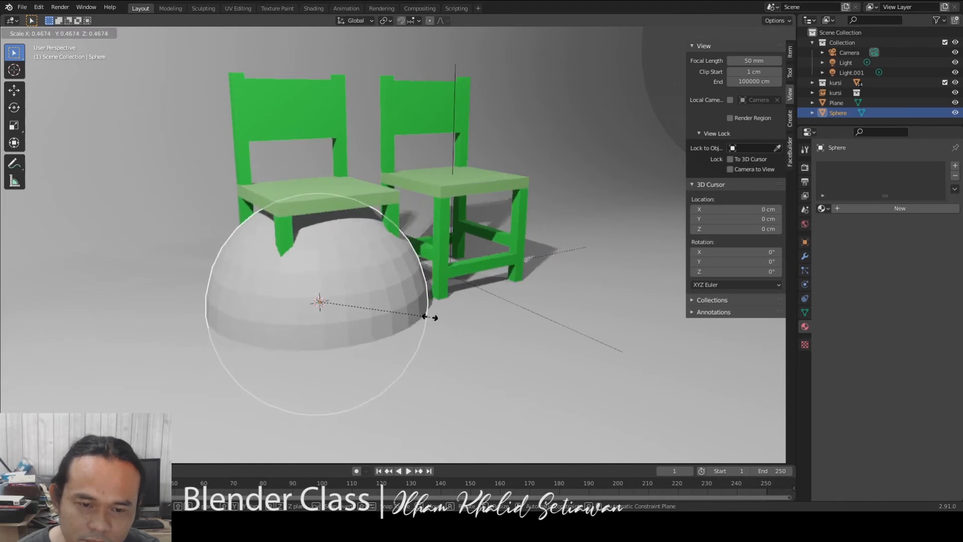
click(363, 302)
key(g)
click(451, 149)
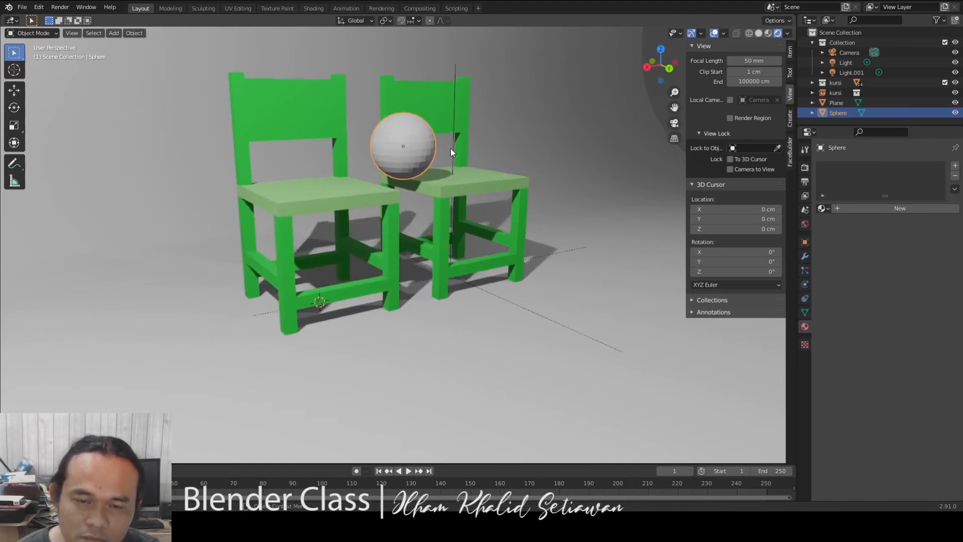
Apply Shade Smooth to the sphere and view it up close.
key(KP_Decimal)
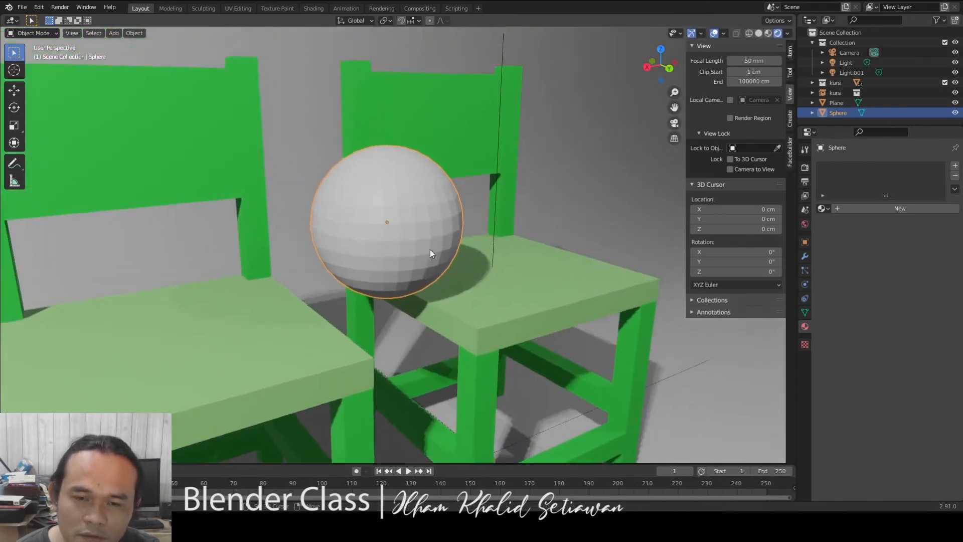
scroll(430, 249, up, 3)
right_click(408, 245)
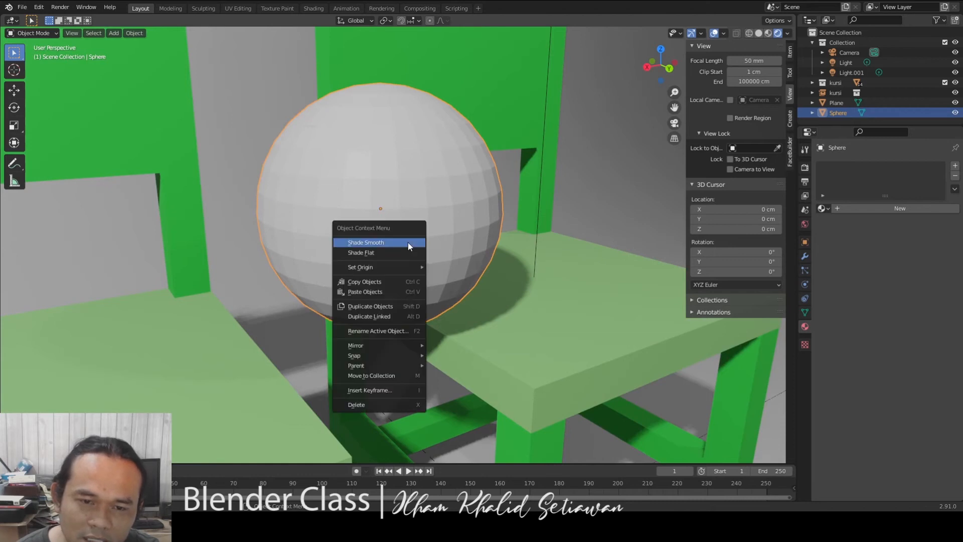
click(390, 240)
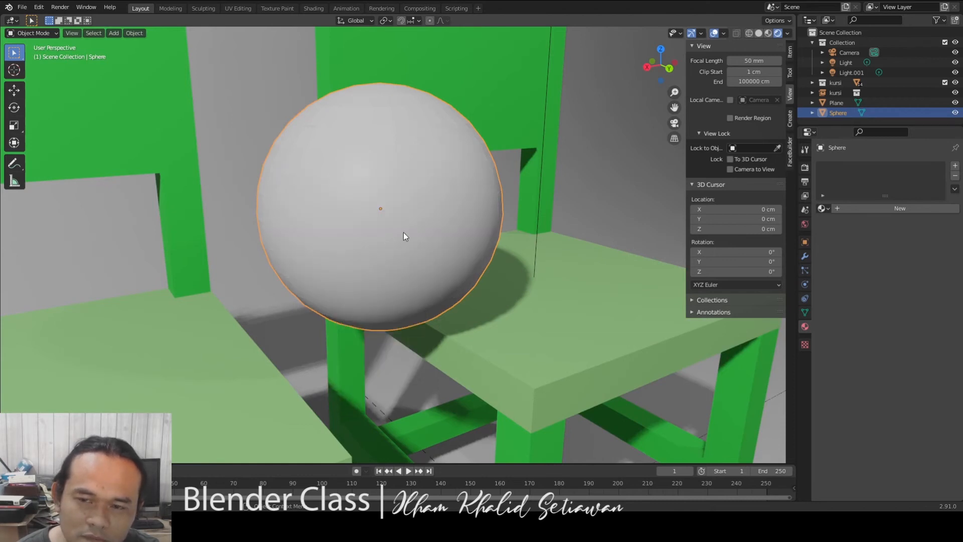
Assign the existing Material.001 to the sphere and view its highlights up close.
click(823, 208)
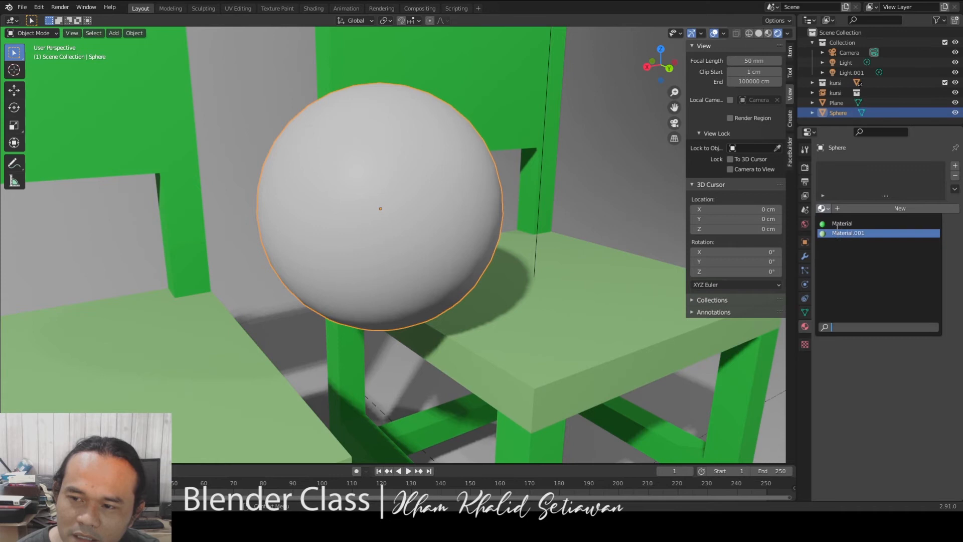
click(837, 235)
scroll(376, 237, down, 3)
mouse_move(377, 236)
middle_down()
mouse_move(406, 241)
mouse_move(391, 229)
middle_up()
scroll(392, 228, up, 3)
scroll(390, 226, up, 2)
middle_drag(406, 195, 399, 246)
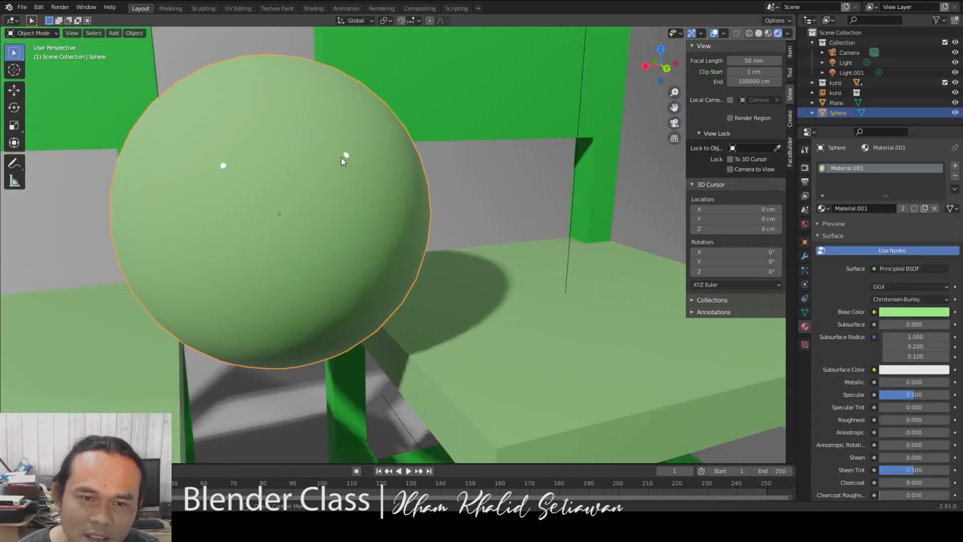
Turn on Ambient Occlusion and Screen Space Reflections in the Eevee render settings.
click(807, 154)
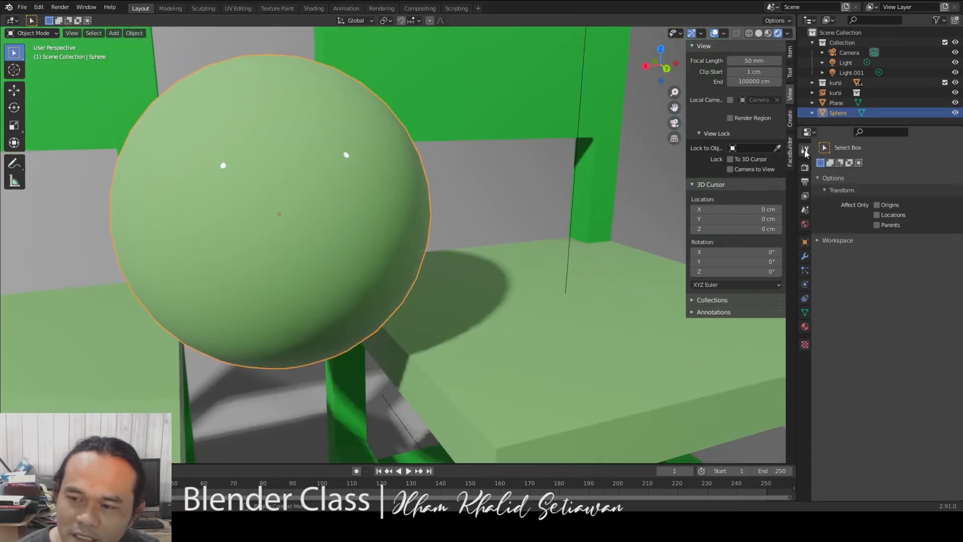
click(805, 168)
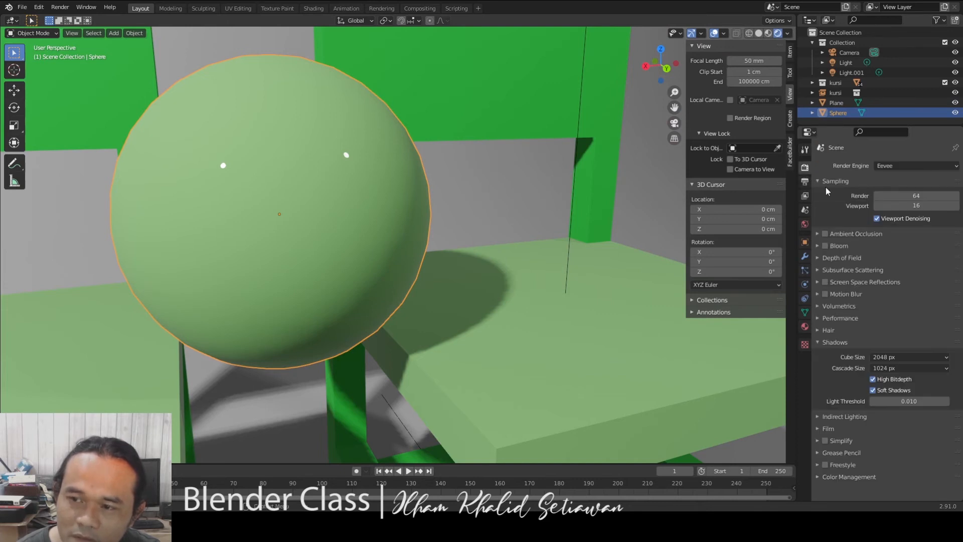
scroll(381, 259, down, 6)
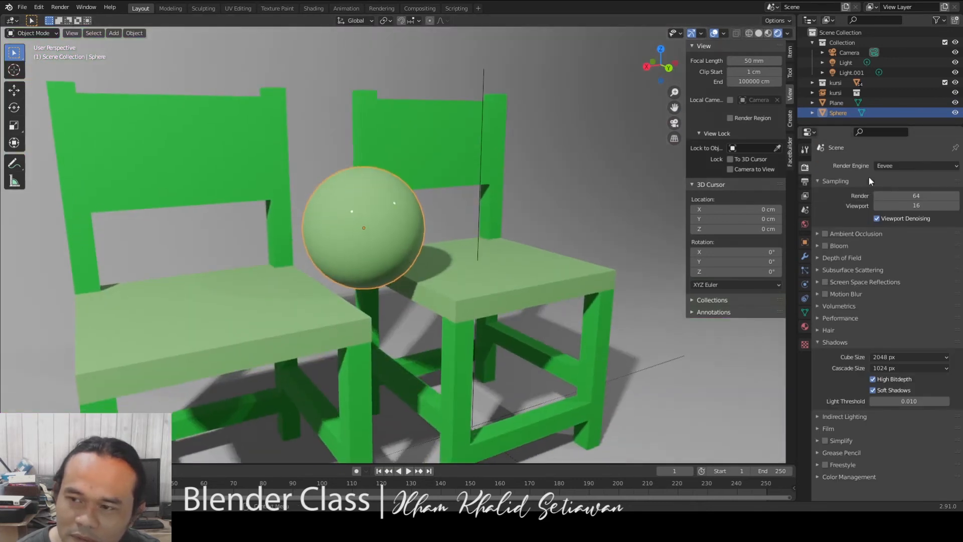
click(825, 234)
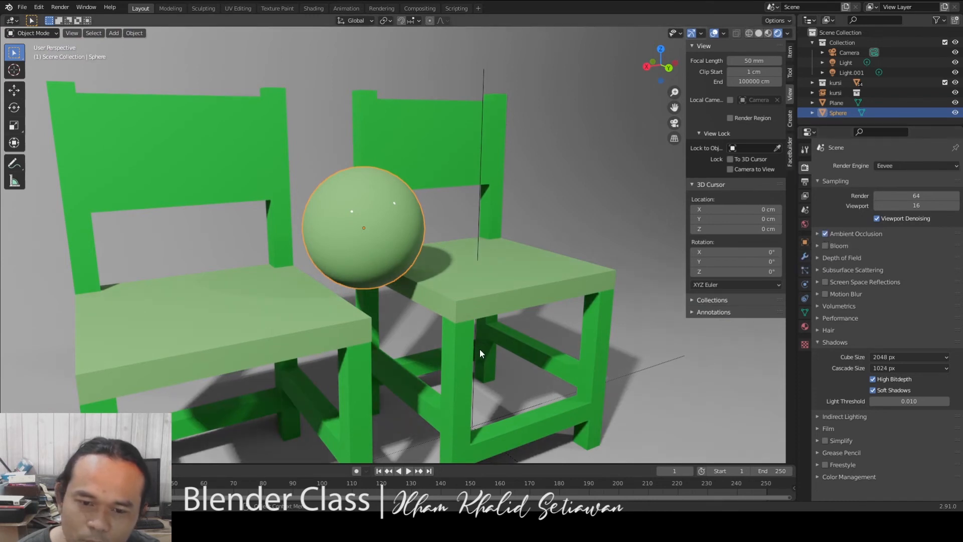
shift+middle_drag(479, 348, 498, 272)
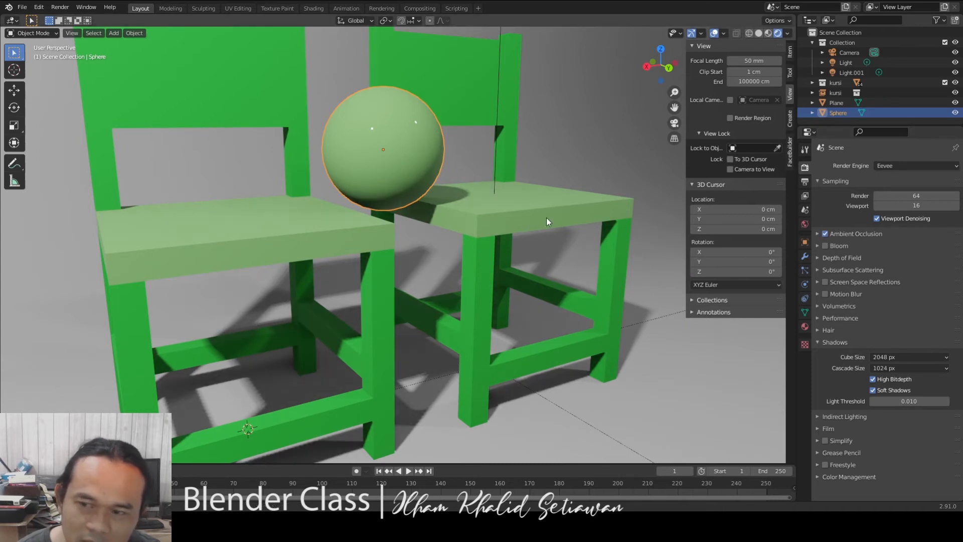
middle_drag(546, 217, 547, 226)
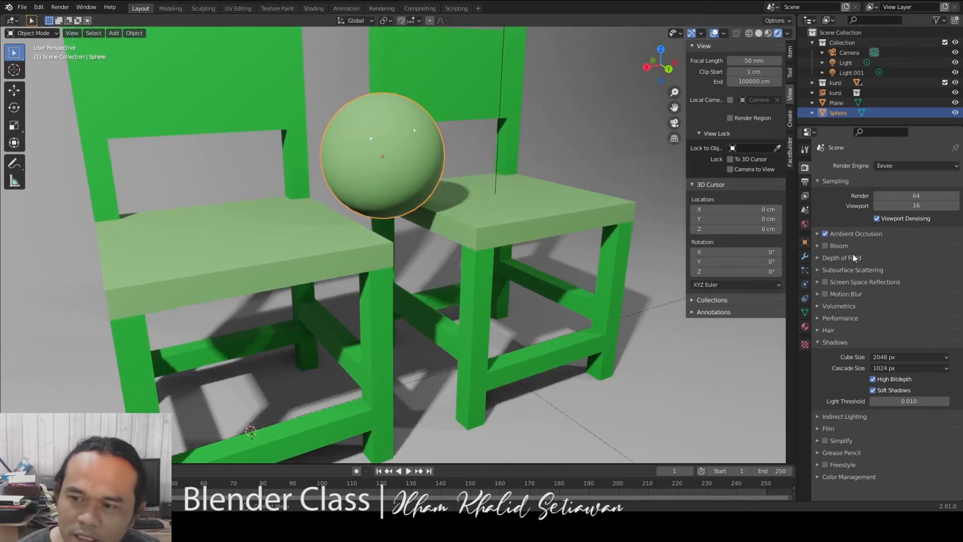
click(826, 282)
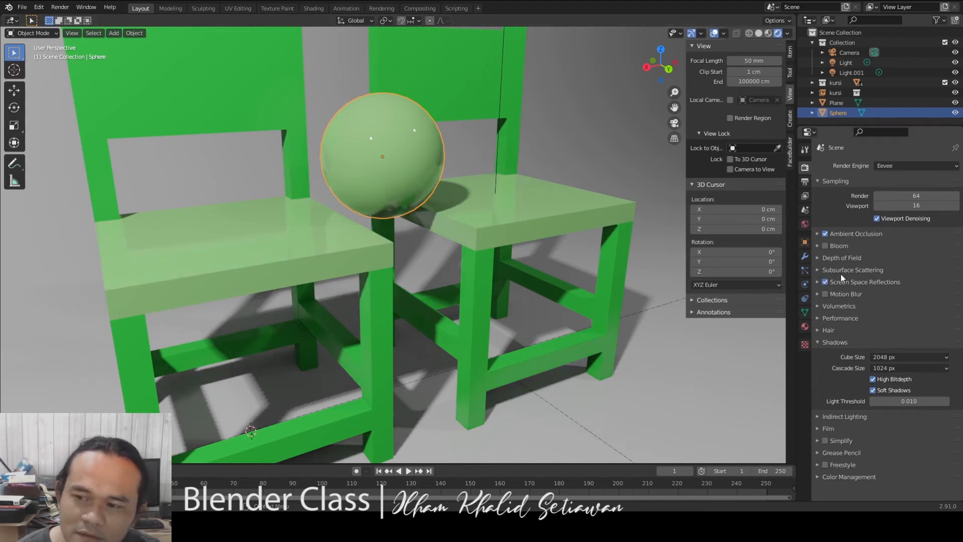
Examine the reflections on the seats and the sphere, close up and from several angles around the chairs.
middle_drag(520, 201, 579, 200)
scroll(579, 200, up, 5)
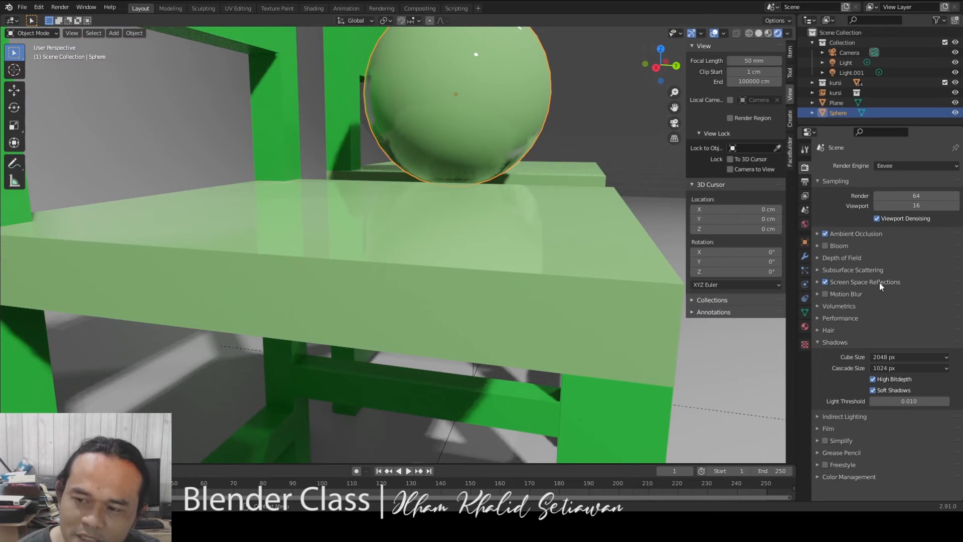
middle_drag(566, 209, 553, 247)
scroll(551, 242, up, 2)
middle_drag(539, 203, 506, 243)
middle_drag(453, 139, 519, 166)
scroll(451, 155, down, 2)
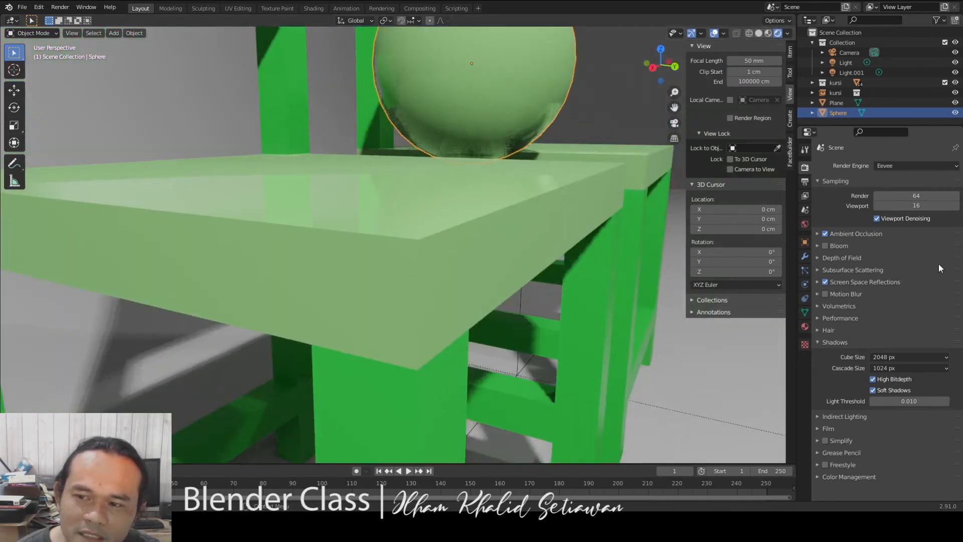
middle_drag(584, 238, 548, 255)
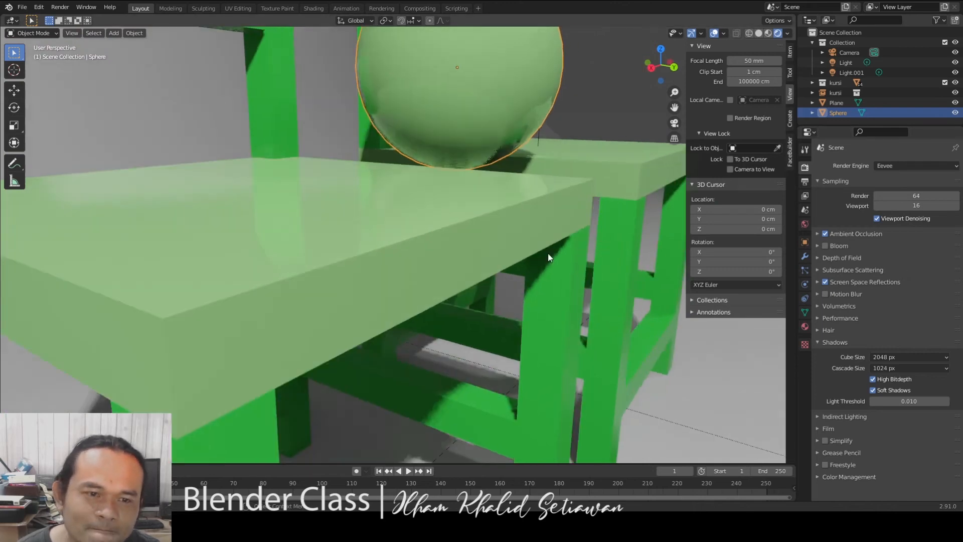
scroll(541, 254, down, 3)
mouse_move(497, 240)
middle_down()
mouse_move(587, 236)
mouse_move(480, 248)
middle_up()
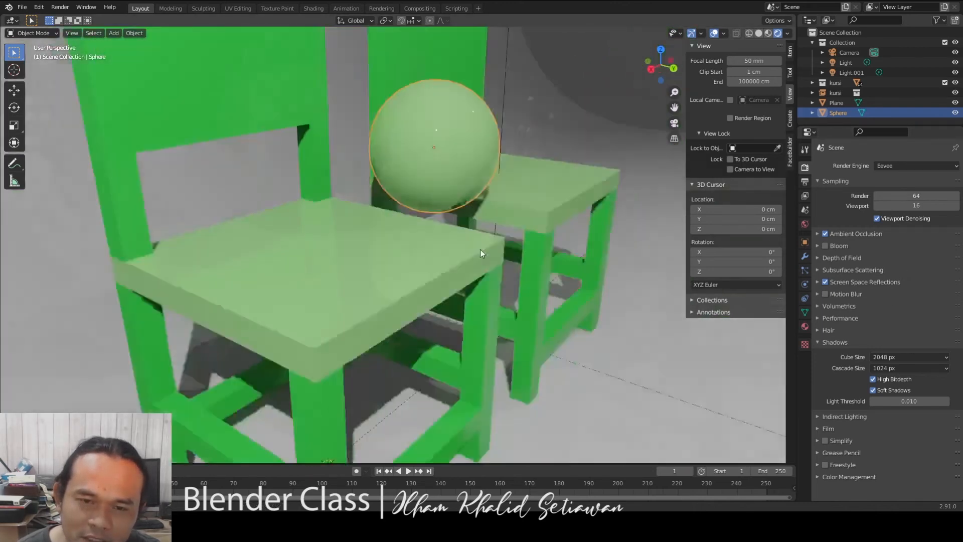
scroll(465, 252, up, 5)
middle_drag(548, 239, 489, 242)
scroll(526, 236, down, 5)
scroll(489, 252, up, 2)
scroll(489, 243, down, 1)
scroll(489, 243, down, 2)
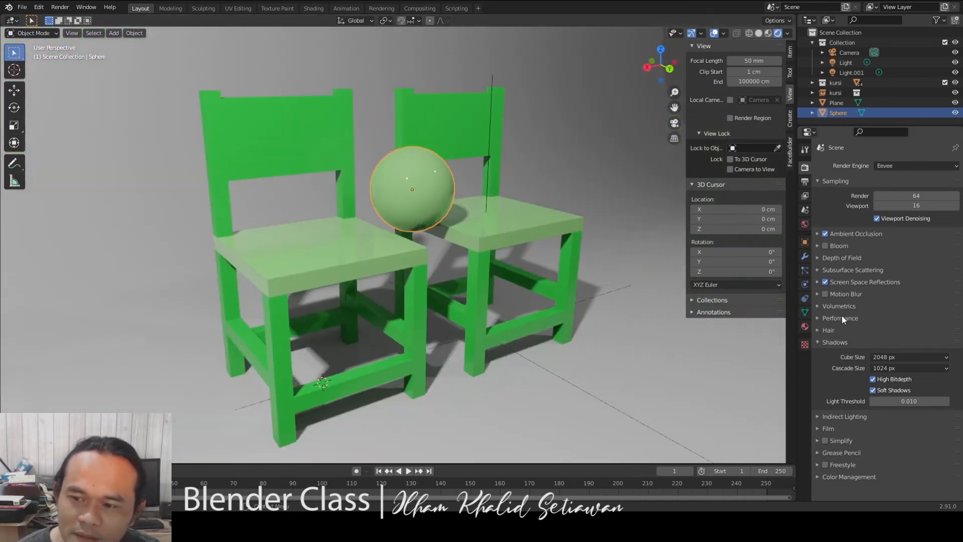
Delete the sphere between the two chairs.
scroll(596, 243, down, 2)
click(405, 187)
click(385, 185)
key(x)
click(384, 186)
Raise the Roughness of the front chair's seat material to 0.113 and check the seats' reflections.
scroll(401, 231, up, 5)
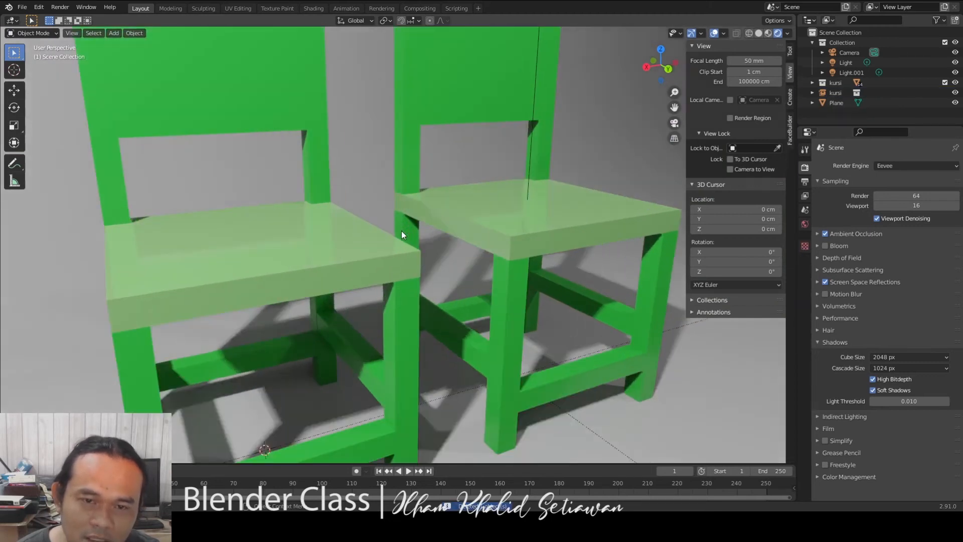
click(515, 236)
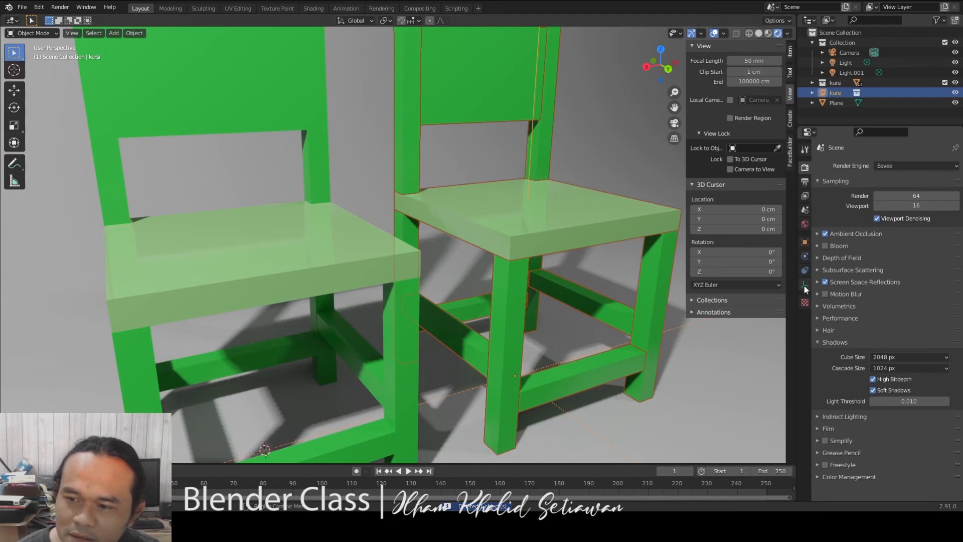
click(231, 253)
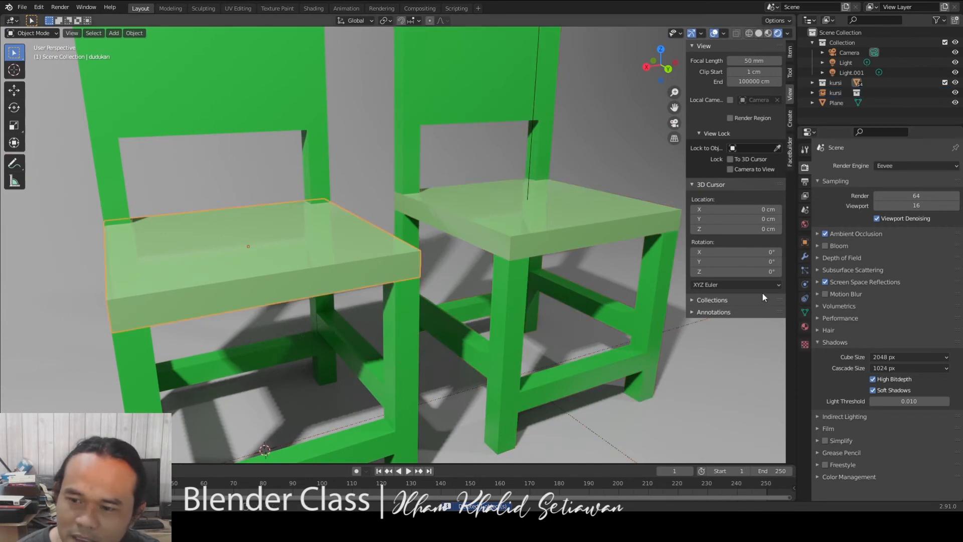
click(807, 326)
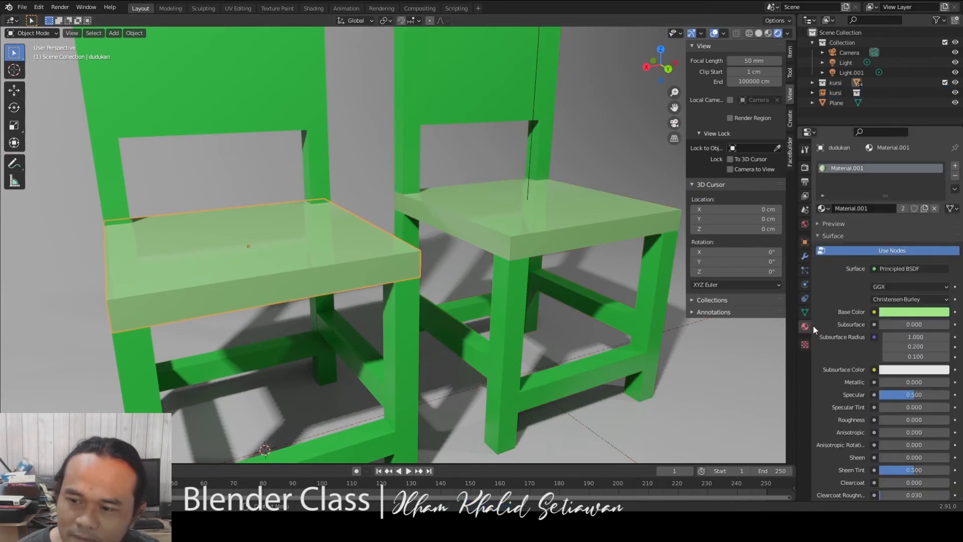
click(886, 419)
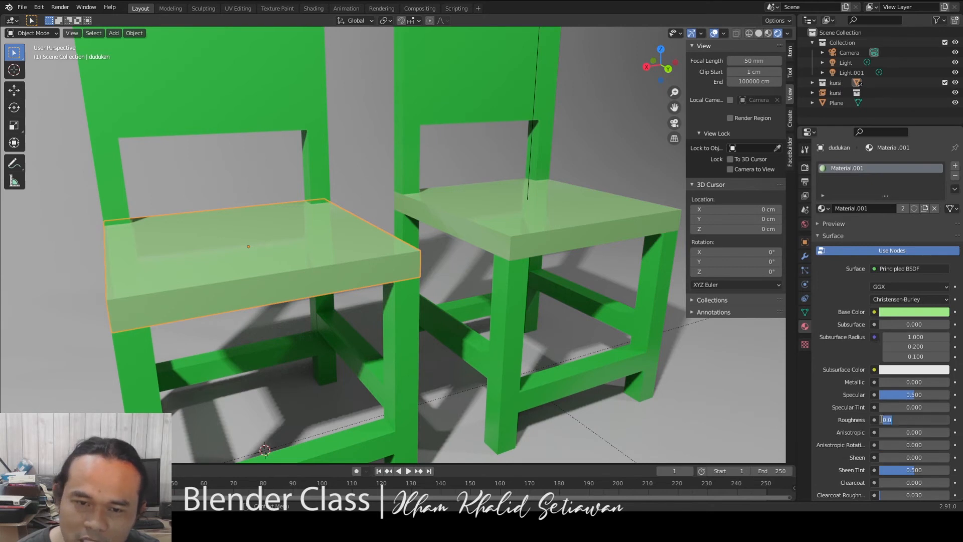
click(675, 391)
scroll(468, 260, up, 3)
shift+middle_drag(391, 284, 486, 257)
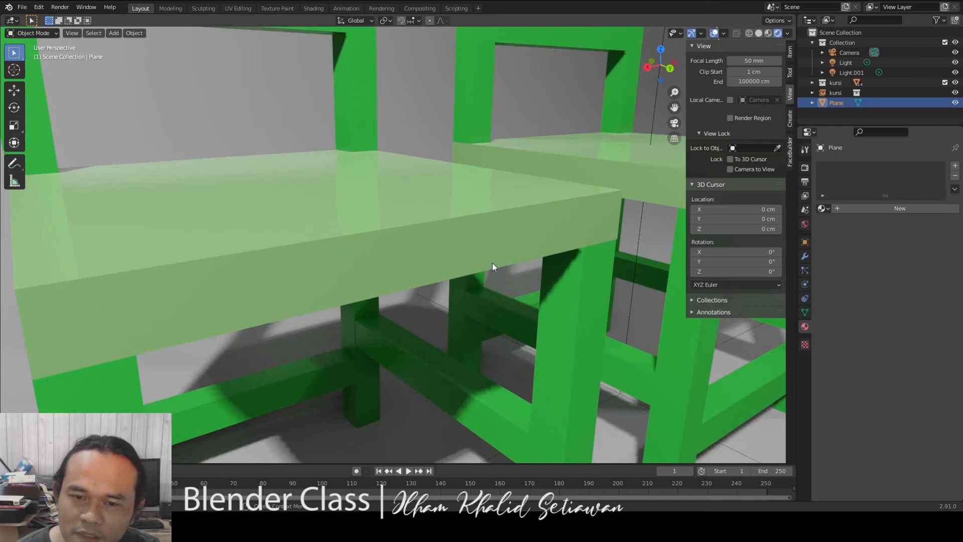
click(492, 263)
mouse_move(887, 420)
mouse_down()
mouse_move(923, 420)
mouse_move(887, 420)
mouse_up()
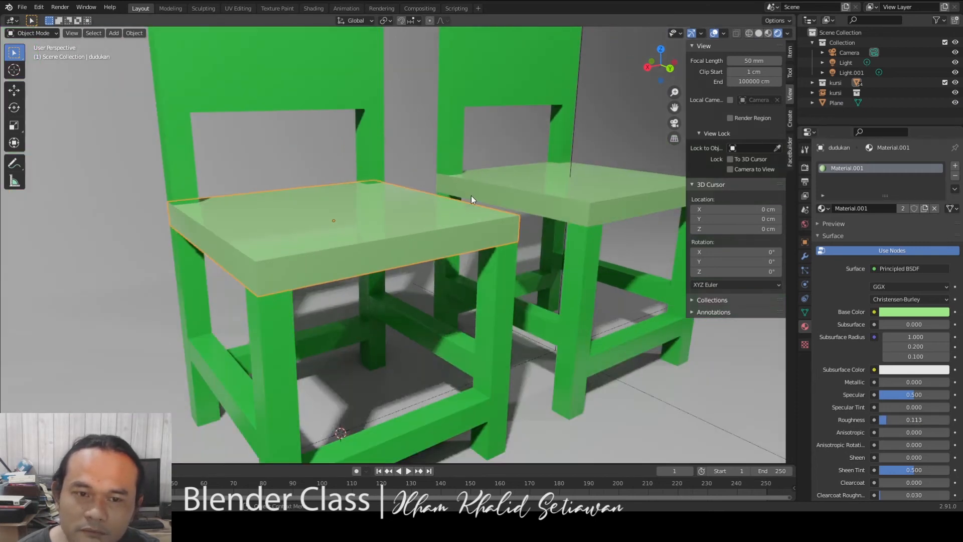
mouse_move(472, 196)
middle_down()
mouse_move(480, 211)
mouse_move(381, 211)
mouse_move(474, 201)
middle_up()
scroll(481, 210, down, 3)
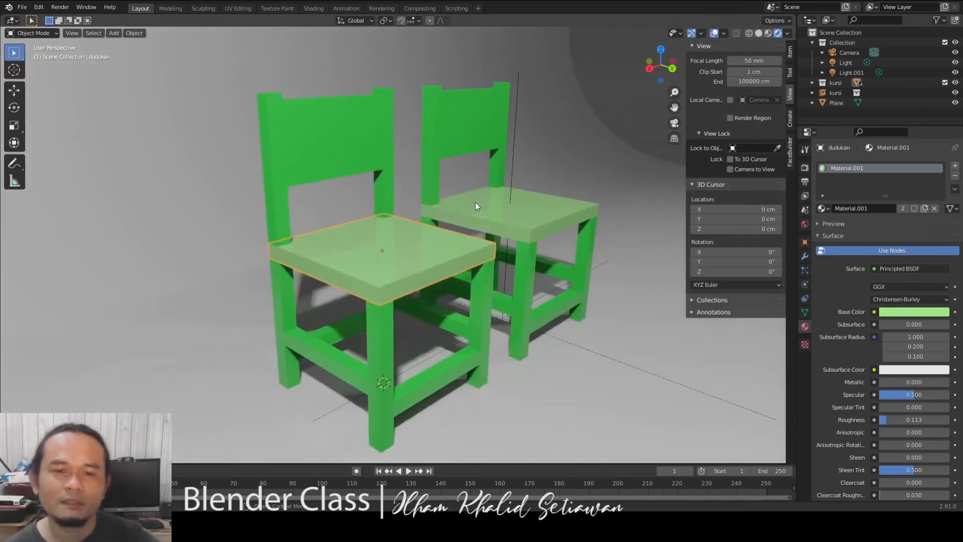
Rename the front chair's seat material to "hijau reflektif".
click(426, 255)
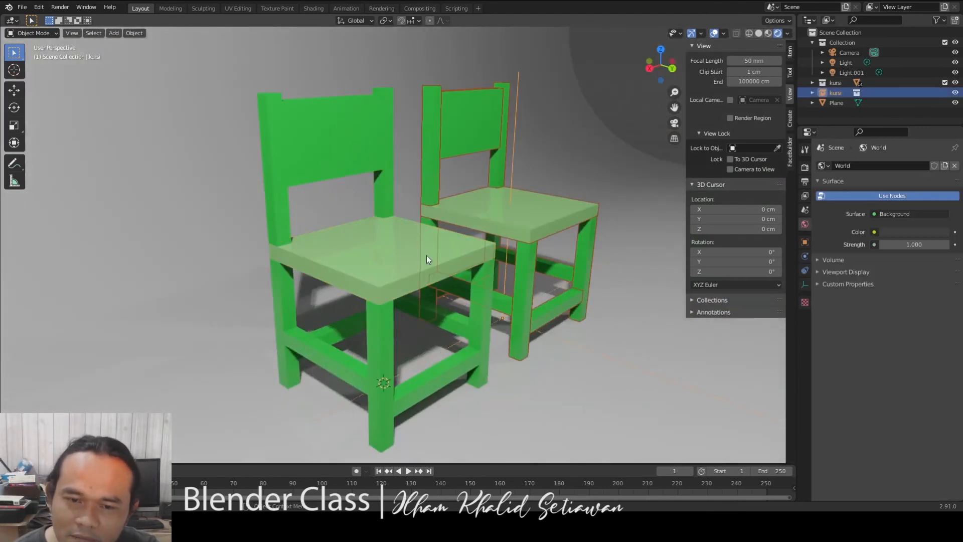
click(426, 254)
click(403, 275)
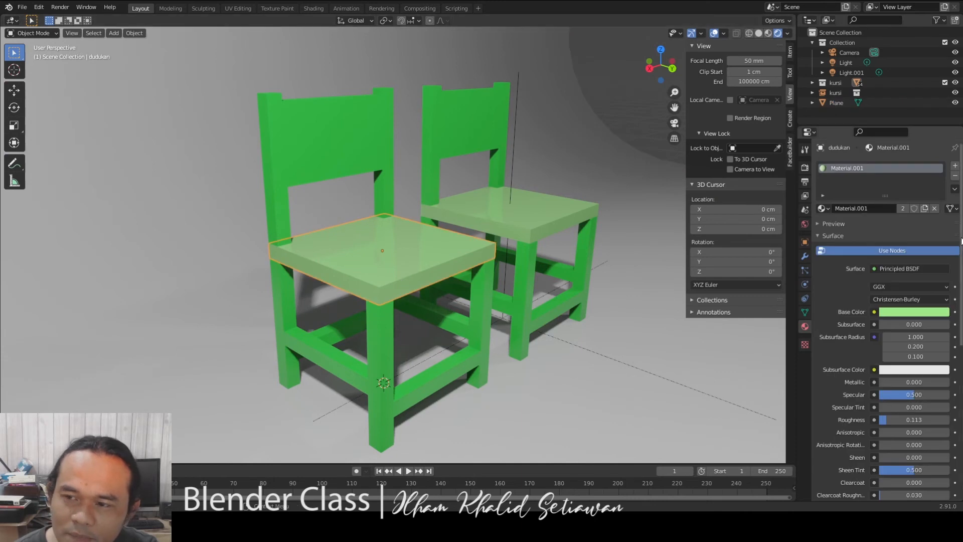
double_click(858, 209)
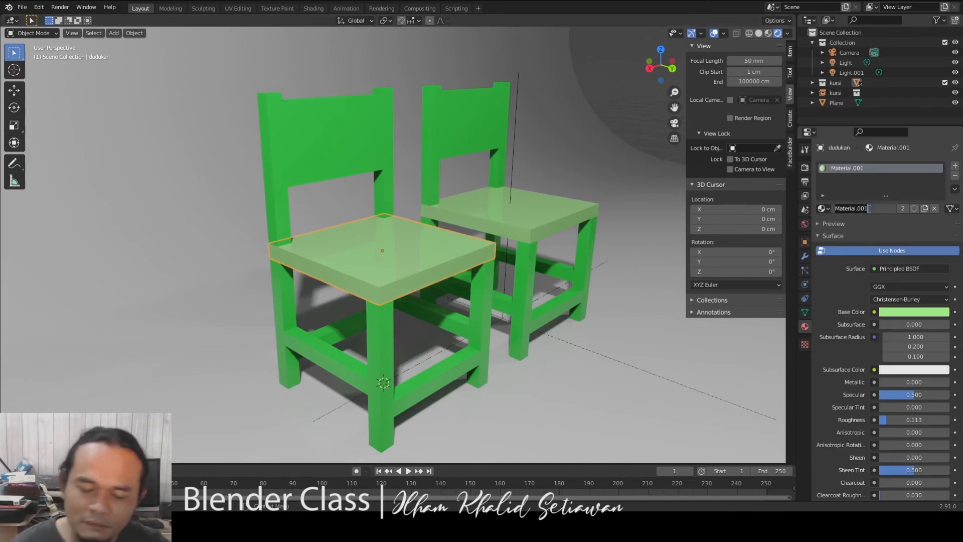
text(h)
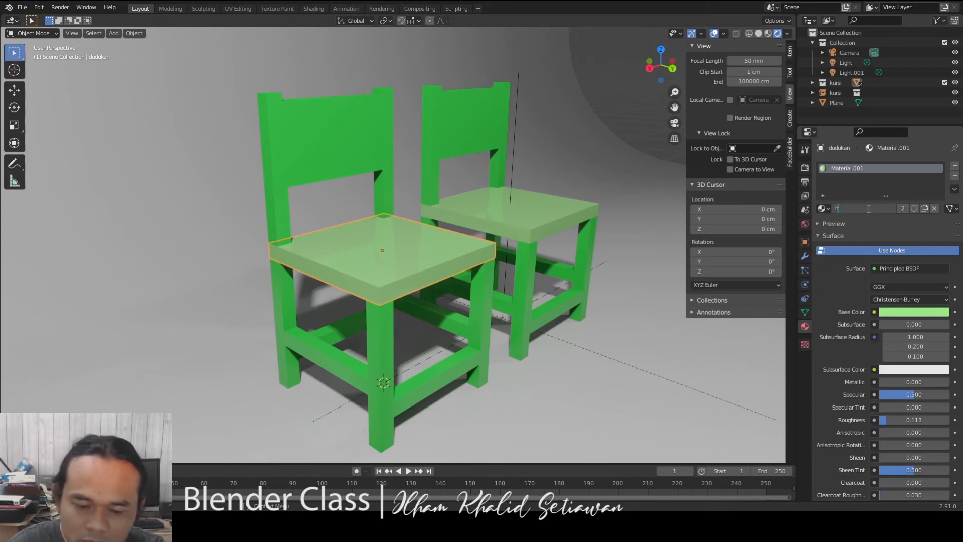
text(uda reflektif)
key(Return)
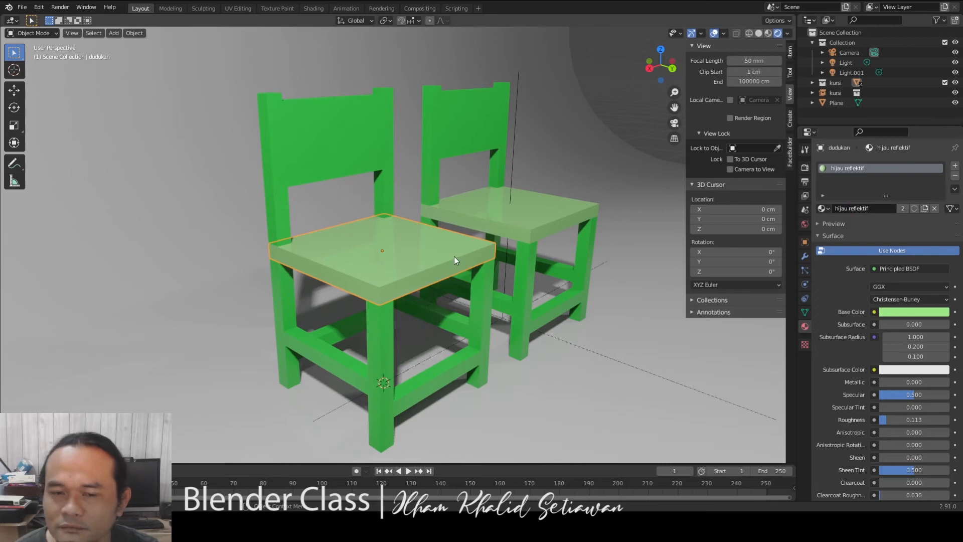
Assign the "hijau reflektif" material to the front chair's backrest panel.
middle_drag(504, 247, 365, 182)
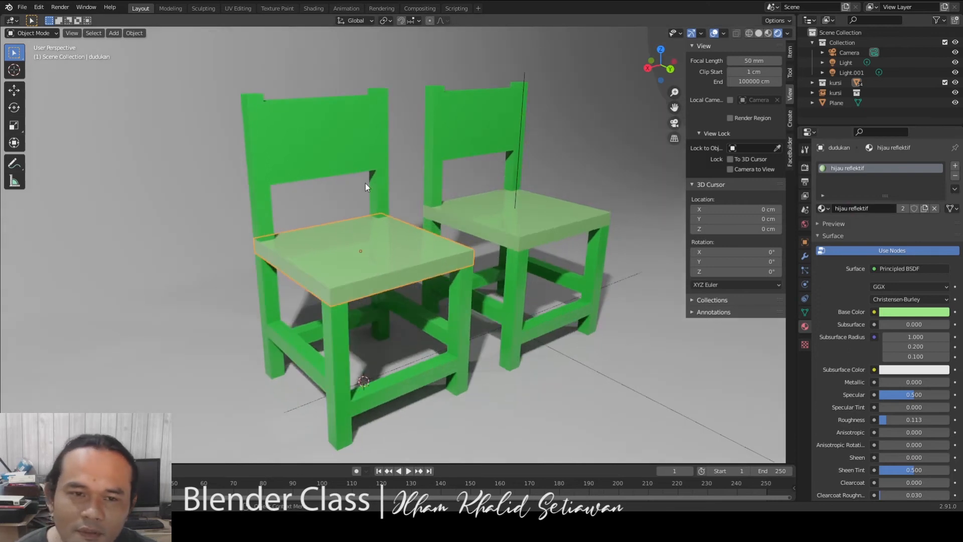
click(330, 136)
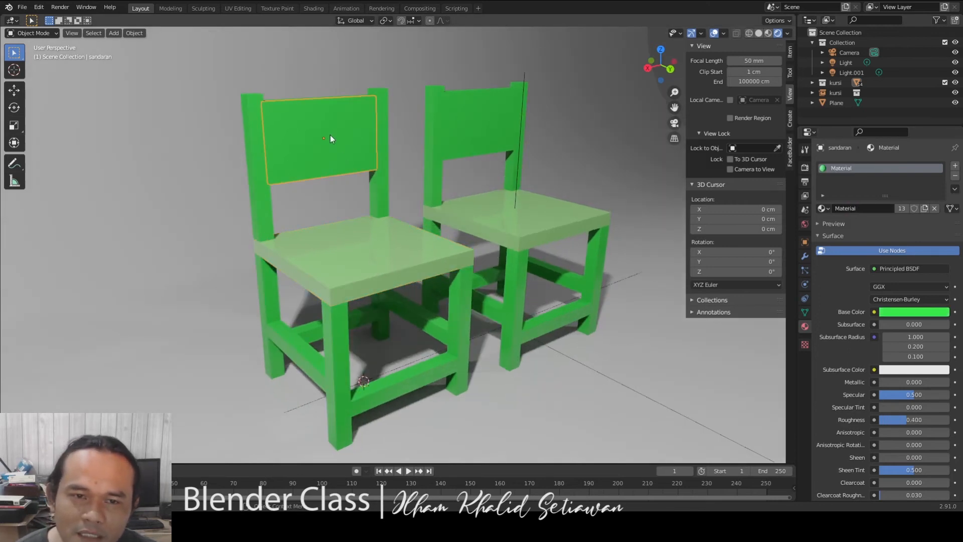
click(824, 208)
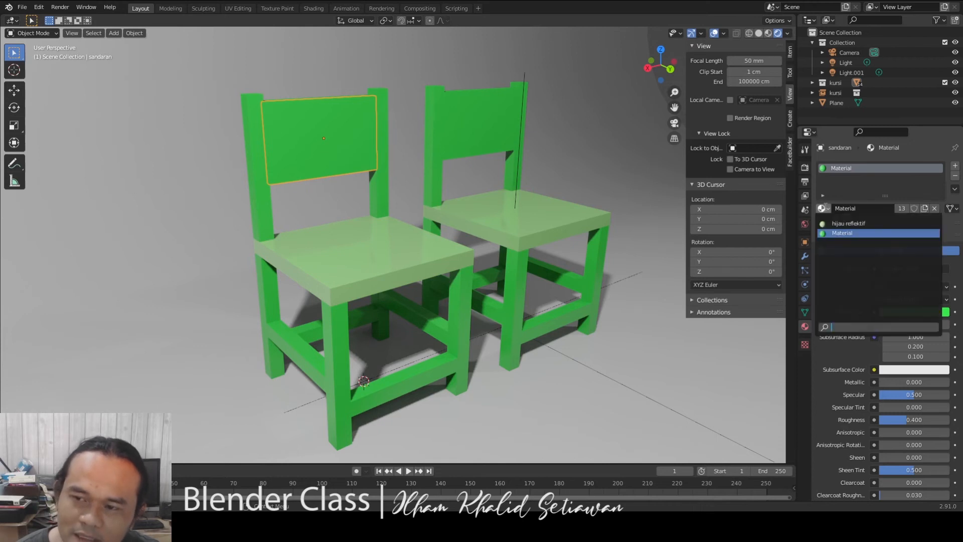
click(839, 223)
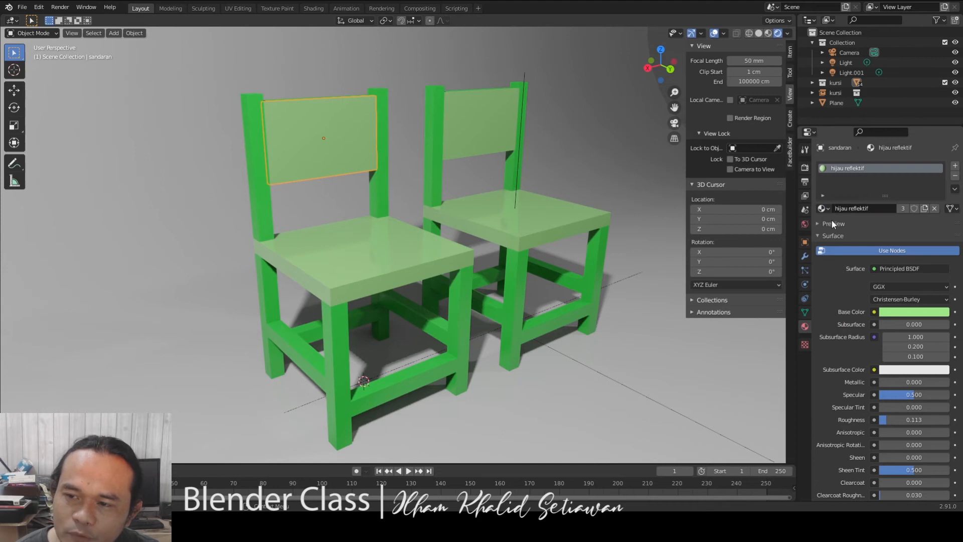
click(823, 208)
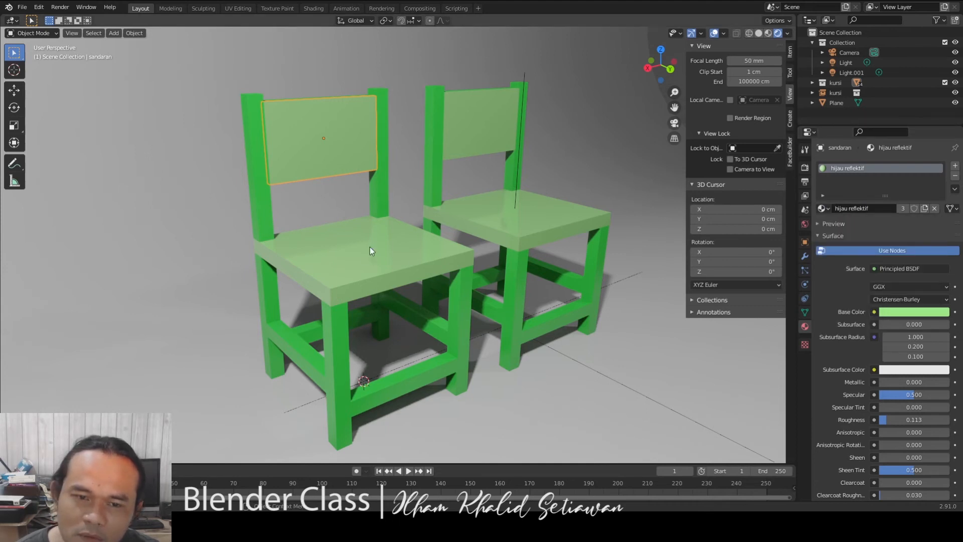
Rename the material on the front chair's legs to "hijau gelap".
click(335, 341)
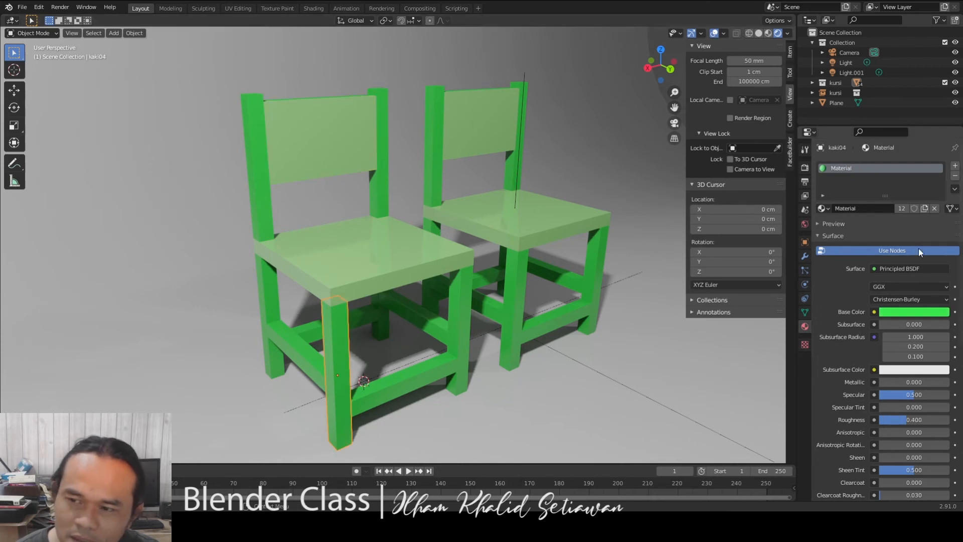
click(858, 208)
key(BackSpace)
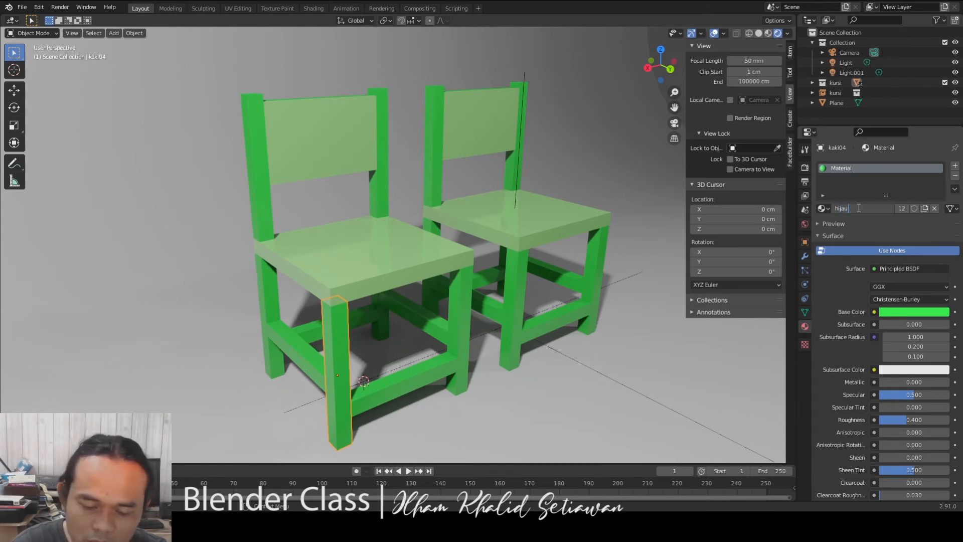
key(Return)
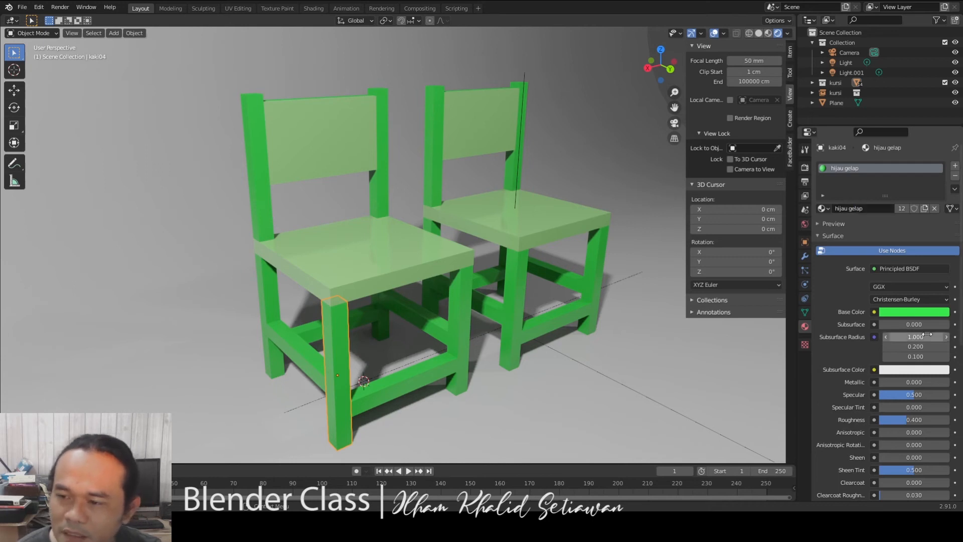
Darken the "hijau gelap" material's base color to Hue 0.344, Saturation 0.886 and Value 0.427.
click(915, 312)
drag(874, 188, 869, 185)
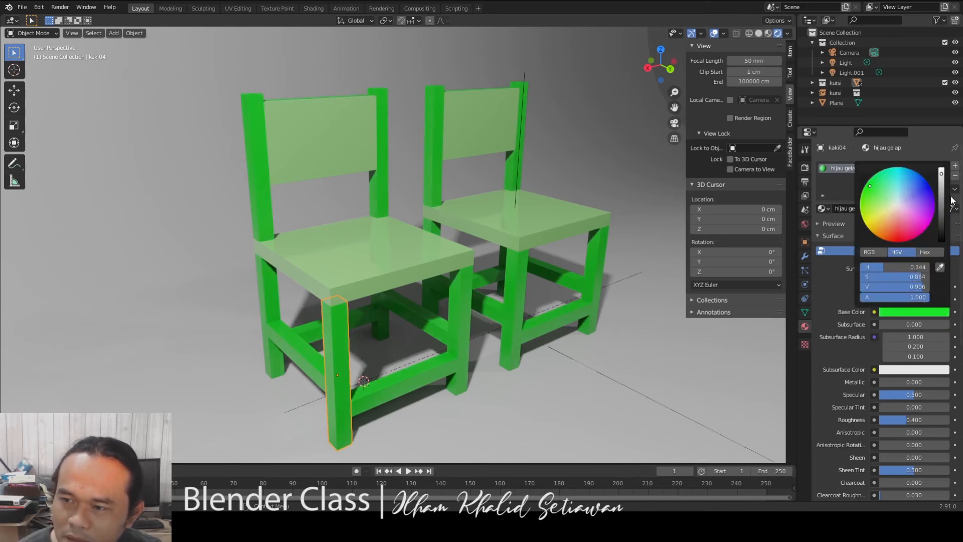
drag(945, 202, 945, 214)
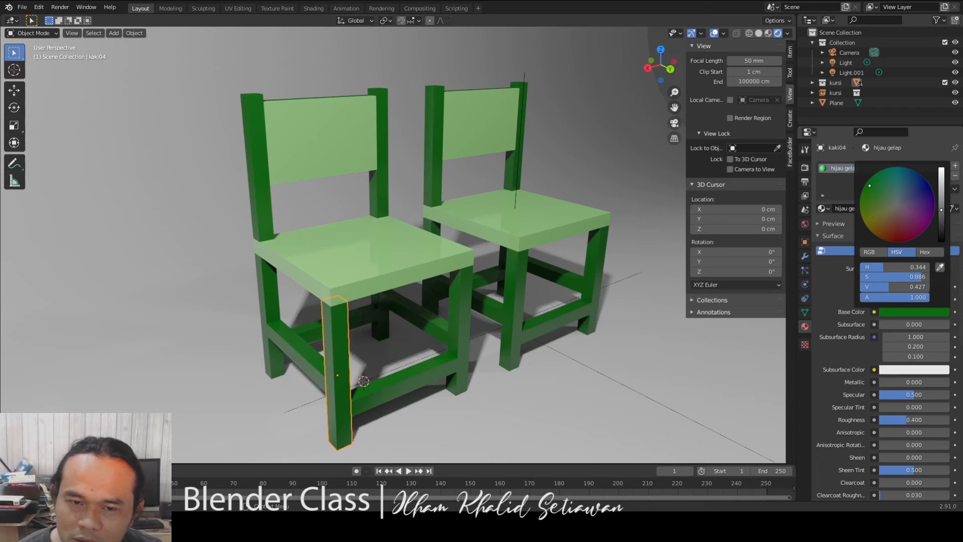
Add a new material to the curved backdrop plane behind the chairs.
drag(722, 379, 693, 365)
scroll(627, 335, down, 4)
middle_drag(589, 318, 531, 303)
scroll(531, 303, down, 1)
scroll(502, 292, up, 4)
mouse_move(412, 290)
middle_down()
mouse_move(455, 291)
mouse_move(401, 289)
middle_up()
scroll(439, 288, down, 6)
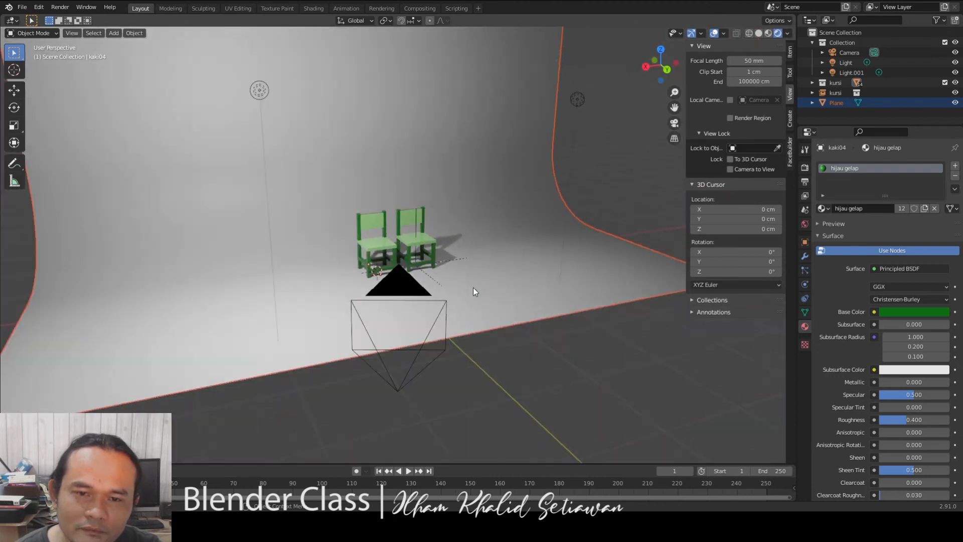
scroll(473, 287, up, 4)
click(601, 307)
scroll(589, 266, down, 4)
middle_drag(589, 266, 324, 156)
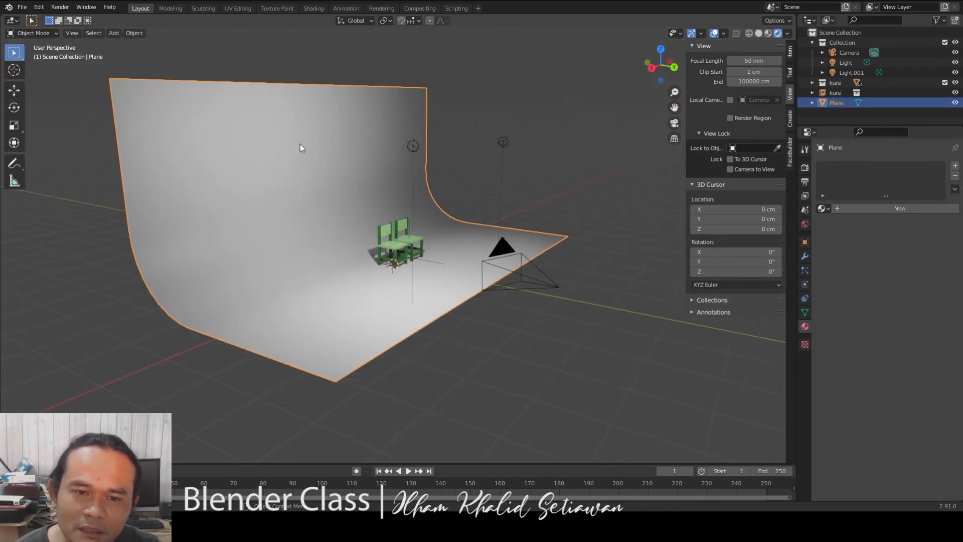
scroll(397, 231, up, 7)
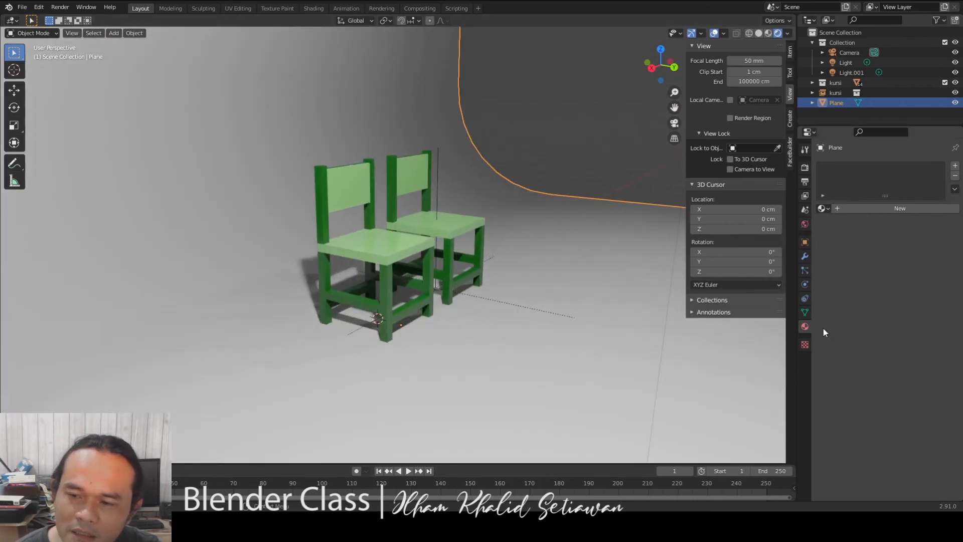
click(888, 208)
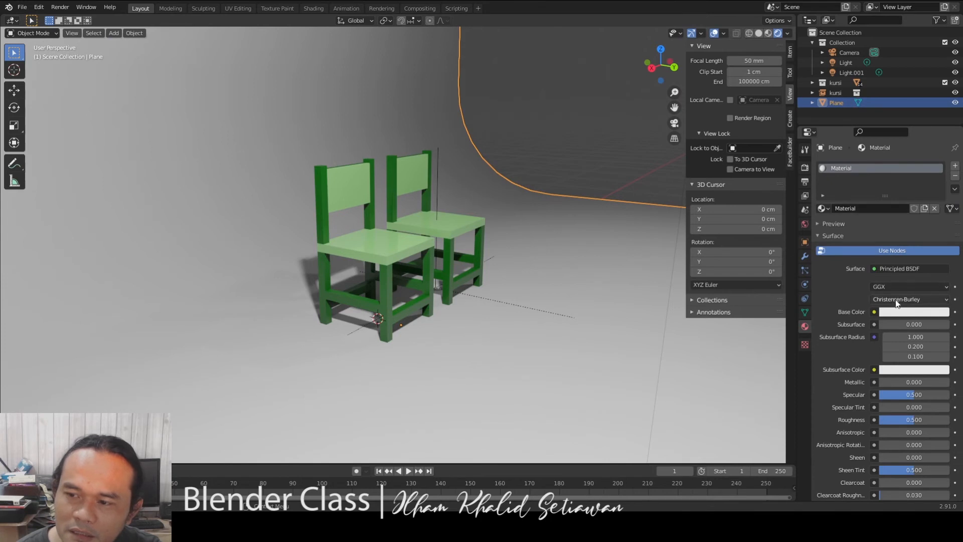
Set the backdrop material's base color to a grey with Value 0.520, lower its Roughness to 0.110 and check the reflections.
click(914, 311)
click(943, 208)
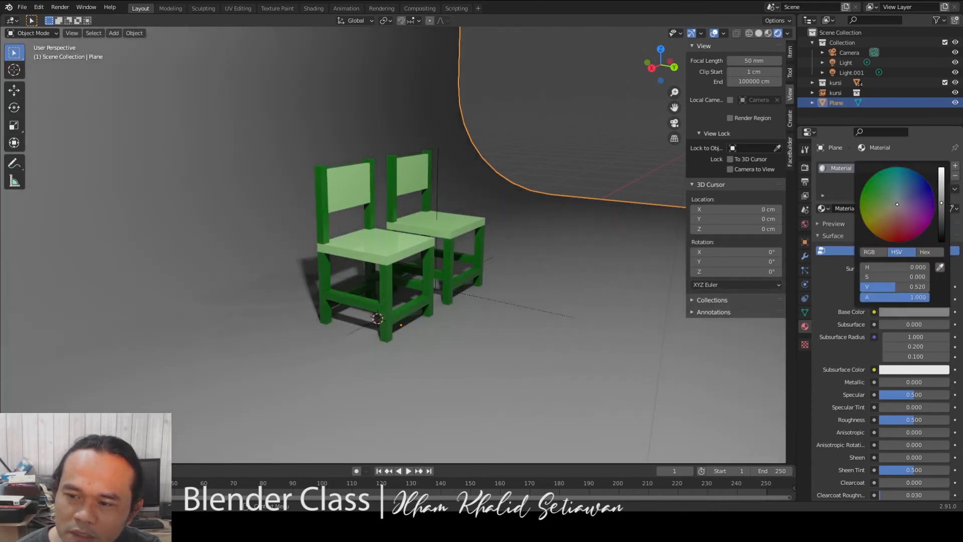
drag(914, 420, 886, 420)
middle_drag(463, 260, 367, 239)
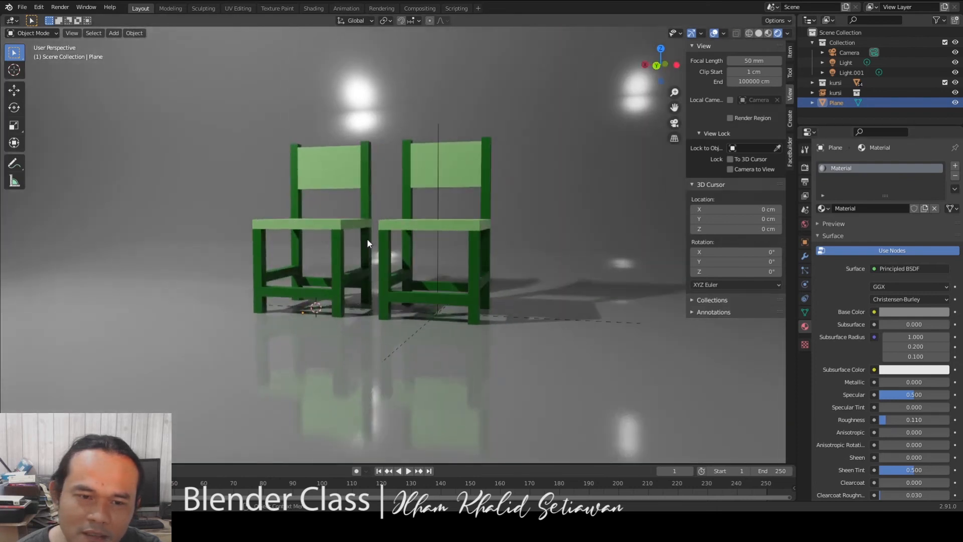
scroll(468, 247, up, 5)
scroll(524, 246, down, 4)
middle_drag(533, 263, 477, 236)
scroll(532, 255, up, 4)
scroll(531, 254, down, 3)
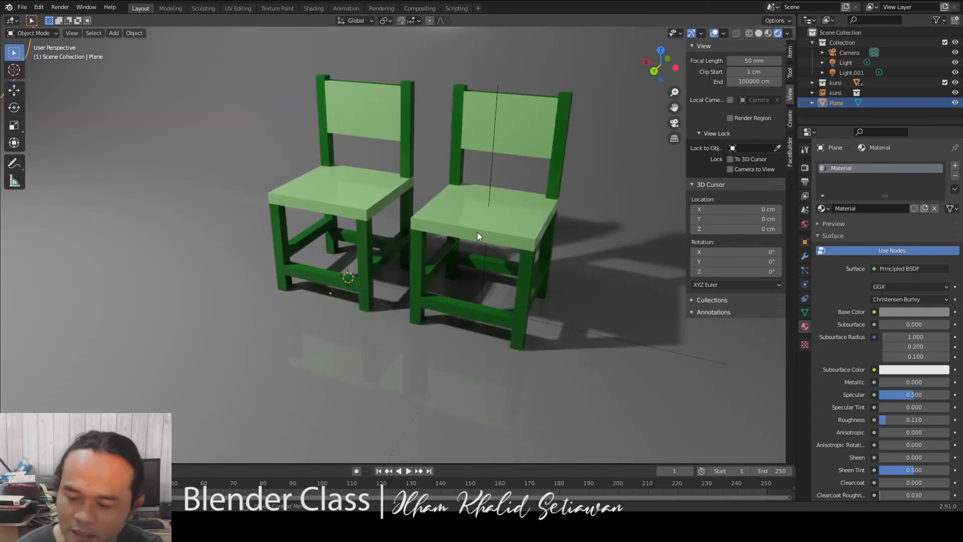
Reframe both chairs in the camera view with the camera locked to the view, and render the image.
key(KP_0)
scroll(453, 231, down, 3)
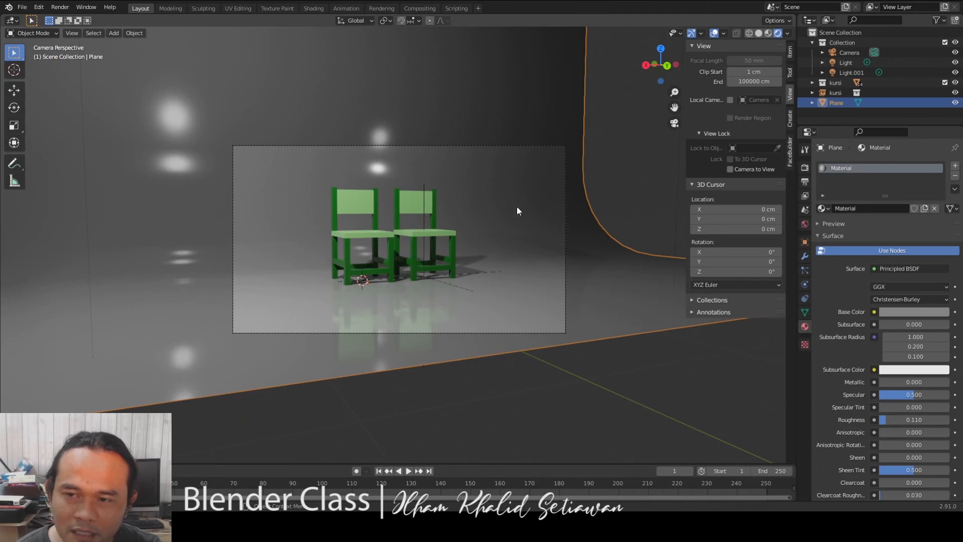
click(747, 171)
middle_drag(416, 209, 374, 219)
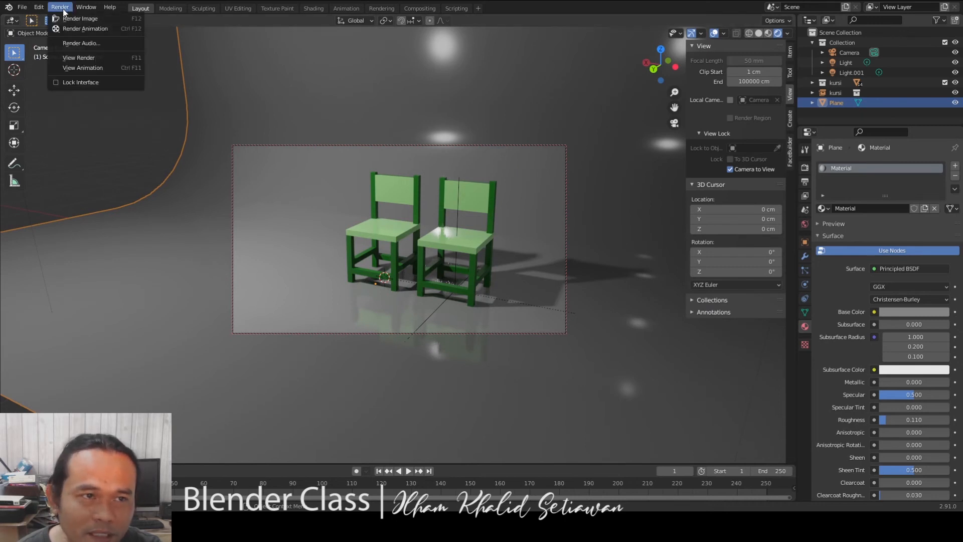
click(79, 19)
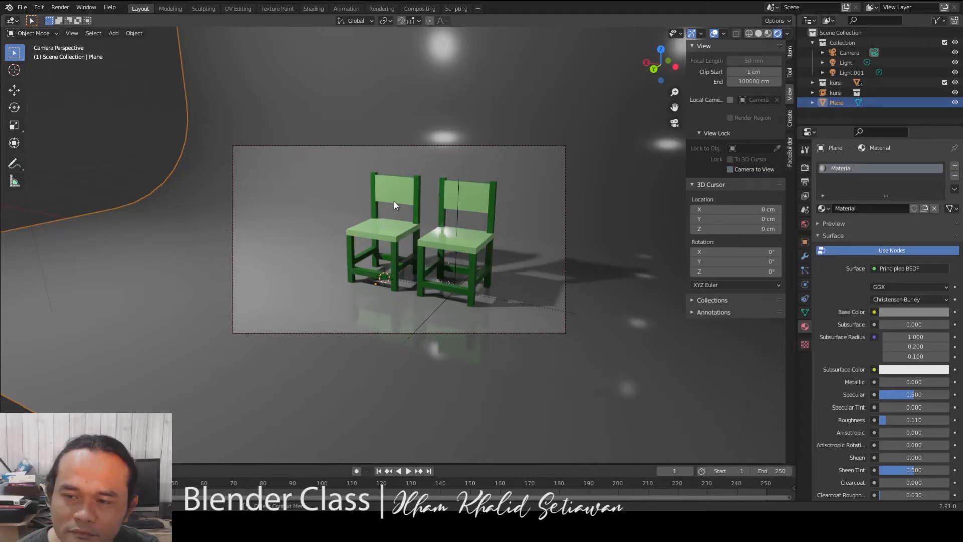
Examine the chairs and the floor reflections outside the camera view from the front and the side.
middle_drag(394, 201, 467, 191)
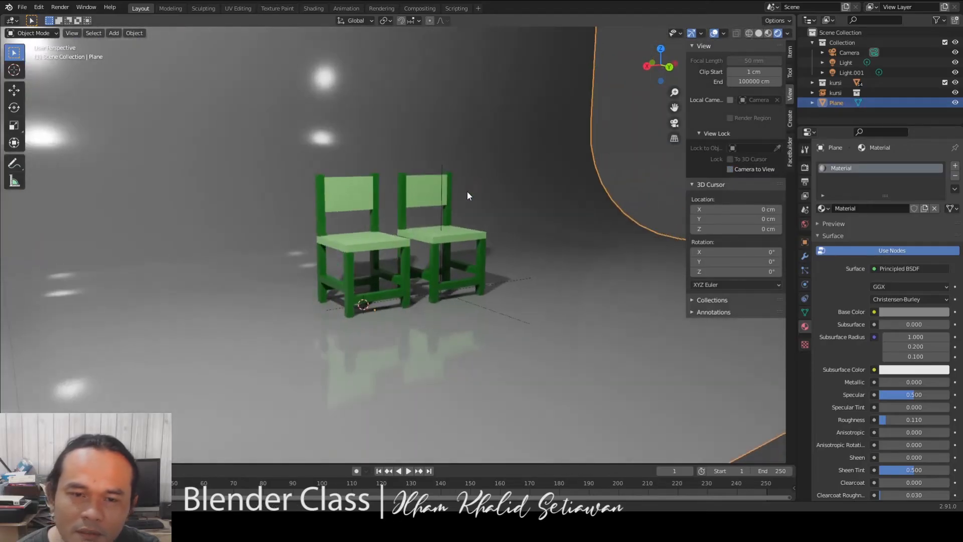
scroll(466, 191, up, 4)
scroll(465, 192, up, 2)
scroll(446, 173, down, 3)
middle_drag(405, 182, 360, 200)
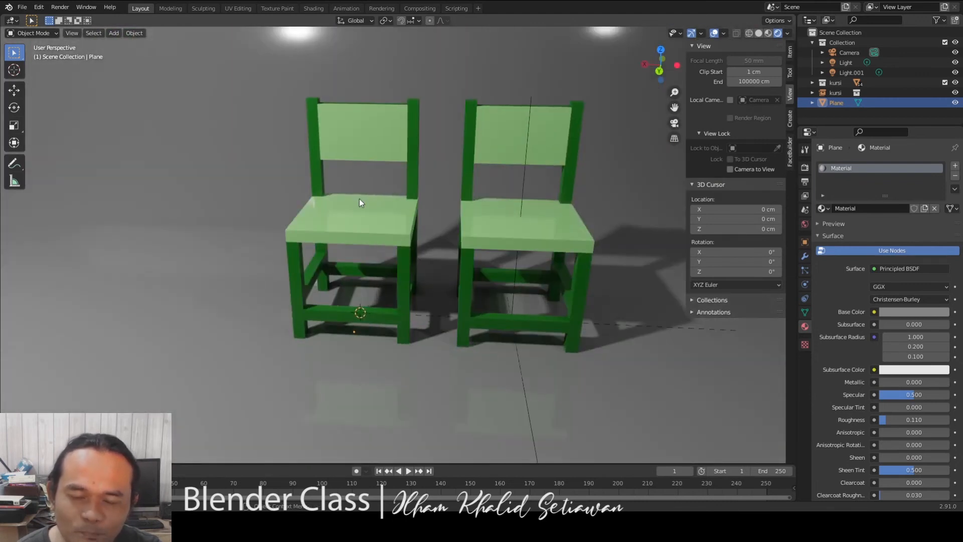
mouse_move(432, 209)
middle_down()
mouse_move(386, 213)
mouse_move(419, 218)
middle_up()
scroll(324, 260, up, 3)
scroll(323, 260, down, 2)
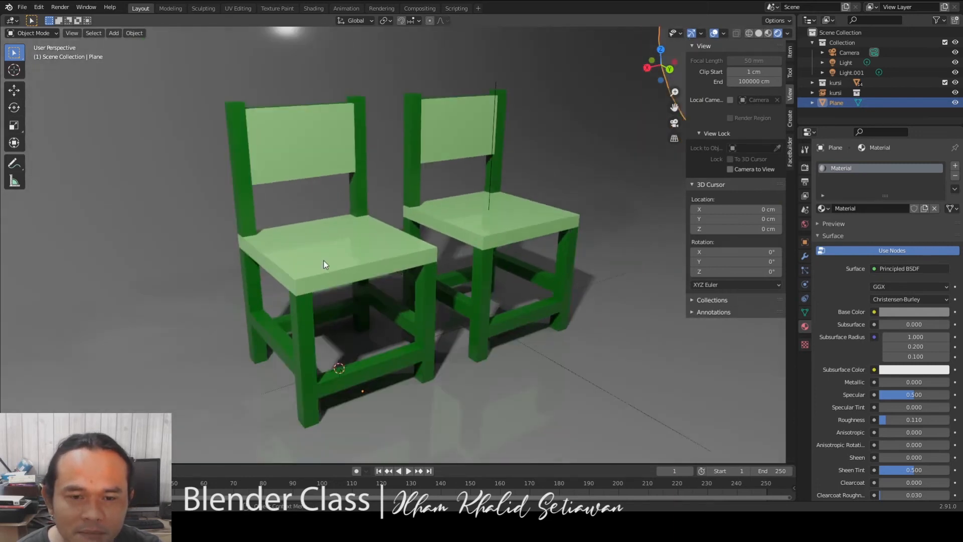
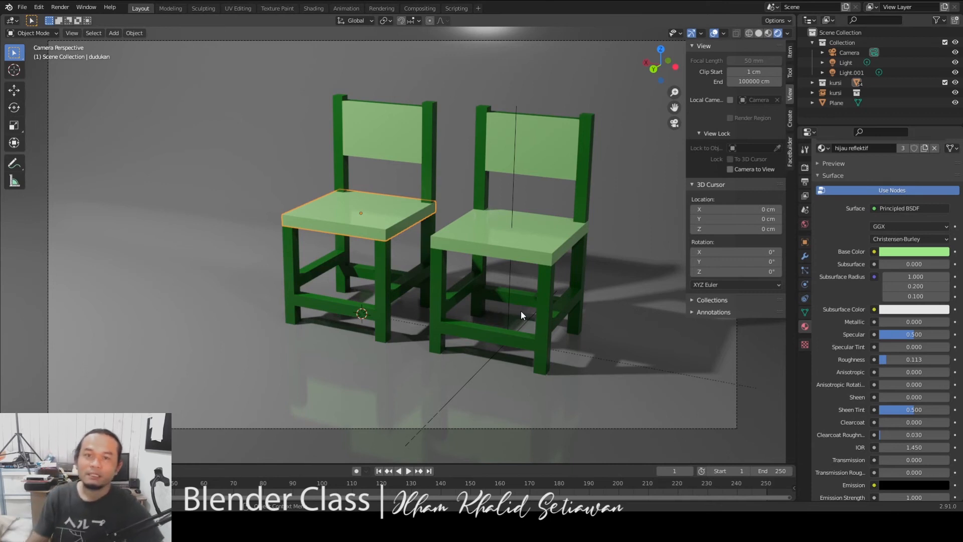
Examine the front chair up close from outside the camera view and select its seat.
scroll(453, 265, down, 3)
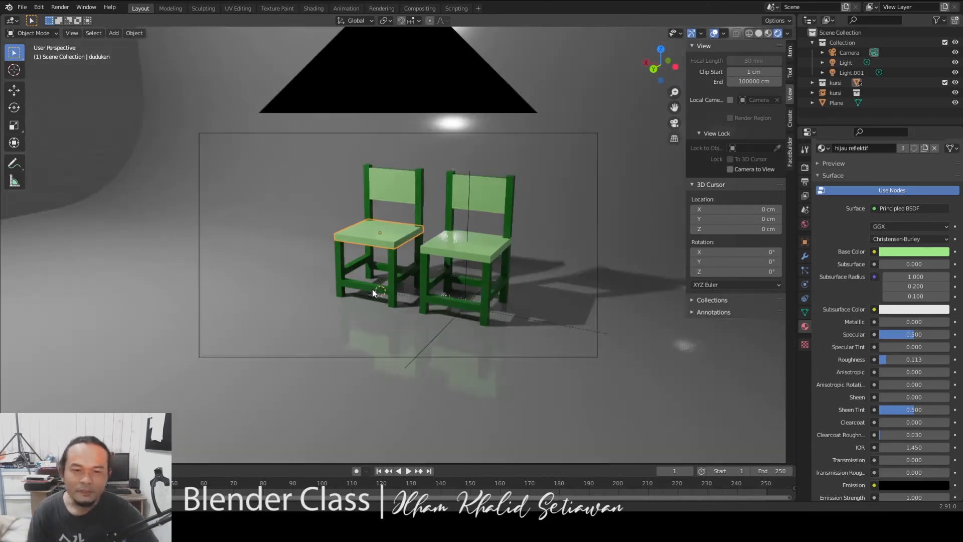
middle_drag(372, 289, 438, 299)
scroll(438, 299, up, 6)
scroll(514, 290, up, 1)
click(500, 285)
middle_drag(501, 285, 441, 261)
scroll(479, 309, down, 1)
shift+middle_drag(479, 309, 483, 229)
scroll(490, 233, down, 4)
scroll(463, 244, up, 4)
scroll(487, 233, down, 3)
scroll(465, 221, up, 3)
click(458, 223)
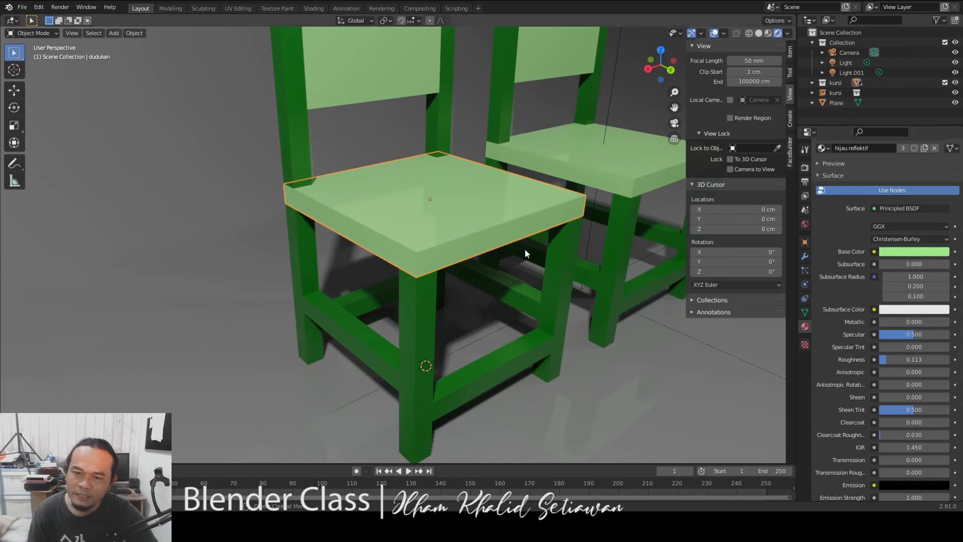
Compare the materials on the front chair's legs and seat from close up and from a raised angle.
scroll(463, 250, up, 2)
shift+middle_drag(452, 333, 454, 261)
scroll(454, 260, down, 3)
scroll(455, 260, up, 2)
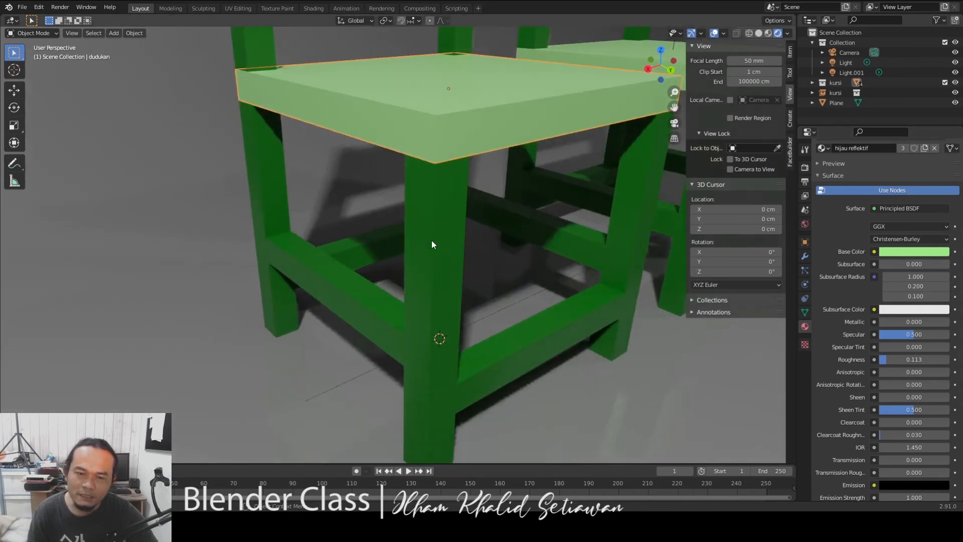
click(431, 240)
scroll(465, 167, up, 3)
shift+middle_drag(465, 167, 405, 269)
click(436, 282)
scroll(405, 261, down, 3)
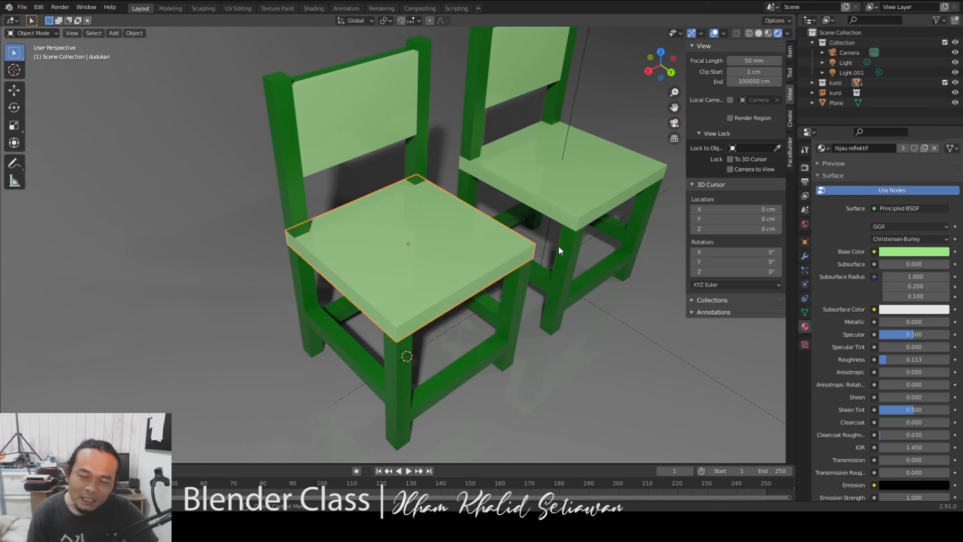
middle_drag(539, 230, 421, 269)
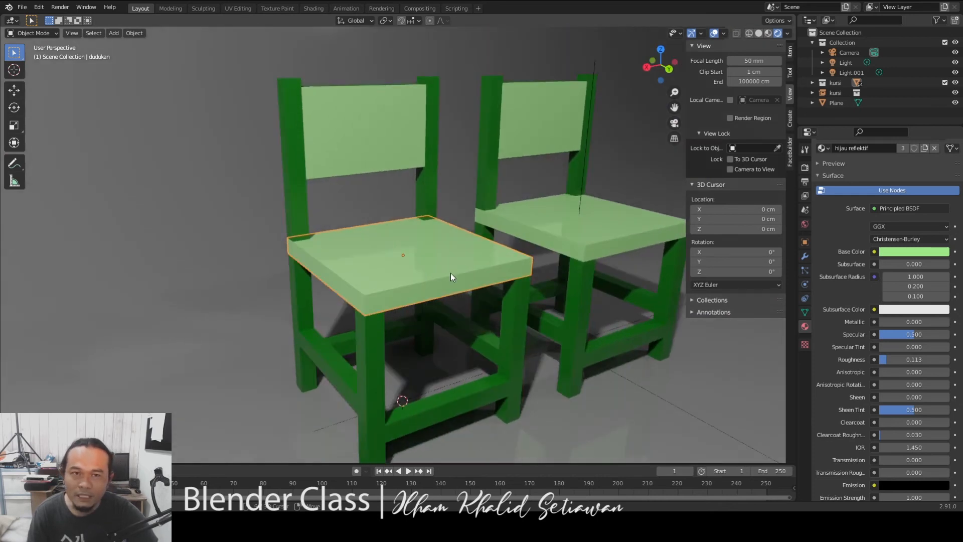
scroll(450, 273, down, 2)
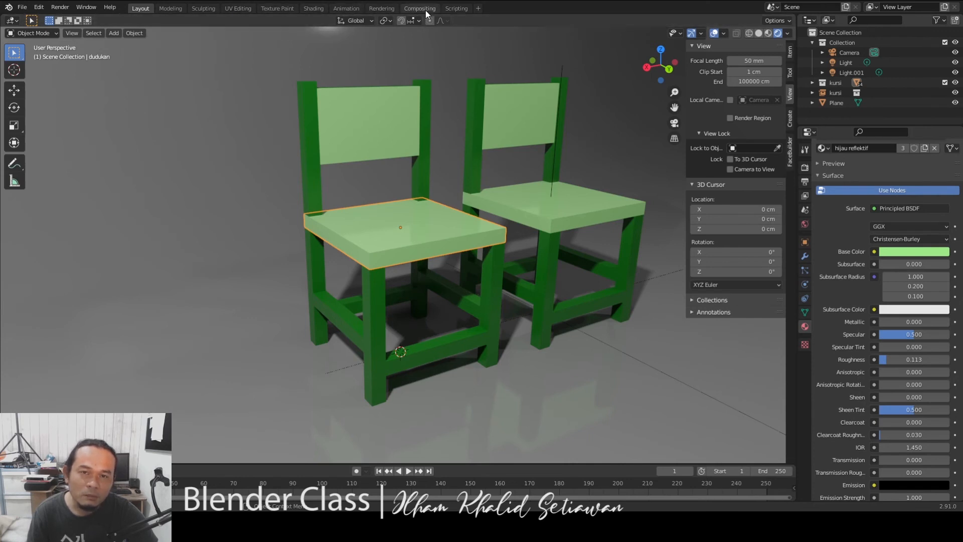
Switch to the Shading workspace and inspect the two chairs' reflections in its material preview.
click(310, 8)
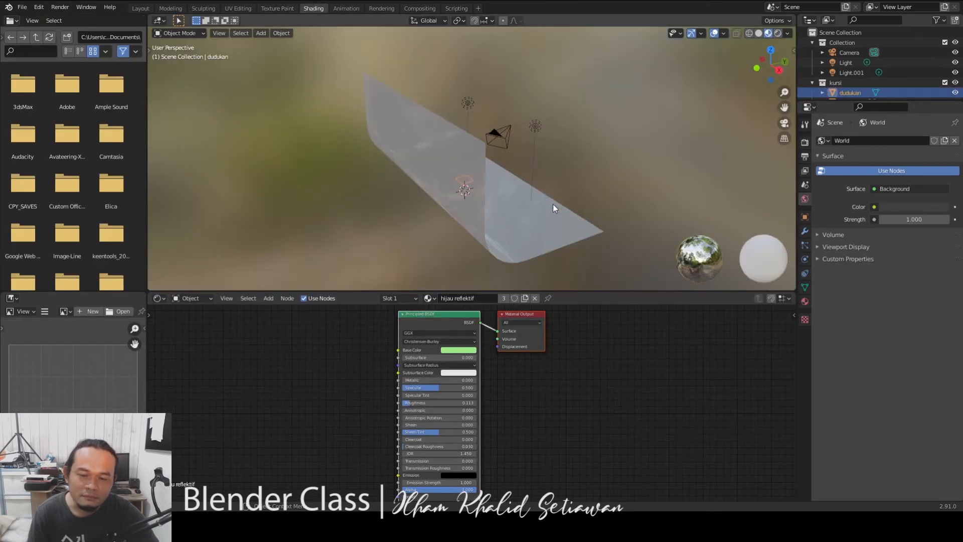
middle_drag(476, 164, 401, 185)
scroll(501, 187, up, 8)
middle_drag(507, 186, 351, 205)
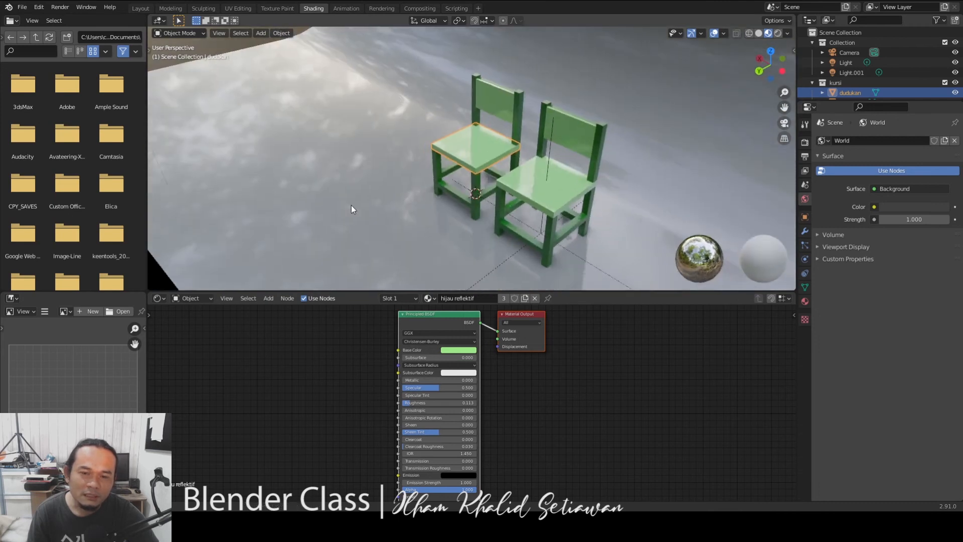
scroll(541, 161, up, 5)
middle_drag(480, 182, 503, 146)
click(474, 146)
scroll(436, 197, down, 2)
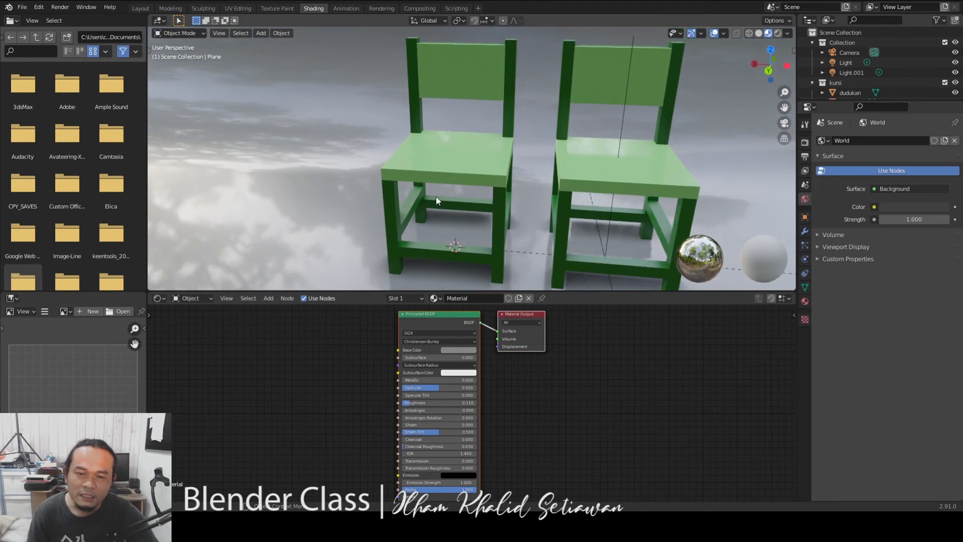
Show the node setup of the front chair's seat material and switch the viewport to Rendered shading.
click(451, 169)
middle_drag(446, 178, 498, 176)
scroll(411, 191, up, 2)
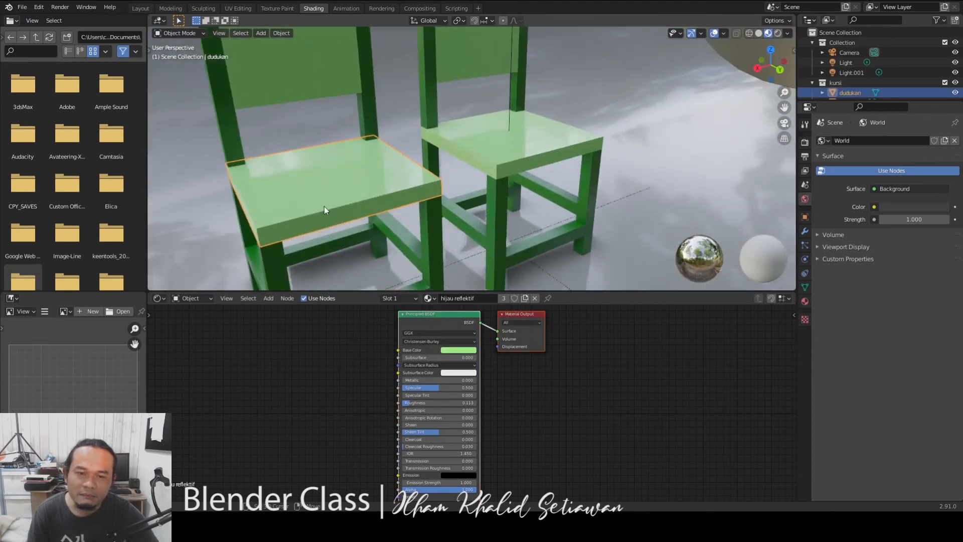
shift+middle_drag(324, 207, 485, 177)
scroll(485, 176, up, 2)
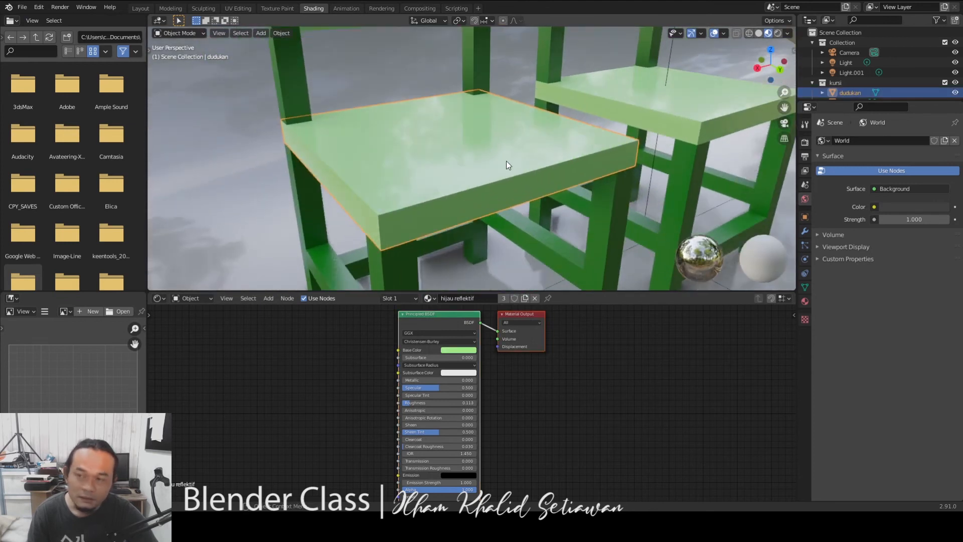
click(778, 33)
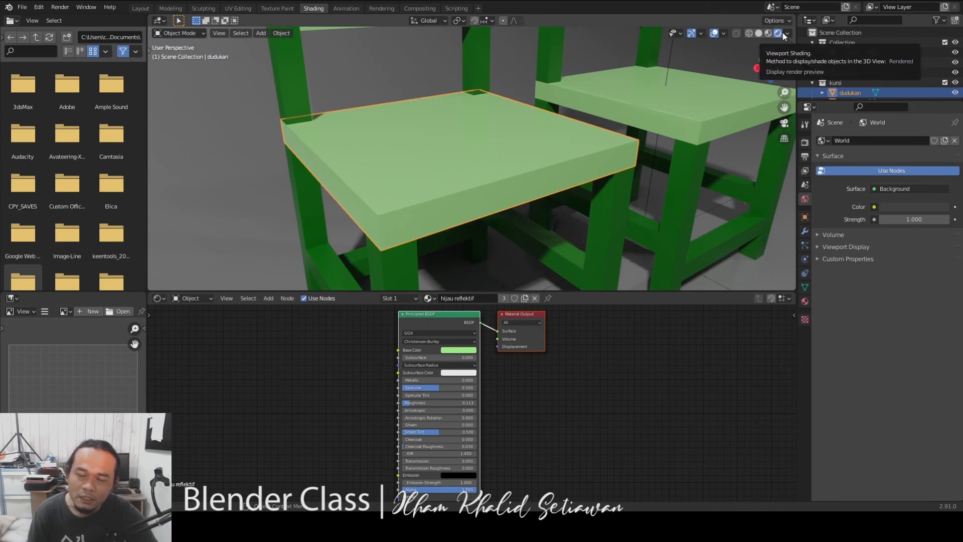
scroll(531, 173, down, 3)
mouse_move(530, 173)
middle_down()
mouse_move(502, 189)
mouse_move(571, 165)
mouse_move(530, 172)
middle_up()
scroll(556, 390, up, 3)
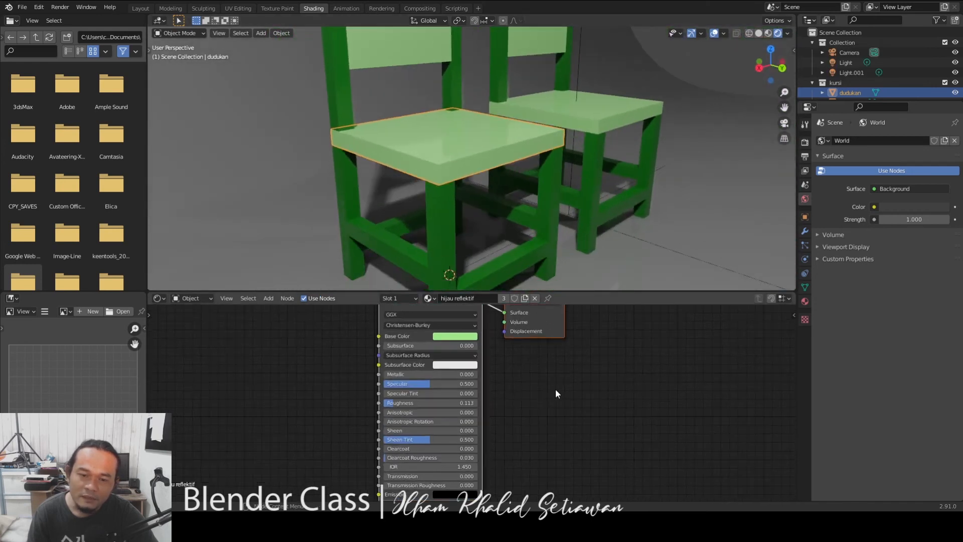
Examine the Principled BSDF and Material Output nodes of the "hijau reflektif" material.
middle_drag(526, 361, 526, 341)
scroll(491, 378, down, 2)
scroll(575, 395, down, 2)
middle_drag(570, 423, 597, 431)
scroll(574, 401, up, 2)
scroll(552, 381, down, 2)
scroll(557, 381, up, 5)
scroll(527, 381, up, 2)
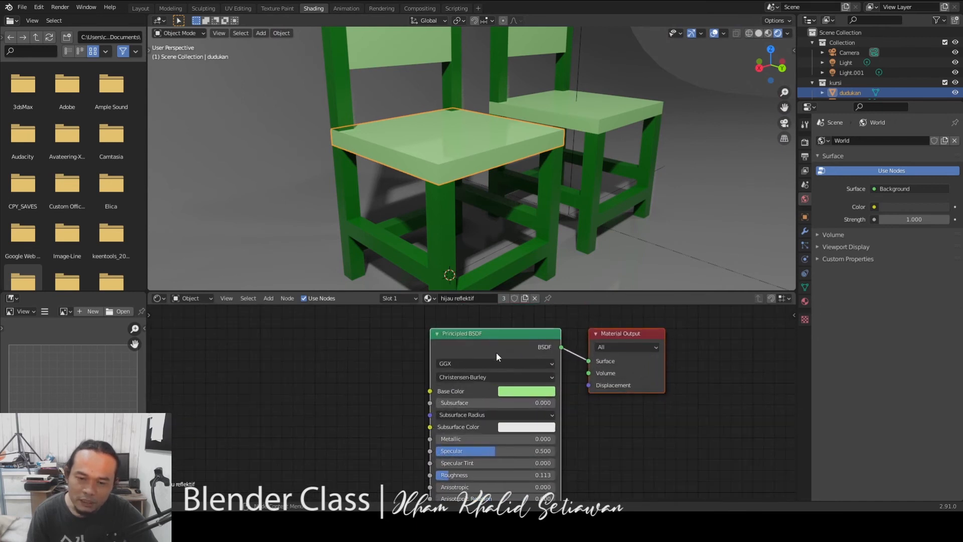
middle_drag(490, 332, 467, 332)
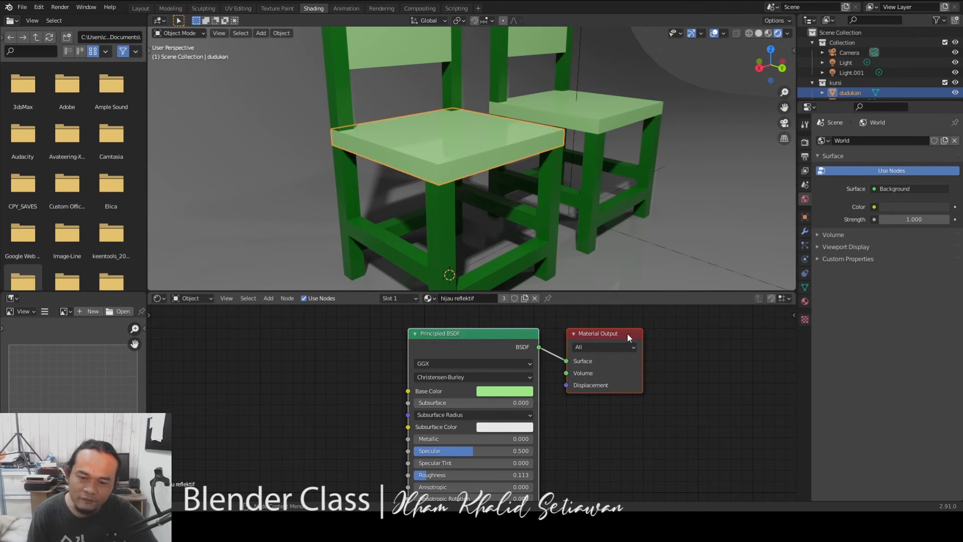
middle_drag(605, 330, 665, 332)
scroll(494, 411, down, 2)
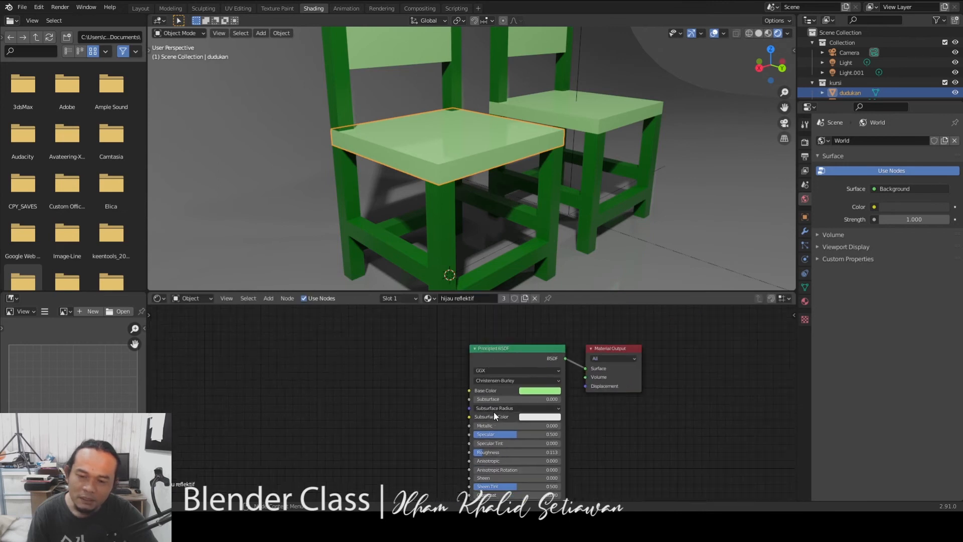
scroll(494, 411, down, 2)
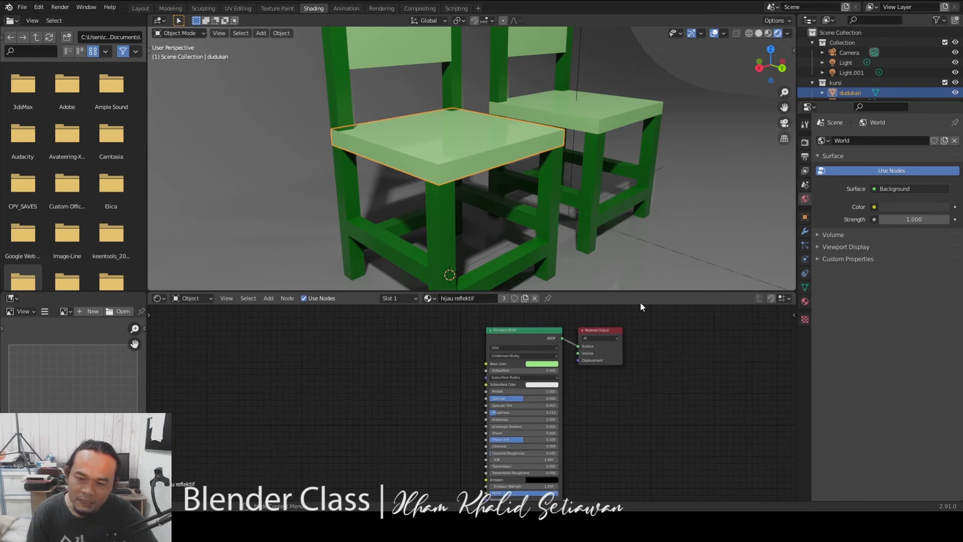
Enlarge the node editor area and move the Principled BSDF node further away from the Material Output node.
drag(640, 291, 641, 258)
scroll(640, 395, up, 2)
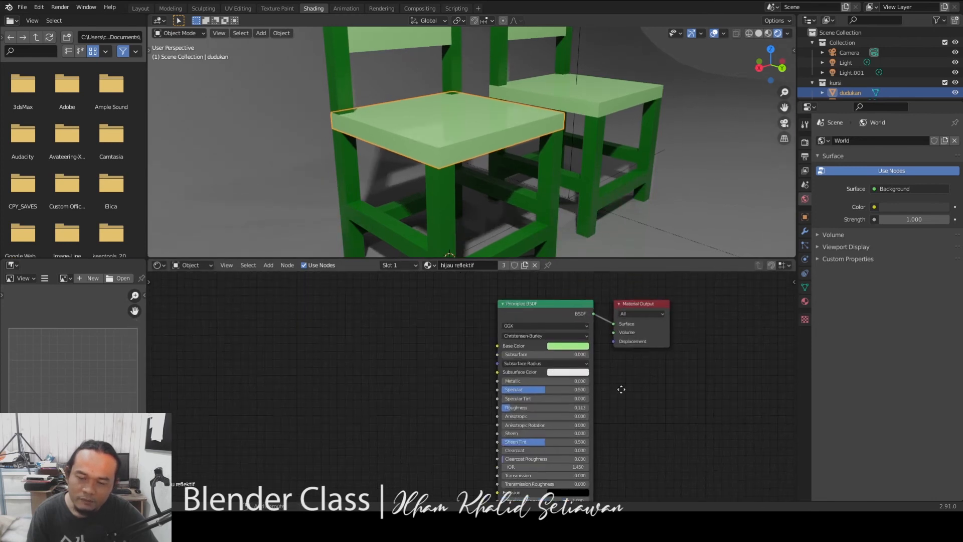
middle_drag(621, 389, 628, 399)
drag(552, 314, 534, 320)
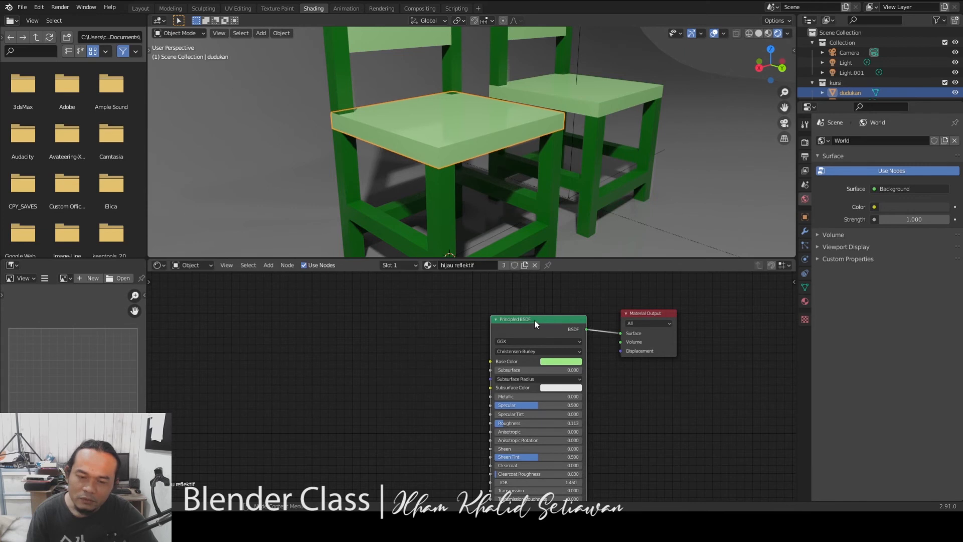
Add an Image Texture node to the "hijau reflektif" material and place it beside the Principled BSDF node.
scroll(482, 373, up, 4)
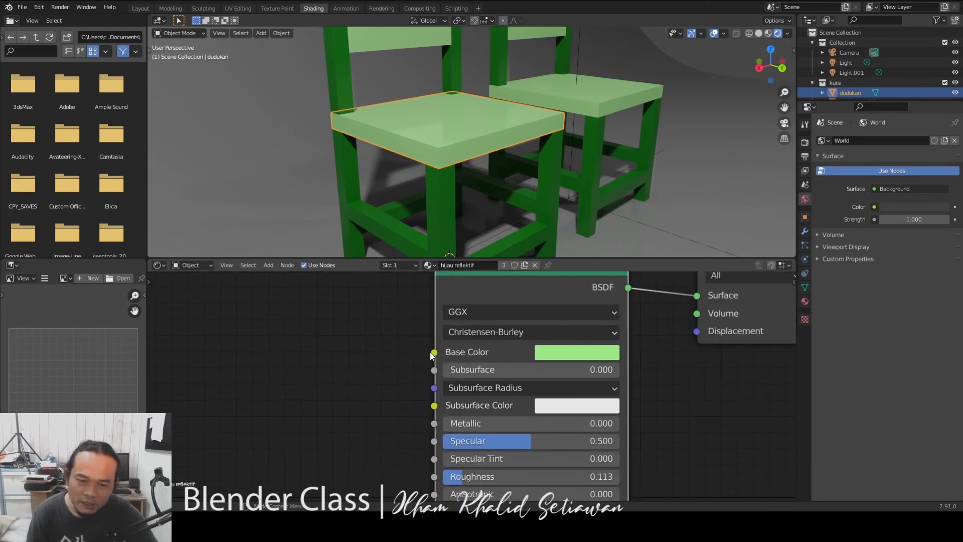
scroll(410, 349, down, 2)
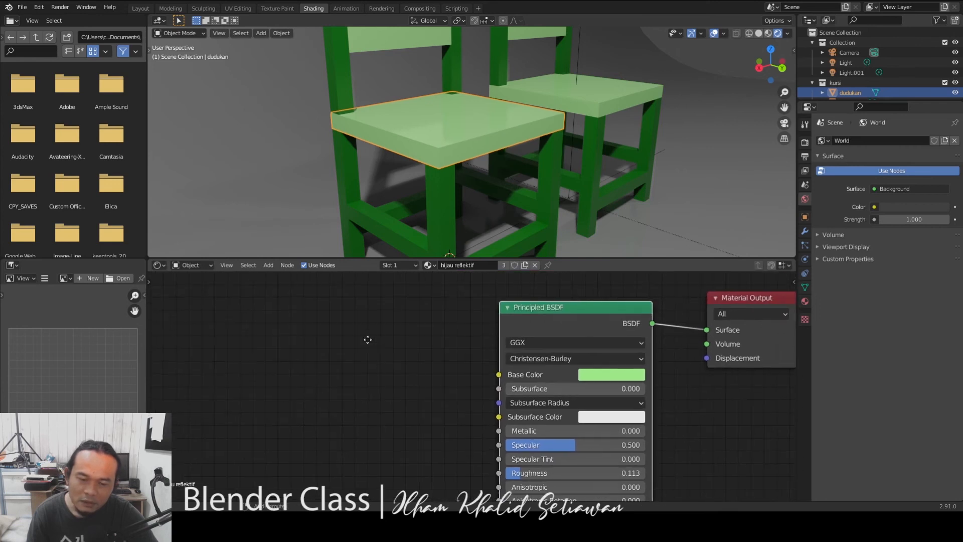
click(271, 268)
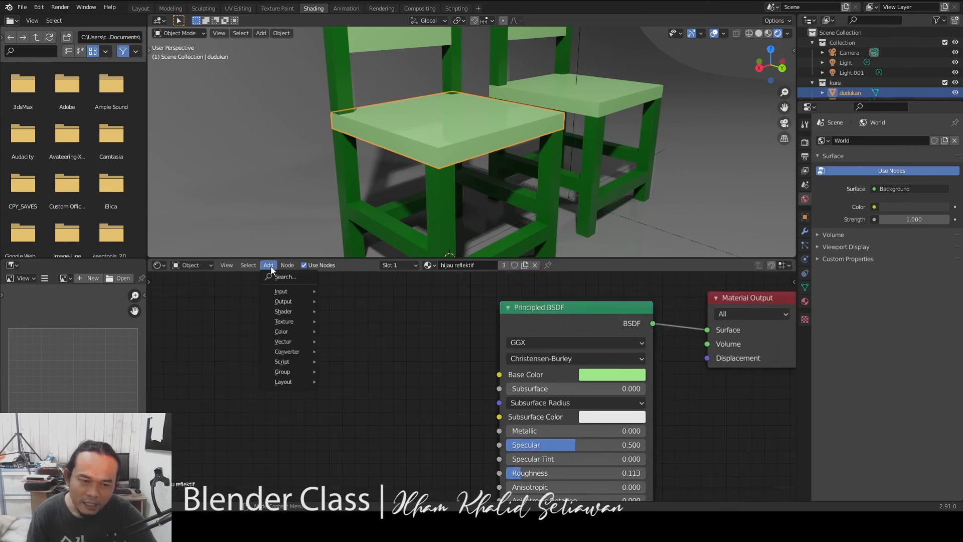
mouse_move(276, 292)
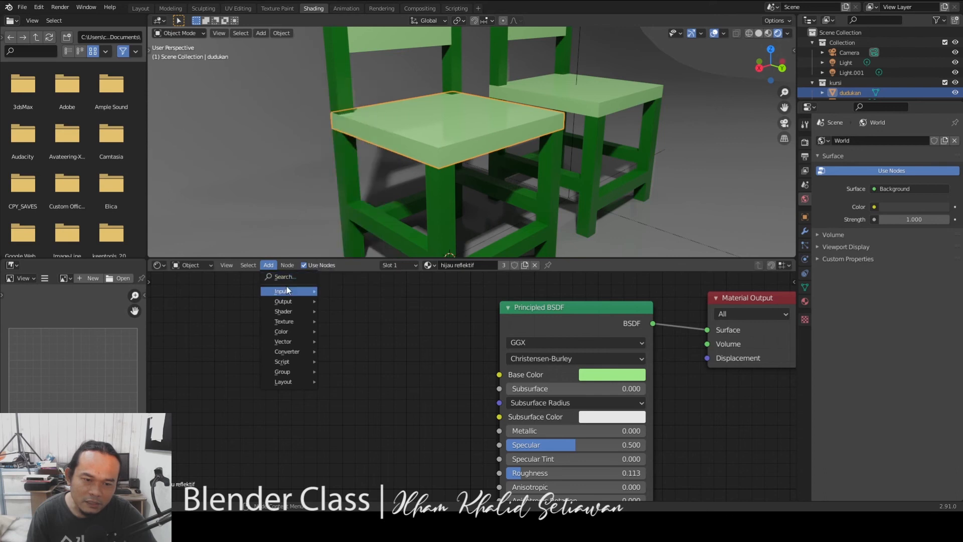
mouse_move(290, 322)
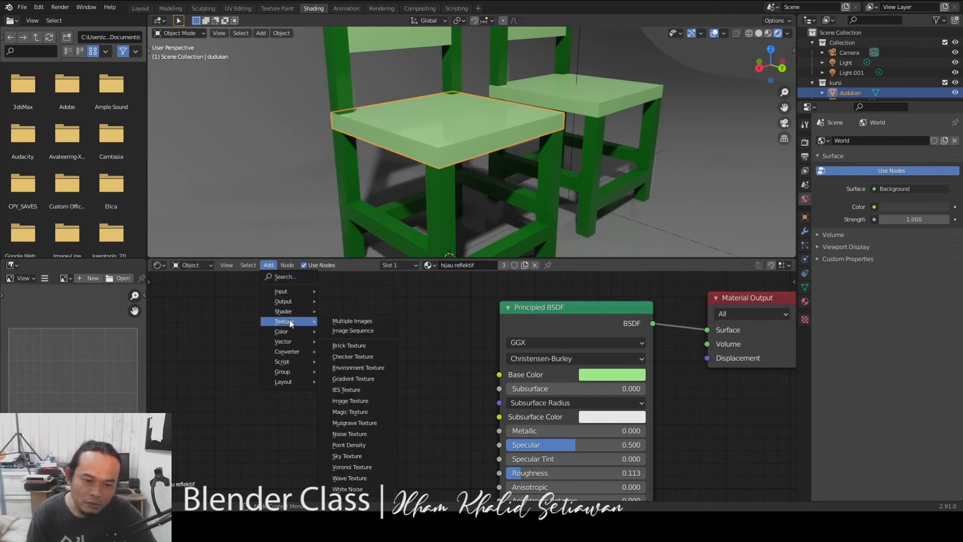
click(365, 399)
click(414, 348)
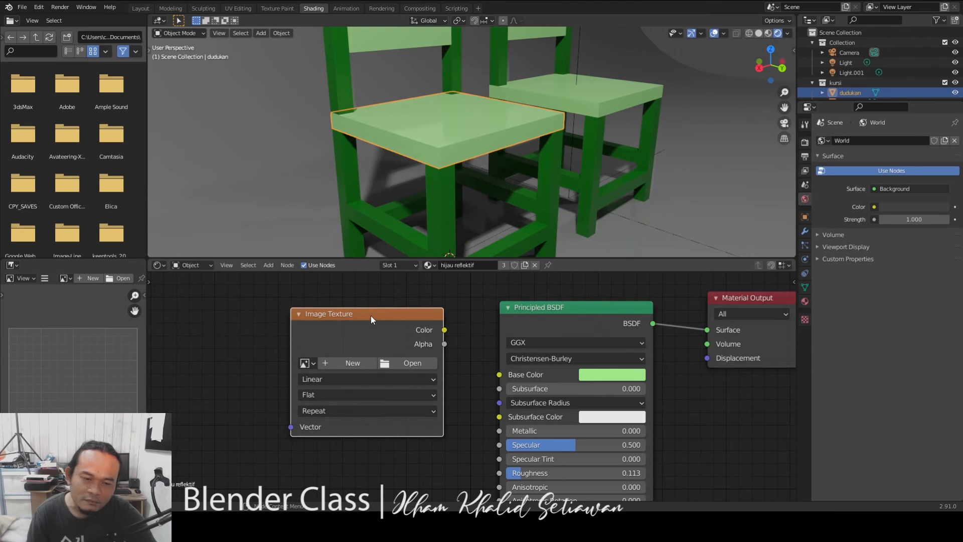
drag(371, 315, 370, 308)
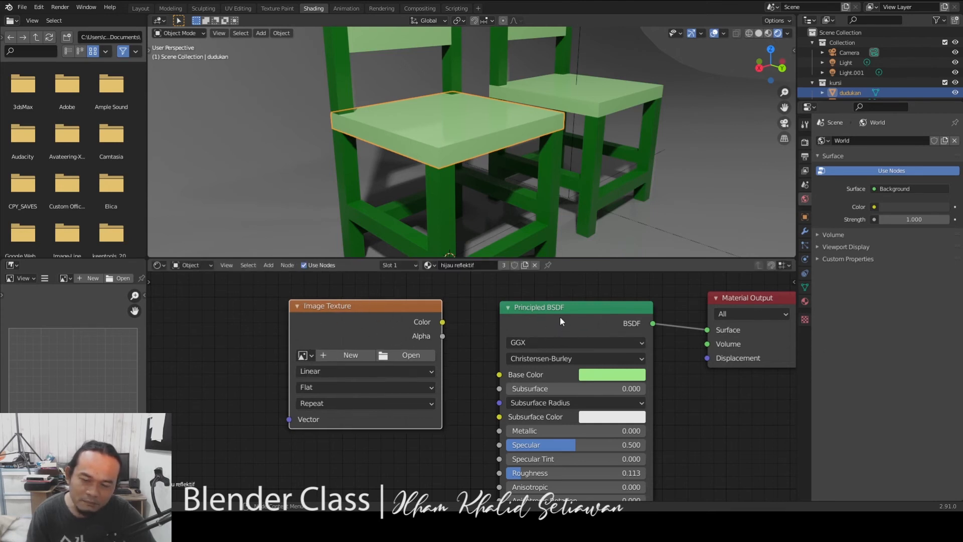
Load WoodFloor034_4K_Color.jpg into the Image Texture node and connect its Color output to the Principled BSDF's Base Color.
drag(399, 307, 375, 300)
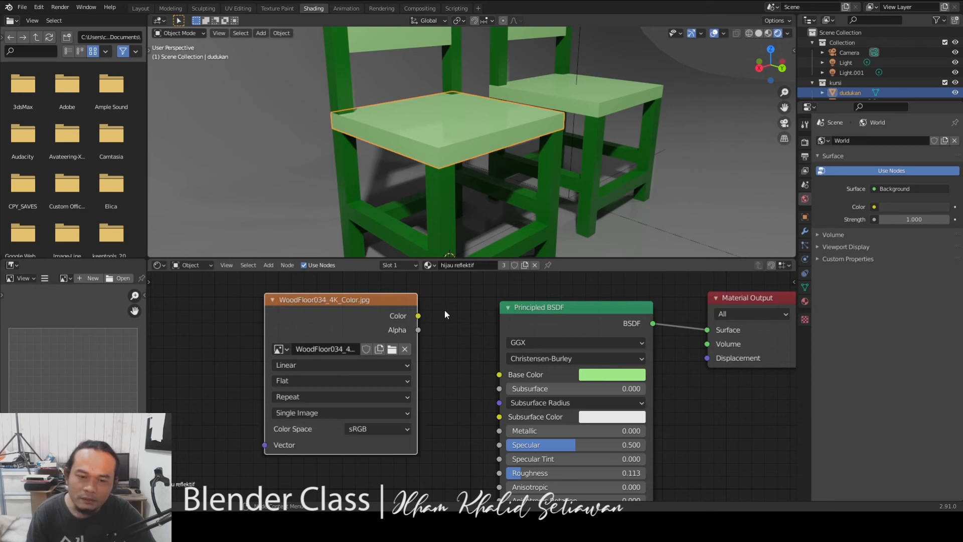
drag(369, 300, 500, 374)
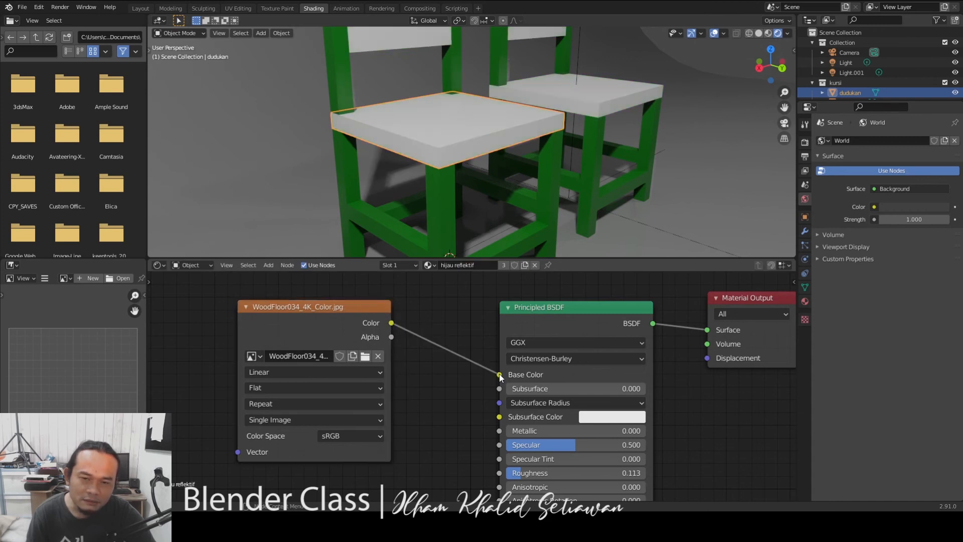
middle_drag(530, 153, 463, 183)
shift+middle_drag(562, 163, 427, 152)
scroll(427, 153, up, 1)
shift+middle_drag(389, 198, 507, 125)
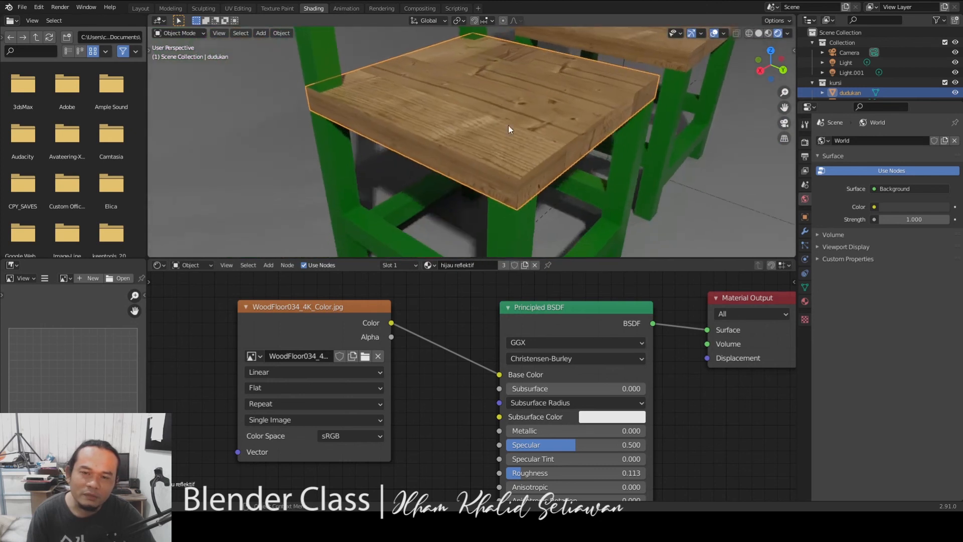
scroll(513, 133, up, 1)
Move the WoodFloor034_4K_Color.jpg node slightly further away from the Principled BSDF node.
middle_drag(401, 376, 472, 394)
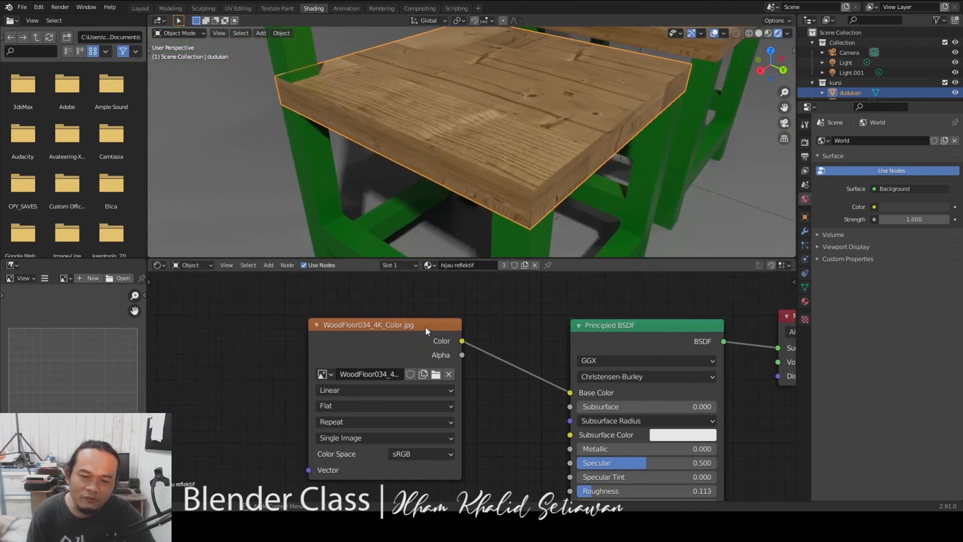
drag(425, 327, 415, 343)
scroll(458, 347, down, 1)
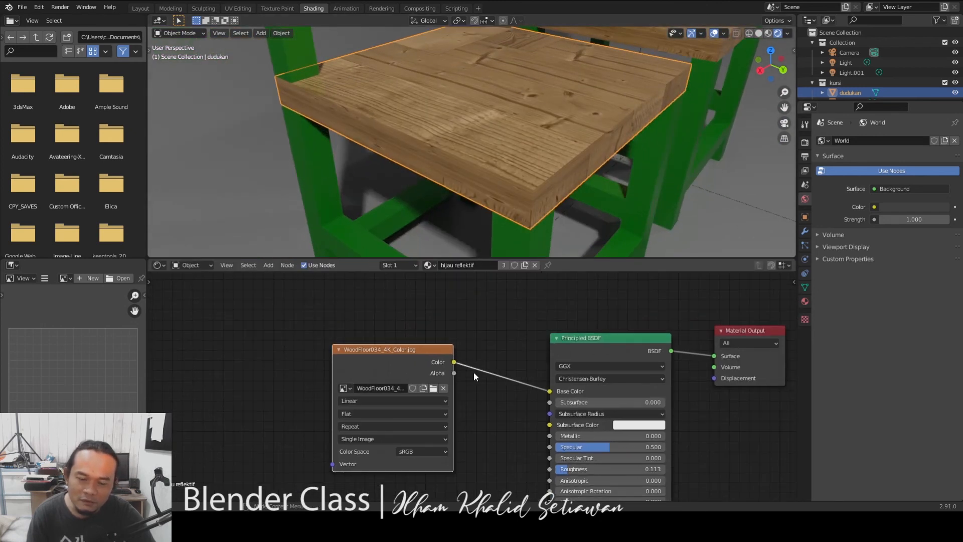
middle_drag(491, 362, 456, 359)
scroll(467, 350, down, 3)
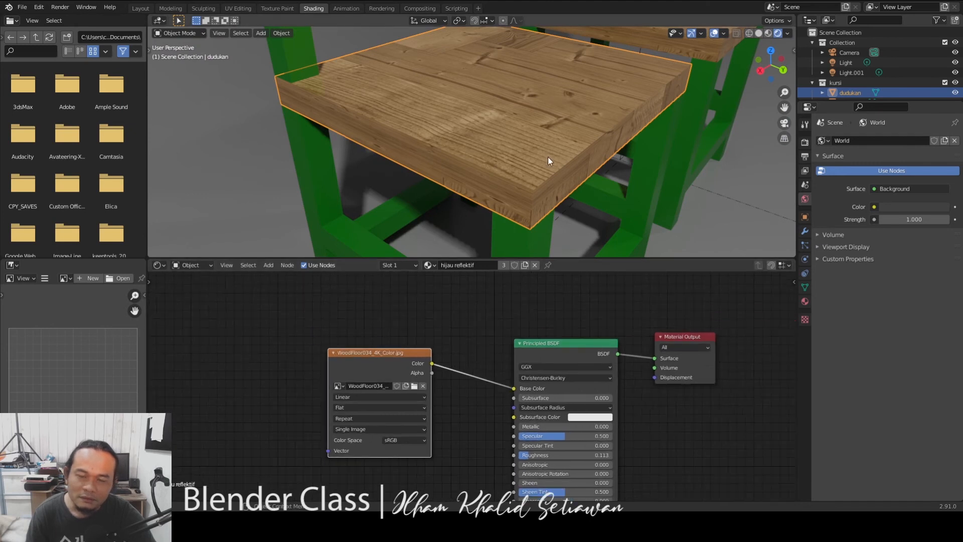
Examine how the wood texture lies on the top and edges of the front chair's seat.
scroll(548, 157, down, 3)
middle_drag(552, 159, 541, 165)
middle_drag(393, 338, 454, 329)
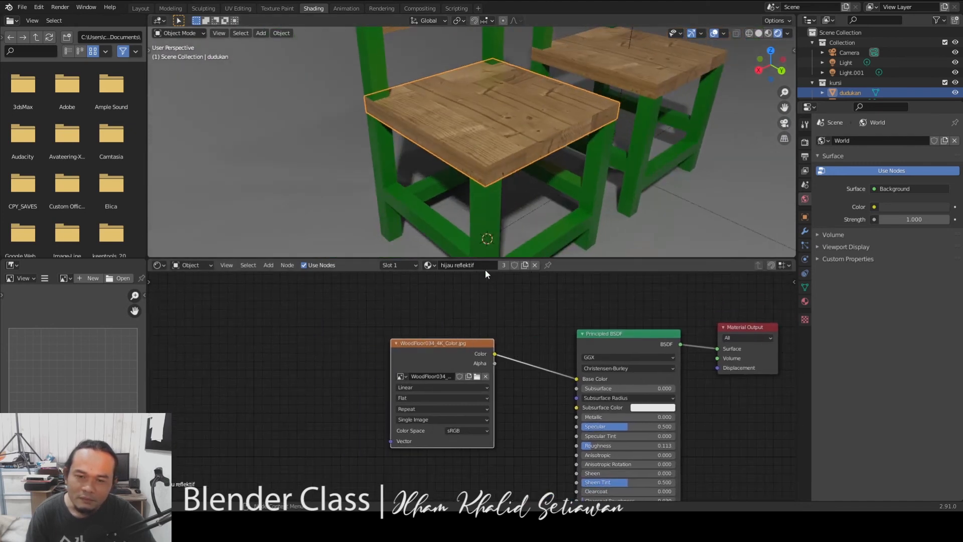
scroll(523, 157, up, 3)
middle_drag(521, 164, 528, 130)
scroll(521, 164, up, 3)
scroll(522, 165, down, 4)
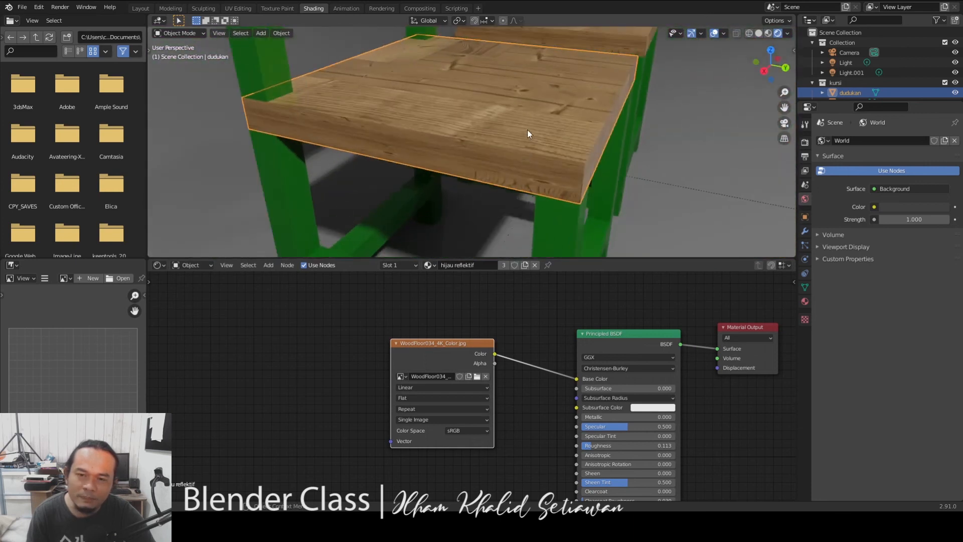
Add a Texture Coordinate node in the free space before the wood image texture node.
middle_drag(328, 333, 393, 348)
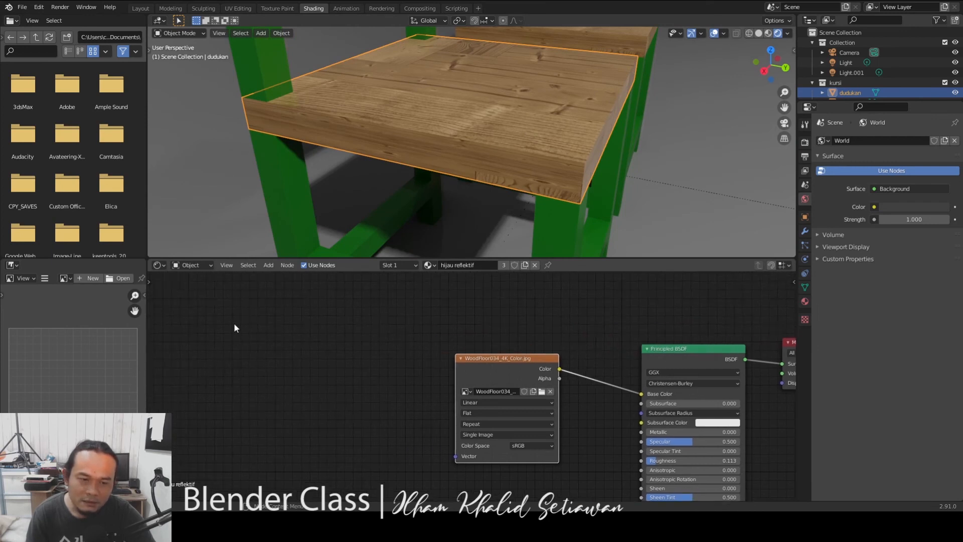
click(268, 266)
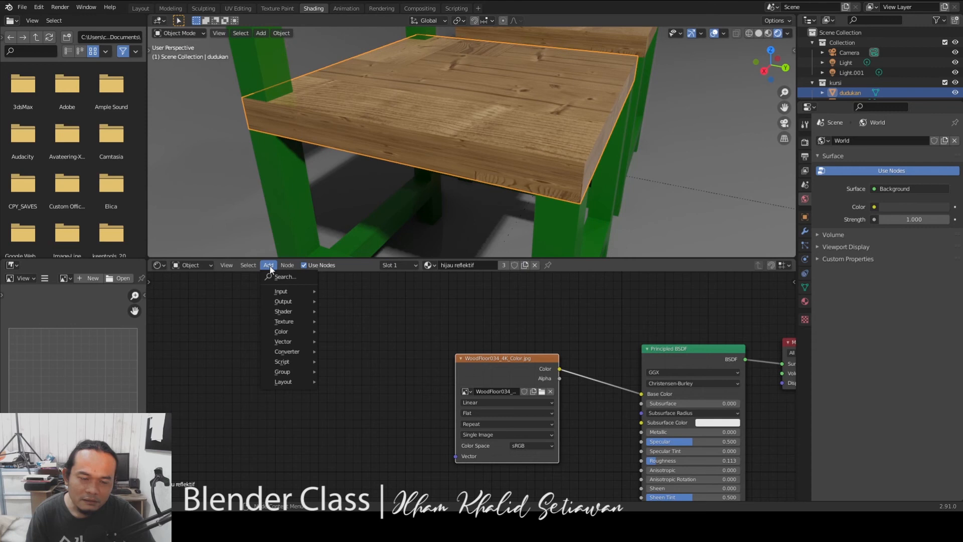
key(shift+a)
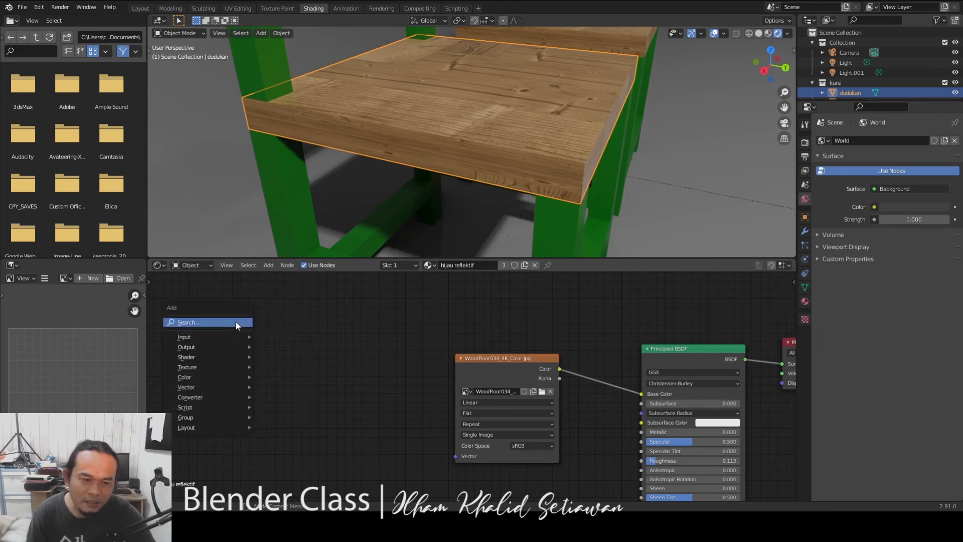
mouse_move(213, 338)
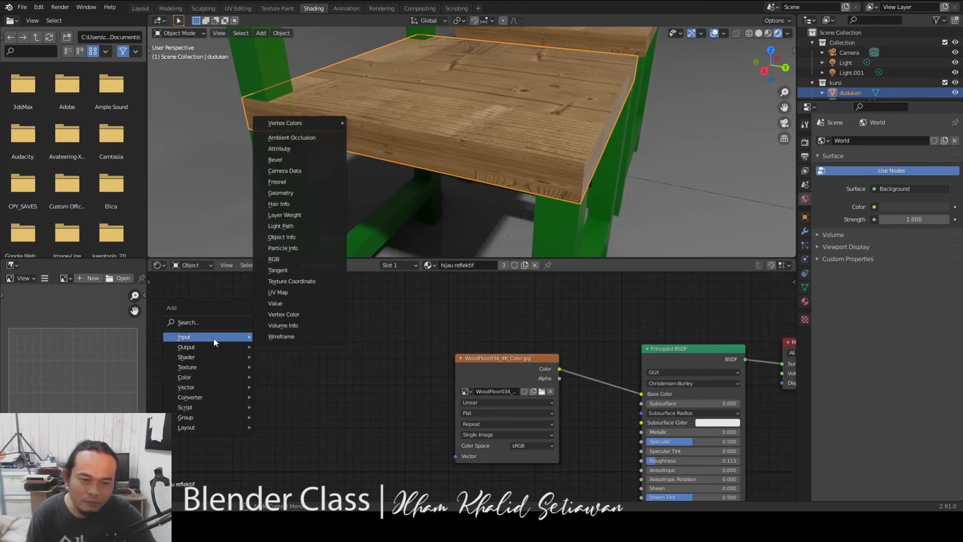
click(317, 281)
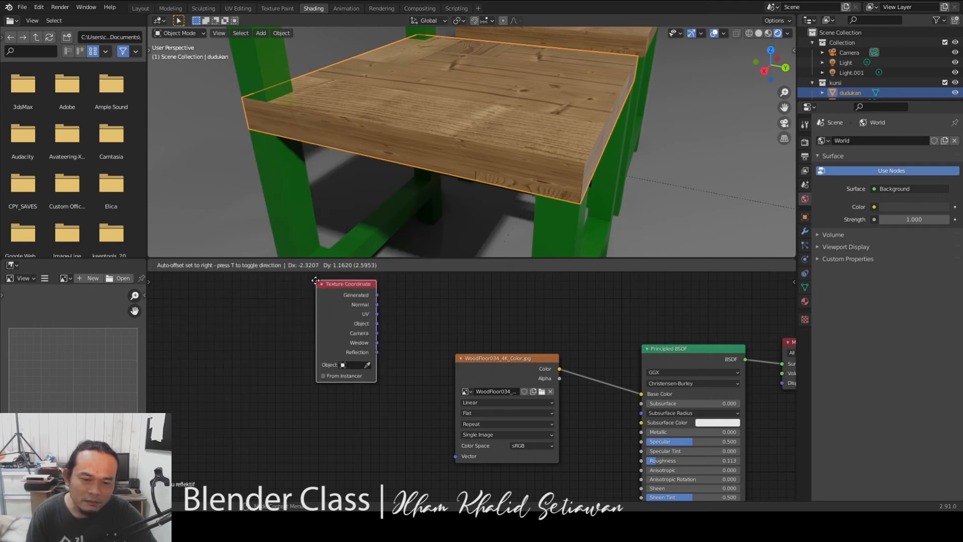
click(225, 326)
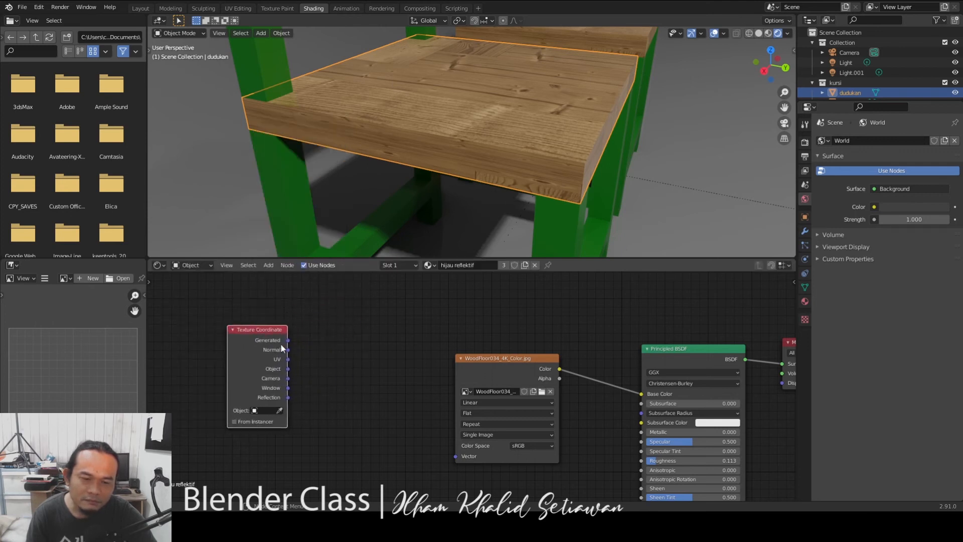
scroll(285, 347, up, 1)
middle_drag(516, 171, 308, 338)
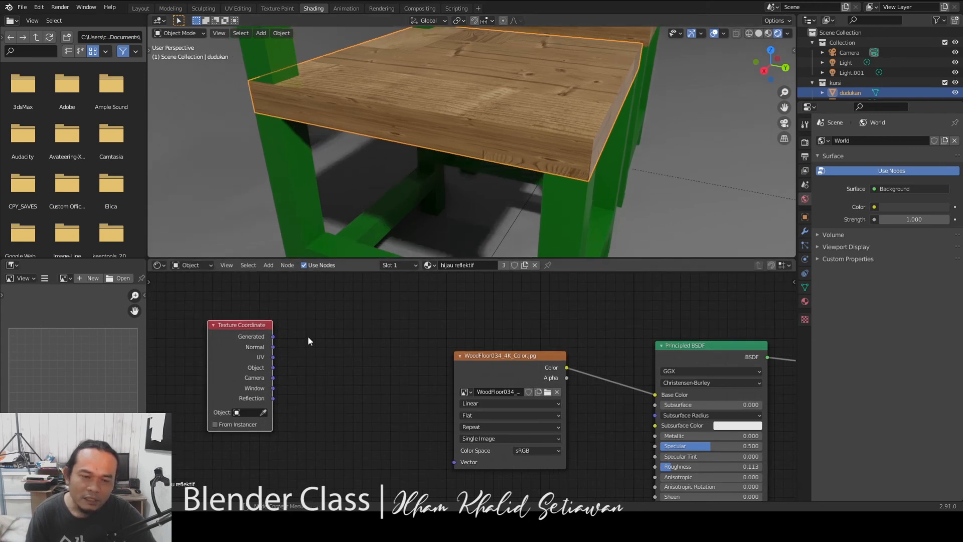
drag(252, 323, 255, 323)
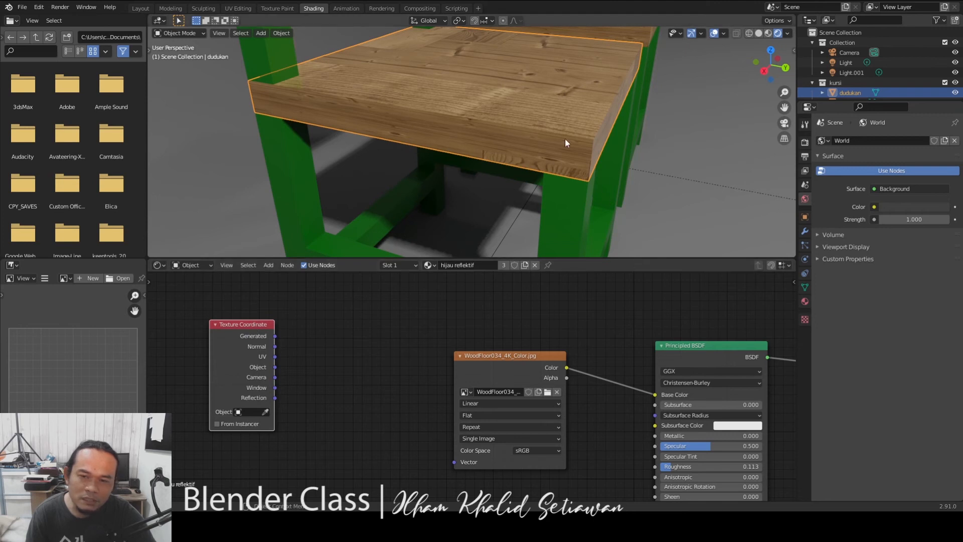
Try the Texture Coordinate's Generated output as the wood image's Vector input and inspect the seat's top and sides.
click(519, 355)
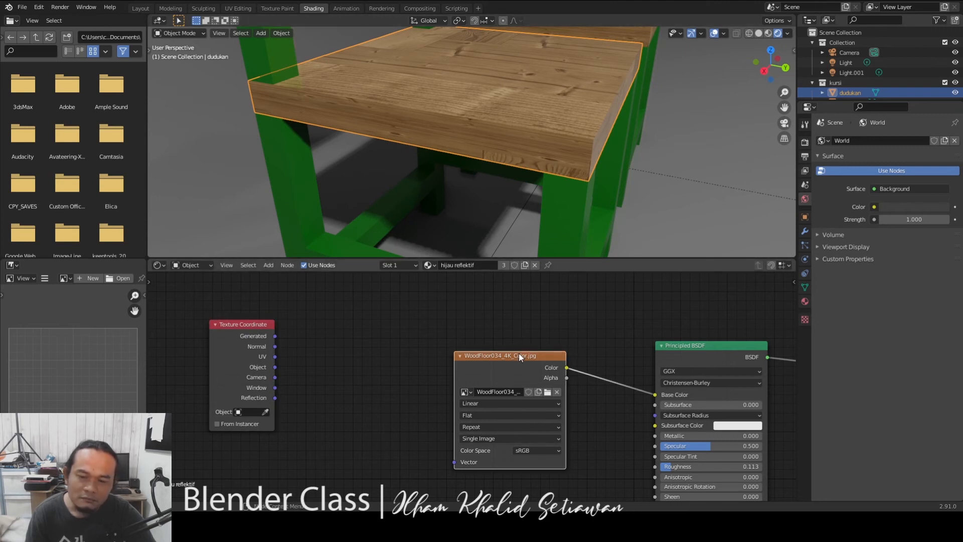
middle_drag(581, 140, 552, 151)
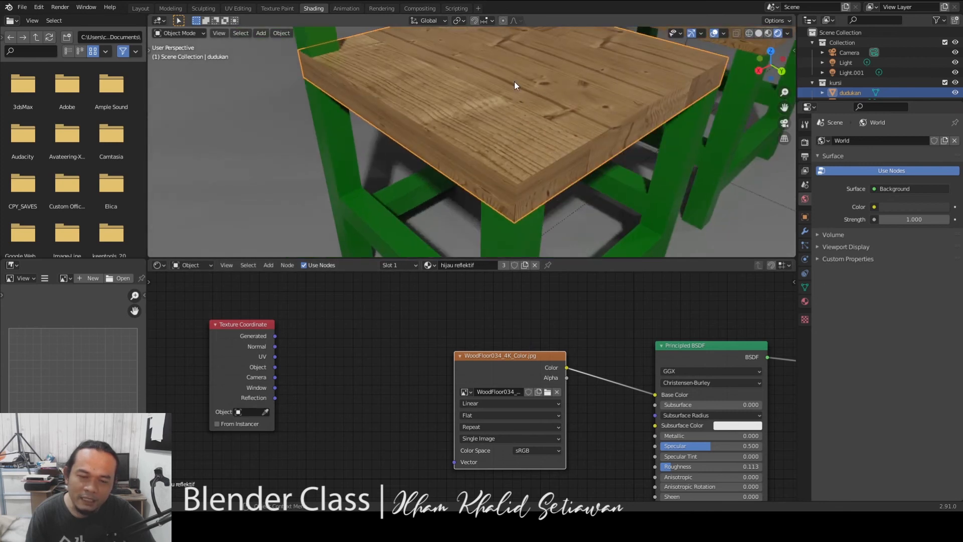
ctrl+middle_drag(257, 366, 310, 363)
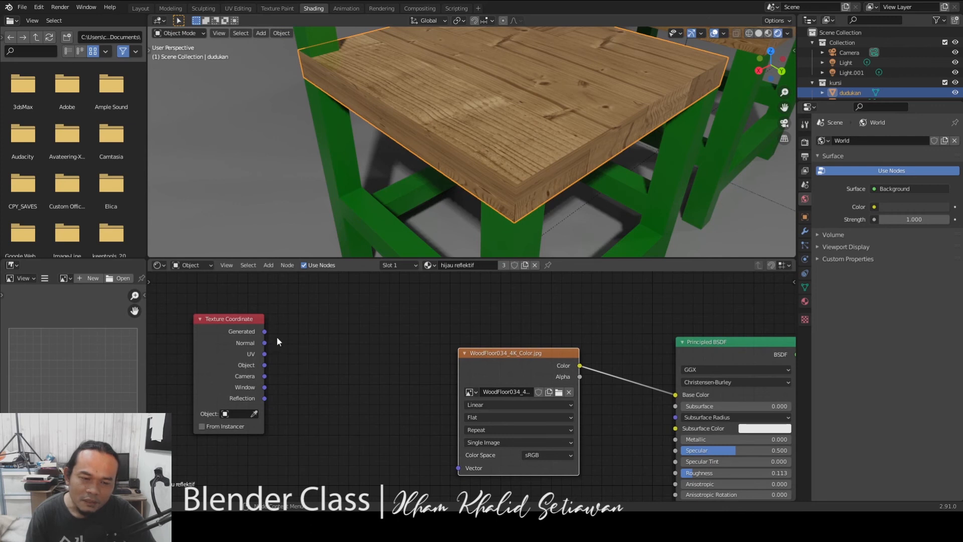
drag(264, 331, 458, 467)
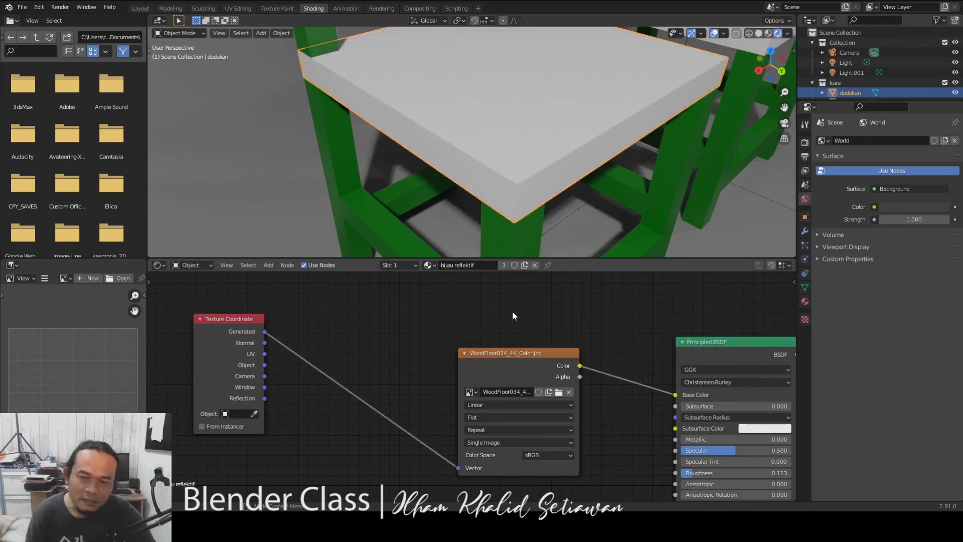
middle_drag(550, 174, 588, 145)
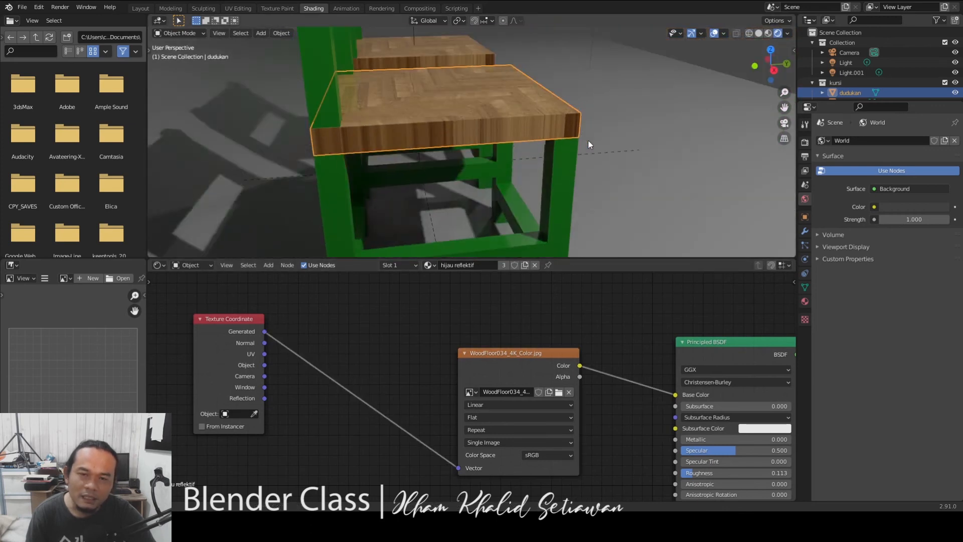
scroll(481, 140, up, 5)
middle_drag(481, 141, 530, 138)
scroll(487, 139, down, 5)
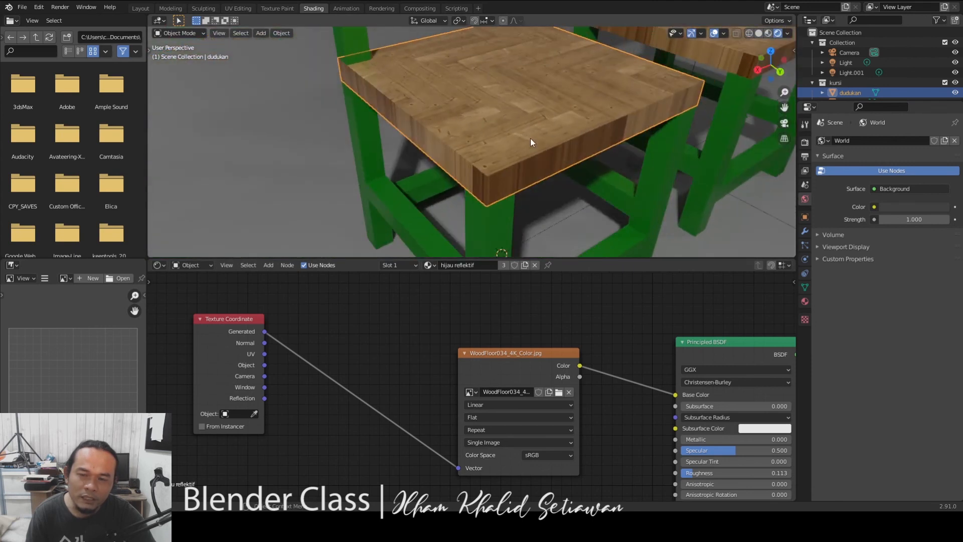
scroll(517, 166, up, 2)
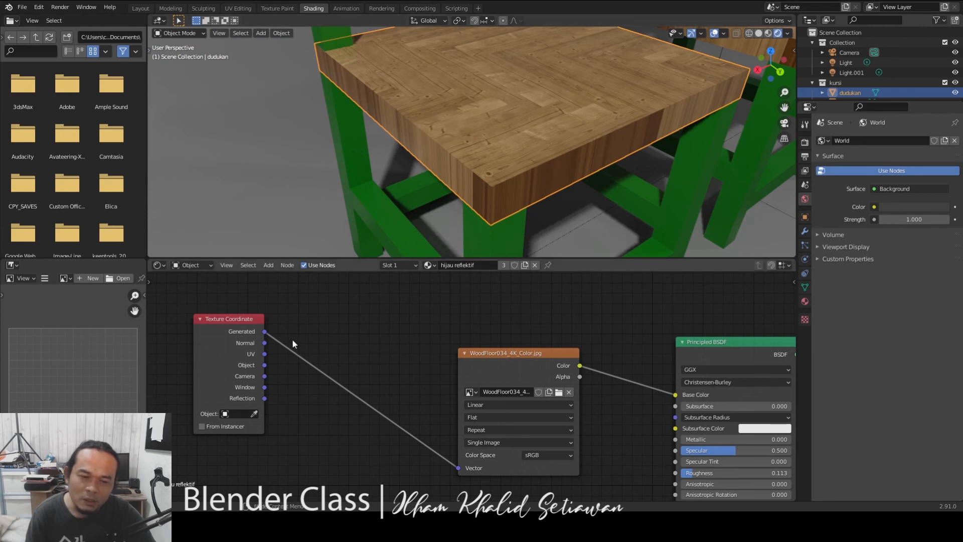
Try the Texture Coordinate's Normal output and its UV output in turn as the wood image's Vector input.
drag(265, 342, 458, 467)
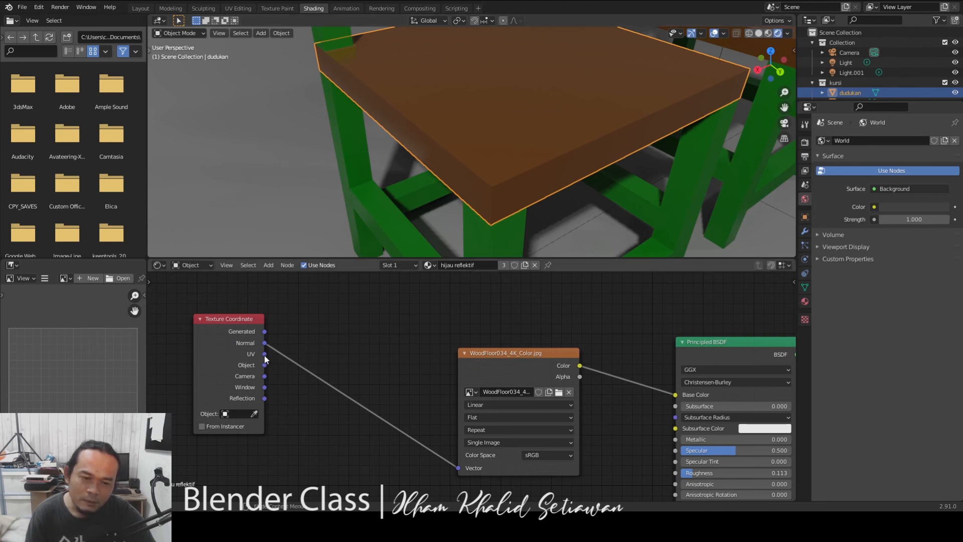
drag(413, 447, 459, 468)
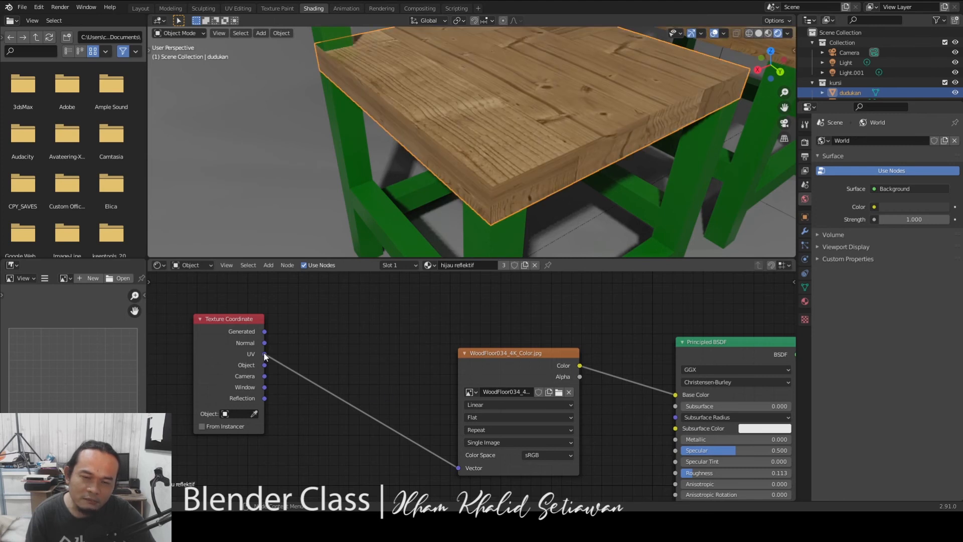
mouse_move(418, 148)
middle_down()
mouse_move(479, 137)
mouse_move(413, 146)
mouse_move(423, 145)
middle_up()
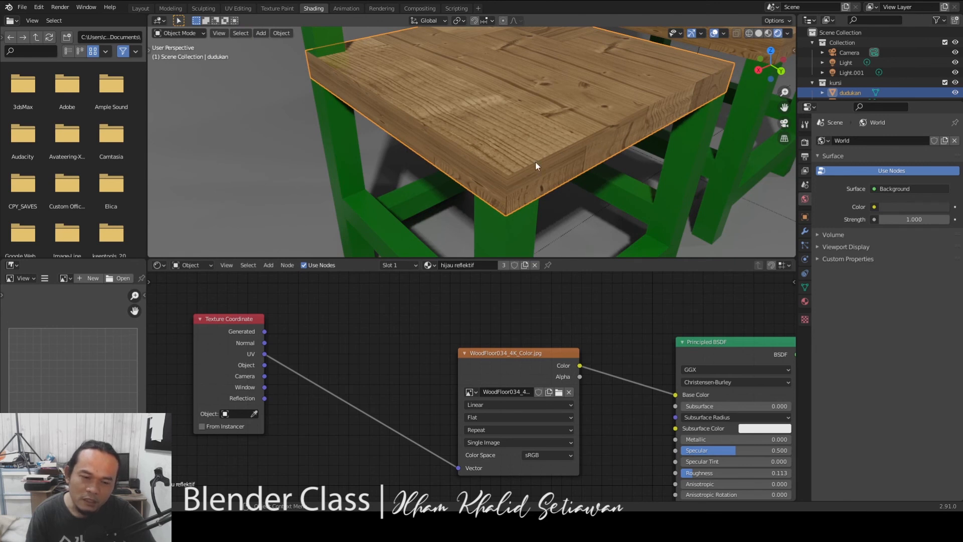
Connect the Texture Coordinate's Object output to the wood image's Vector input and inspect the mapping on the seat.
drag(264, 364, 459, 467)
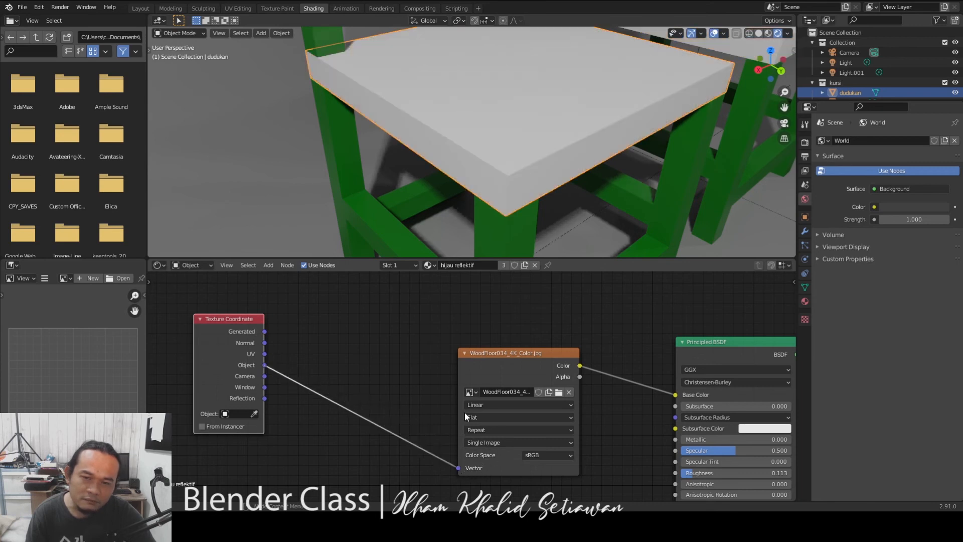
middle_drag(526, 146, 492, 137)
scroll(500, 137, up, 3)
scroll(504, 136, down, 2)
middle_drag(561, 143, 483, 131)
scroll(544, 155, up, 1)
middle_drag(551, 158, 545, 162)
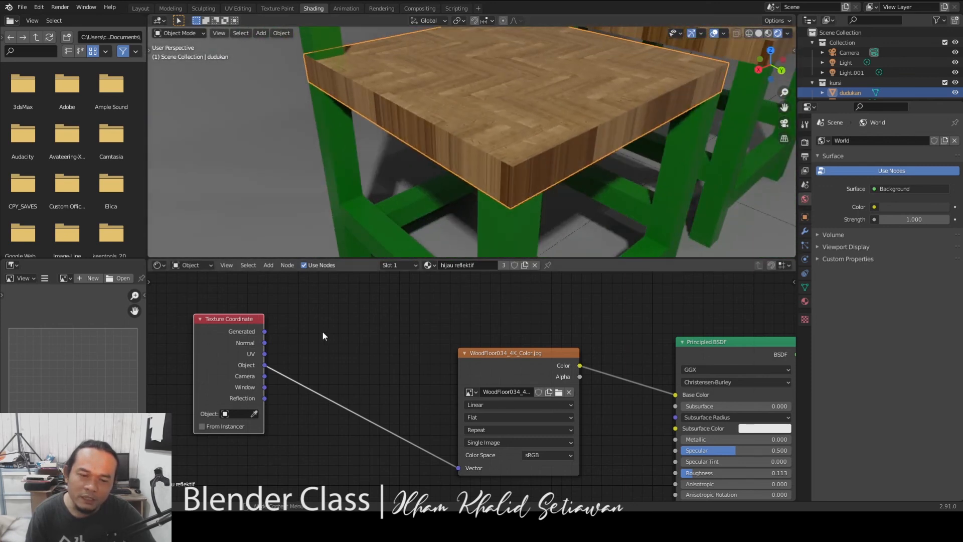
Insert a Mapping node into the link between the Texture Coordinate node and the wood image texture node.
middle_drag(333, 360, 331, 359)
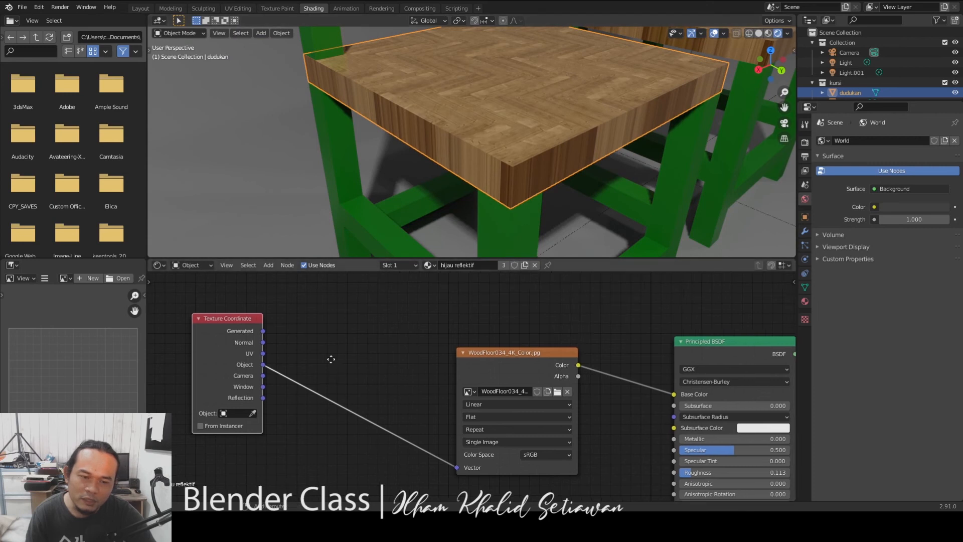
scroll(331, 359, up, 1)
middle_drag(526, 149, 552, 161)
scroll(357, 365, down, 1)
scroll(360, 361, up, 1)
middle_drag(360, 361, 449, 357)
drag(282, 309, 229, 322)
key(shift+a)
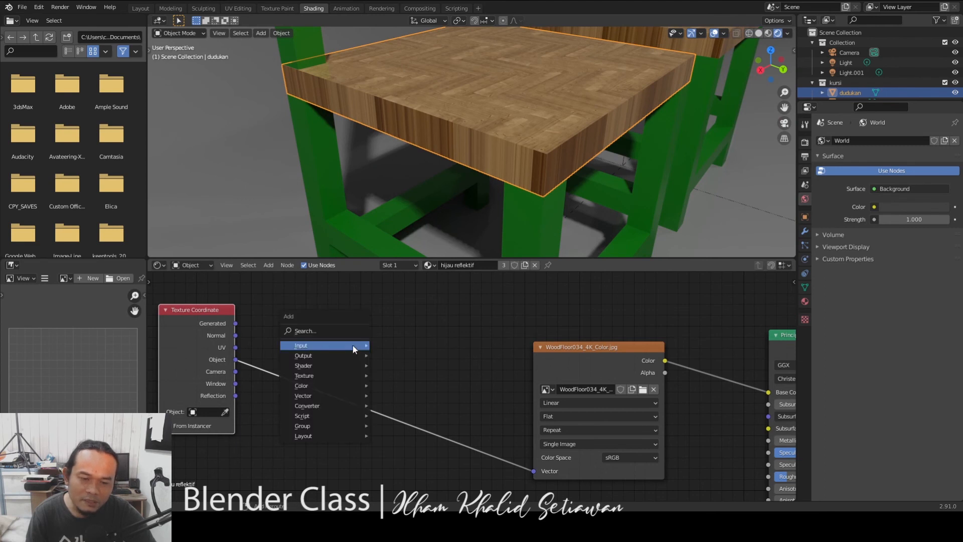
mouse_move(331, 405)
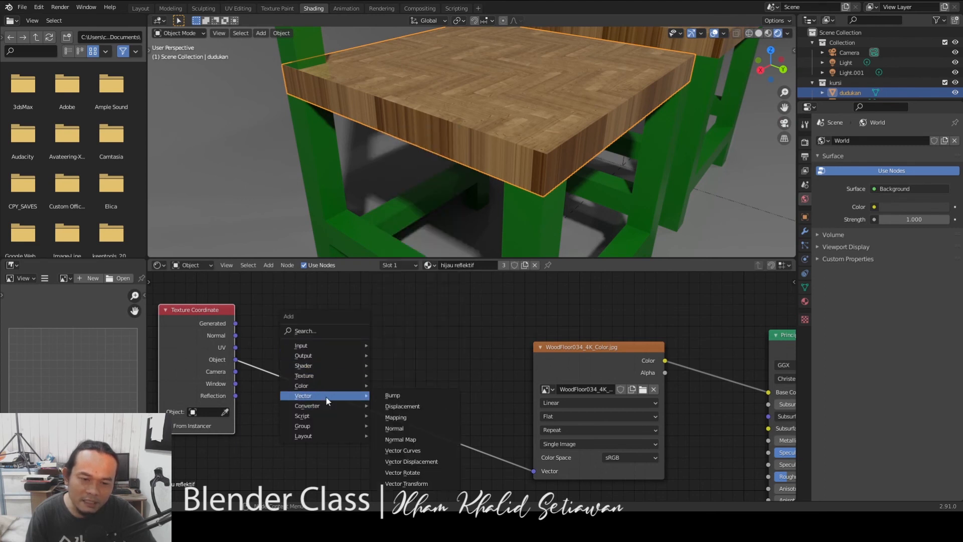
click(401, 418)
click(345, 292)
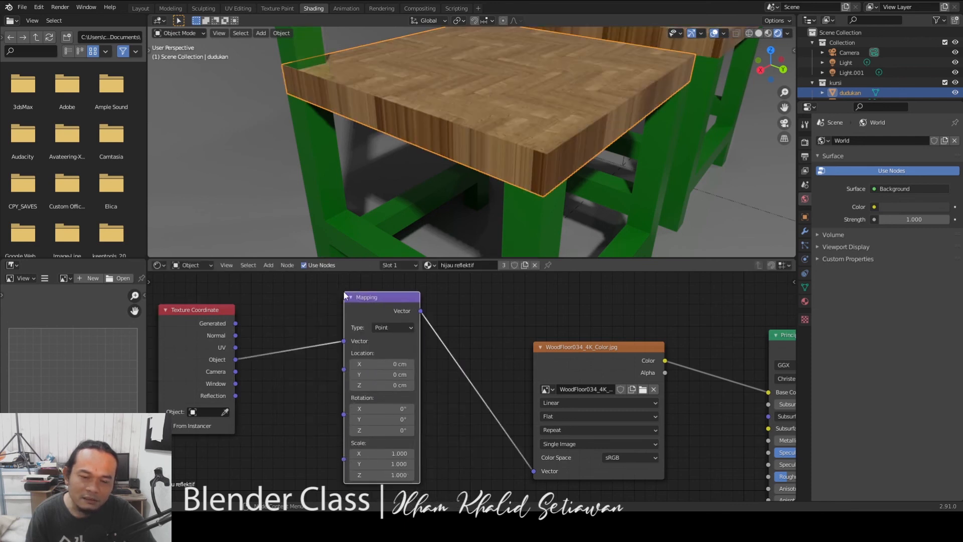
Set the Mapping node's scale to X 1.8, Y 0.8 and Z -1.4 and inspect the wood pattern on the seat.
scroll(442, 390, down, 1)
middle_drag(443, 390, 457, 388)
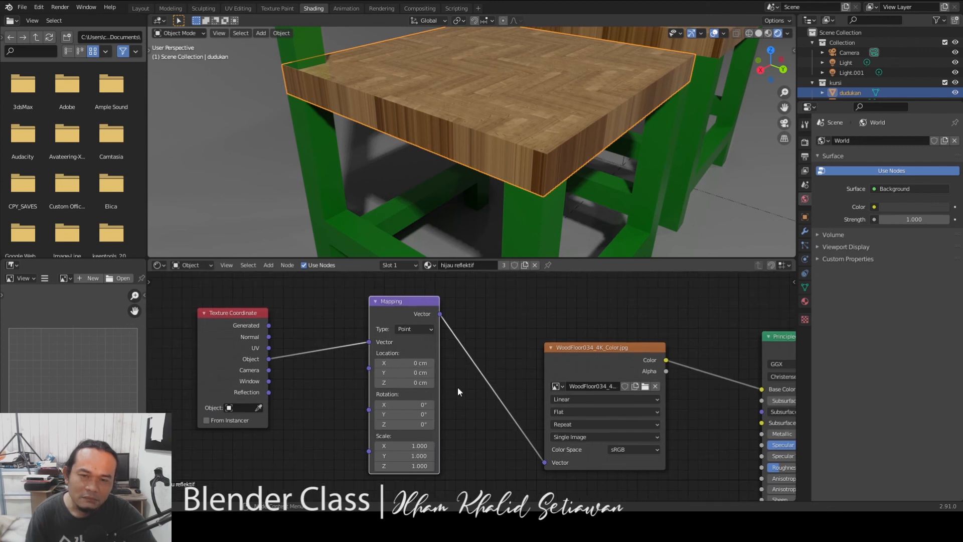
drag(408, 446, 449, 440)
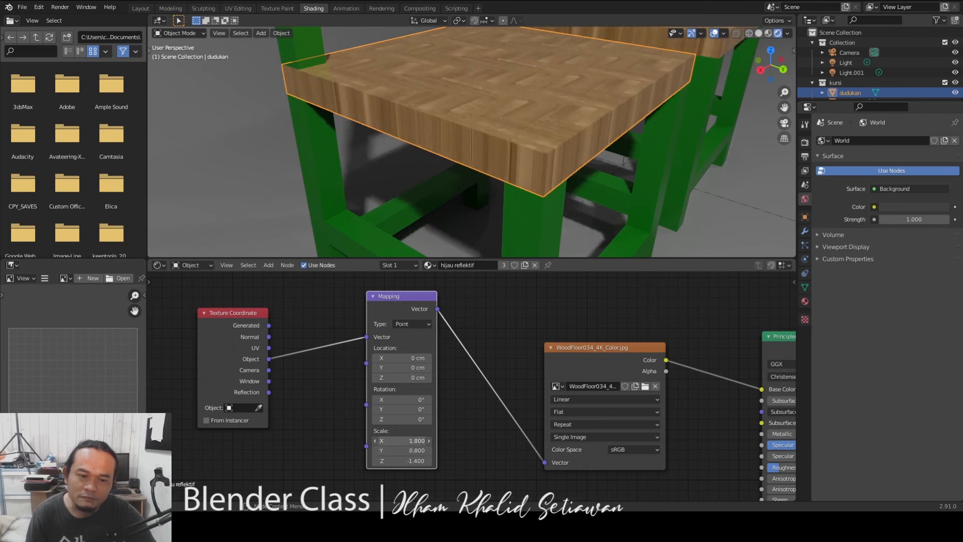
middle_drag(310, 366, 303, 368)
mouse_move(504, 135)
middle_down()
mouse_move(470, 139)
mouse_move(495, 136)
middle_up()
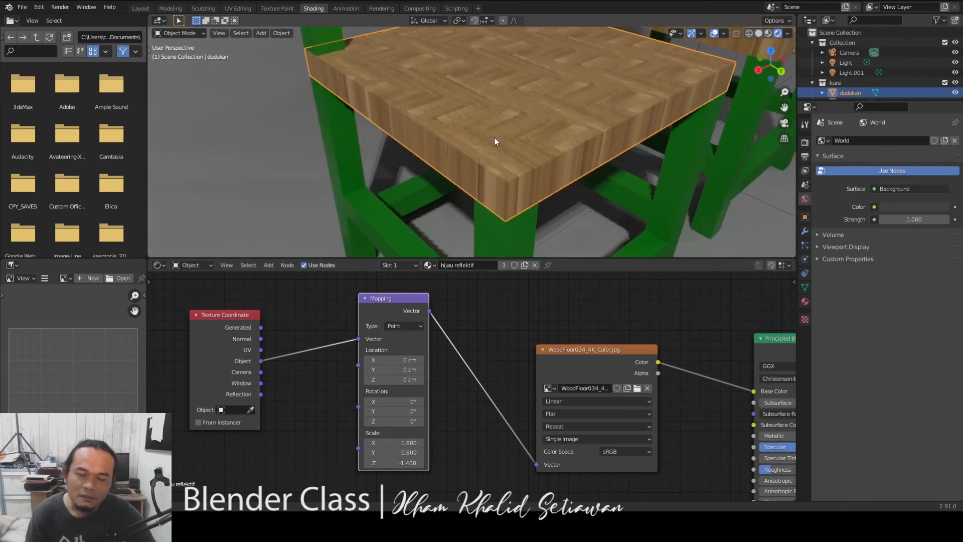
Try the Texture Coordinate's Generated output as the Mapping node's Vector input, and reconnect the Object output.
drag(360, 340, 363, 340)
middle_drag(455, 232, 474, 165)
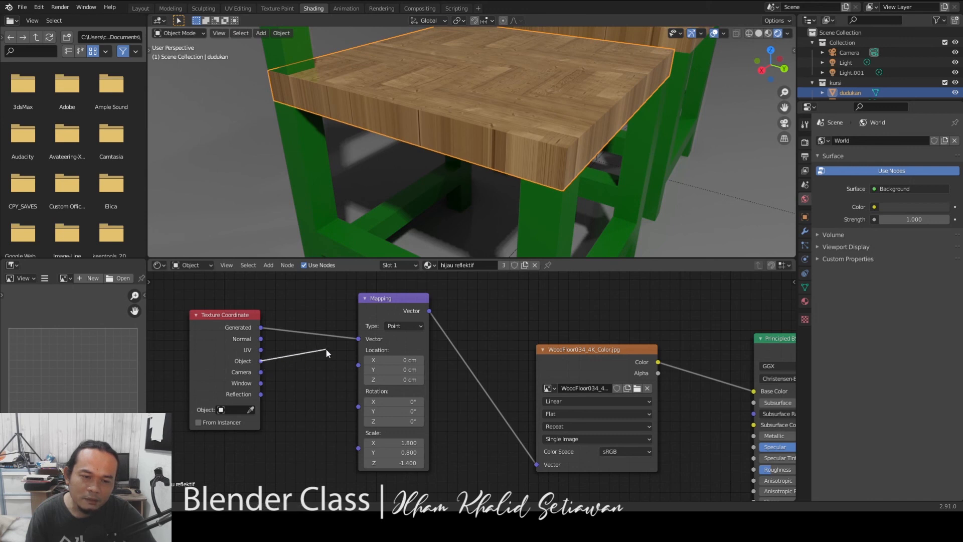
drag(354, 339, 354, 339)
Switch the wood image texture's projection to Box, check the seat's edges, and reposition the image node.
drag(622, 353, 564, 312)
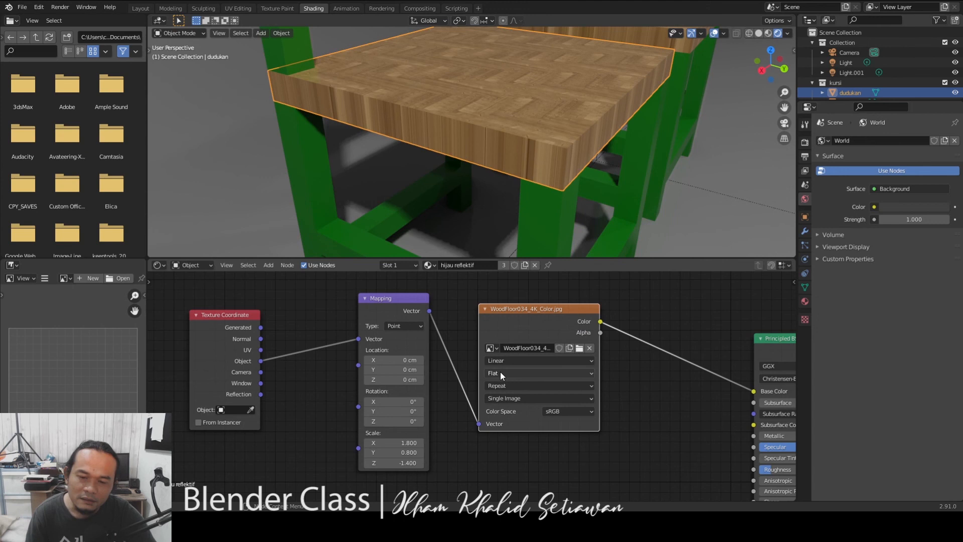
click(504, 373)
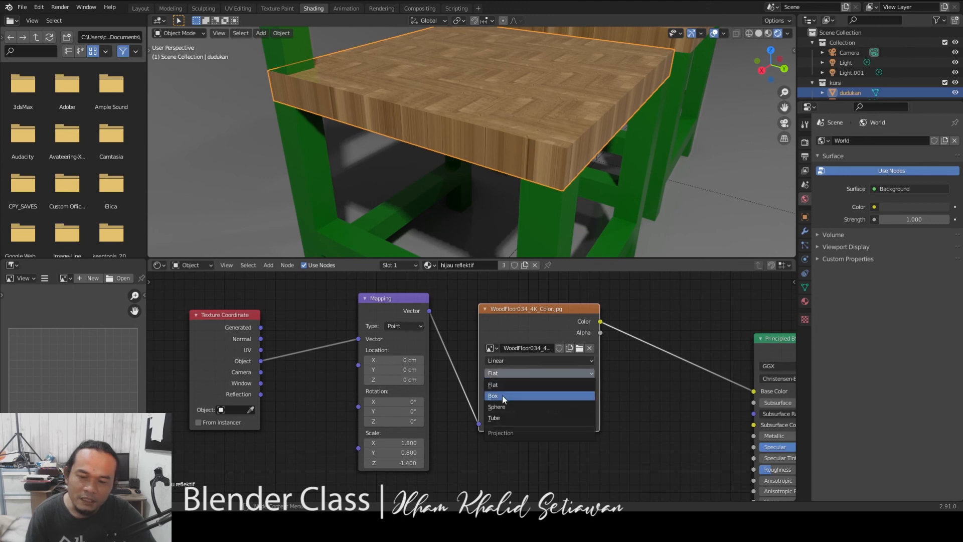
click(502, 395)
middle_drag(550, 167, 514, 159)
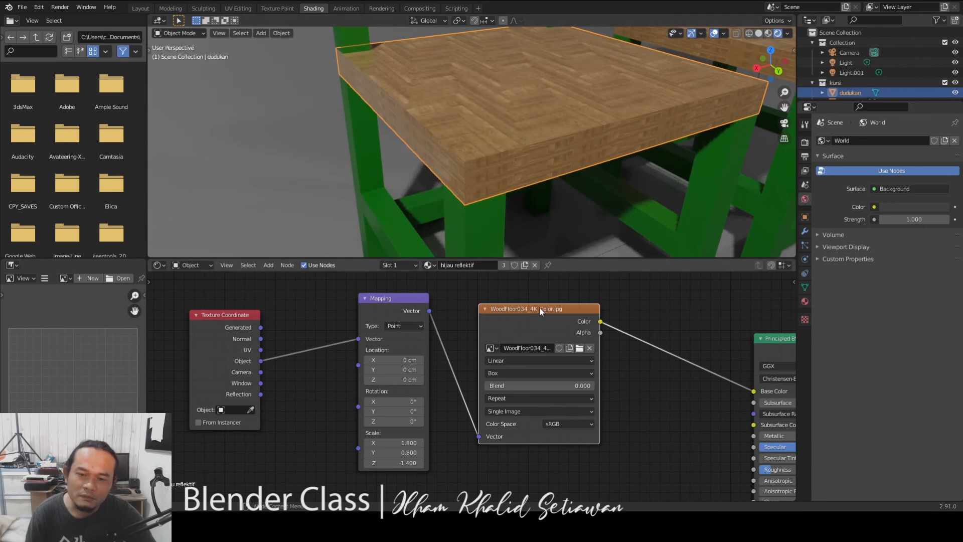
drag(539, 308, 570, 317)
Set the Mapping node's scale to X 0.7 and Z 0.3, and inspect the wood pattern on the seats from several distances.
drag(407, 462, 369, 443)
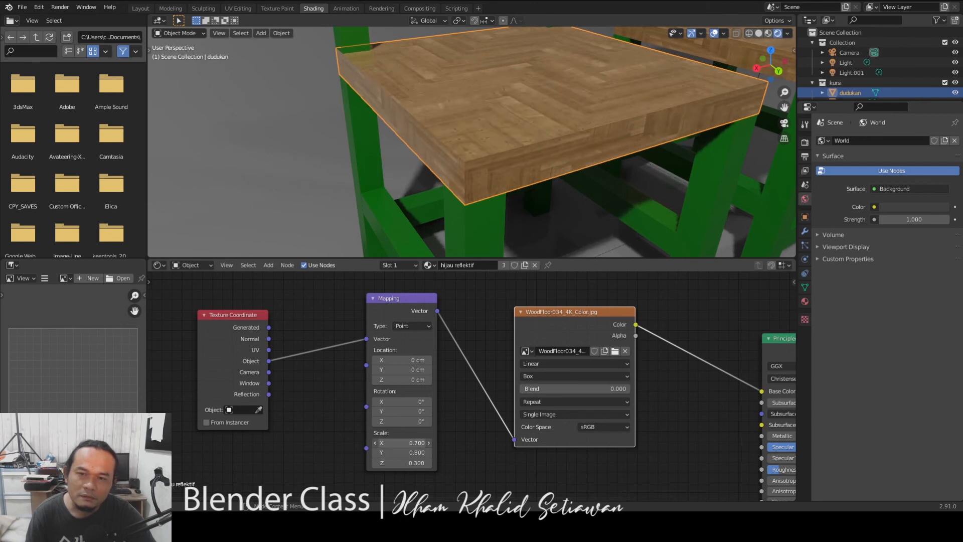
scroll(540, 179, down, 4)
middle_drag(540, 179, 592, 157)
click(677, 167)
scroll(660, 161, down, 4)
scroll(499, 136, up, 5)
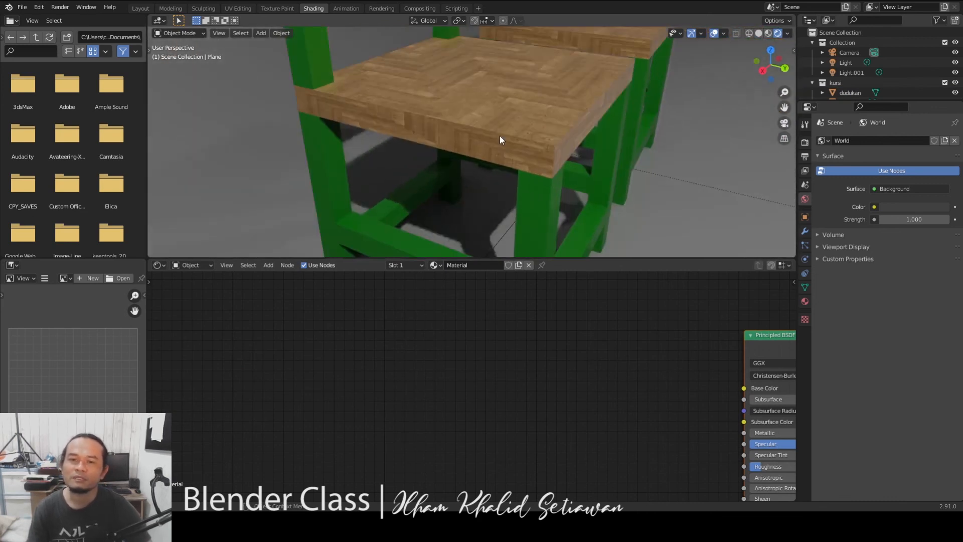
middle_drag(537, 119, 543, 217)
Reselect the seat and space out its Texture Coordinate, Mapping, wood image, Principled BSDF and Material Output nodes into a tidy chain.
key(Home)
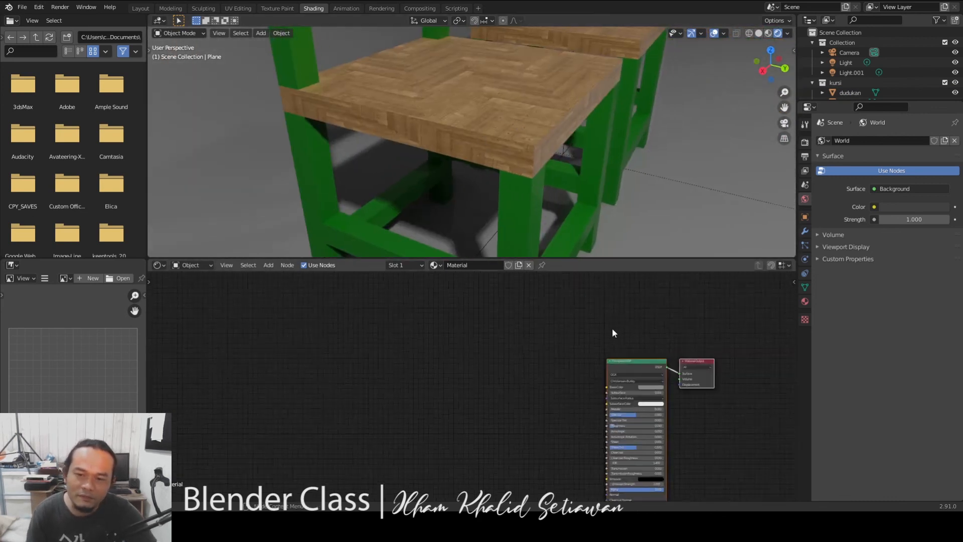
click(507, 141)
key(Home)
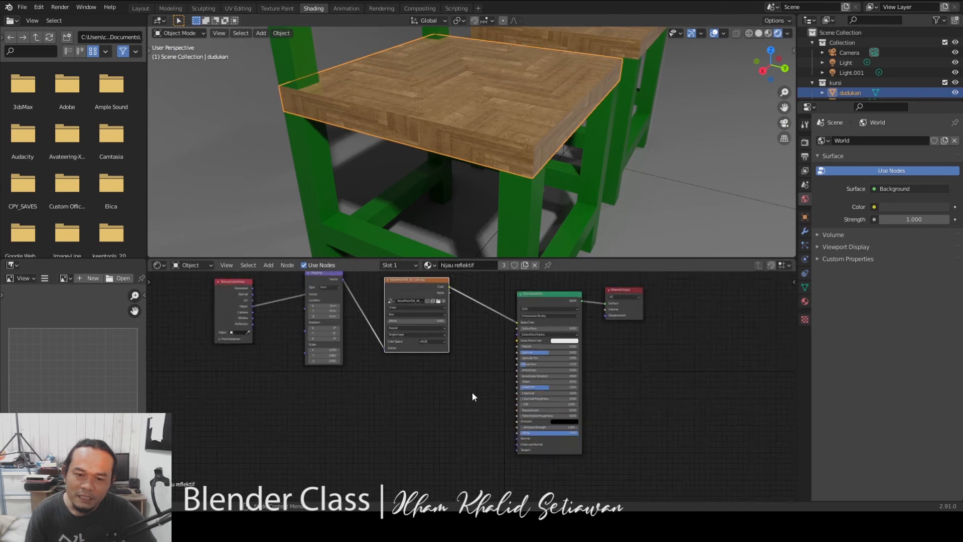
drag(585, 342, 546, 309)
drag(670, 332, 660, 317)
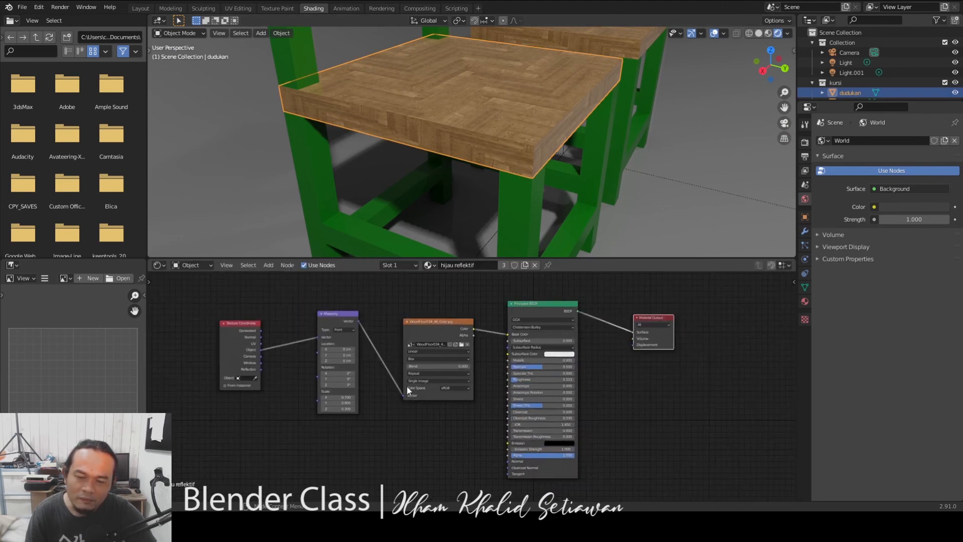
scroll(365, 392, up, 2)
drag(532, 330, 547, 320)
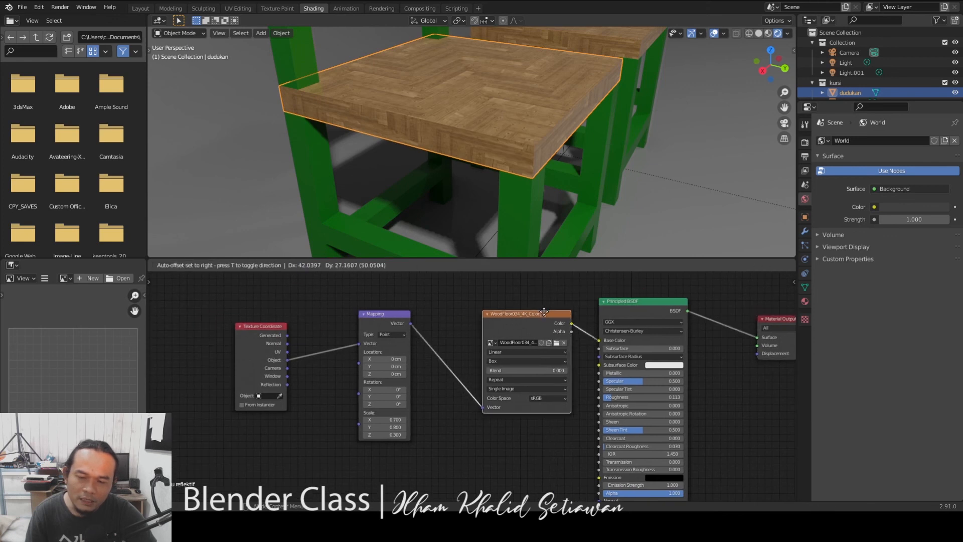
drag(400, 317, 430, 342)
drag(268, 329, 338, 339)
scroll(453, 387, up, 2)
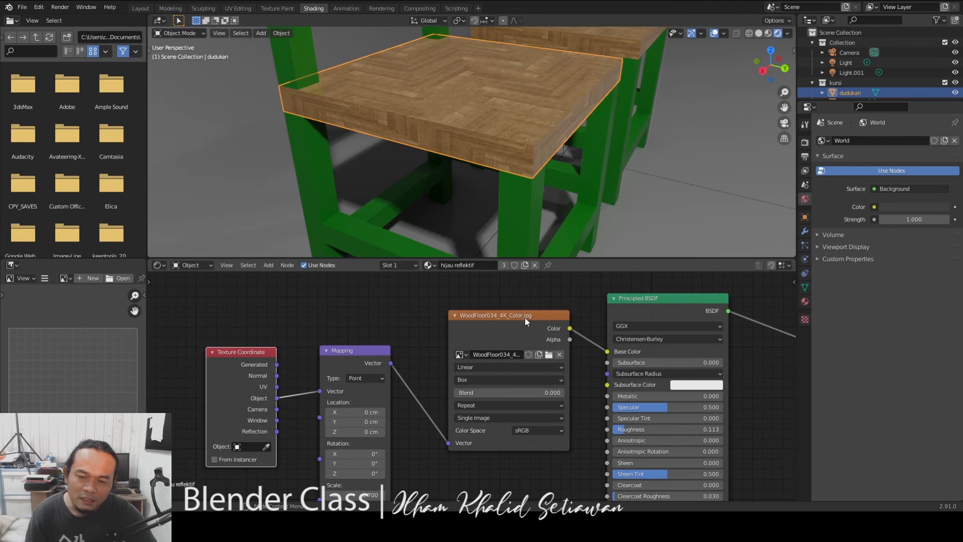
drag(525, 322, 552, 299)
middle_drag(335, 362, 363, 337)
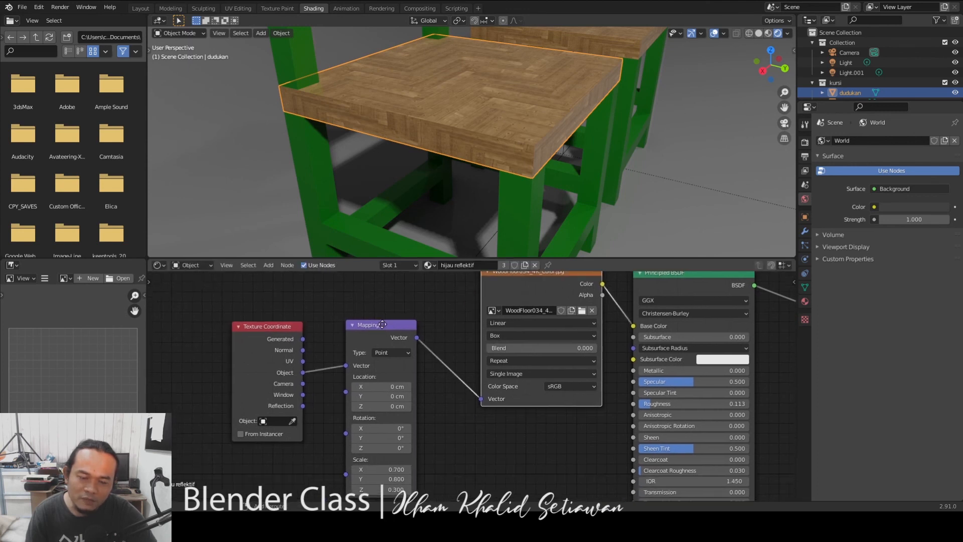
drag(397, 325, 406, 317)
drag(291, 328, 248, 329)
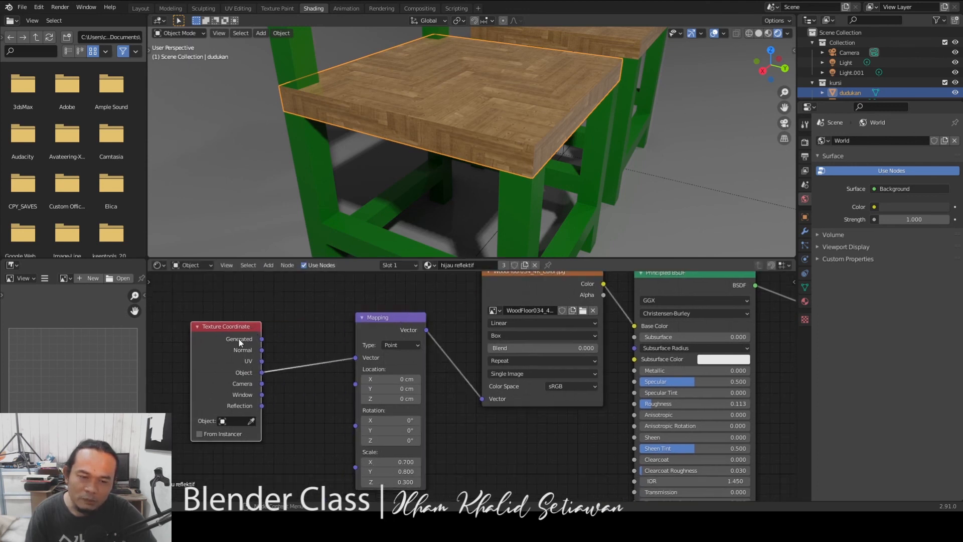
drag(397, 317, 408, 303)
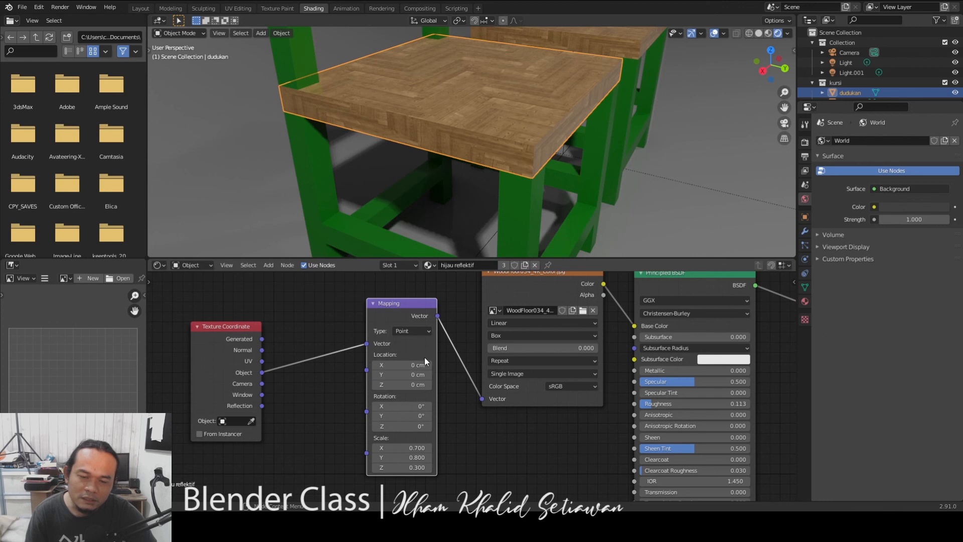
Review the seat material's node chain from Texture Coordinate through Mapping and the wood image to the Principled BSDF and Material Output.
middle_drag(409, 317, 381, 342)
click(196, 354)
click(369, 328)
middle_drag(413, 300, 364, 309)
click(468, 308)
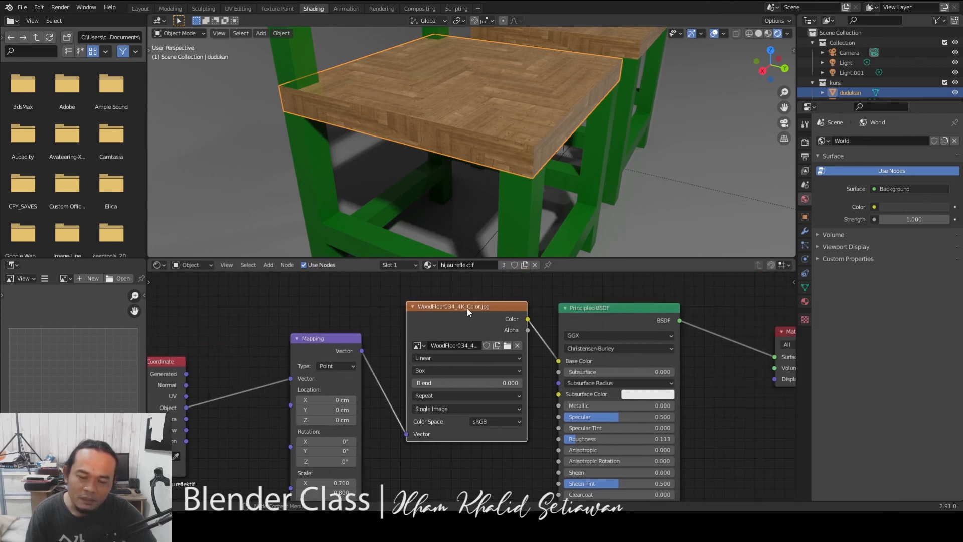
middle_drag(641, 373, 507, 345)
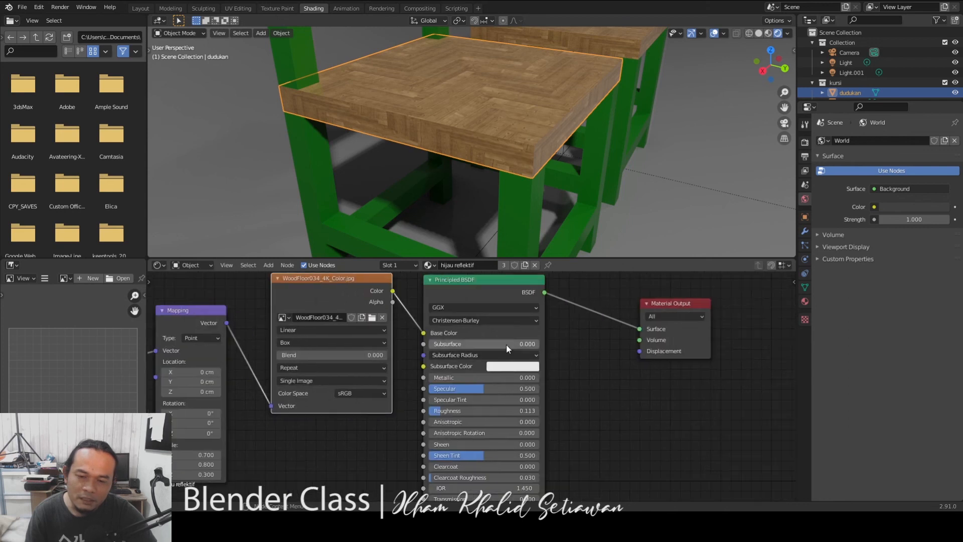
scroll(507, 345, down, 2)
scroll(492, 338, up, 3)
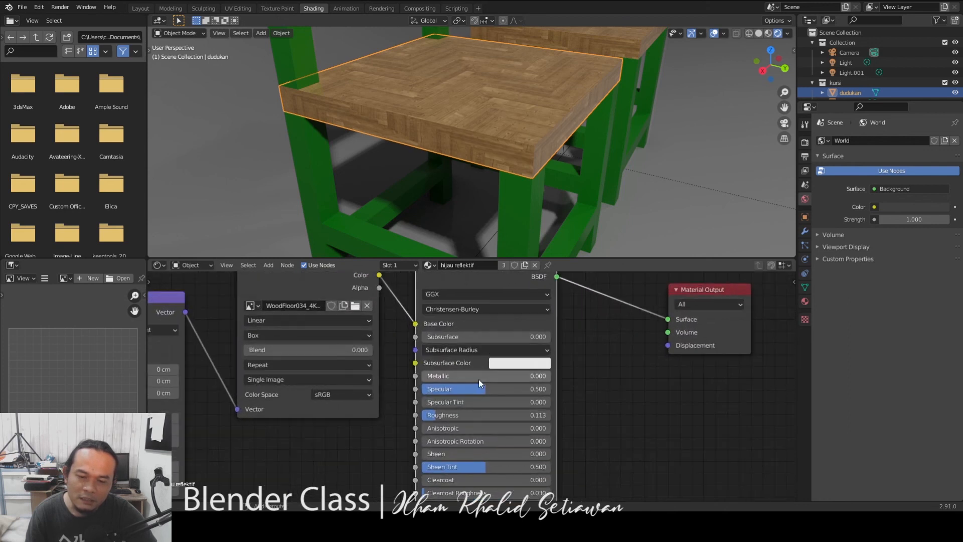
Set the seat material's Roughness to 0.077 and inspect both chairs from different angles.
middle_drag(479, 379, 515, 384)
mouse_move(468, 418)
mouse_down()
mouse_move(455, 419)
mouse_move(464, 419)
mouse_up()
middle_drag(467, 482, 543, 401)
scroll(535, 363, down, 2)
scroll(513, 441, down, 2)
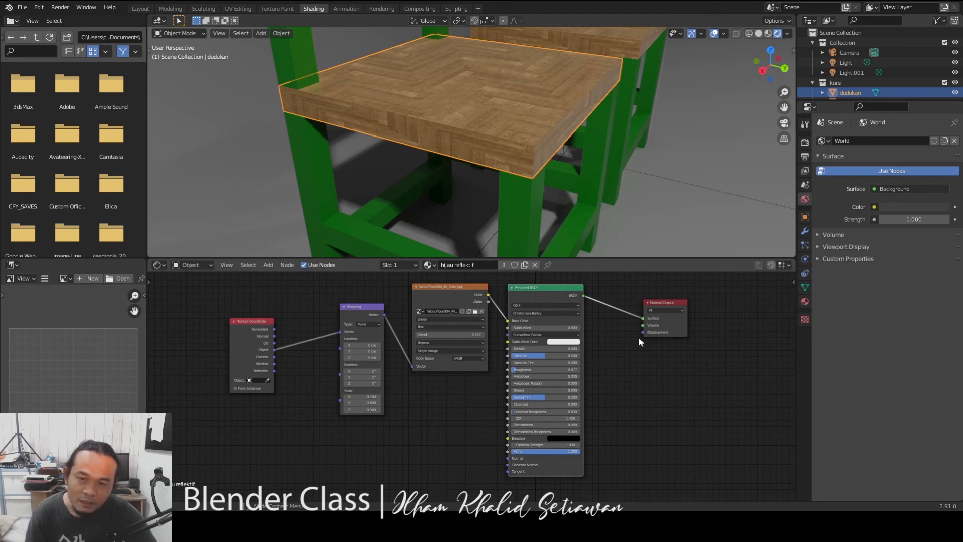
middle_drag(627, 133, 483, 133)
scroll(483, 134, down, 3)
scroll(453, 172, up, 5)
scroll(453, 175, down, 2)
shift+middle_drag(453, 175, 530, 106)
scroll(531, 107, down, 2)
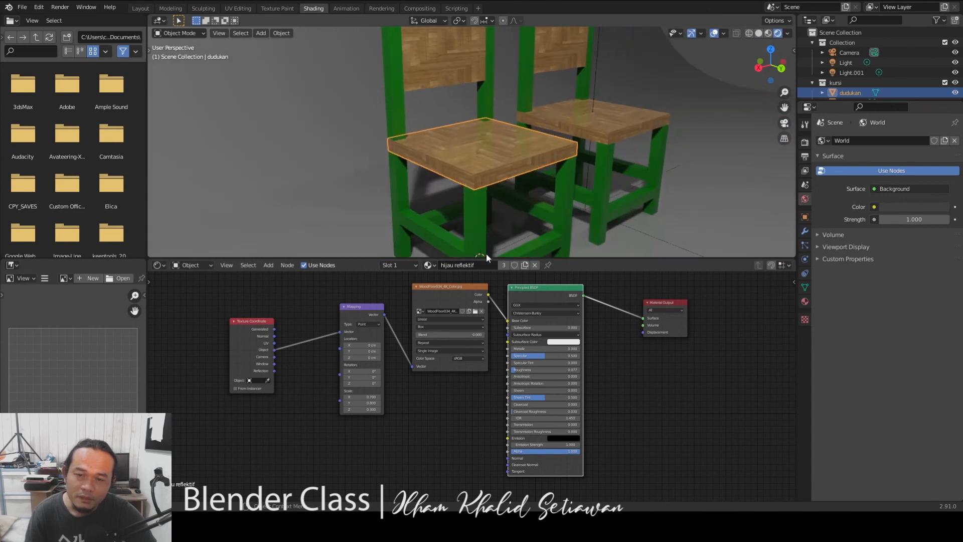
Add an Image Texture with WoodFloor041_2K_Color.jpg to the front leg's hijau gelap material and connect its Color to Base Color.
click(471, 216)
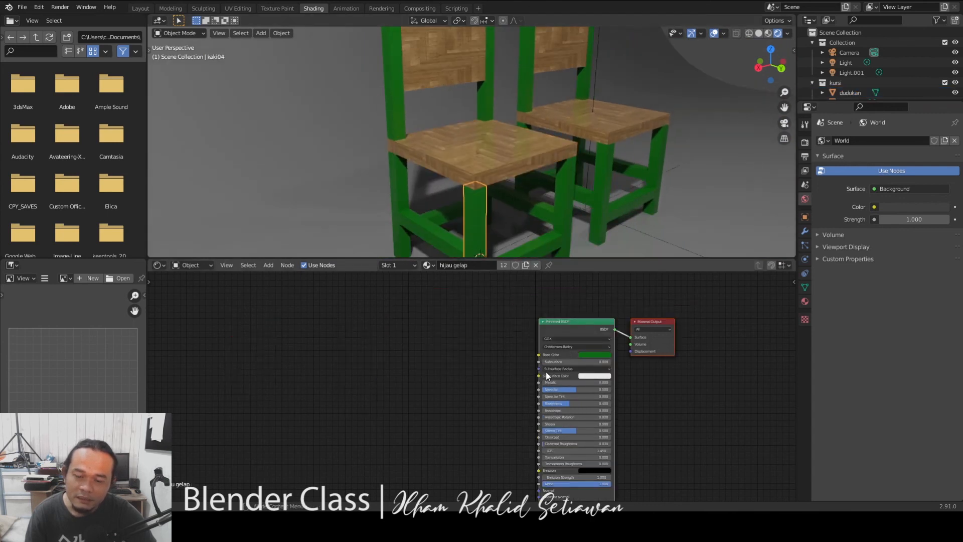
scroll(546, 372, up, 2)
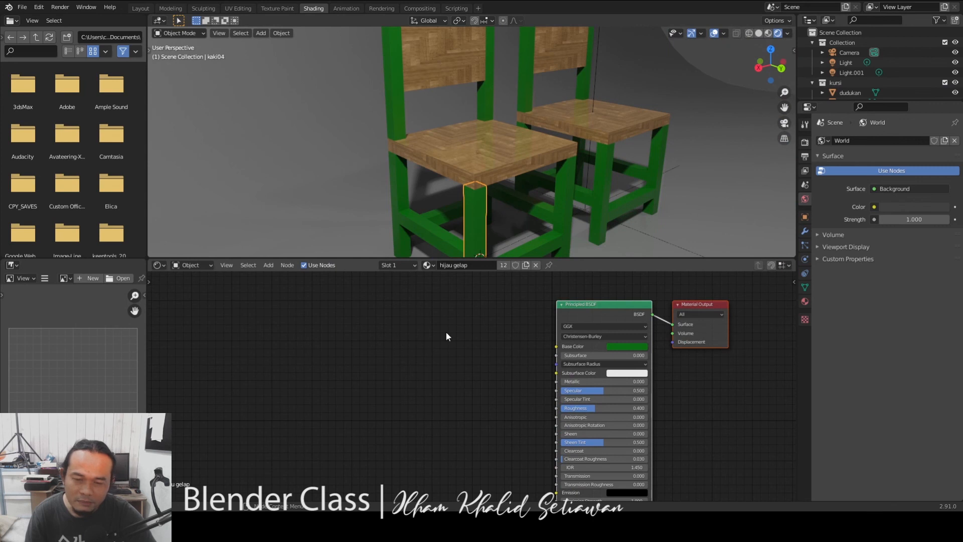
click(269, 266)
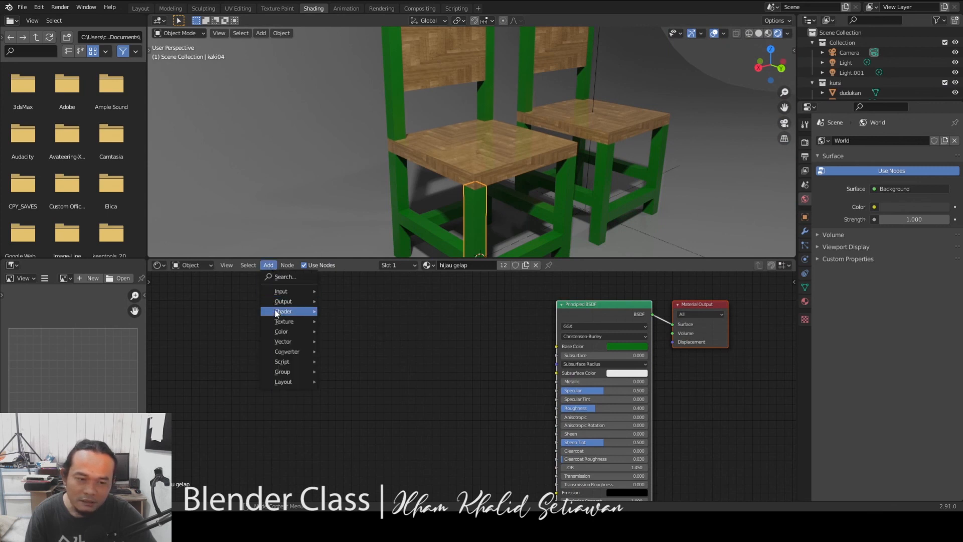
mouse_move(276, 322)
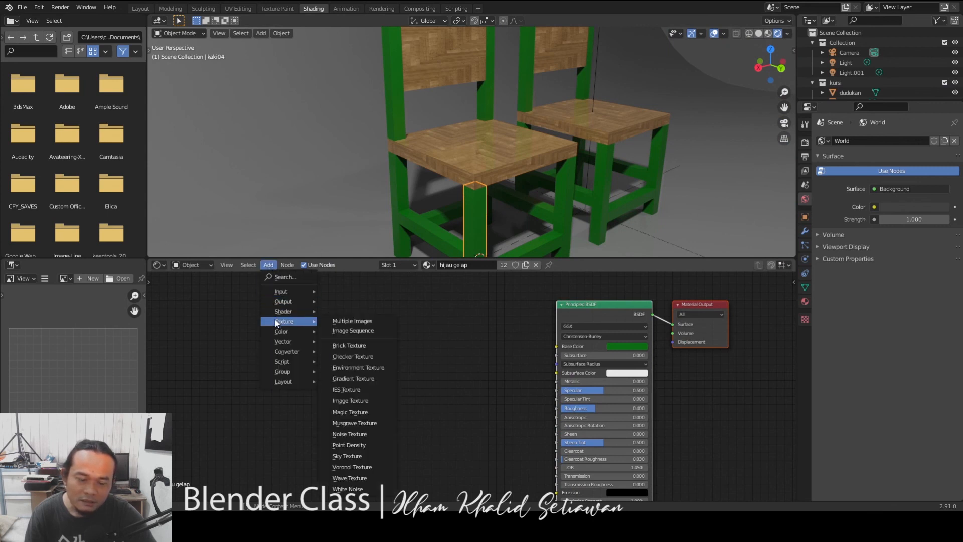
click(367, 400)
drag(505, 307, 587, 332)
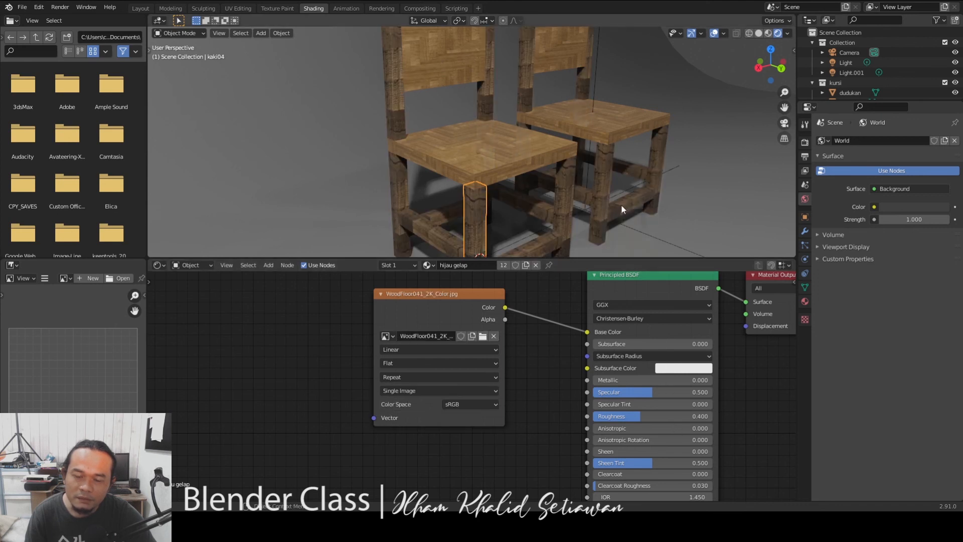
Check the wood on the legs, reselect the front leg, and add a Texture Coordinate node before its image texture.
click(713, 188)
mouse_move(486, 167)
middle_down()
mouse_move(532, 158)
mouse_move(504, 188)
mouse_move(485, 179)
middle_up()
click(486, 177)
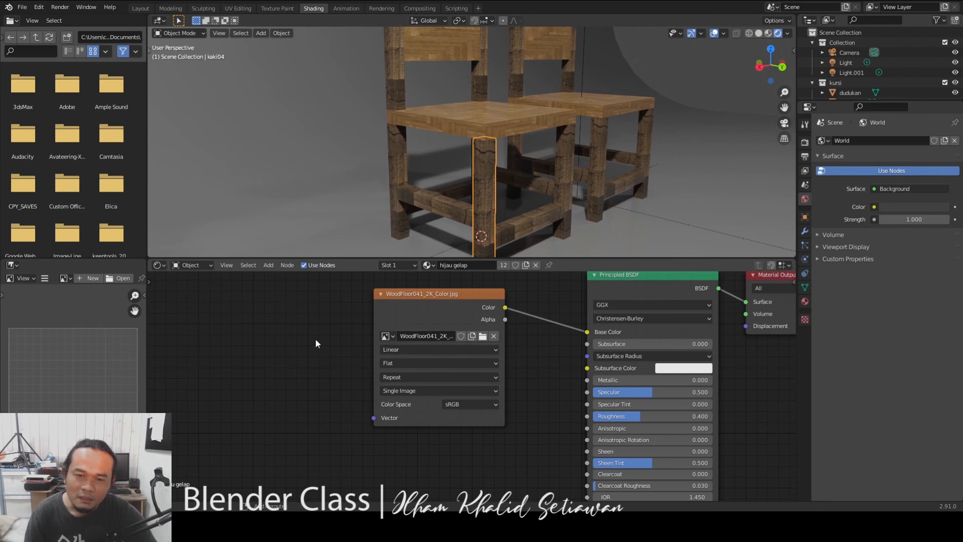
key(shift+a)
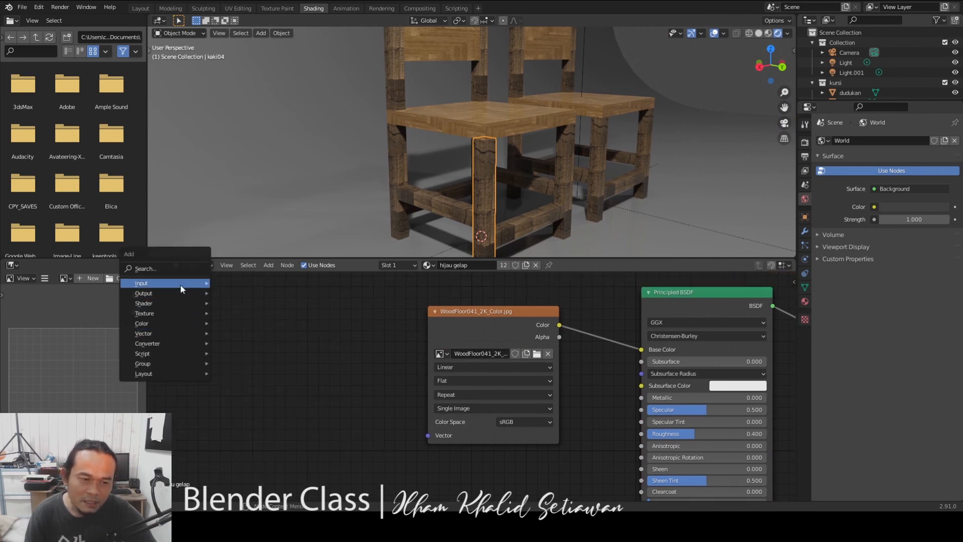
mouse_move(211, 284)
click(283, 228)
click(236, 309)
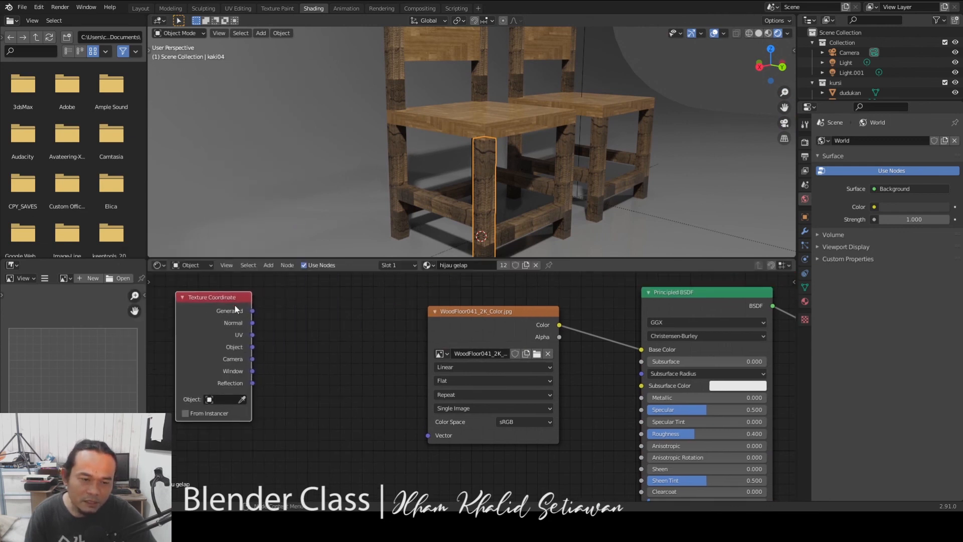
Connect the Texture Coordinate's Object output to the leg image texture's Vector input and inspect the chair legs.
drag(251, 348, 428, 435)
middle_drag(620, 175, 595, 152)
scroll(571, 192, up, 4)
scroll(570, 192, down, 3)
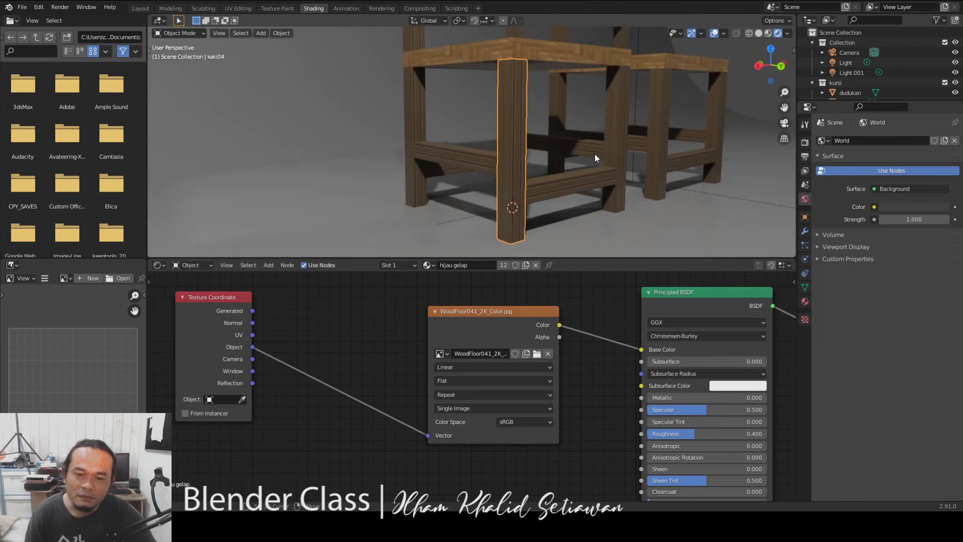
Set the leg image texture's projection to Box and move its node closer to the Principled BSDF.
click(470, 383)
click(474, 408)
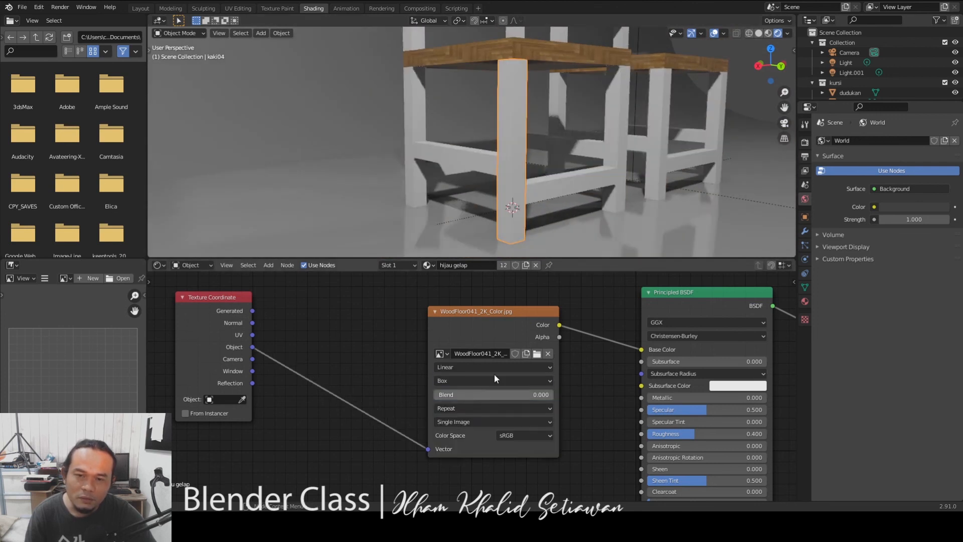
drag(517, 308, 554, 307)
middle_drag(580, 131, 603, 125)
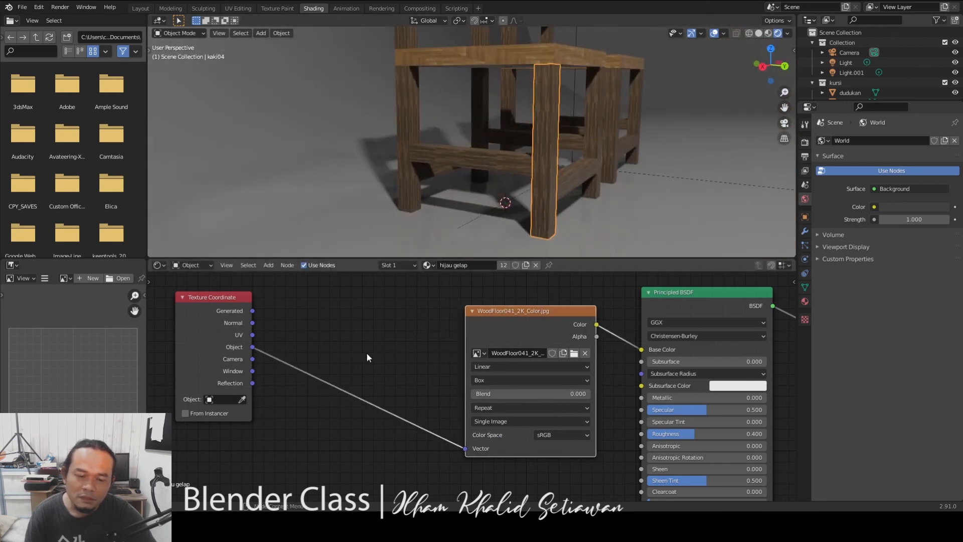
drag(533, 308, 543, 307)
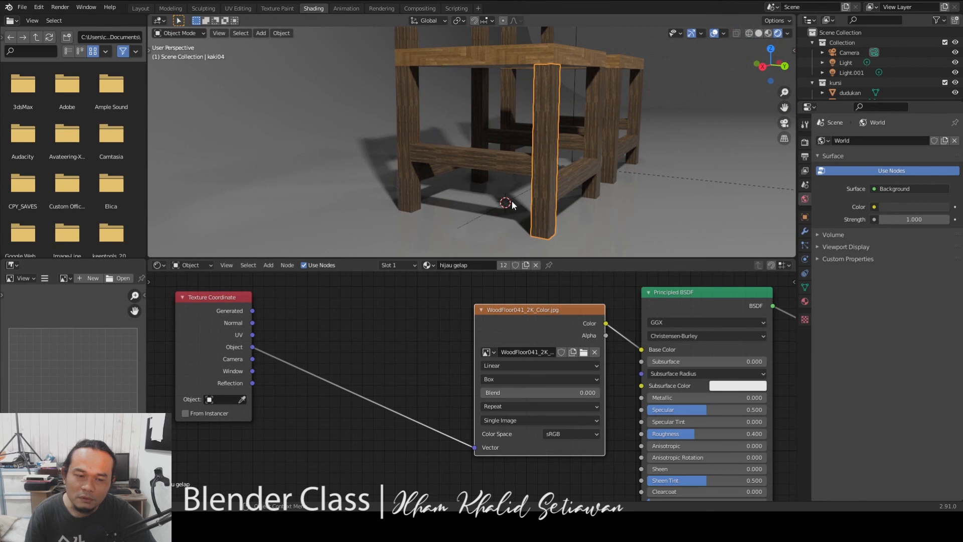
Insert a Mapping node on the link between the Texture Coordinate and the leg image texture.
key(shift+a)
mouse_move(313, 365)
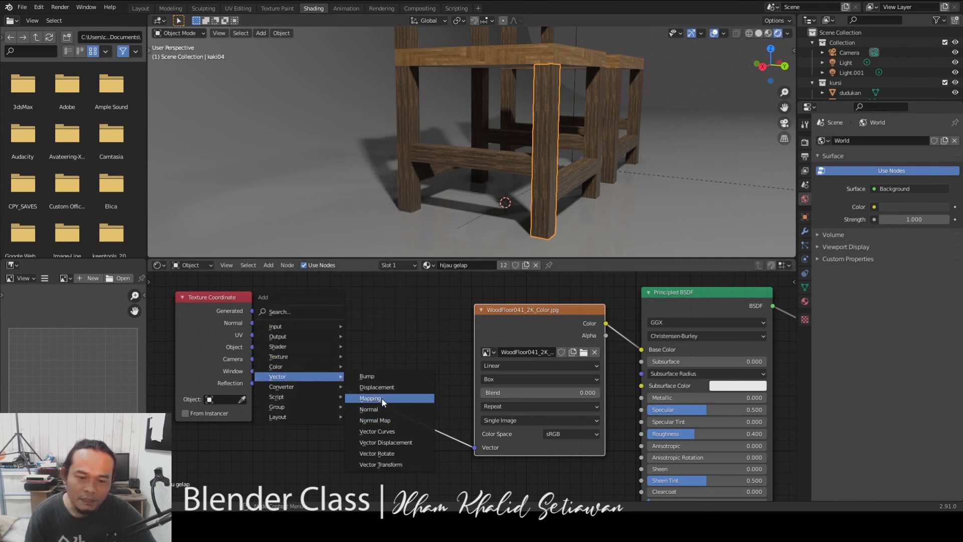
click(383, 401)
click(395, 372)
middle_drag(424, 436, 444, 395)
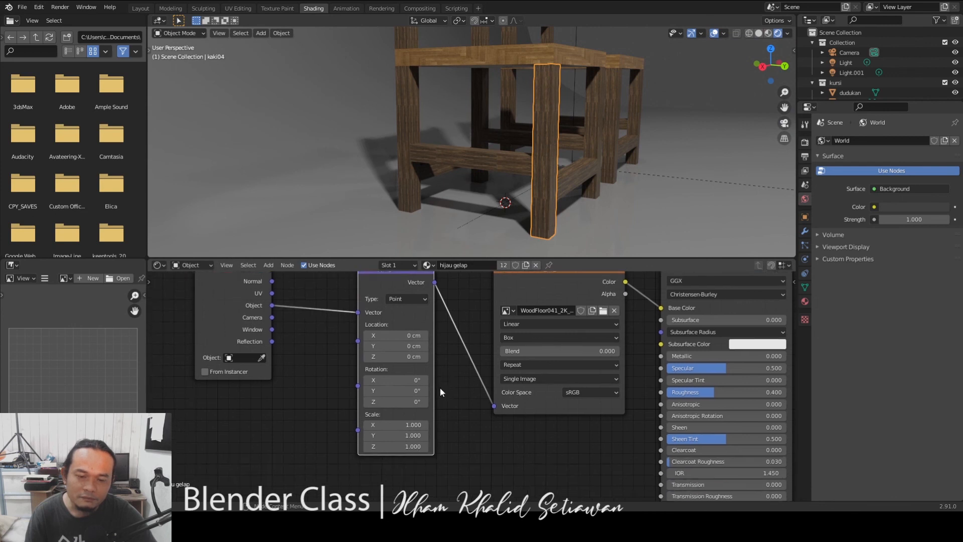
Set the Mapping node's Scale X and Y to 0.200 for the leg wood texture.
mouse_move(400, 424)
mouse_down()
mouse_move(444, 424)
mouse_move(391, 424)
mouse_up()
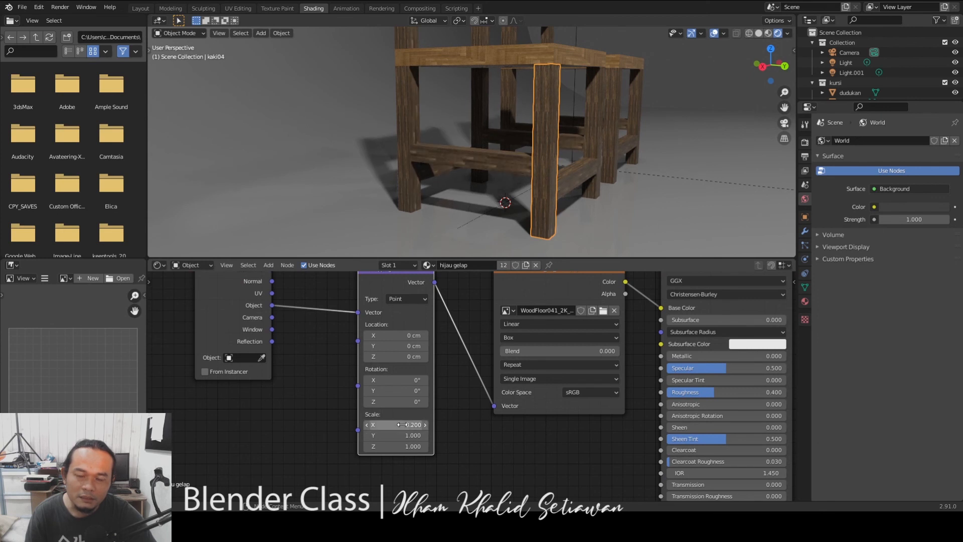
middle_drag(613, 117, 585, 142)
scroll(528, 179, up, 3)
shift+middle_drag(466, 248, 504, 205)
drag(402, 435, 393, 435)
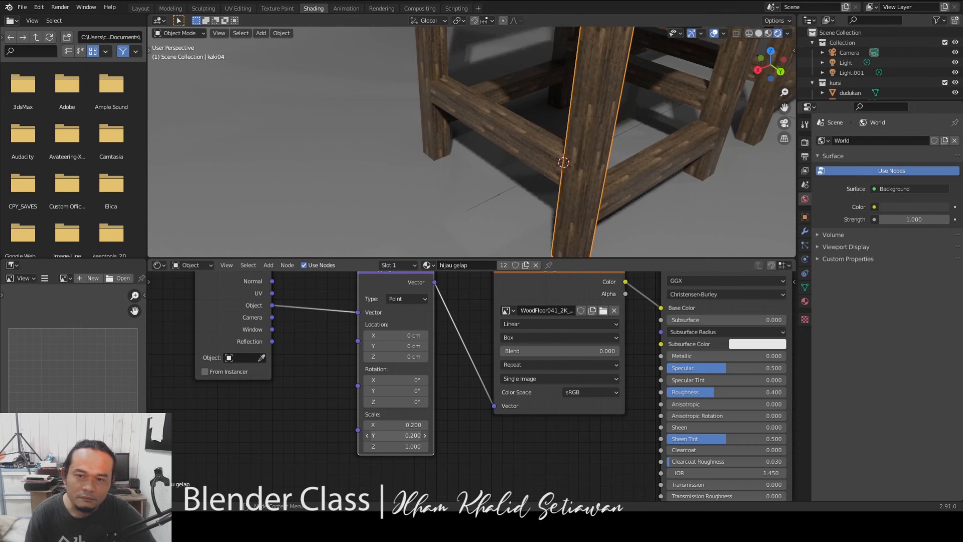
Enlarge the 3D viewport over the node editor and inspect the wood on both chairs.
scroll(645, 128, down, 5)
click(622, 155)
middle_drag(621, 155, 547, 179)
scroll(647, 122, up, 2)
scroll(503, 145, up, 3)
scroll(503, 143, down, 4)
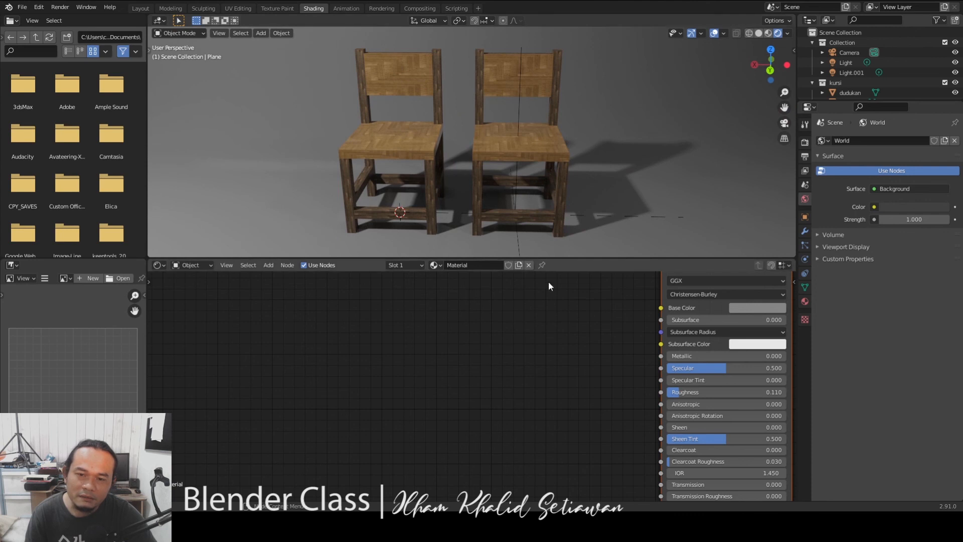
drag(557, 257, 552, 360)
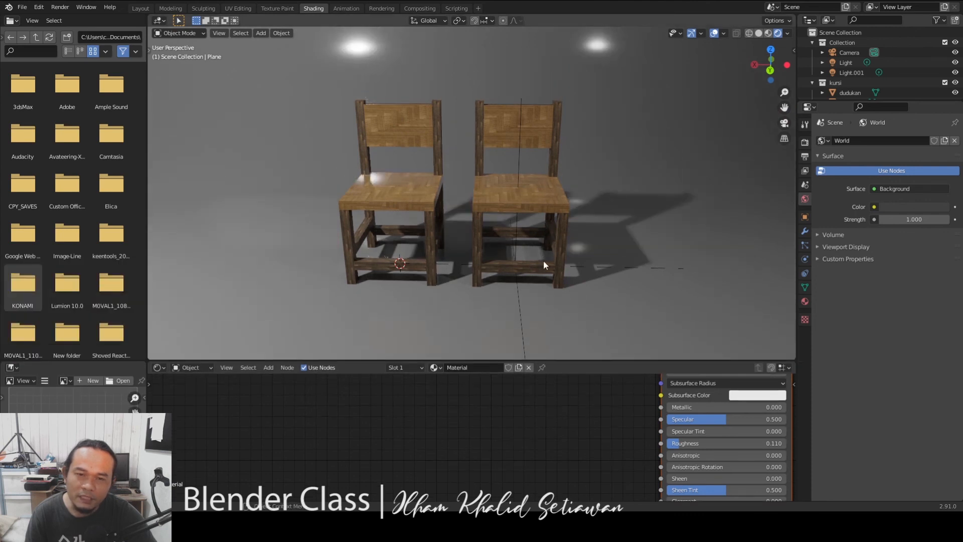
mouse_move(501, 241)
middle_down()
mouse_move(512, 224)
mouse_move(502, 237)
middle_up()
scroll(495, 226, up, 2)
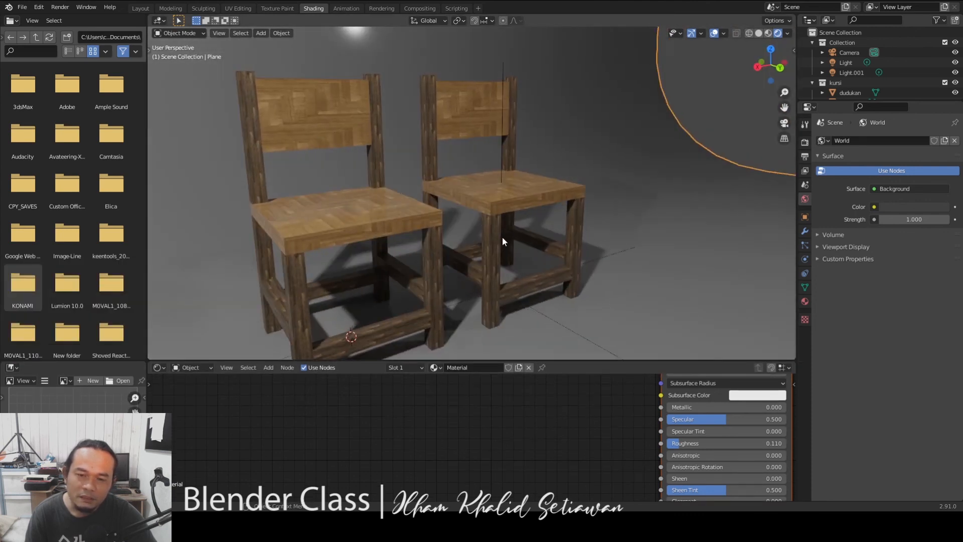
Set the hijau gelap leg material's Roughness to 0.150 and check the chairs in the studio and through the camera.
click(494, 242)
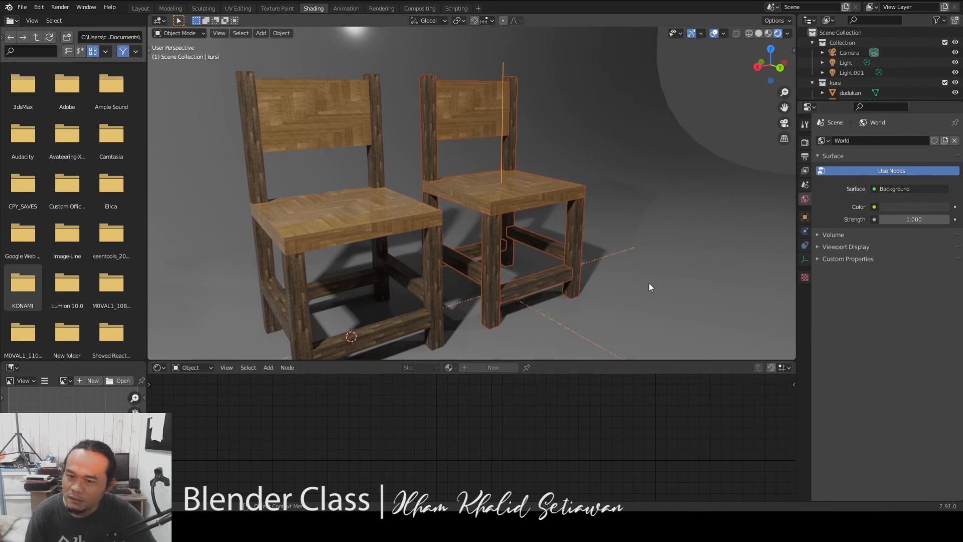
click(424, 271)
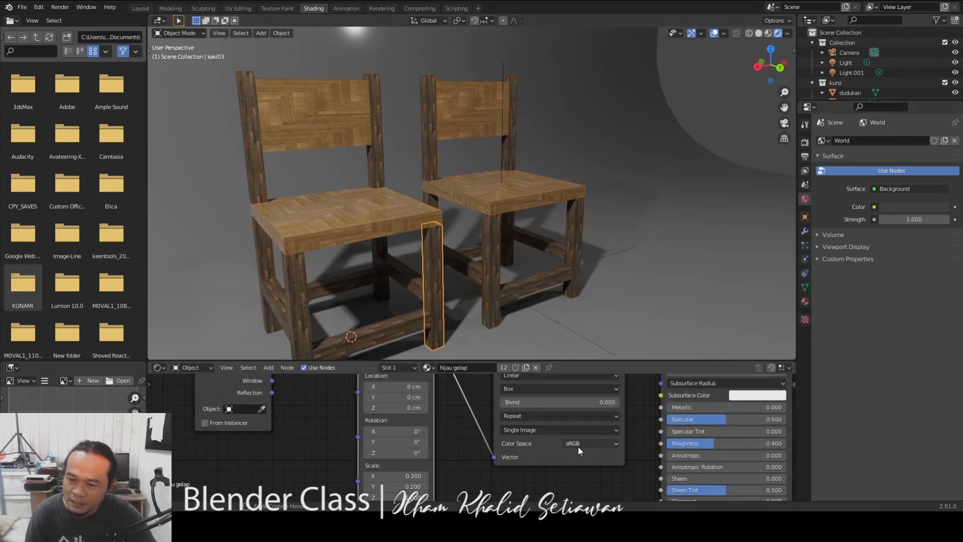
scroll(629, 422, down, 2)
drag(559, 437, 544, 437)
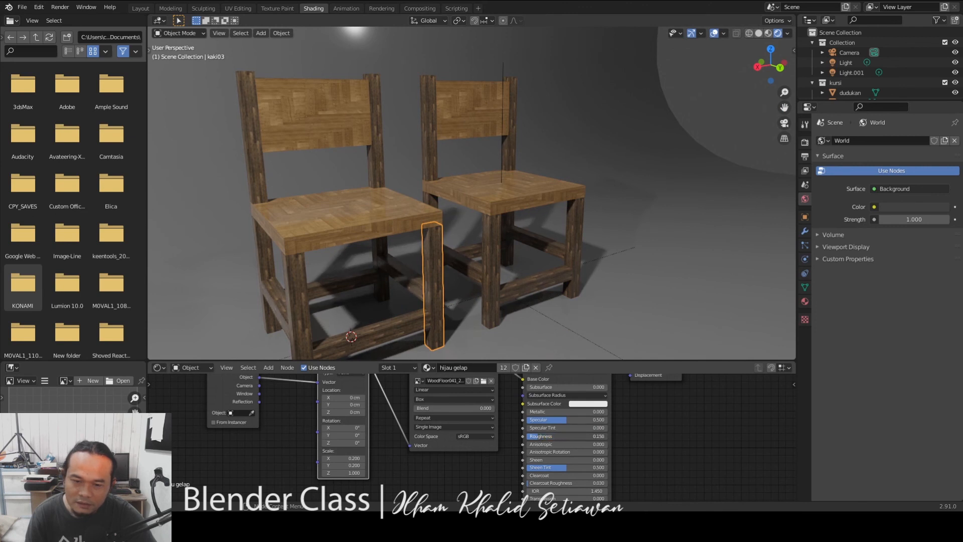
click(646, 323)
scroll(513, 229, down, 4)
mouse_move(513, 229)
middle_down()
mouse_move(570, 209)
mouse_move(501, 229)
middle_up()
scroll(492, 232, up, 3)
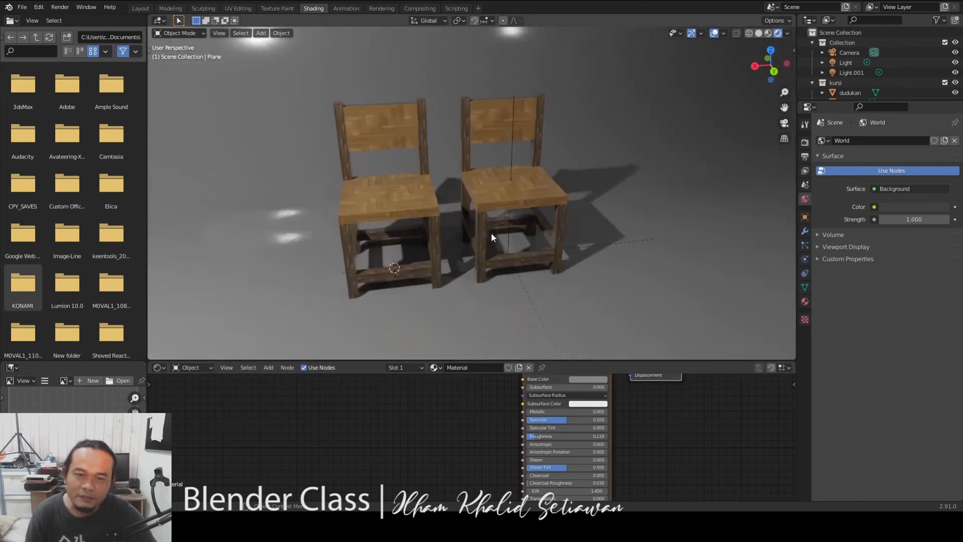
scroll(492, 228, down, 6)
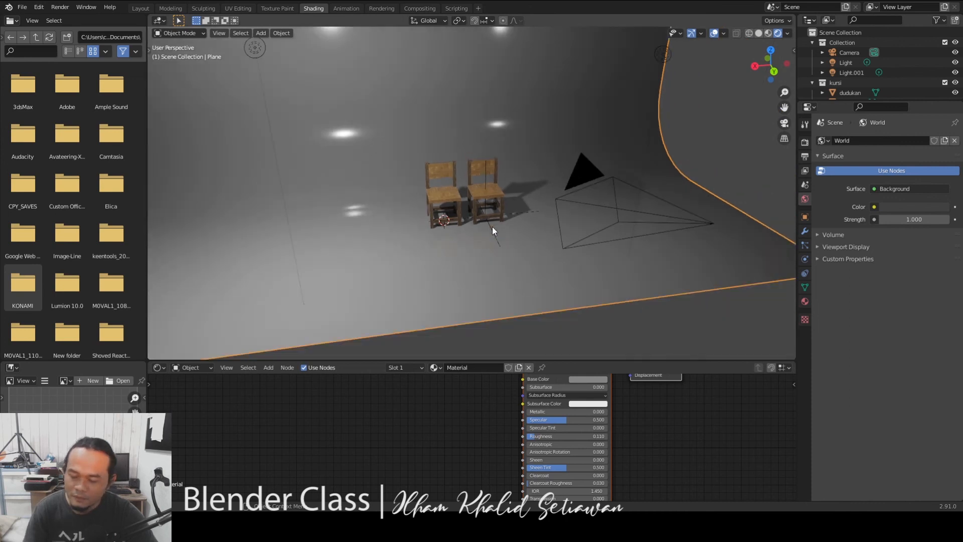
key(KP_0)
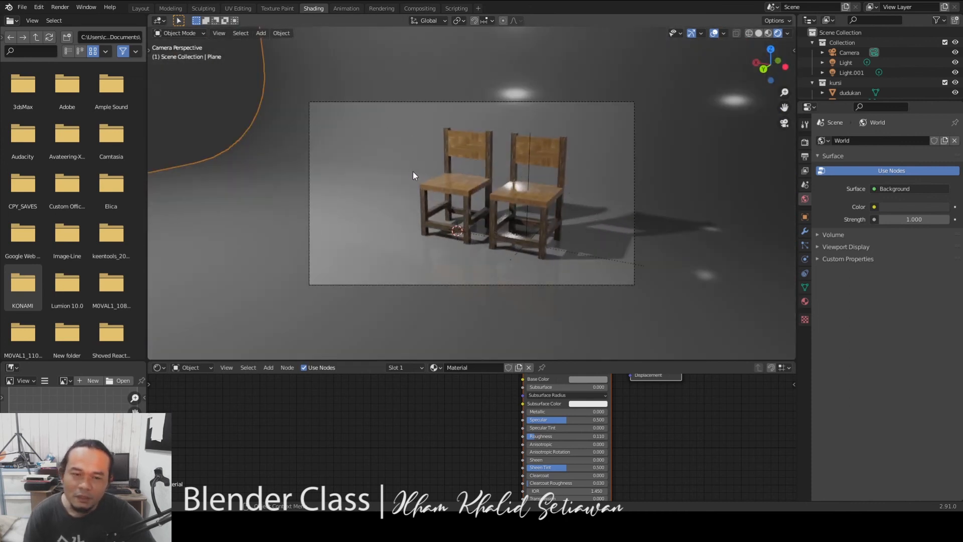
In top view, add a kursi collection instance, place it beside the chair at the origin and rotate it at an angle.
click(529, 179)
key(KP_7)
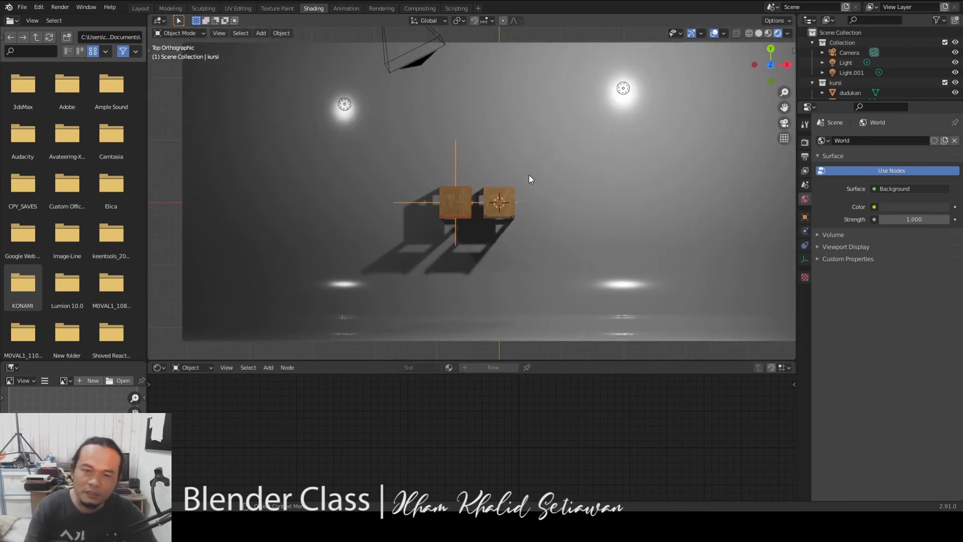
scroll(492, 187, down, 4)
key(shift+a)
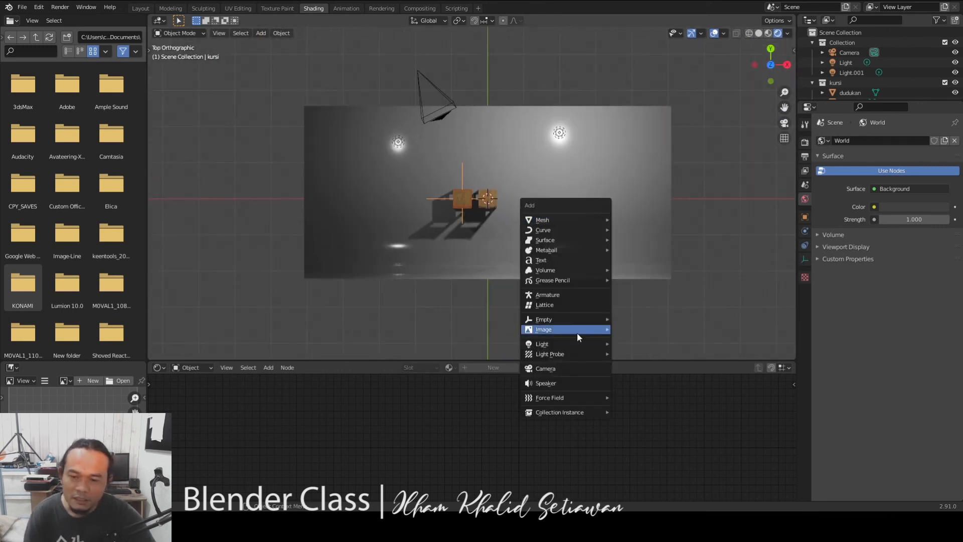
mouse_move(561, 411)
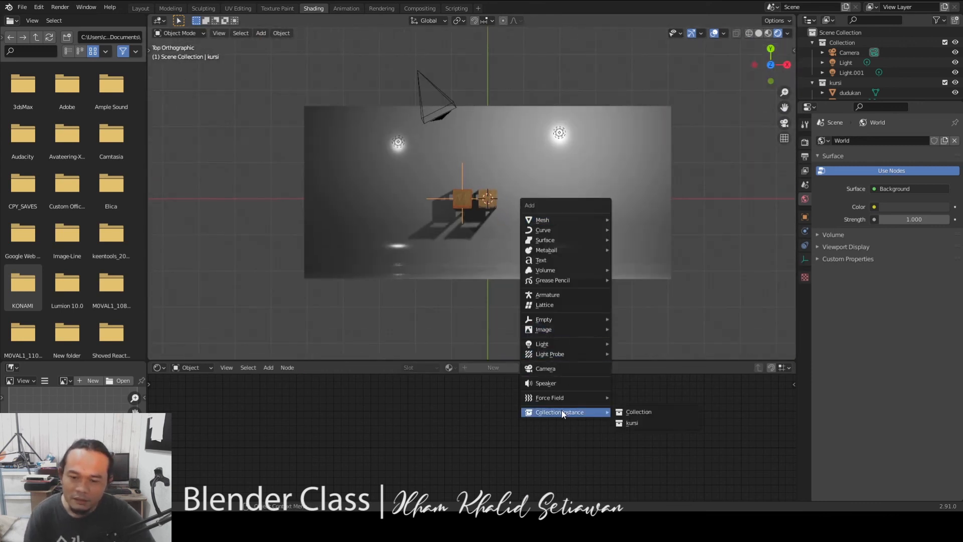
click(632, 423)
key(g)
click(516, 202)
key(r)
click(593, 153)
key(g)
click(592, 152)
Duplicate the angled chair instance, rotate the copy and place it at the opposite end of the chair row.
key(shift+d)
click(542, 140)
key(r)
click(549, 215)
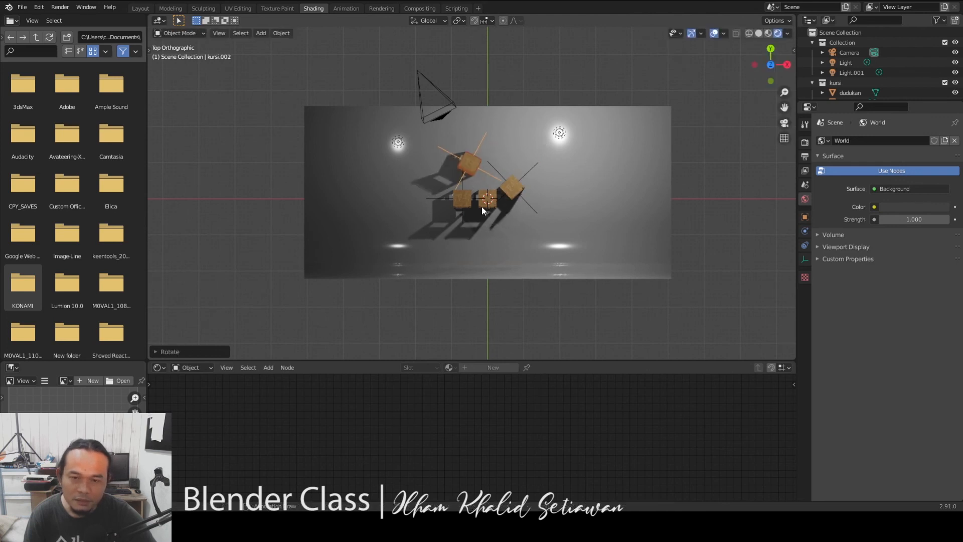
key(g)
click(455, 221)
Duplicate the chair instance twice more, placing and rotating the copies on the camera side to form a circle of six chairs.
key(shift+d)
click(506, 204)
key(r)
click(546, 174)
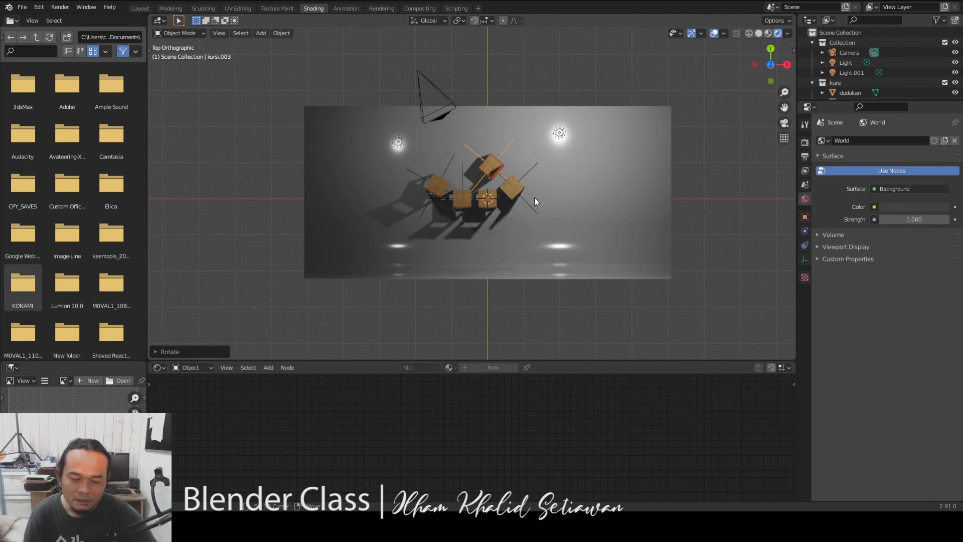
key(shift+d)
click(481, 183)
key(r)
click(374, 160)
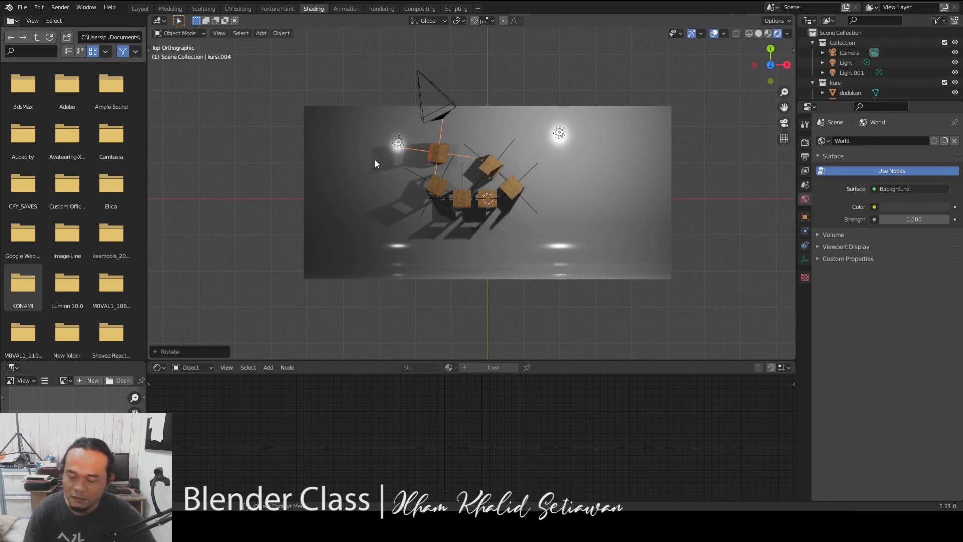
Lock the camera to the view, reframe it so all six chairs fit the shot, and unlock it again.
key(KP_0)
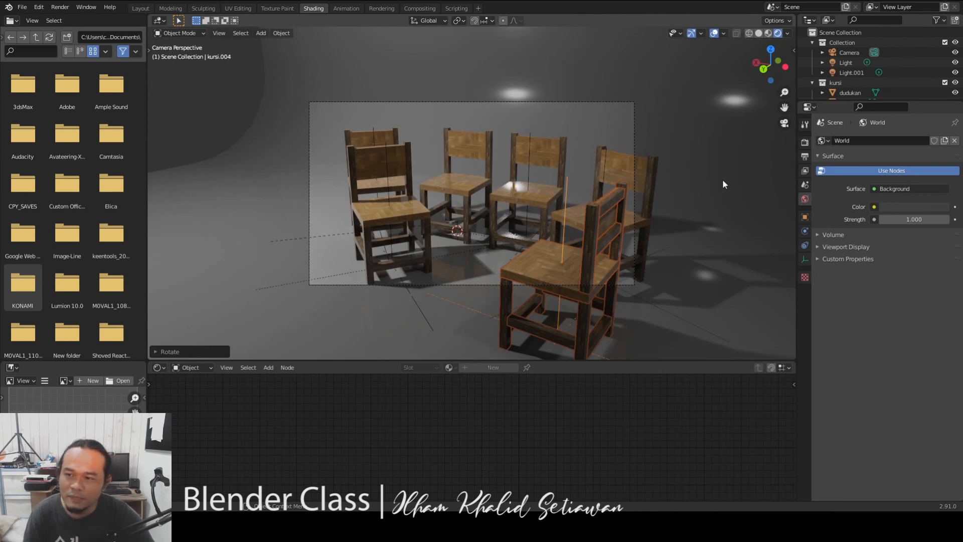
key(n)
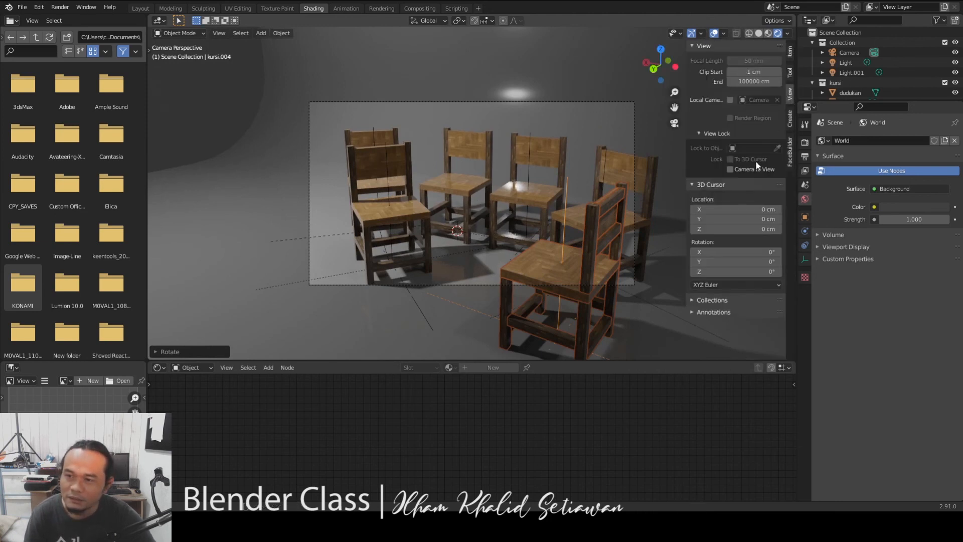
click(749, 169)
middle_drag(579, 173, 528, 187)
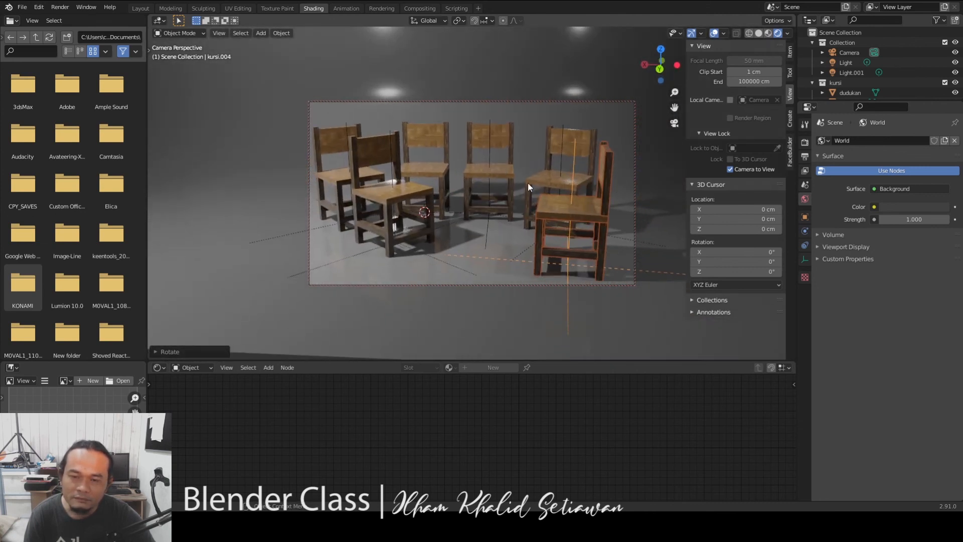
click(650, 191)
click(730, 169)
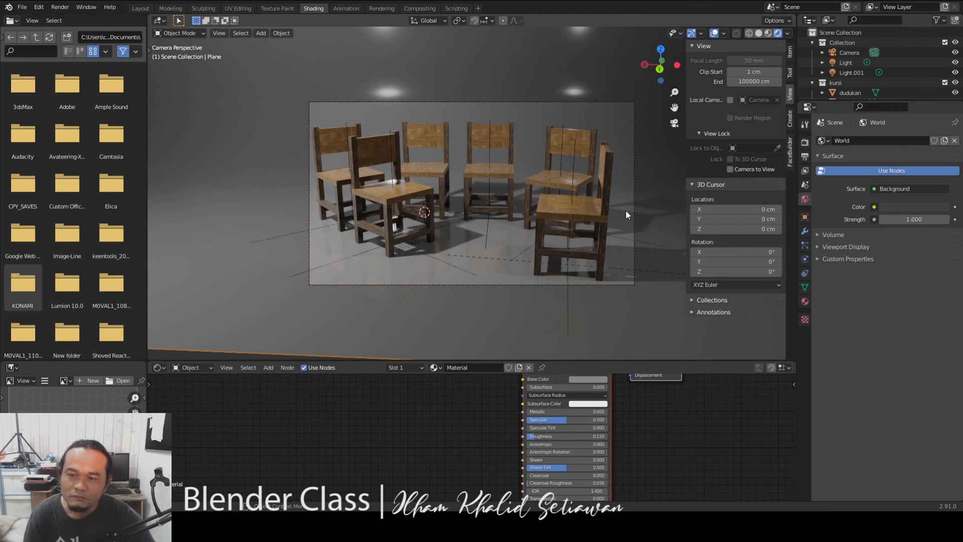
Examine the circle of wooden chairs through the camera and from several angles and distances.
scroll(505, 215, up, 5)
scroll(468, 187, down, 5)
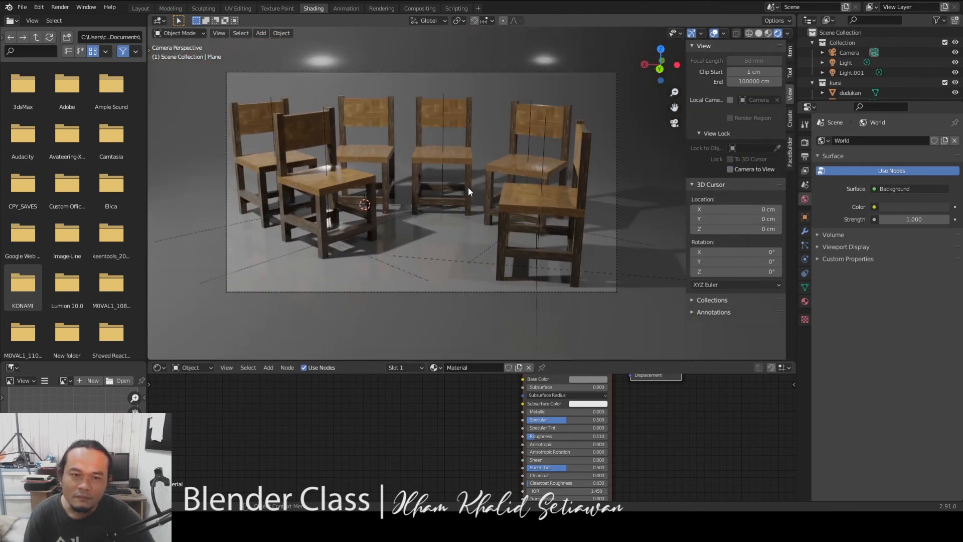
scroll(484, 197, up, 4)
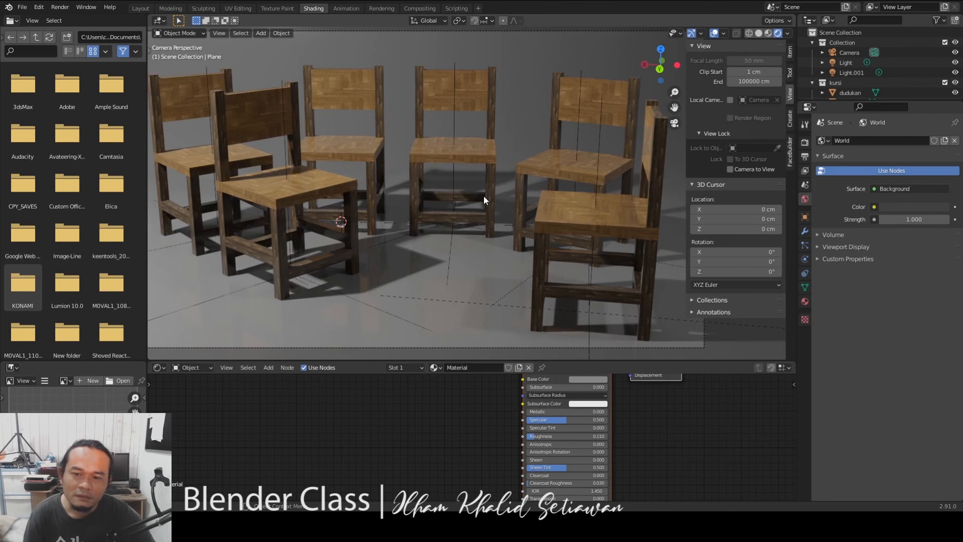
middle_drag(473, 214, 446, 206)
scroll(502, 205, up, 4)
scroll(414, 190, down, 5)
scroll(481, 202, up, 6)
scroll(479, 202, down, 5)
scroll(523, 193, down, 3)
scroll(520, 186, up, 2)
scroll(469, 203, up, 4)
scroll(475, 190, down, 3)
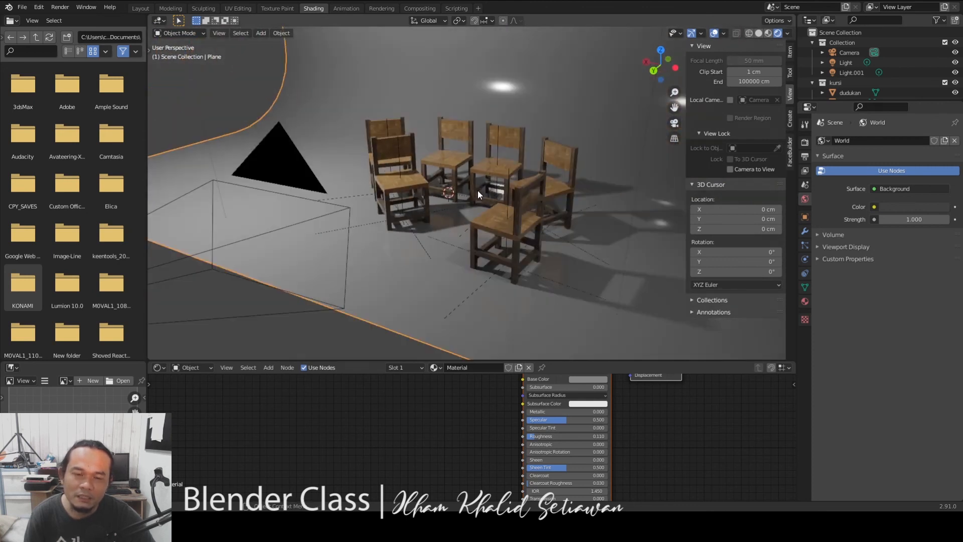
scroll(477, 194, up, 3)
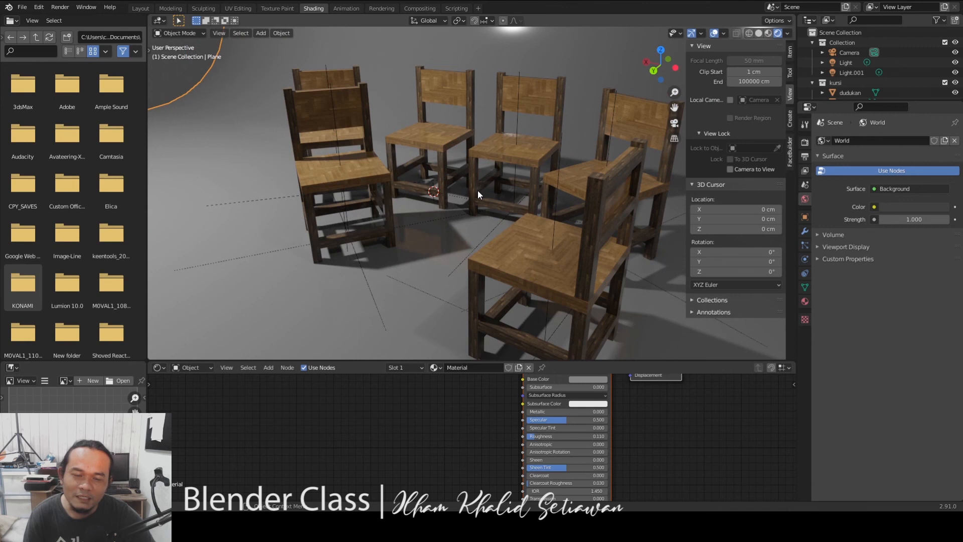
scroll(478, 191, down, 5)
mouse_move(483, 186)
middle_down()
mouse_move(538, 188)
mouse_move(508, 212)
mouse_move(484, 203)
middle_up()
scroll(531, 183, up, 5)
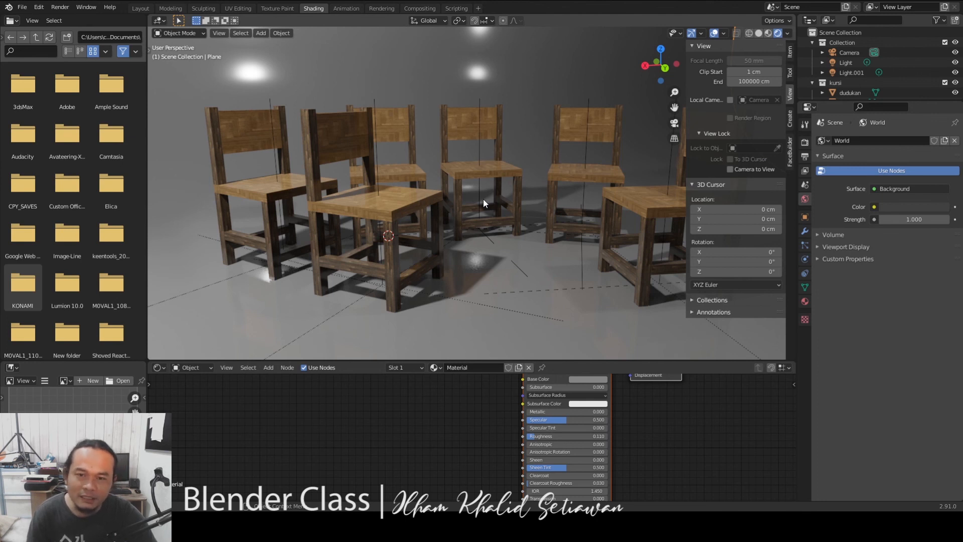
scroll(493, 139, down, 4)
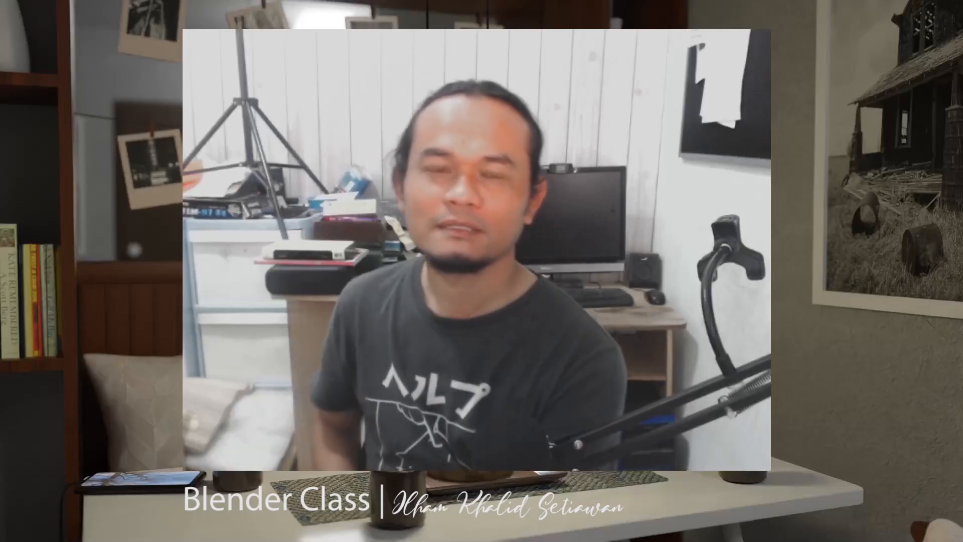